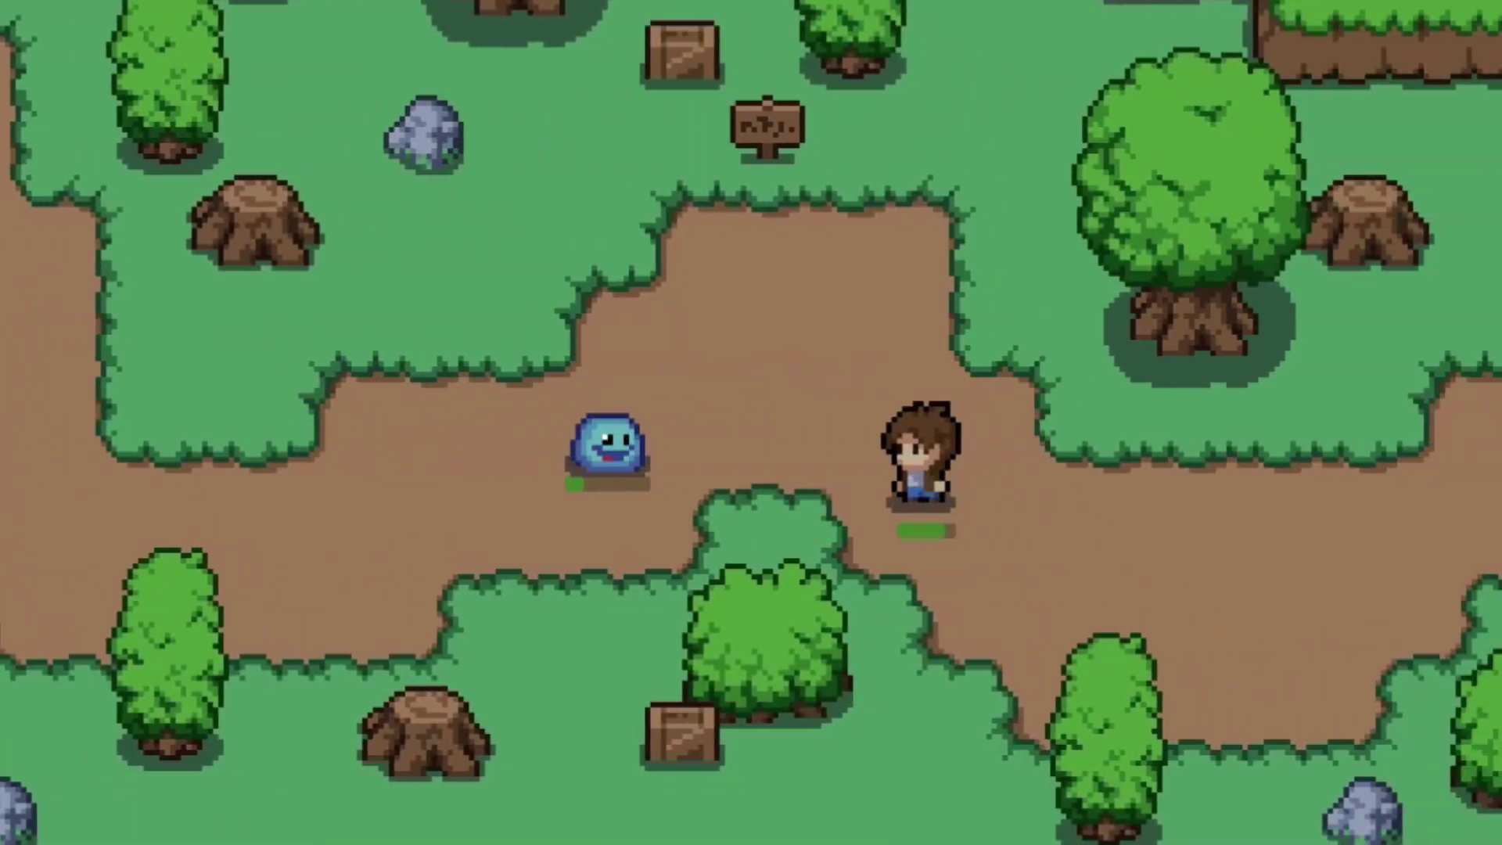
key("a")
key("s")
key("w")
key("space")
key("space")
key("w")
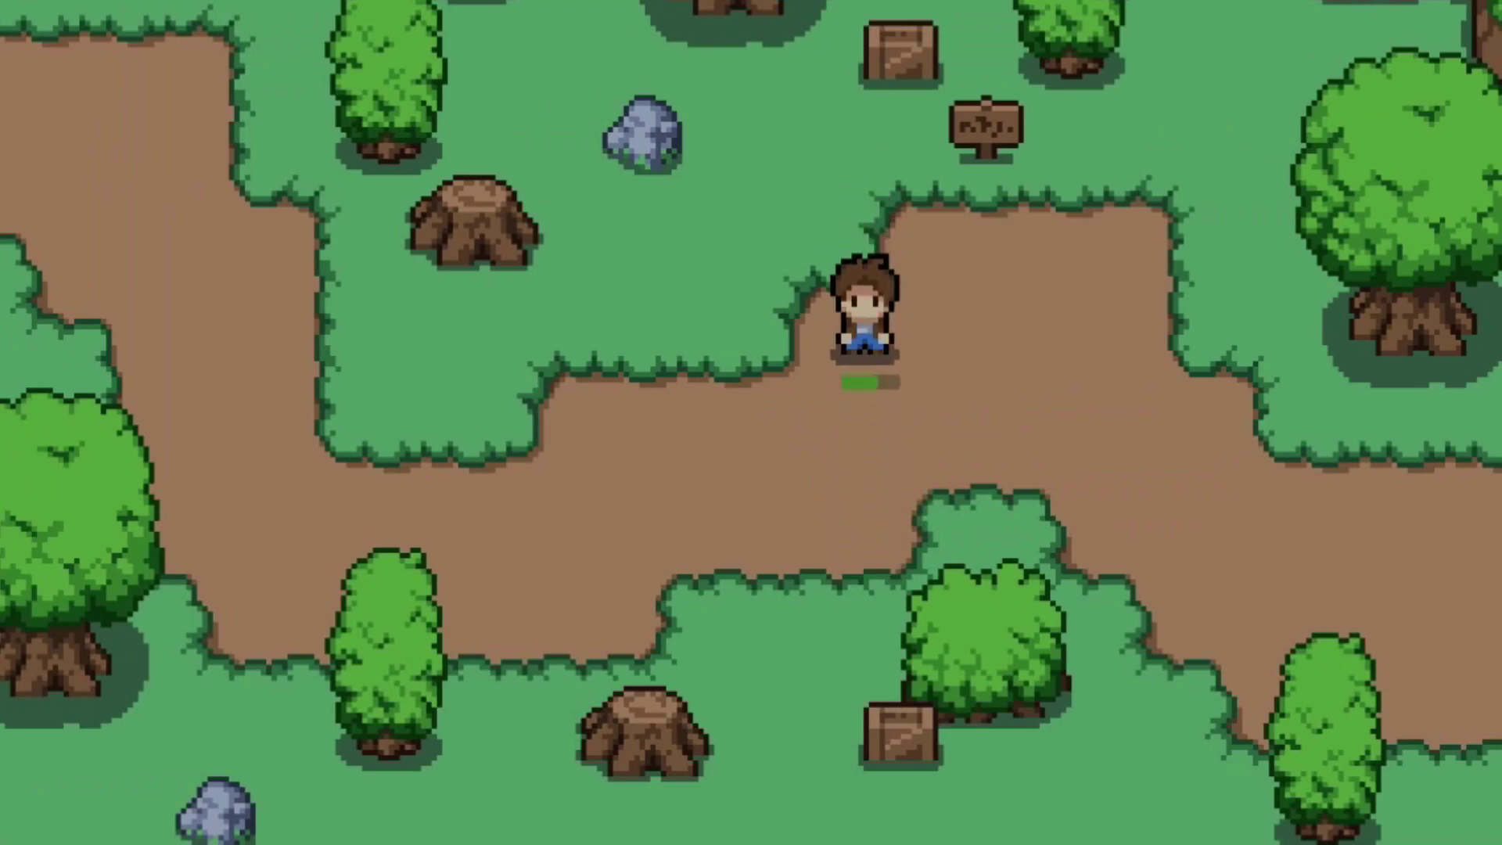
key("d")
key("space")
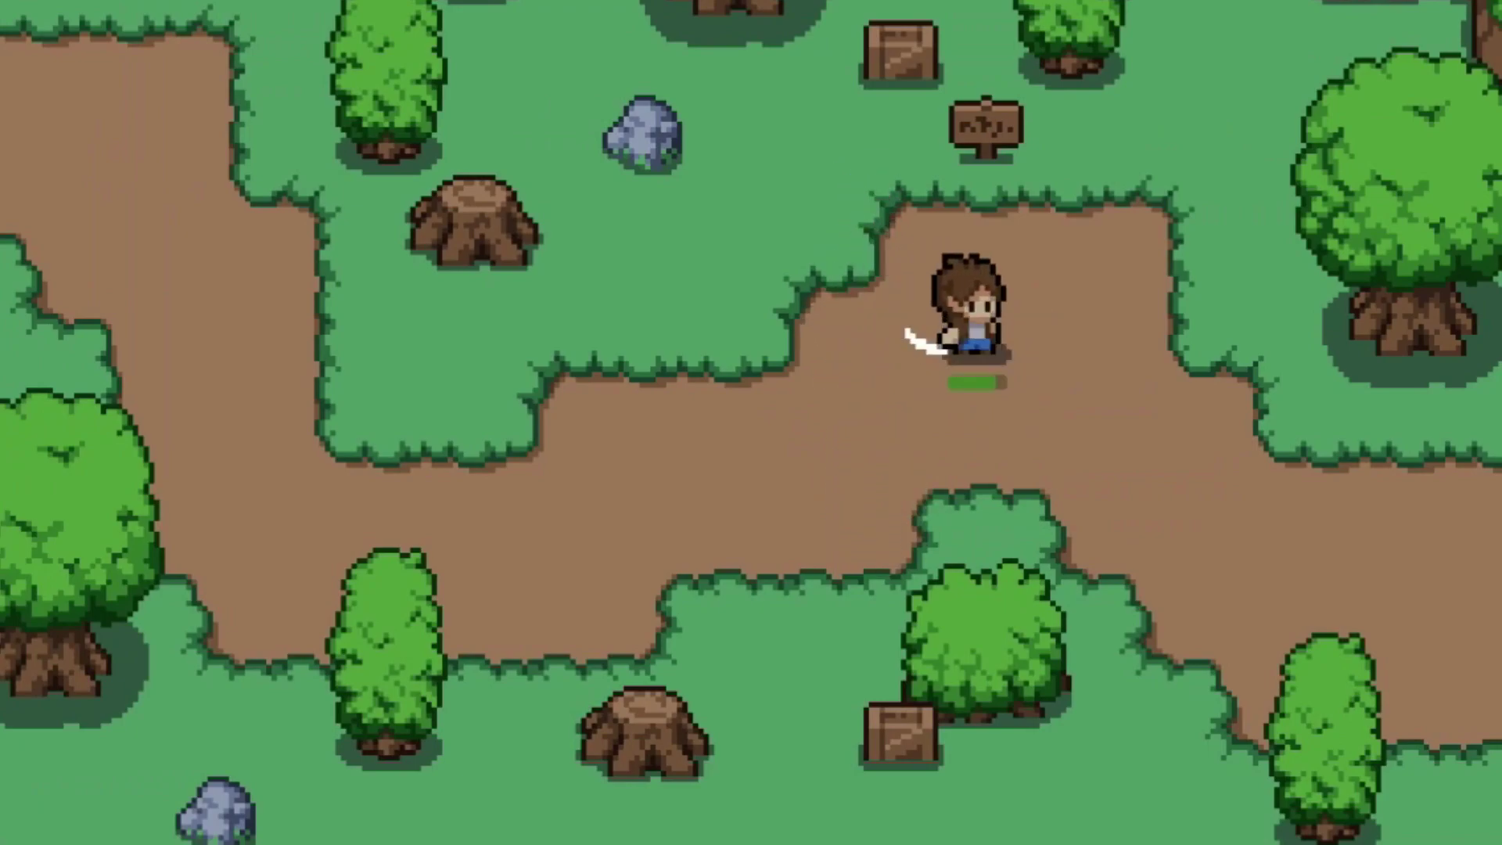
key("w")
key("a")
key("d")
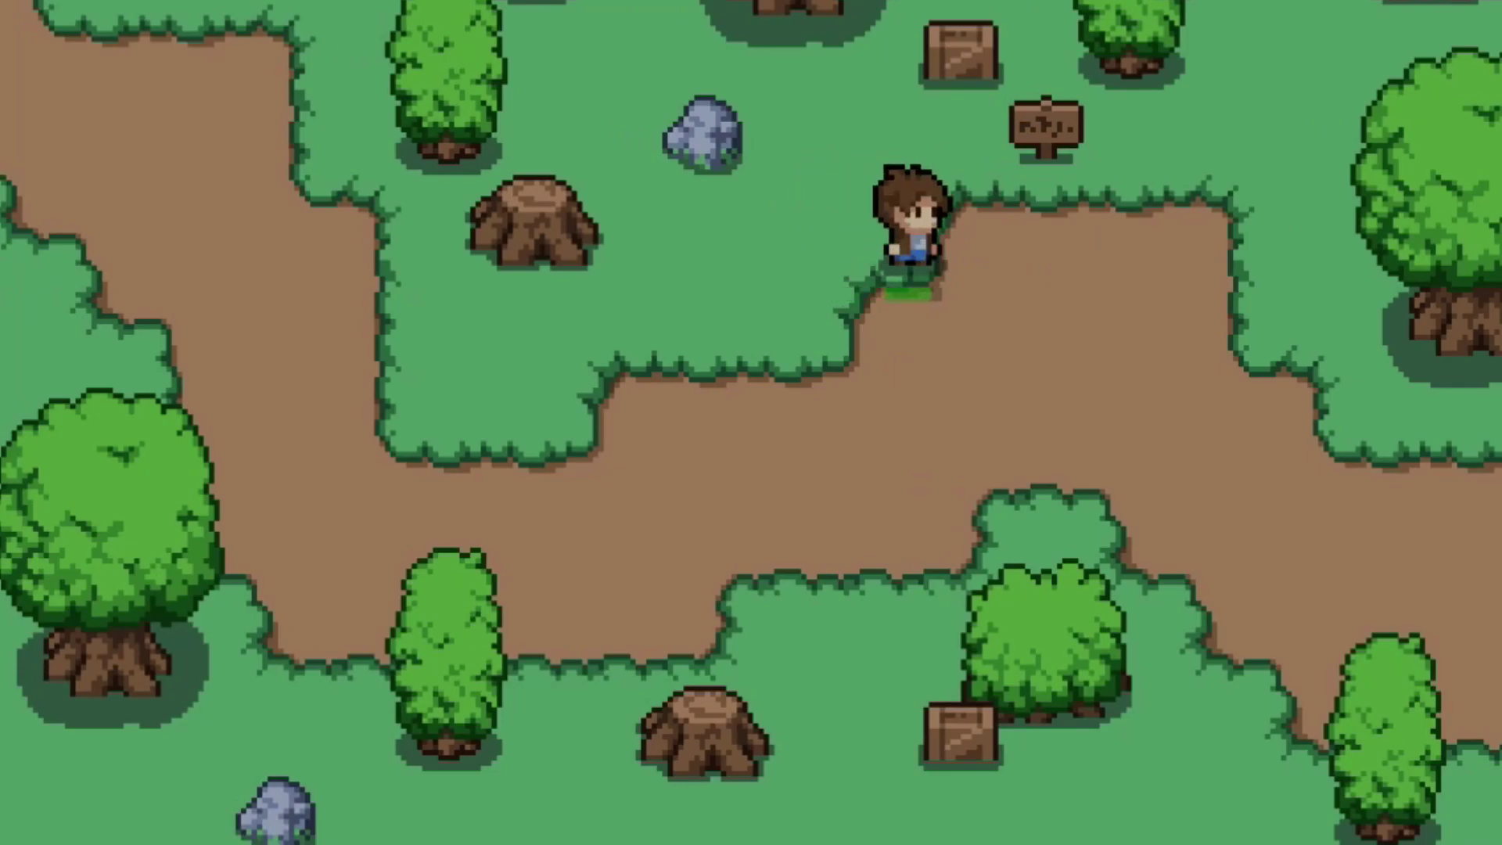
key("w")
key("w")
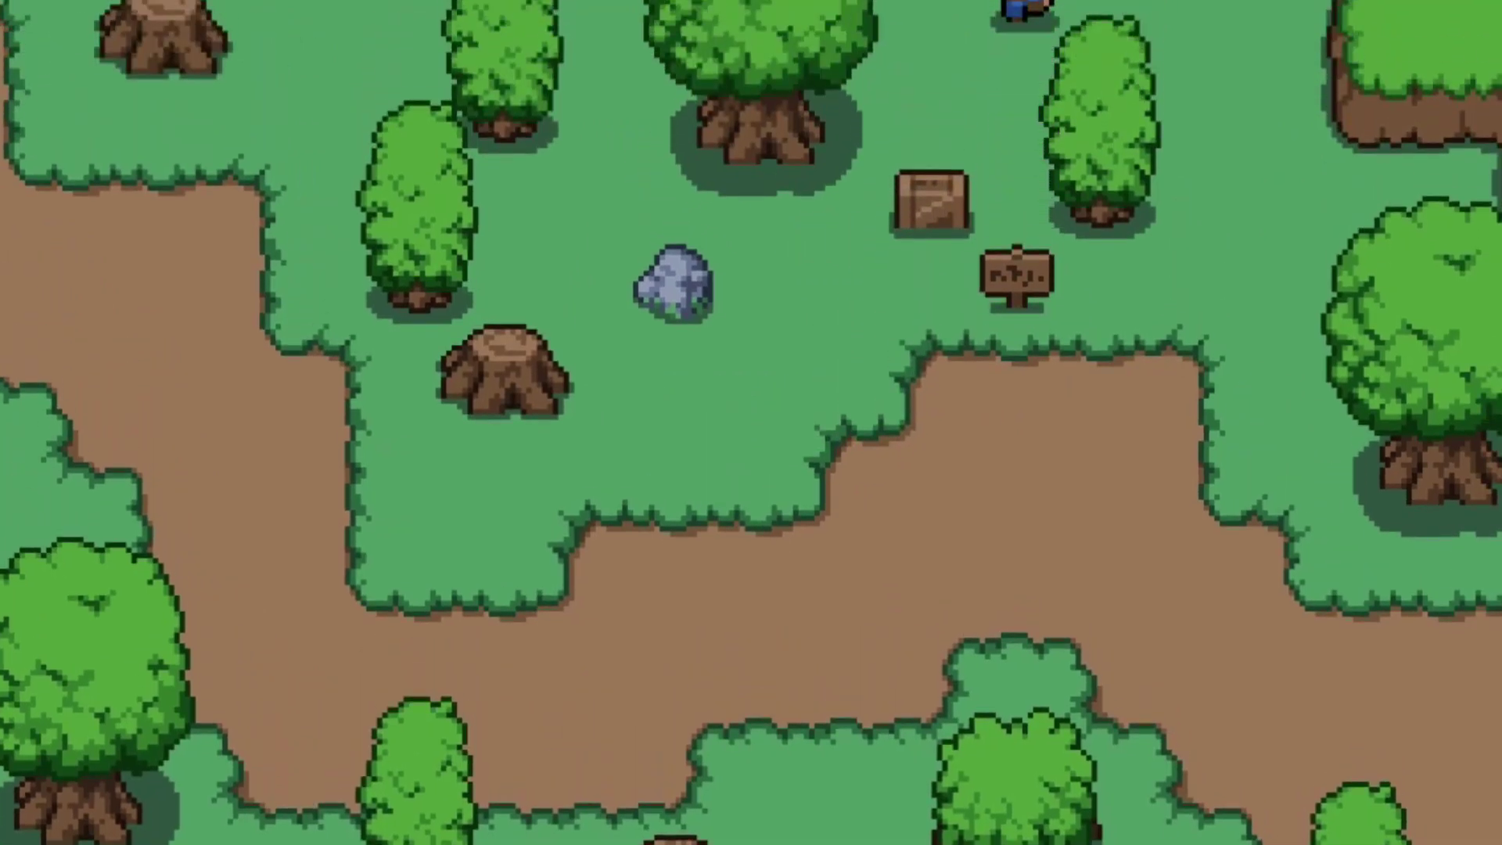
key("d")
key("d")
key("a")
key("s")
key("s")
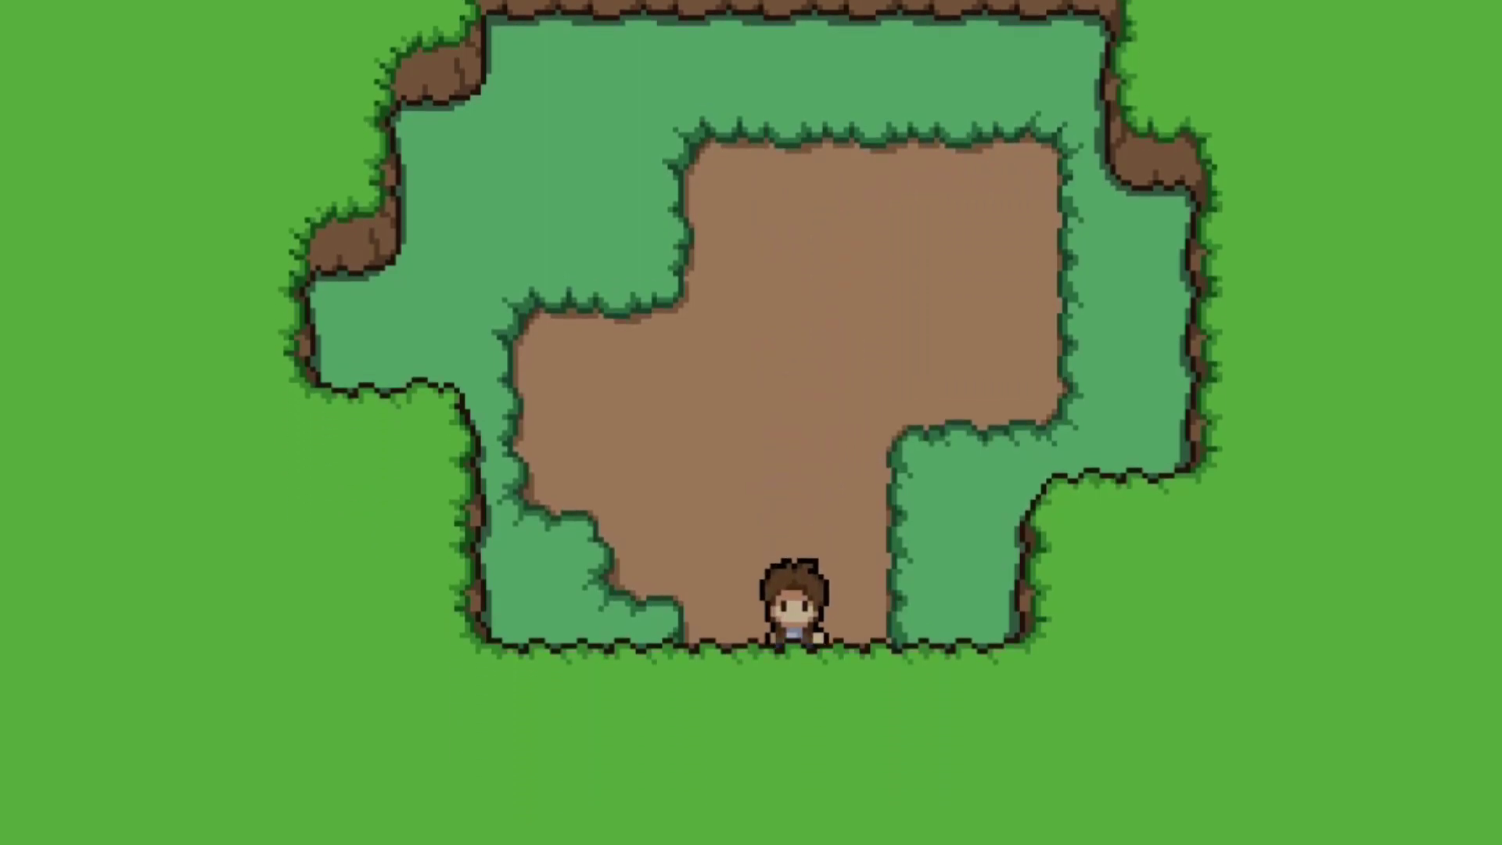
key("a")
key("s")
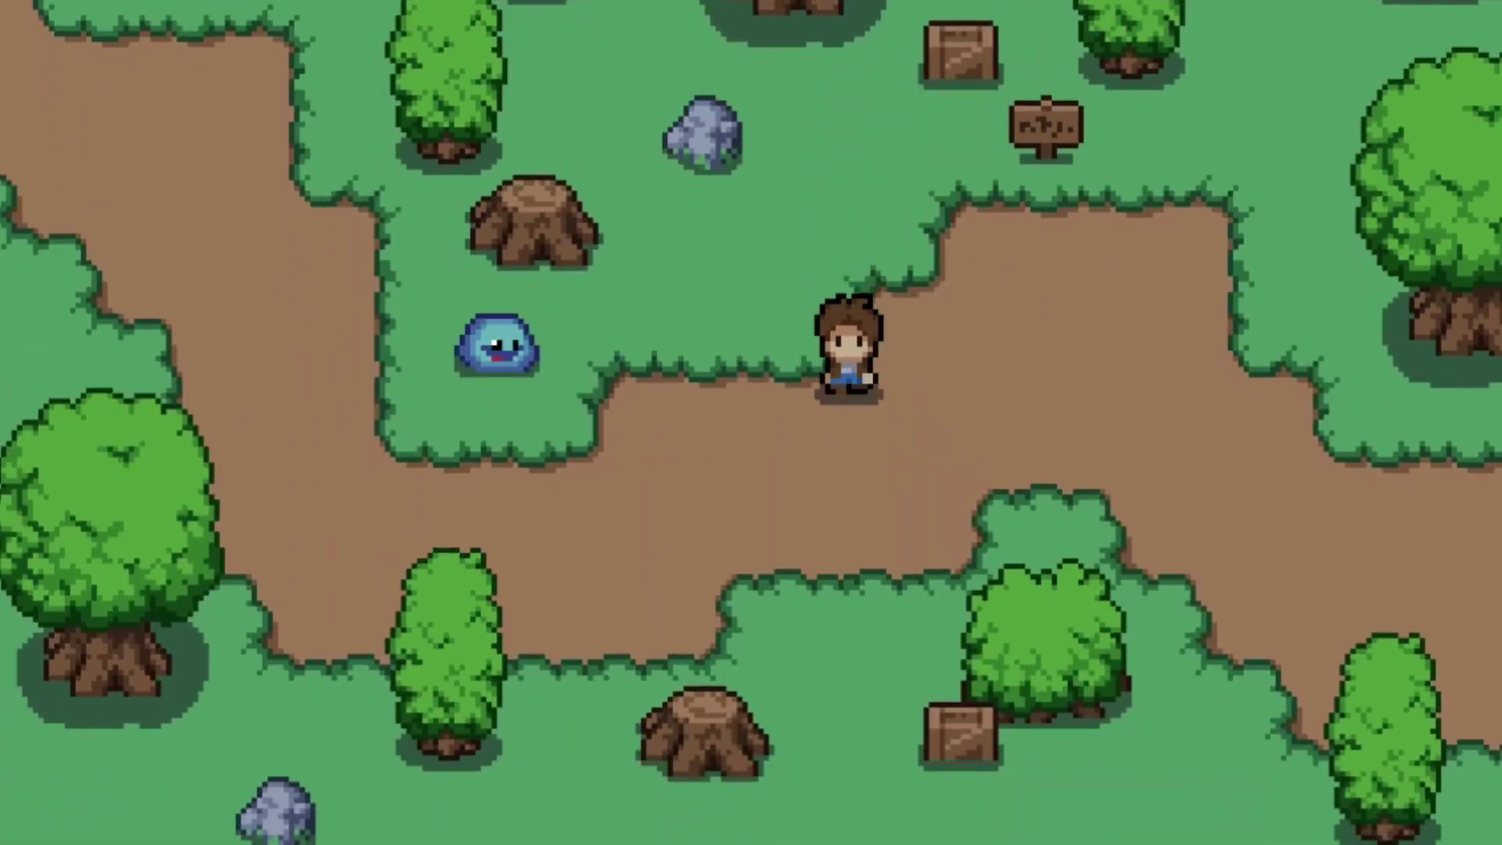
key("a")
key("space")
key("space")
key("space")
key("space")
key("space")
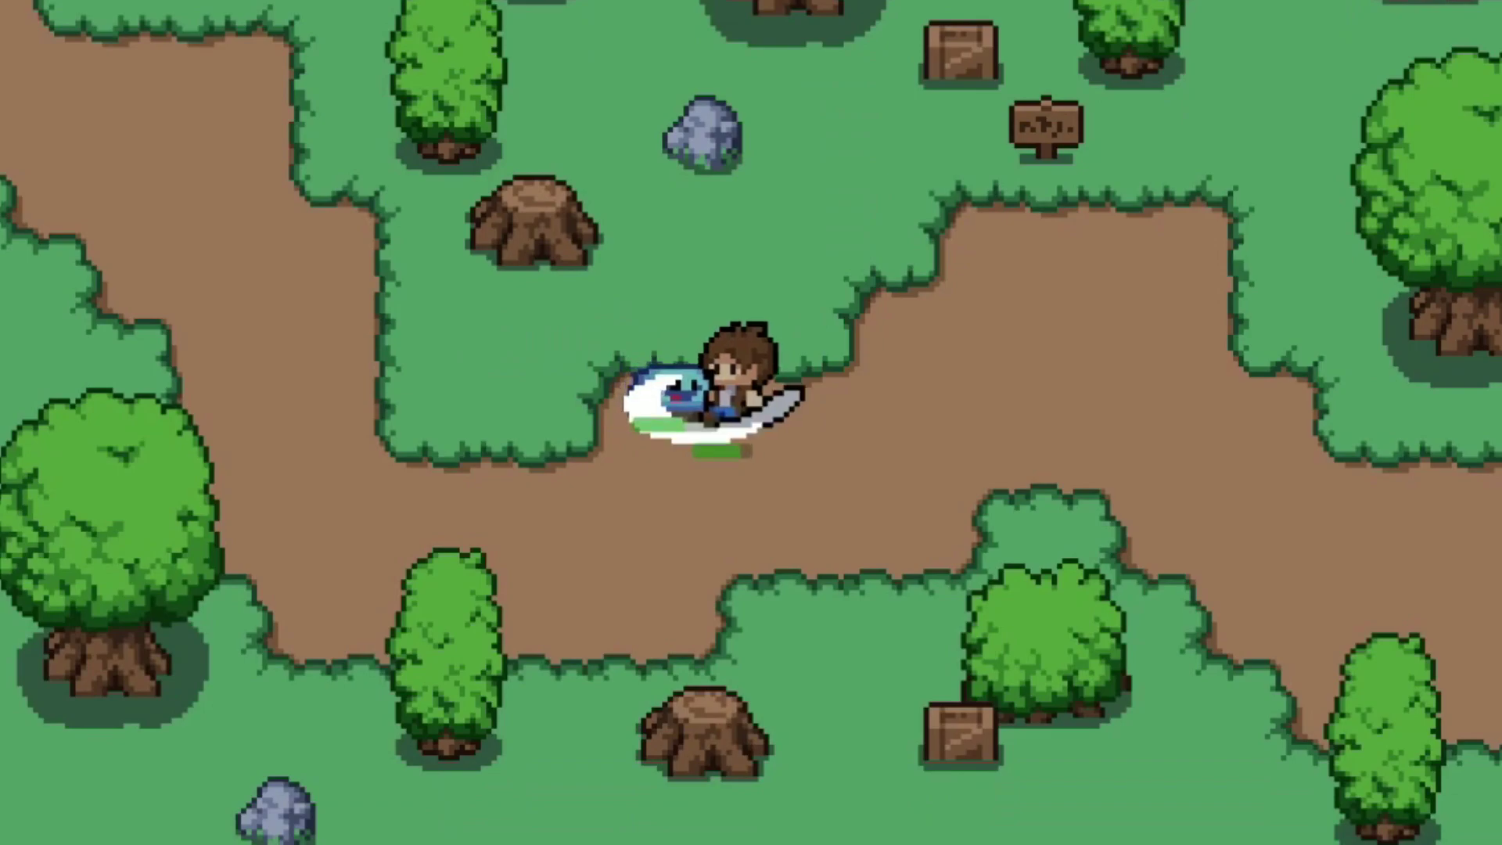
key("a")
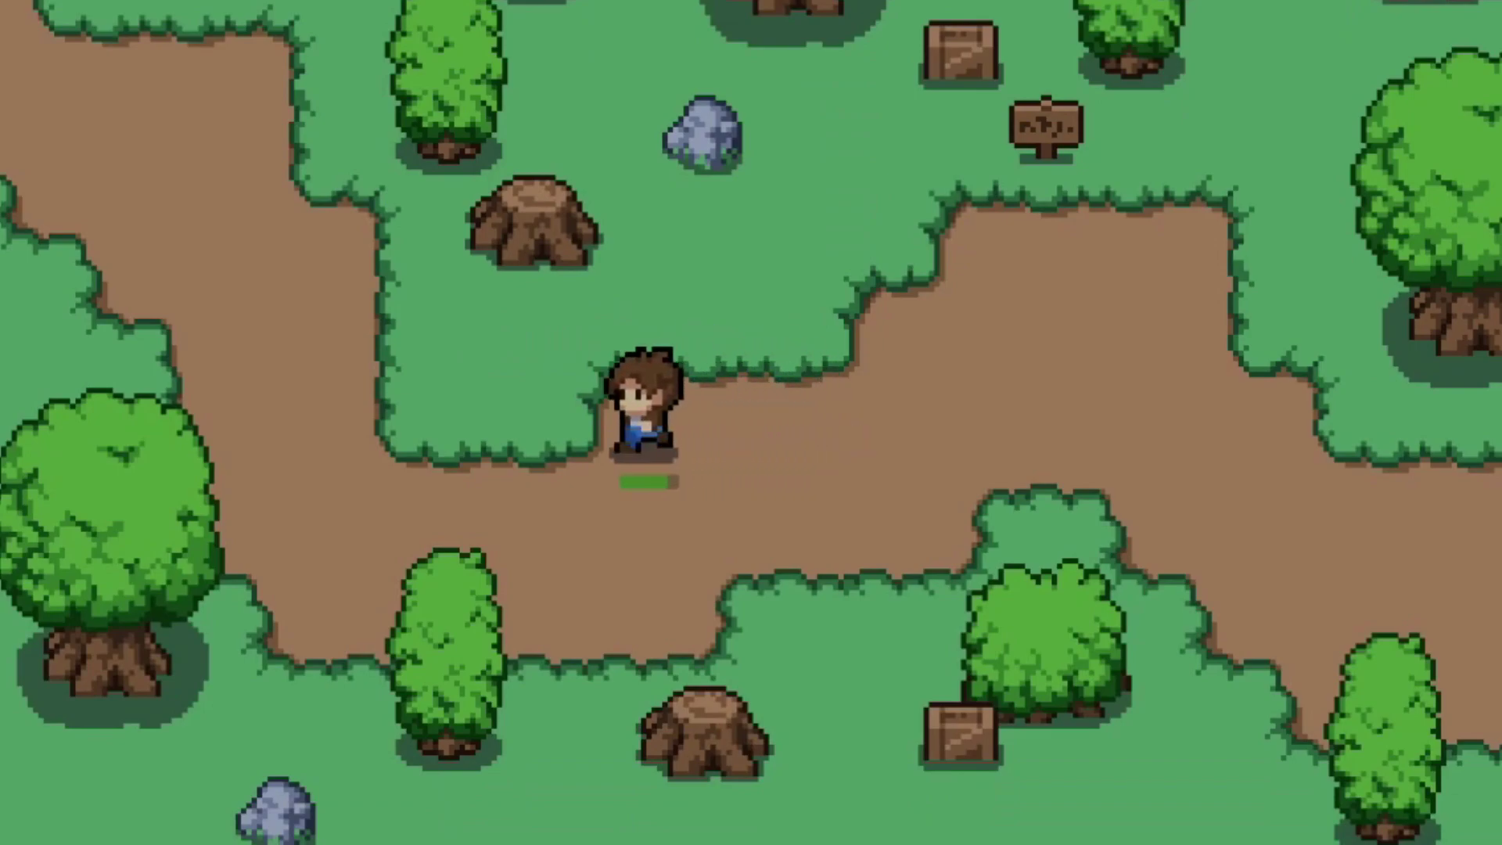
key("w")
key("s")
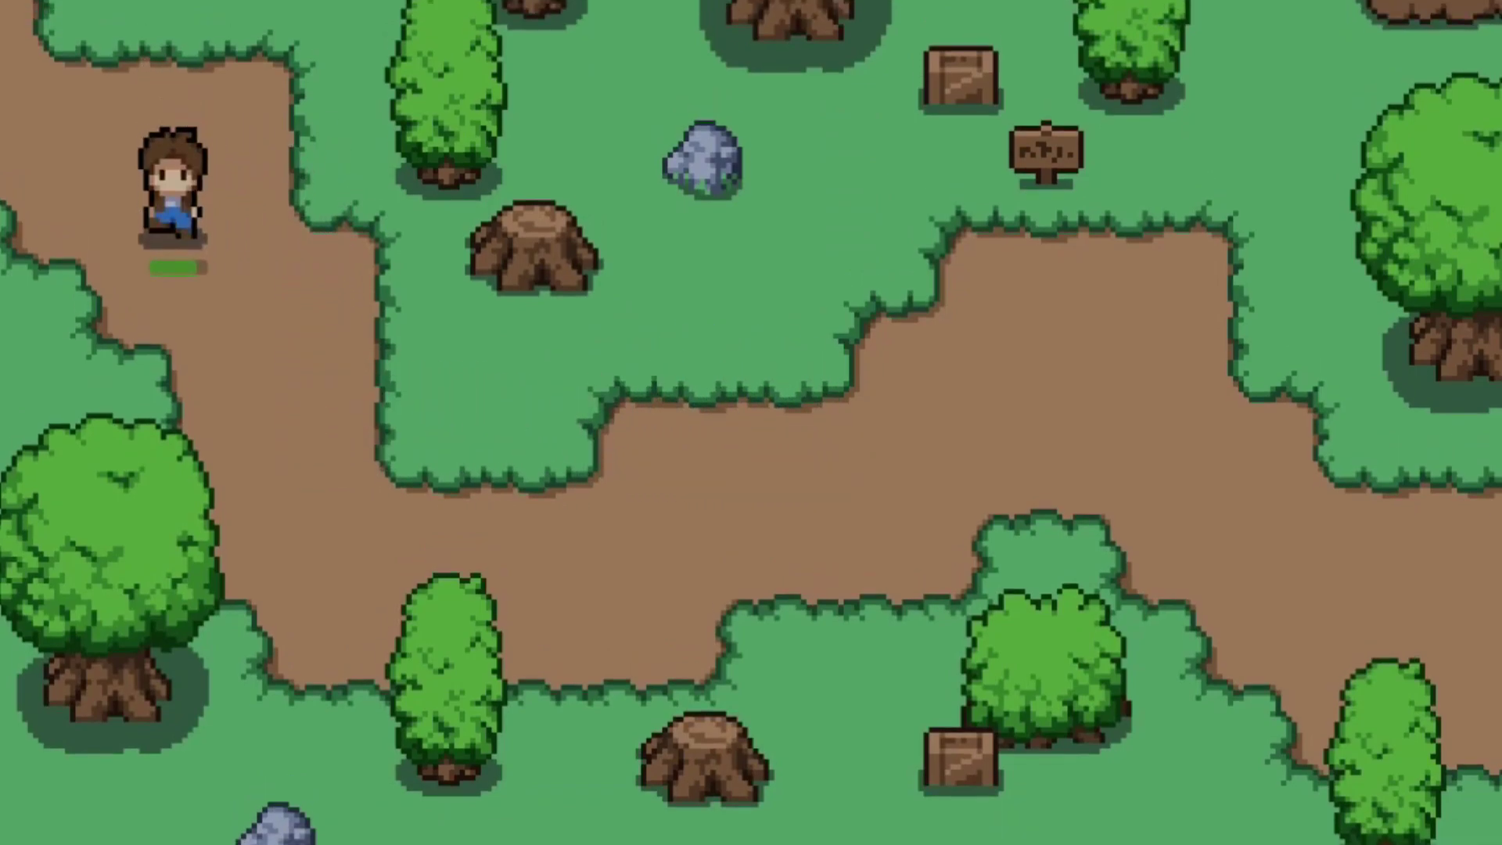
key("d")
key("s")
key("a")
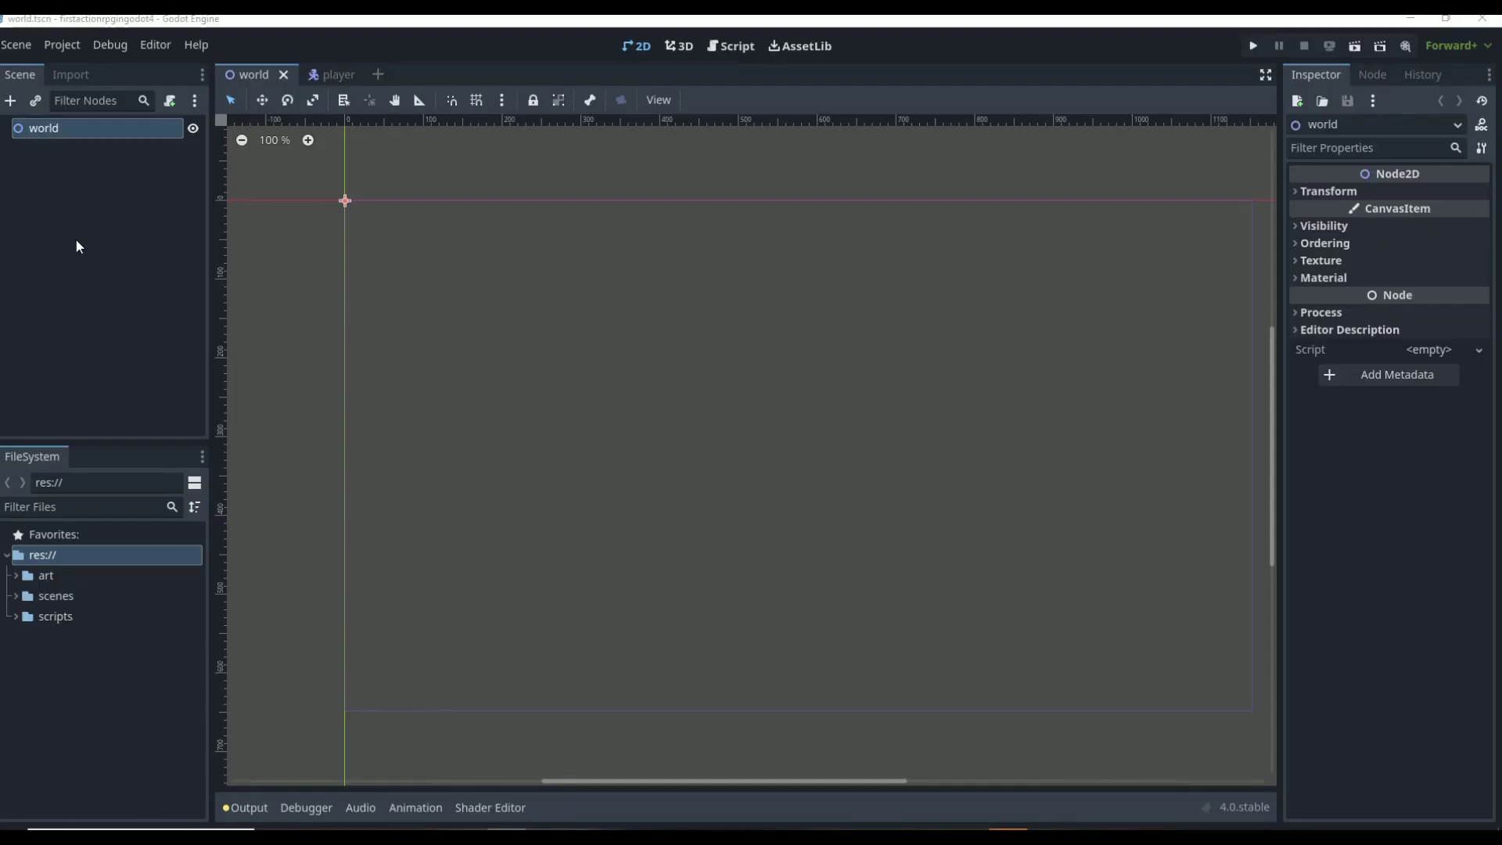
left_click(1080, 363)
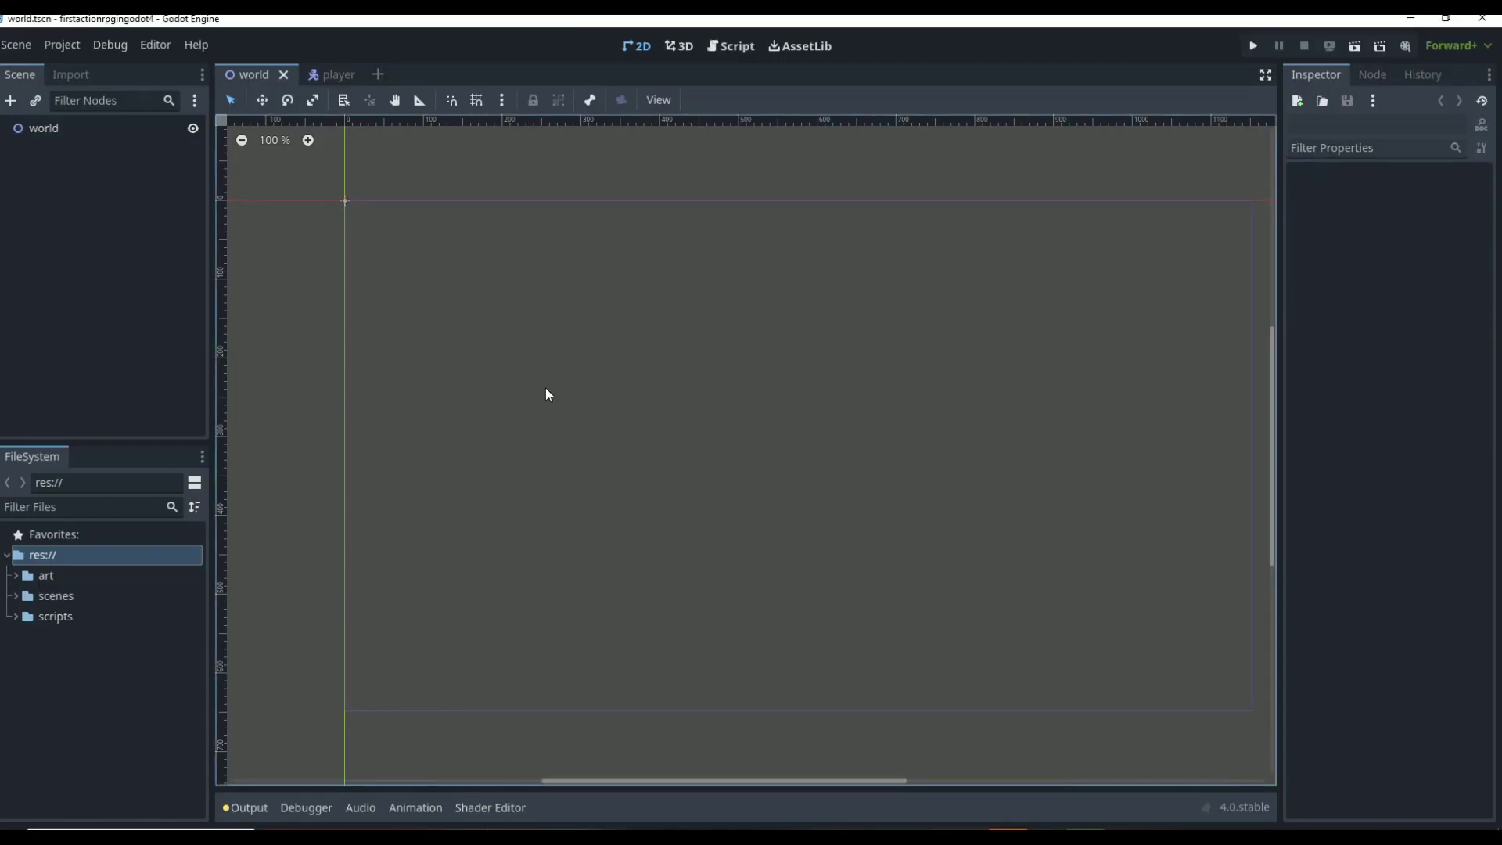
left_click(332, 73)
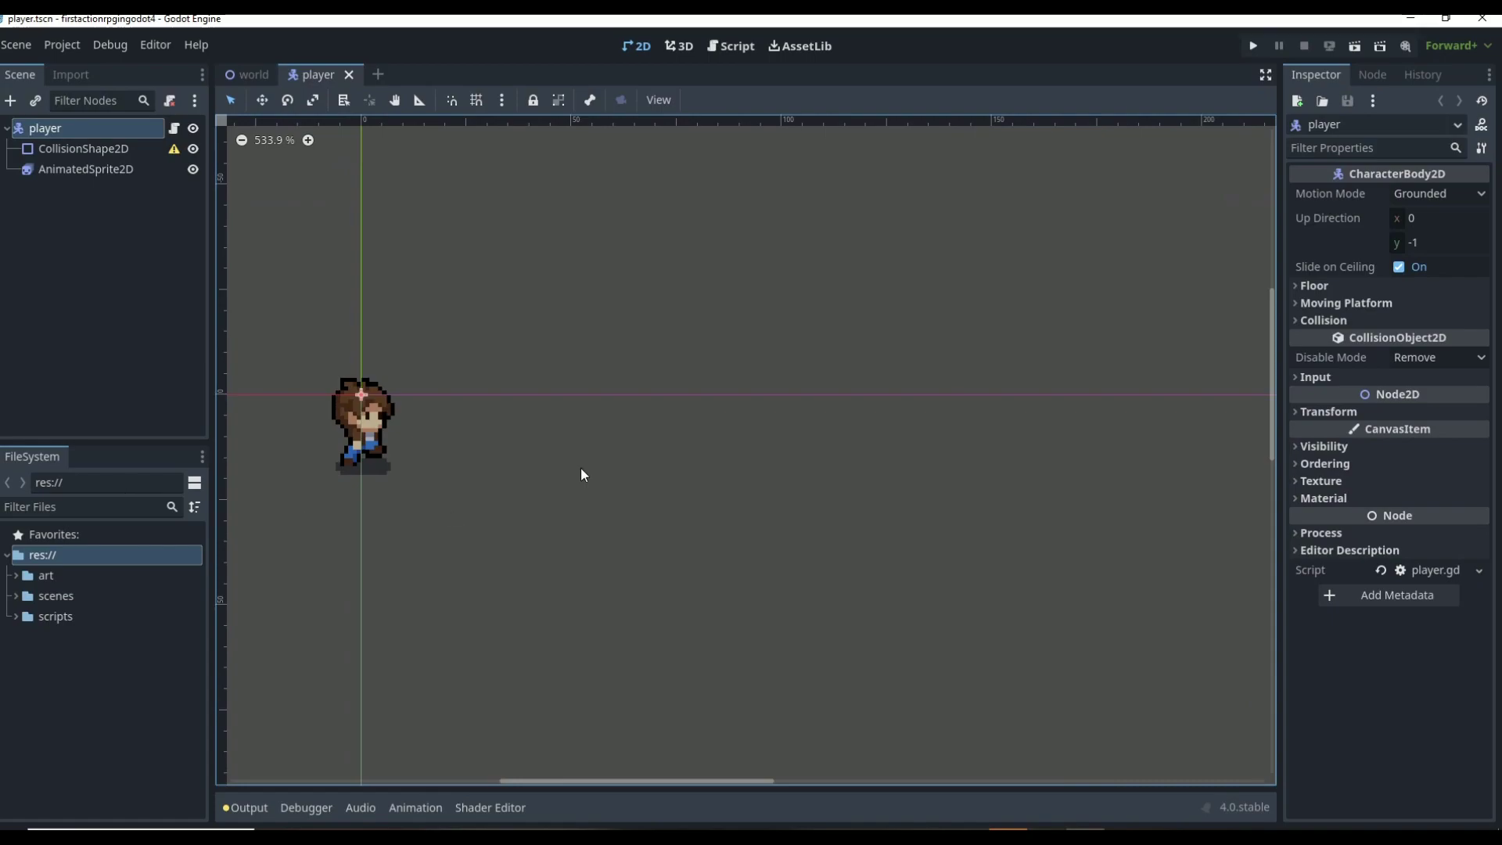
scroll(345, 459, "up", 1)
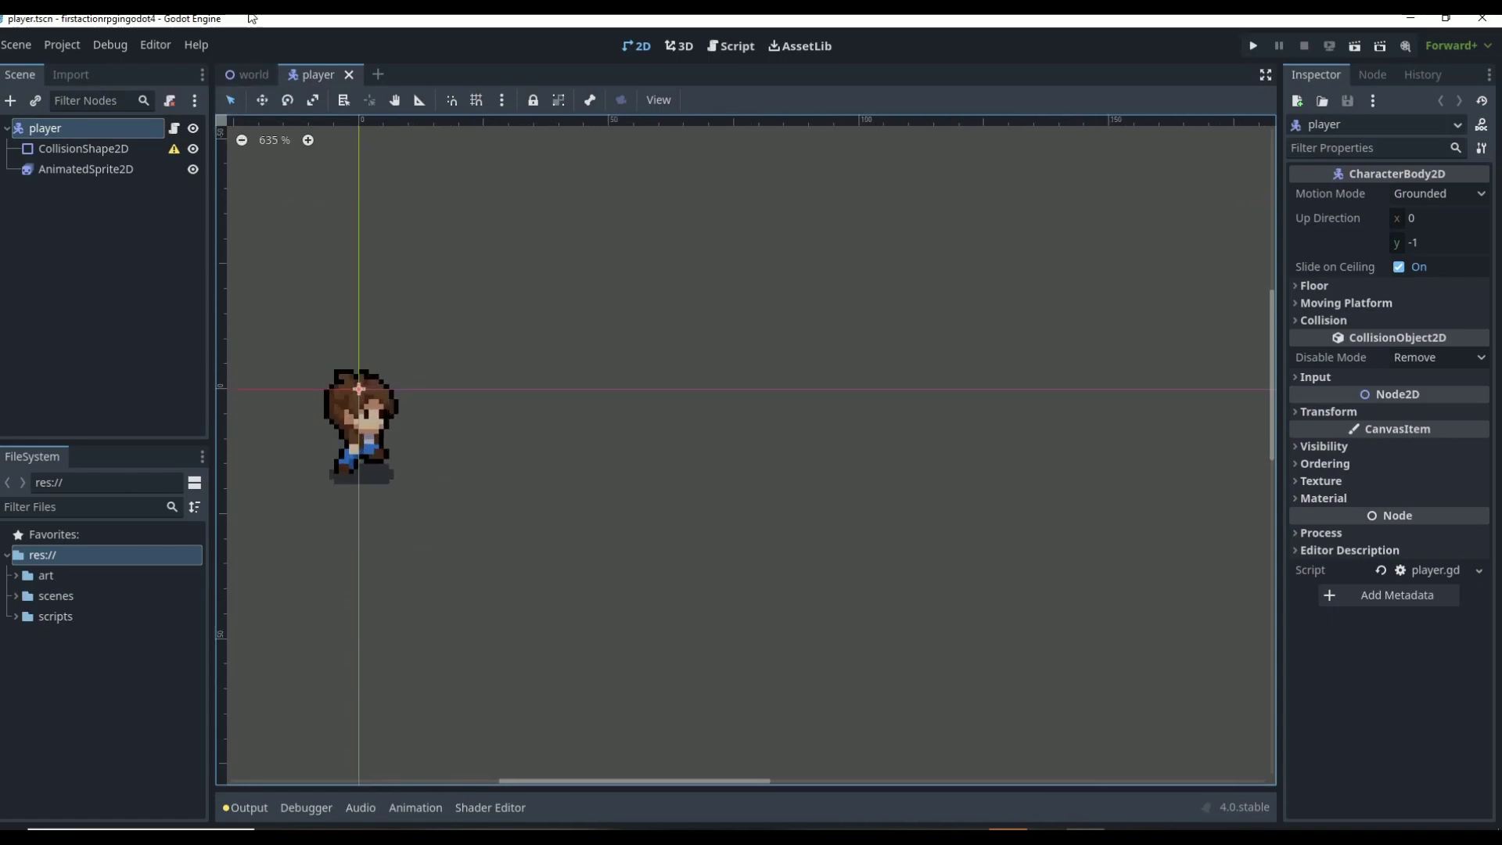
- Add a TileMap node as a child of the world scene's root node
left_click(236, 75)
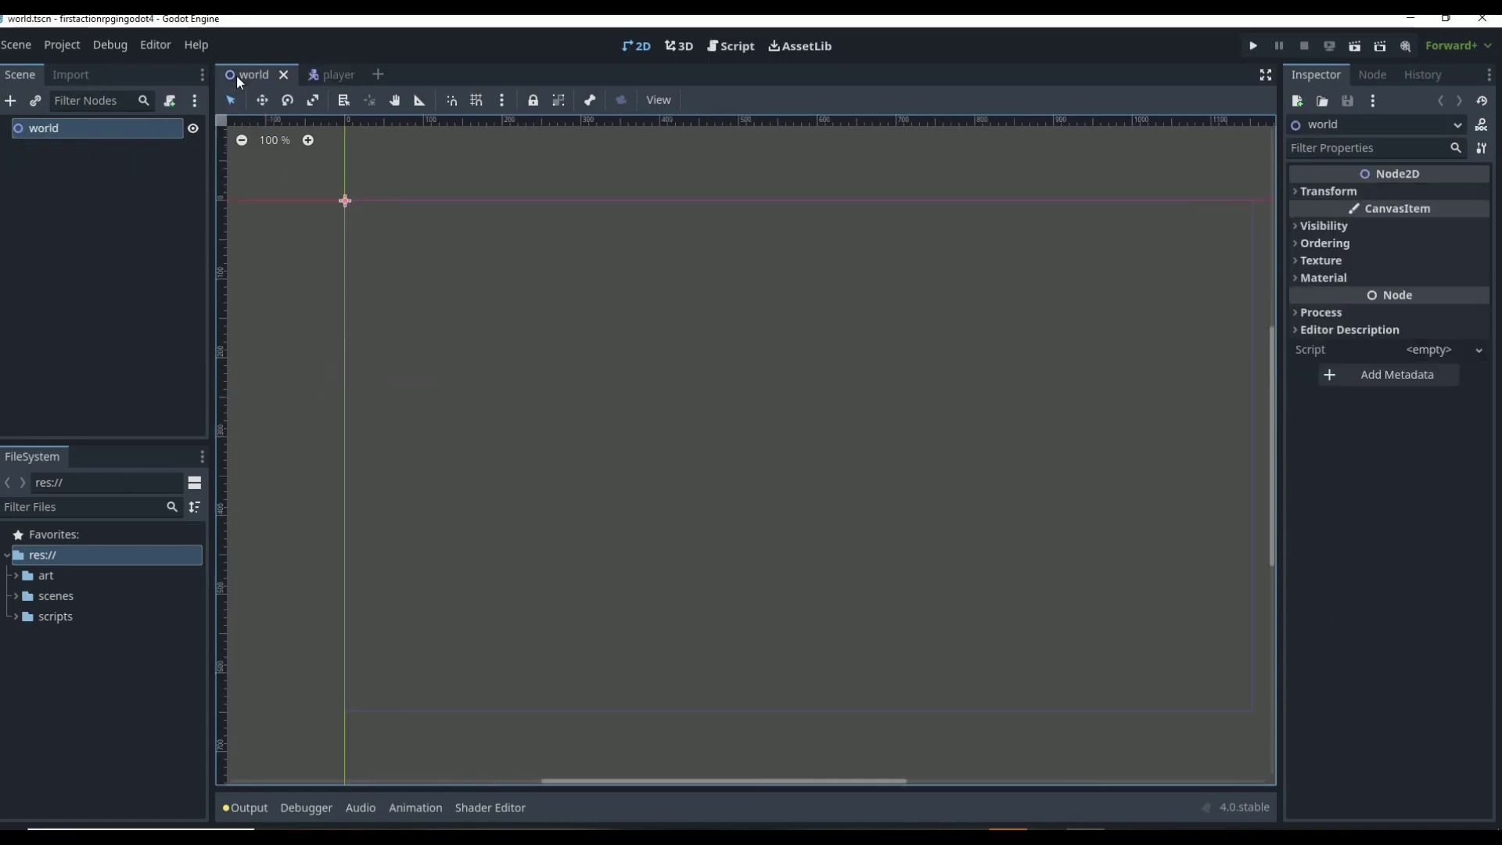
left_click(9, 101)
type("tile")
key("Return")
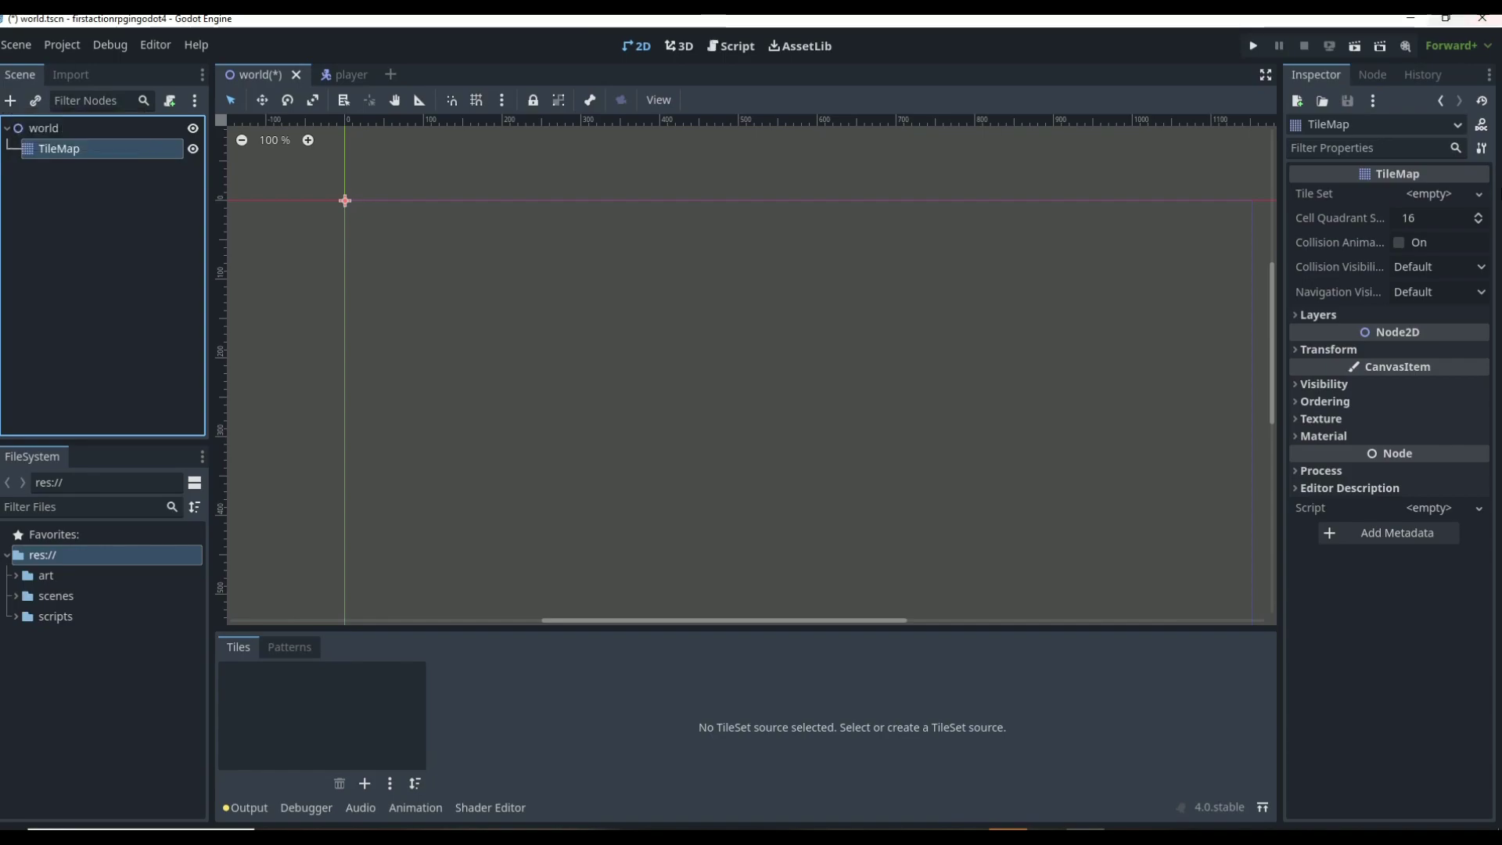
- Create a new TileSet resource for the TileMap node and expand its properties
left_click(1343, 316)
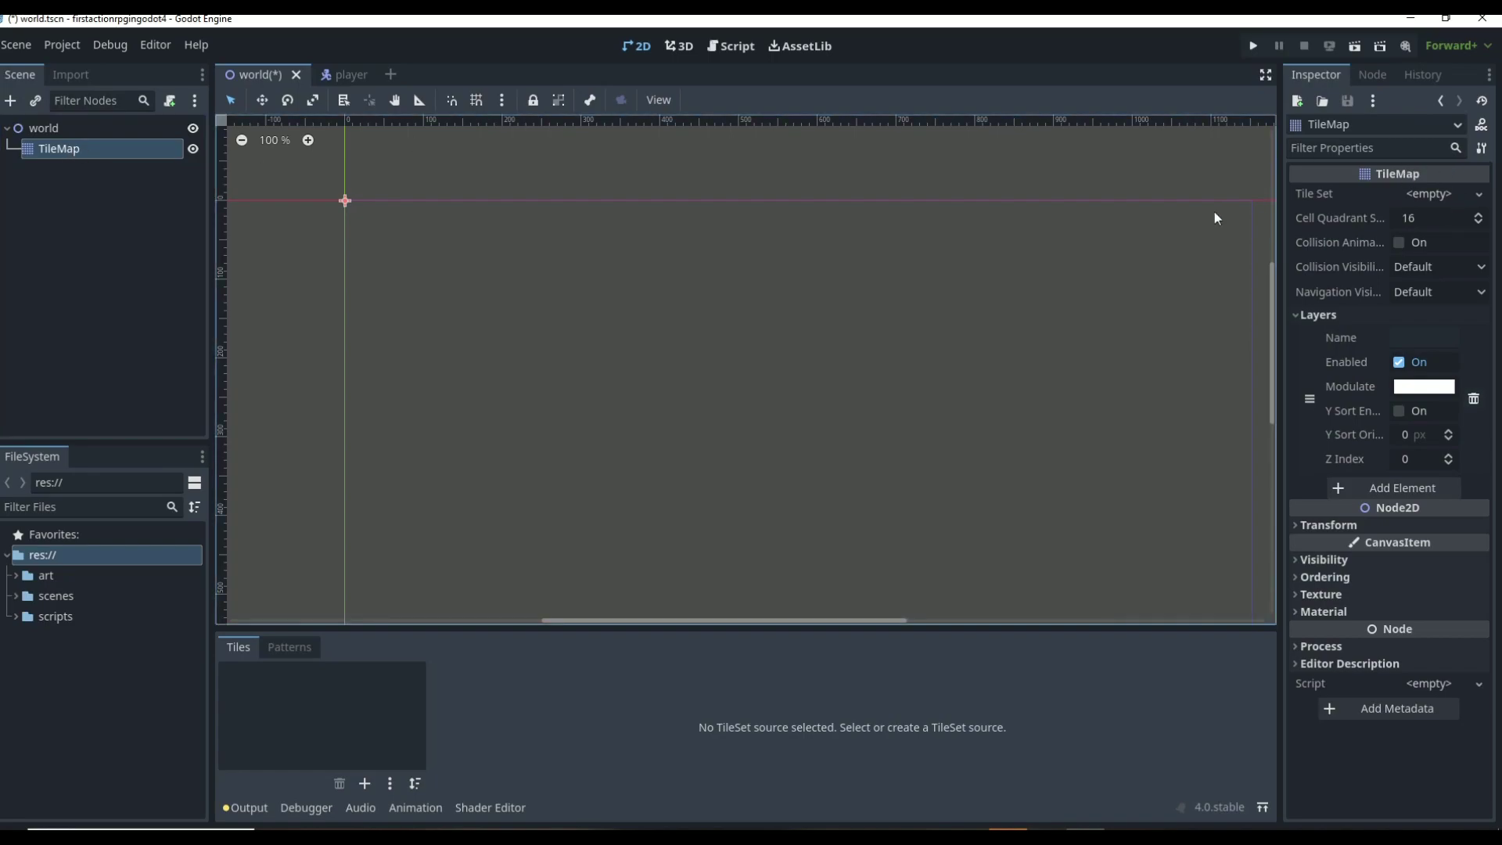
left_click(1333, 314)
left_click(1439, 193)
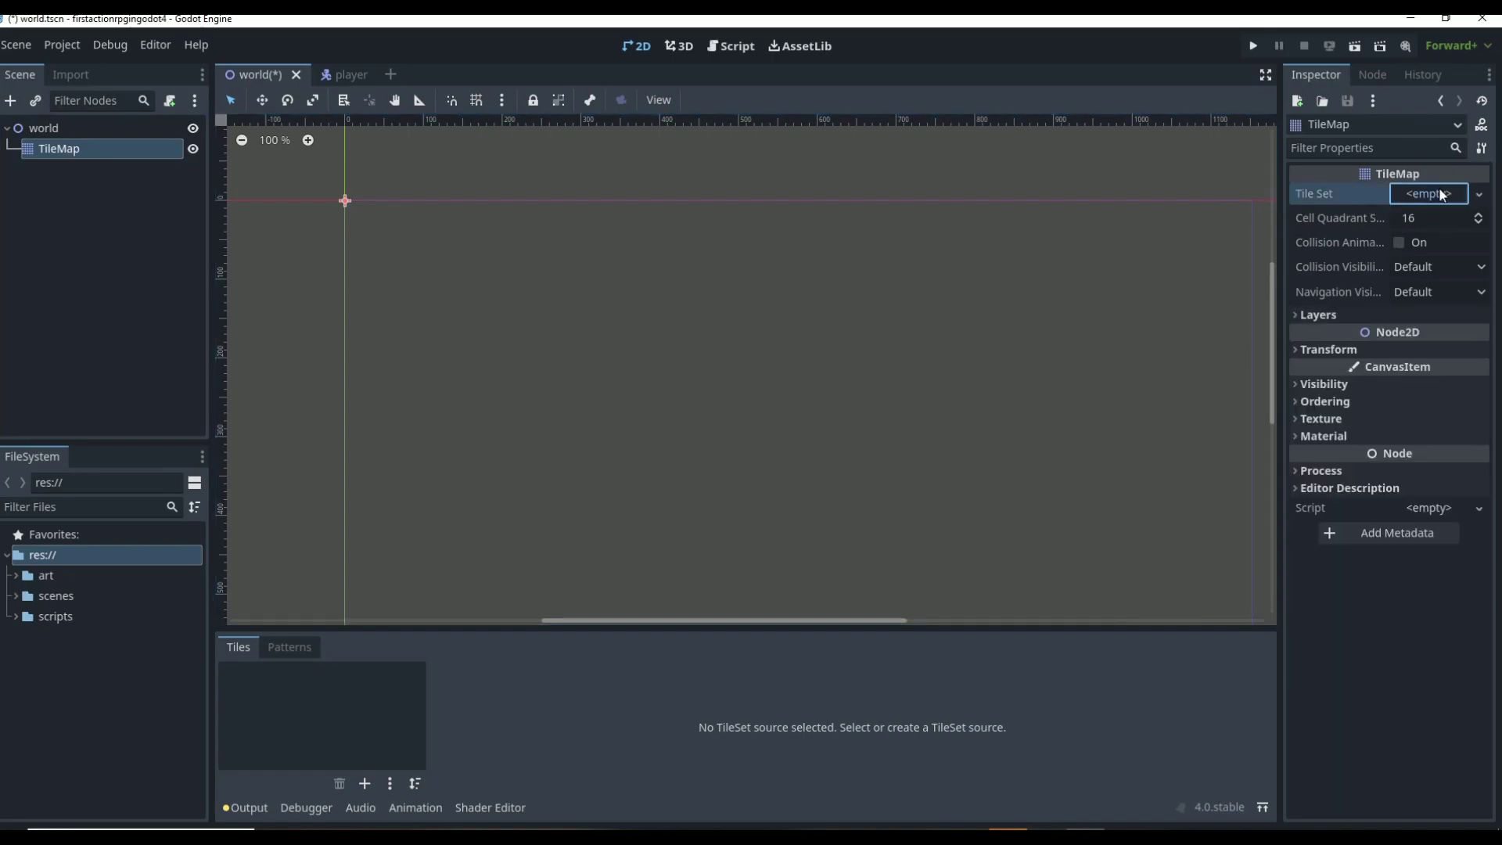
left_click(1423, 219)
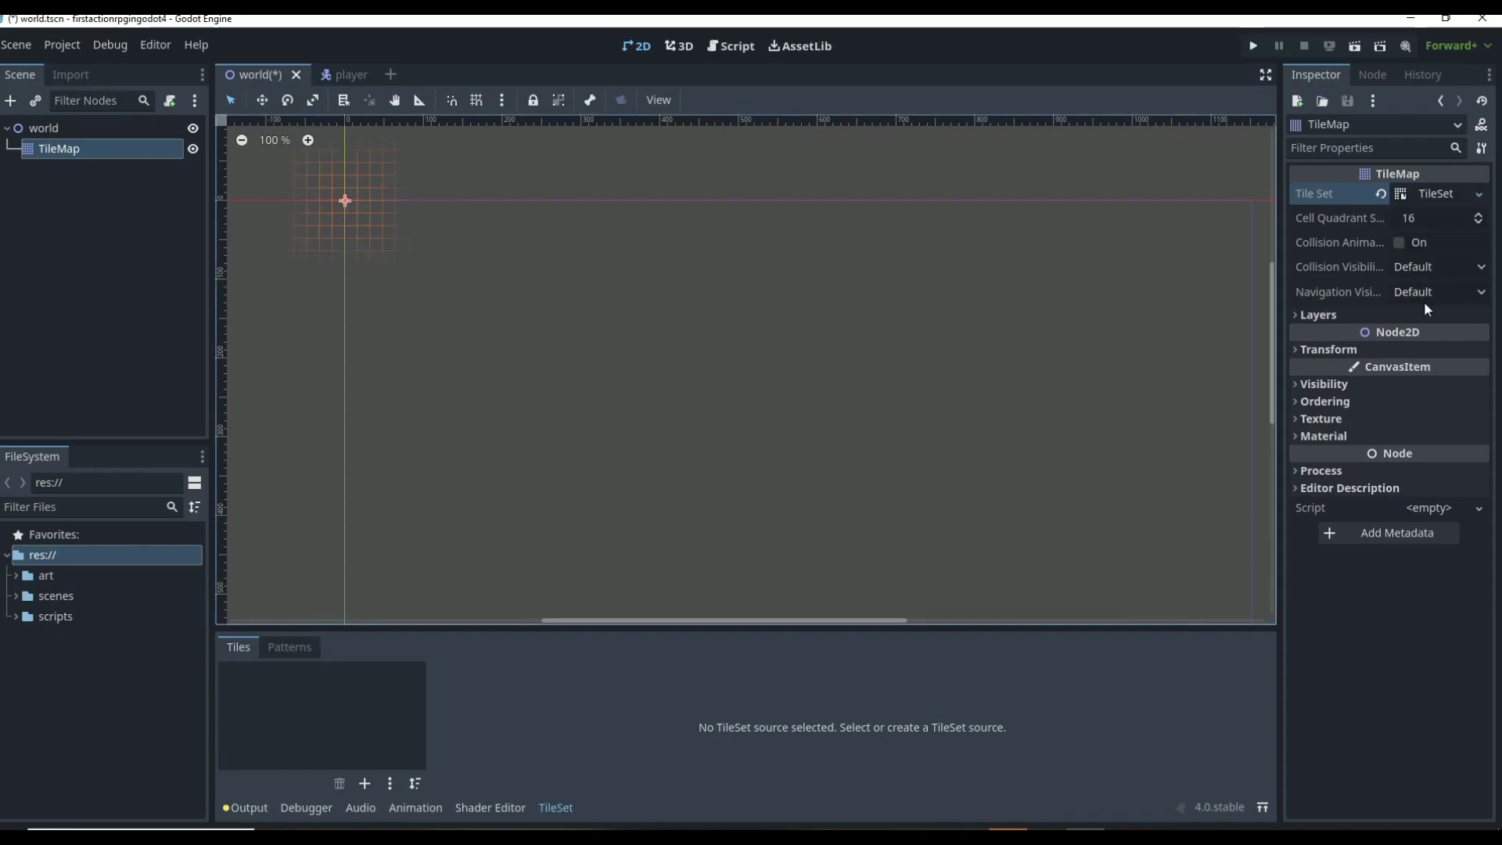
left_click(1435, 196)
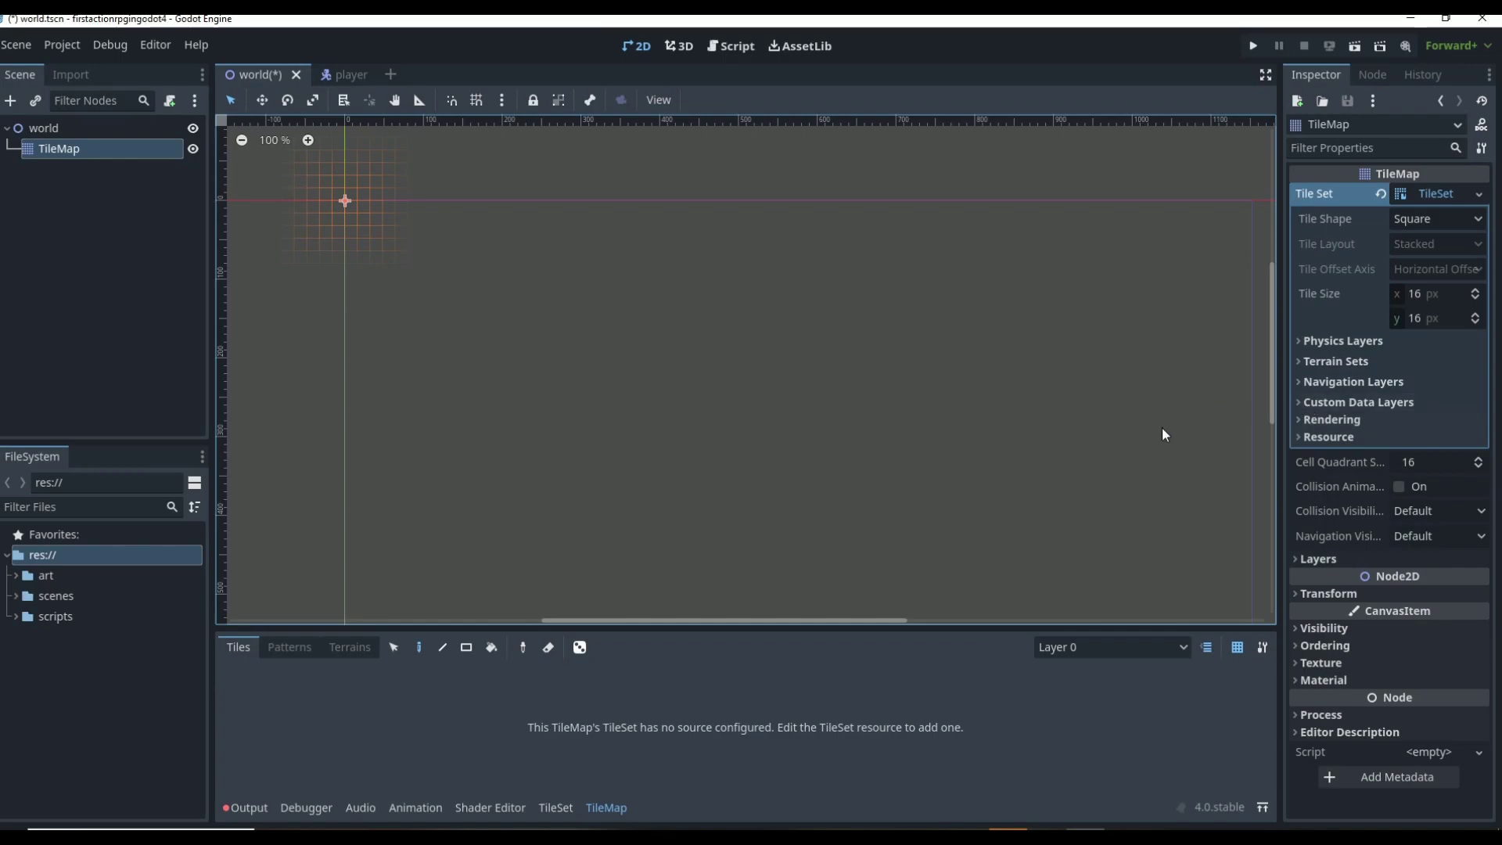
- Enlarge the lower editing area and show the TileSet editor for the new tile set
left_click_drag(629, 634, 618, 397)
left_click(565, 811)
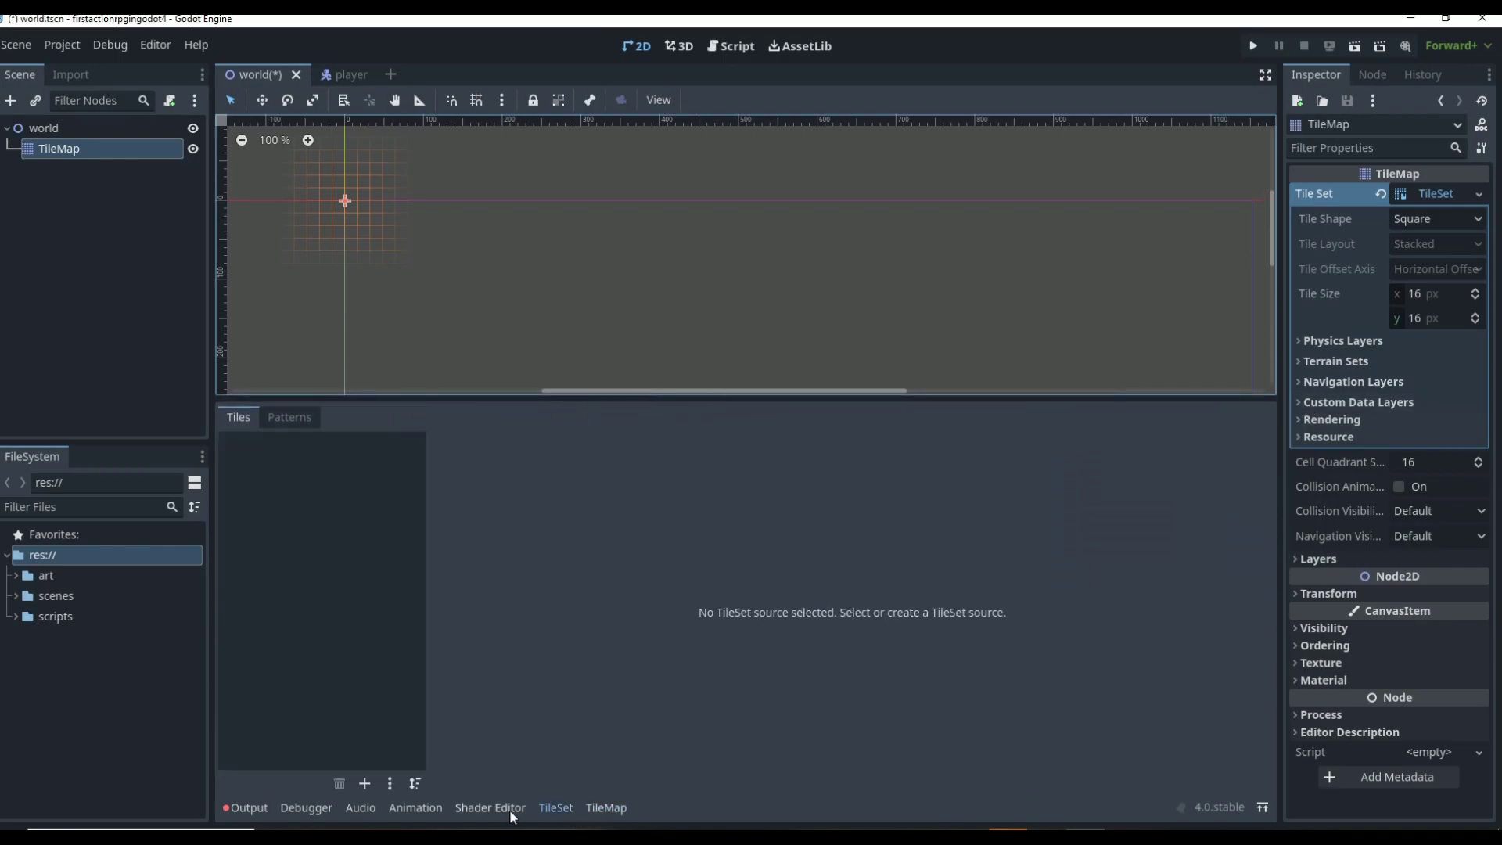
left_click(594, 809)
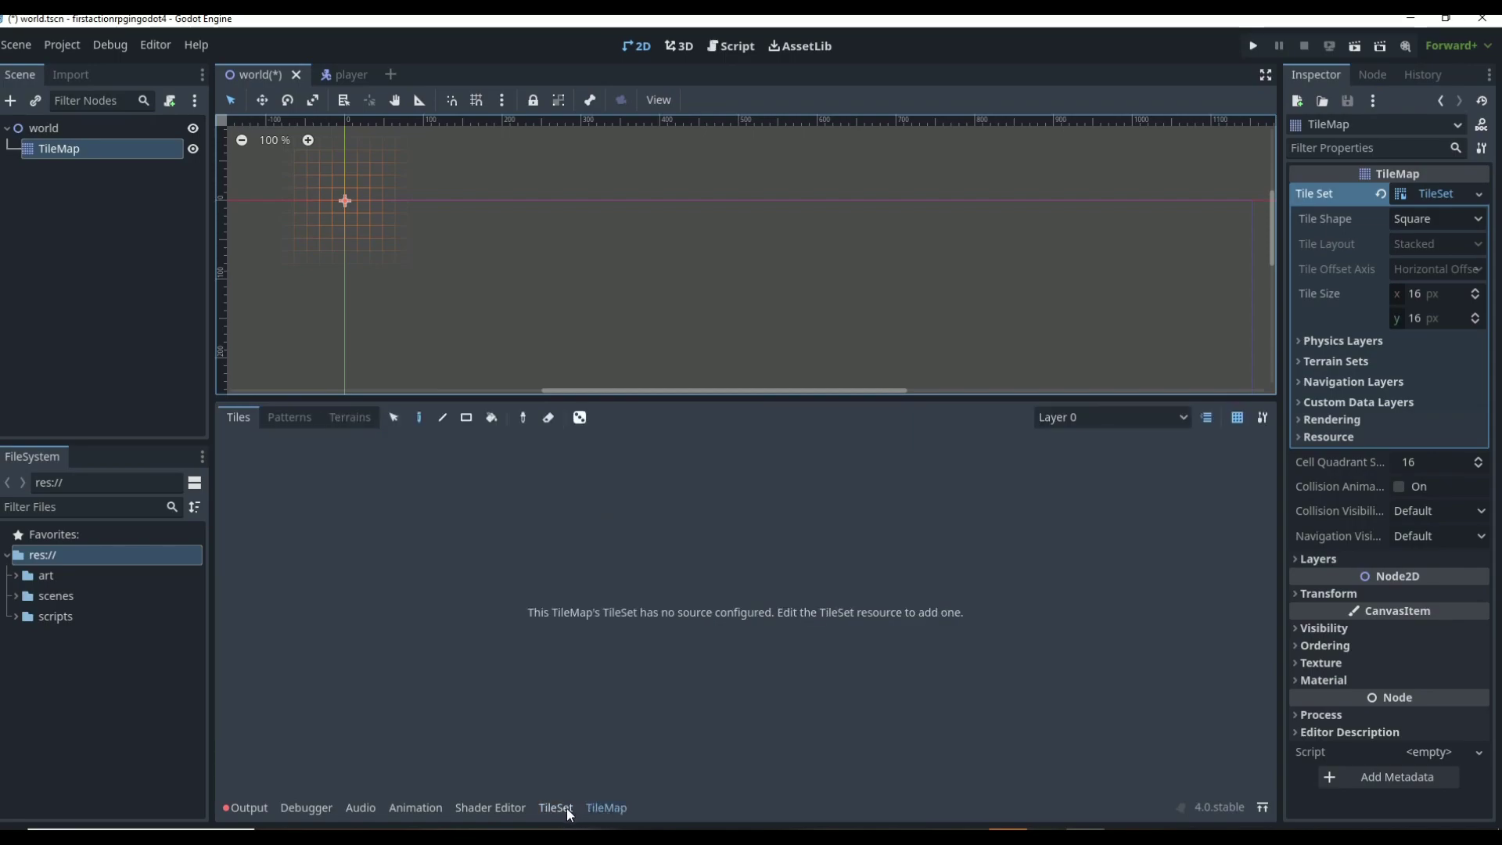
left_click(566, 809)
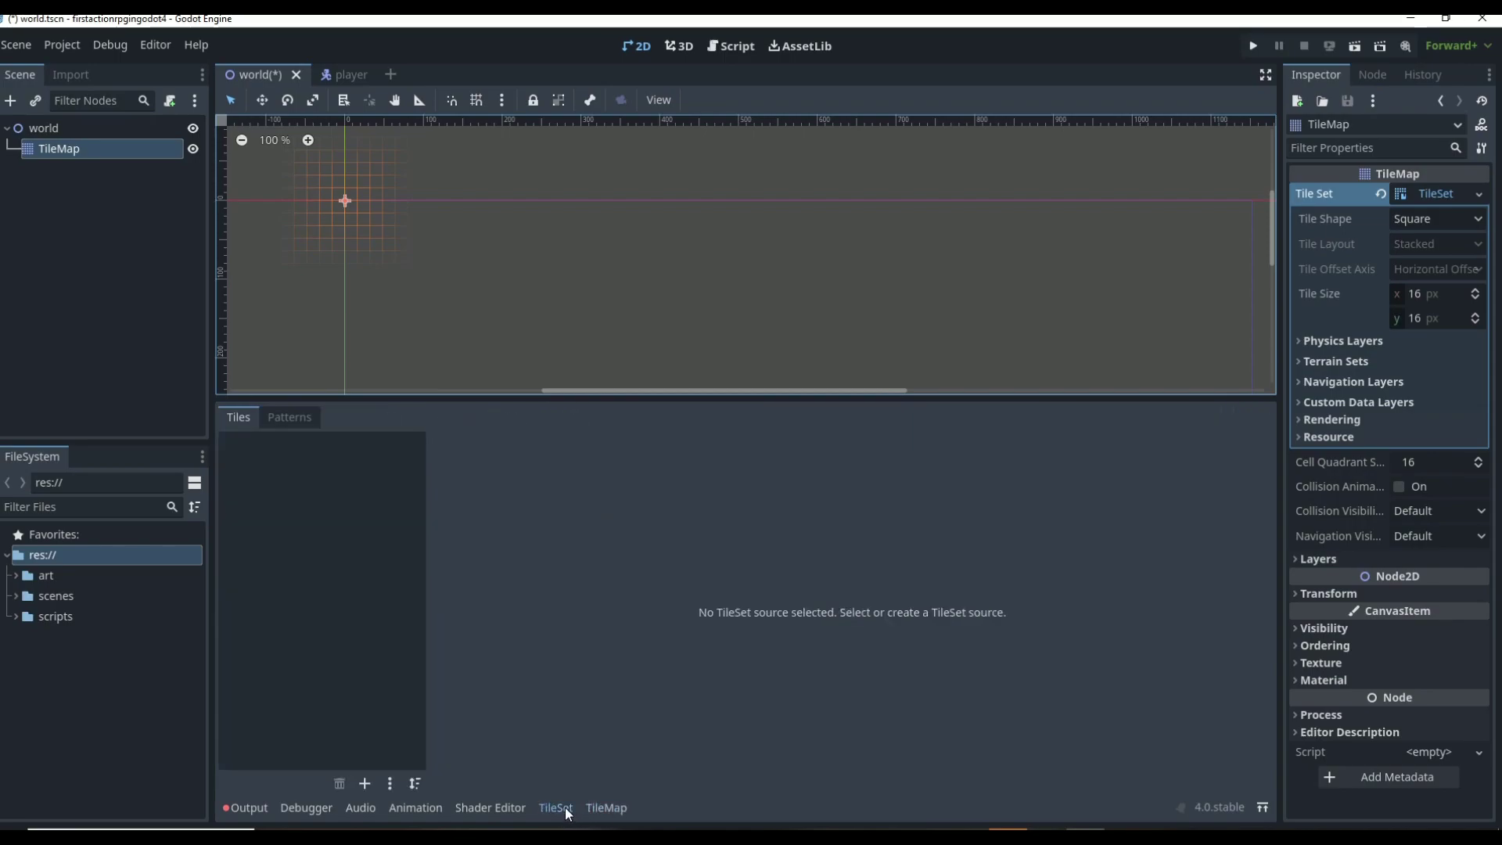
- Add plains.png from the art/tilesets folder to the tile set as an atlas with automatically created tiles
left_click(17, 576)
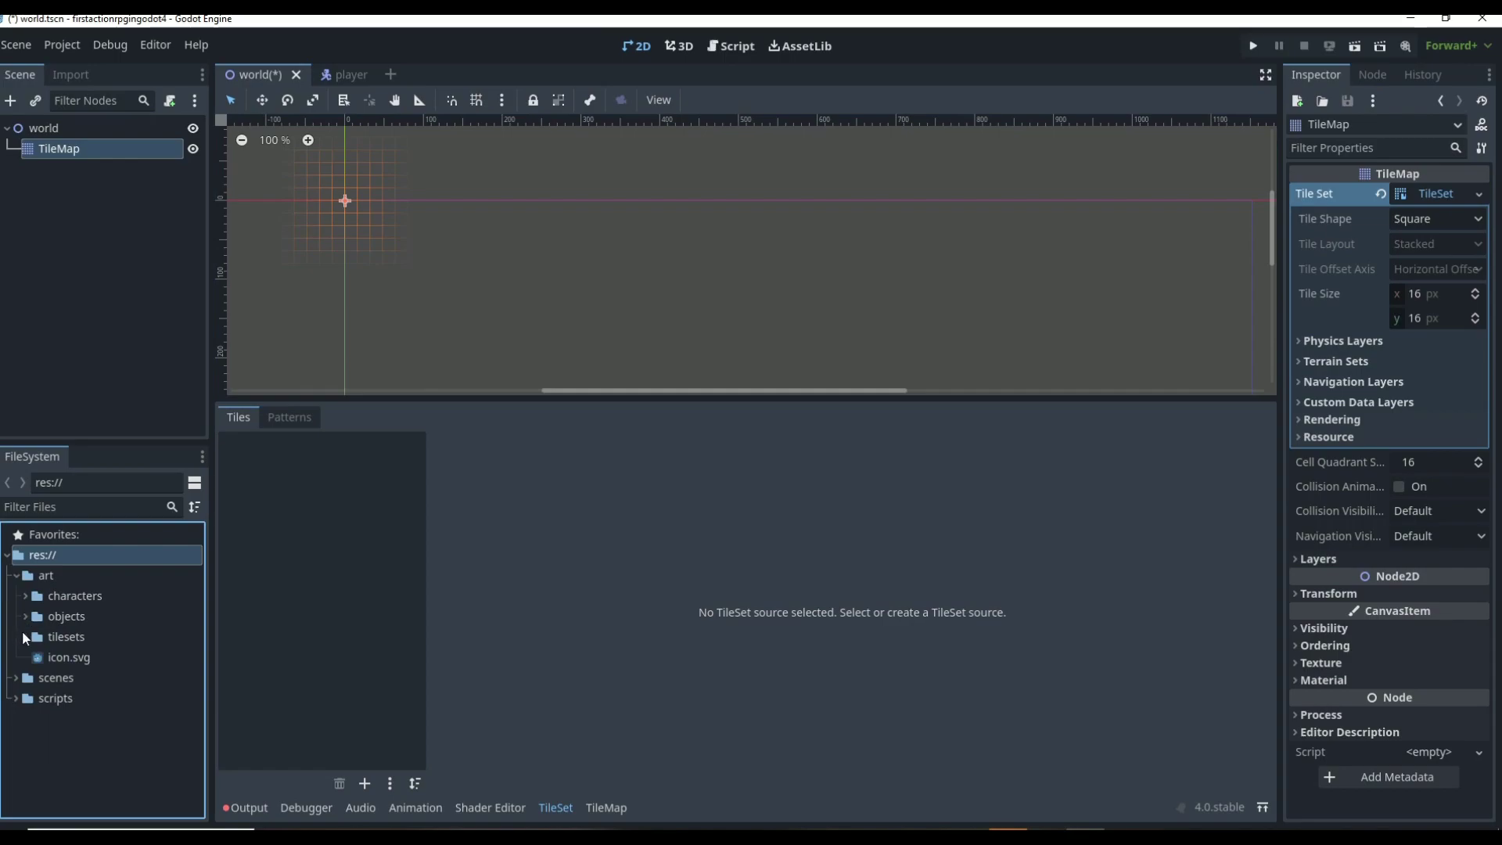
left_click(26, 637)
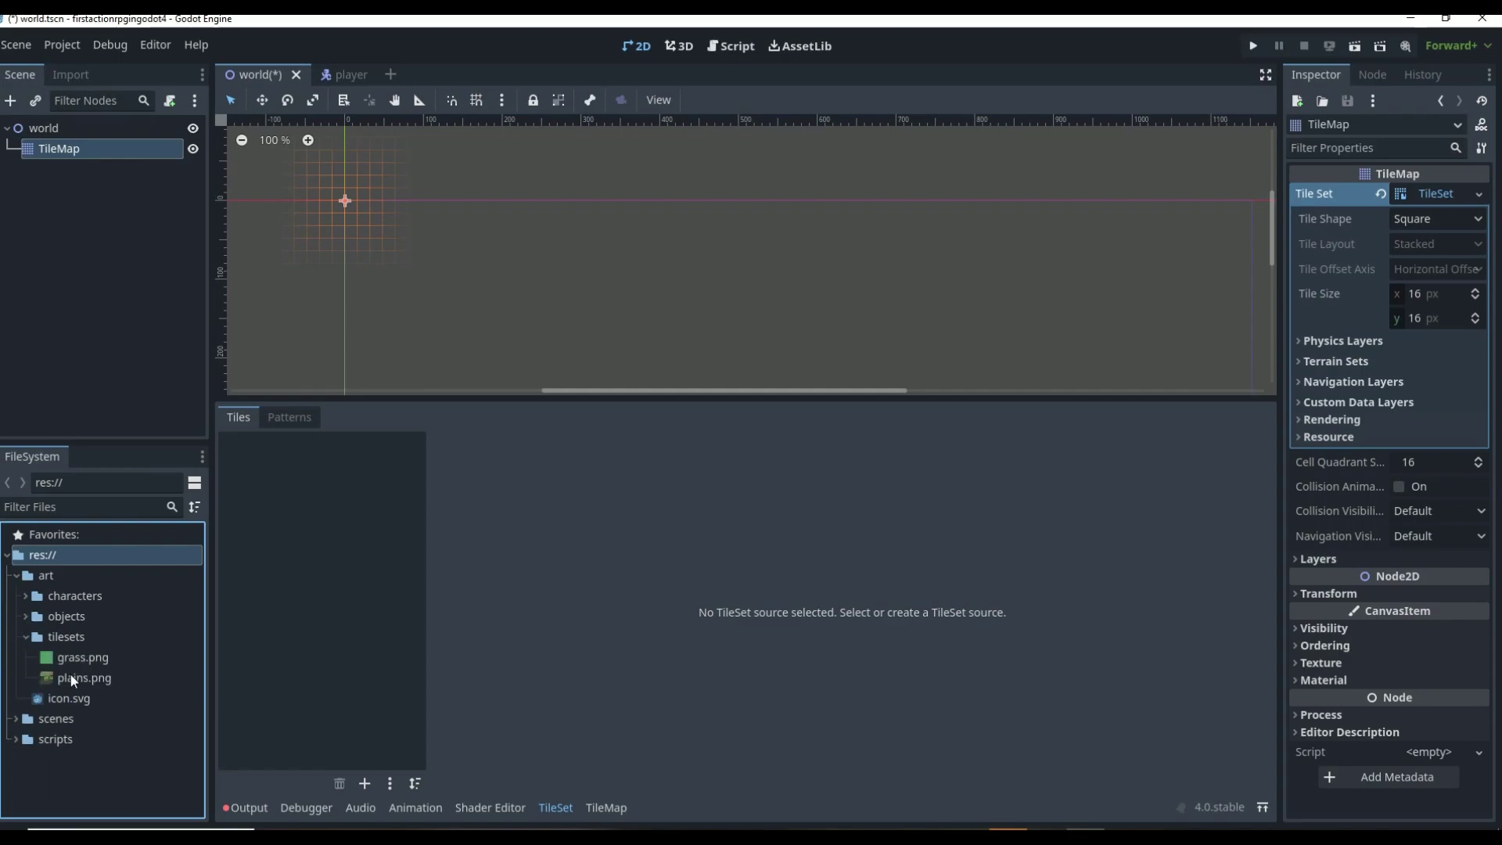
left_click_drag(82, 684, 308, 532)
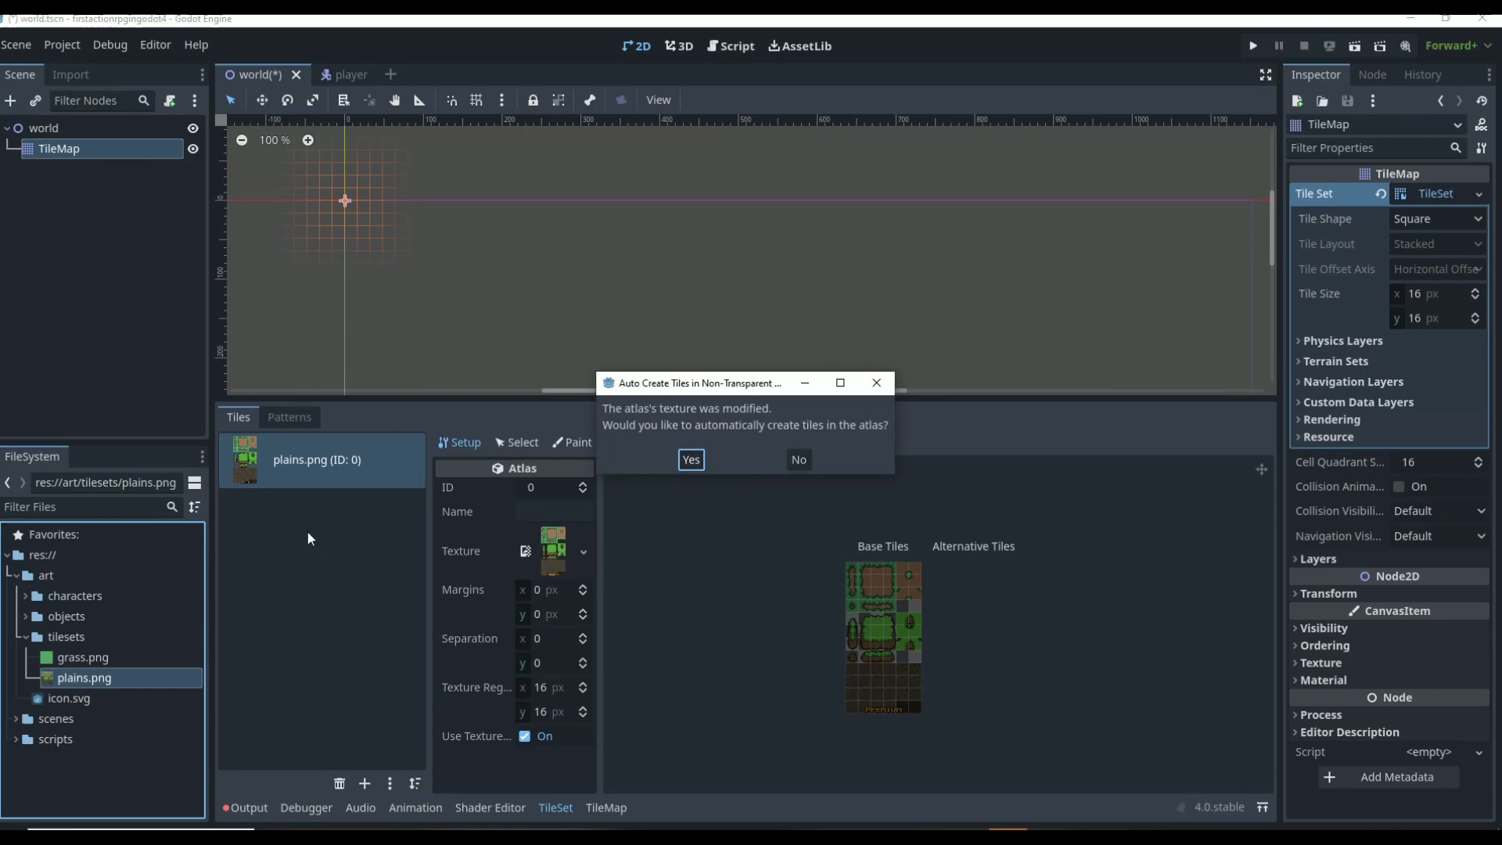
left_click(691, 460)
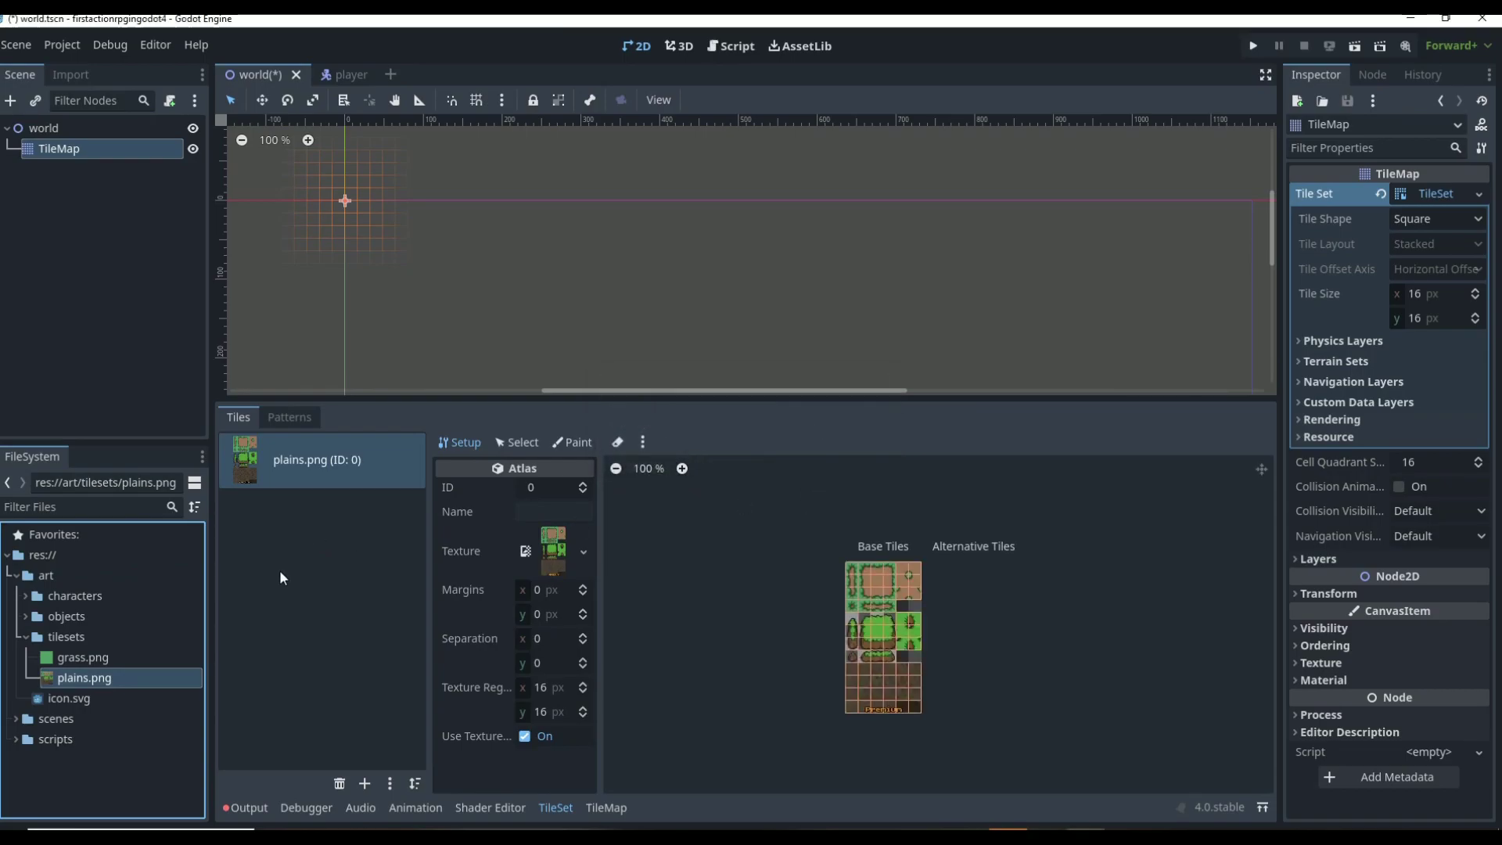
- Add grass.png from the tilesets folder to the tile set as an atlas with automatically created tiles
left_click(58, 659)
left_click_drag(58, 660, 289, 560)
left_click(691, 460)
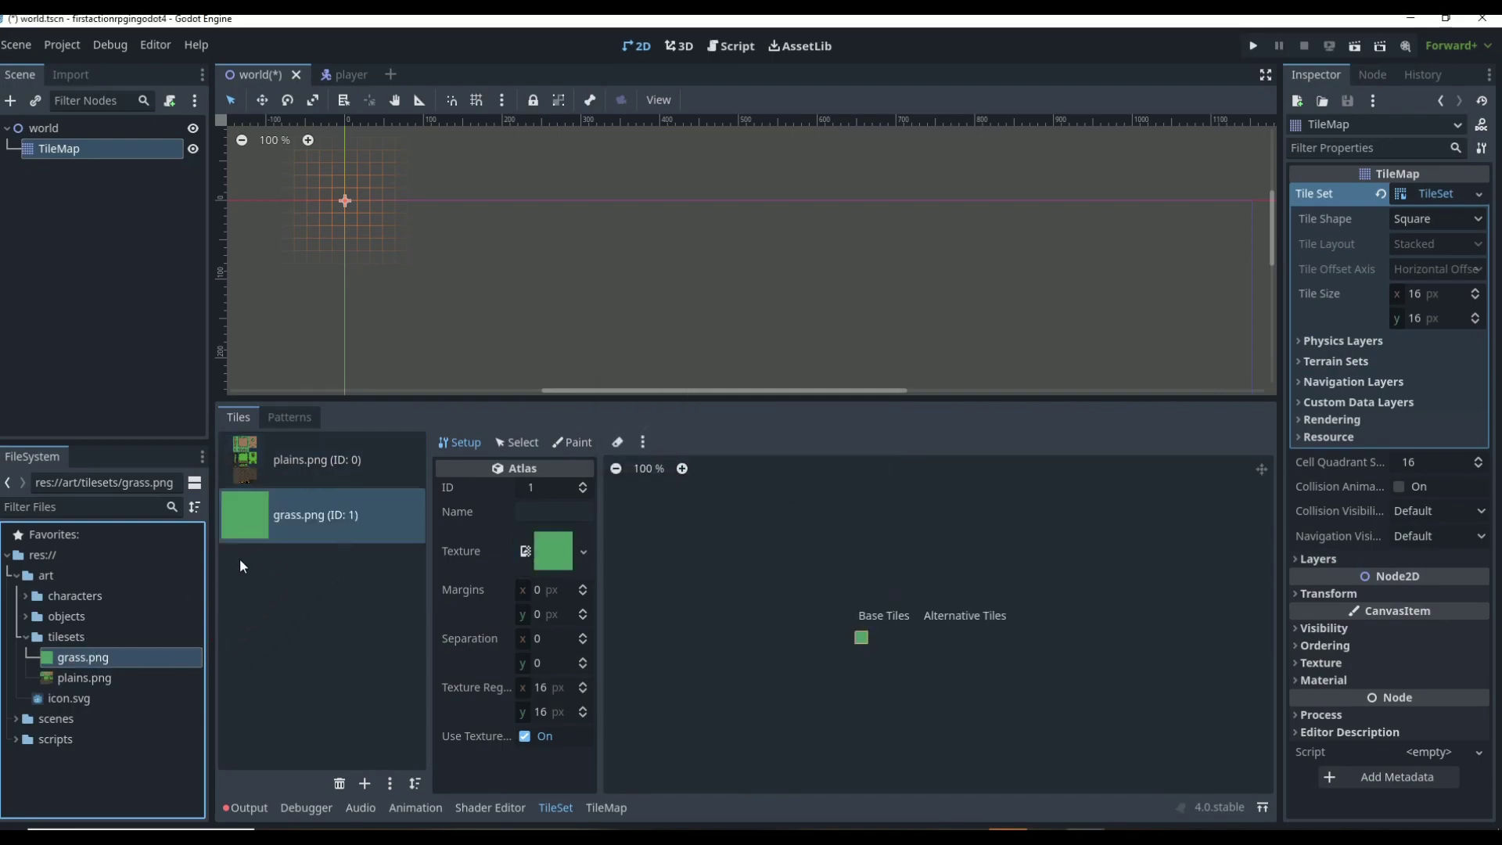
- Add objects.png from the art/objects folder as an atlas with automatically created tiles, and collapse the art subfolders
left_click(26, 616)
left_click_drag(61, 635, 361, 588)
left_click(704, 459)
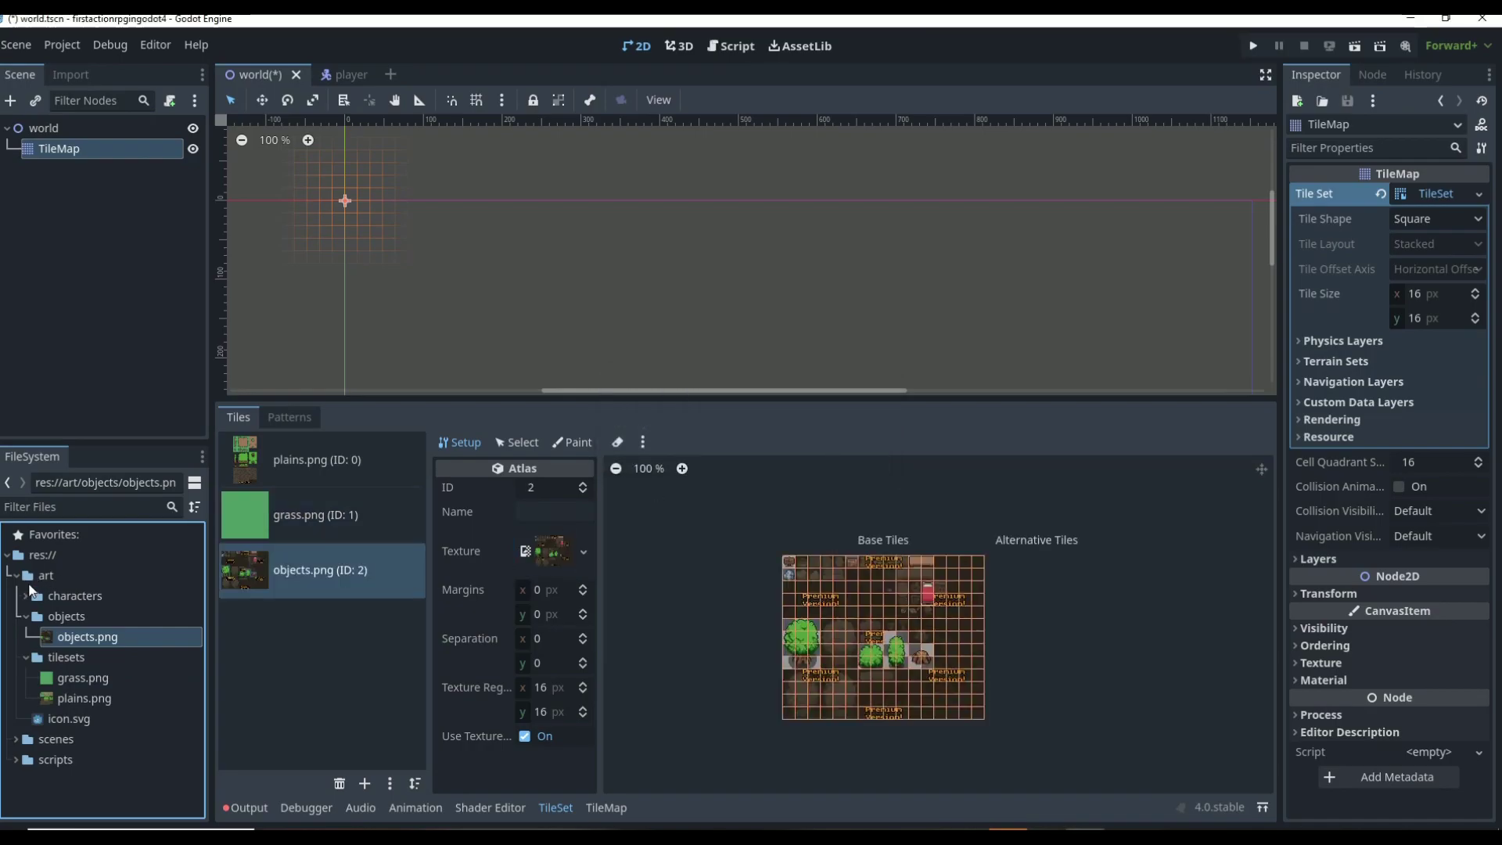
left_click(74, 595)
left_click(24, 597)
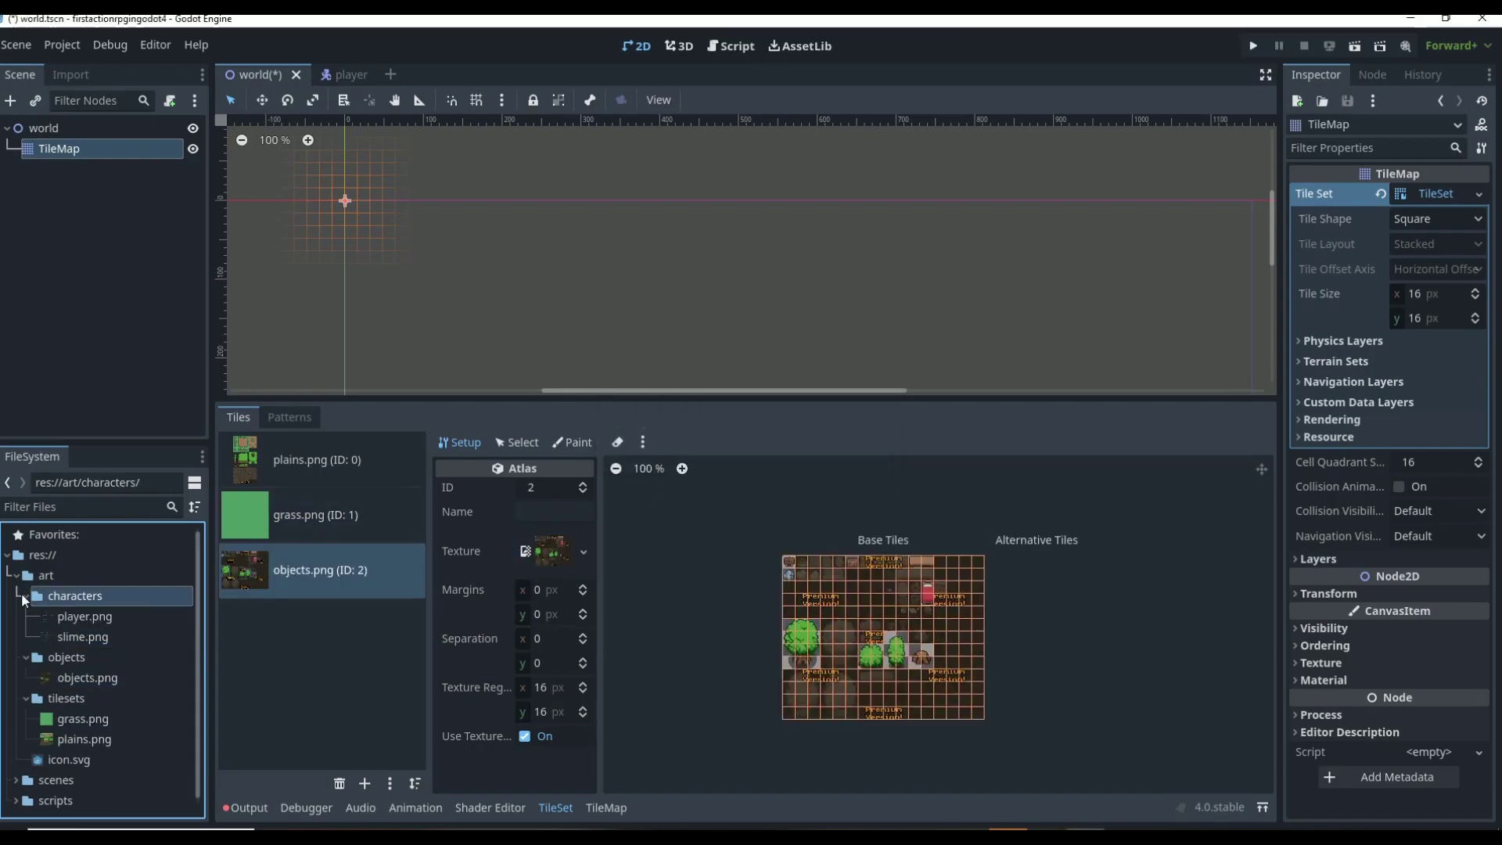
left_click(23, 595)
left_click(26, 617)
left_click(26, 637)
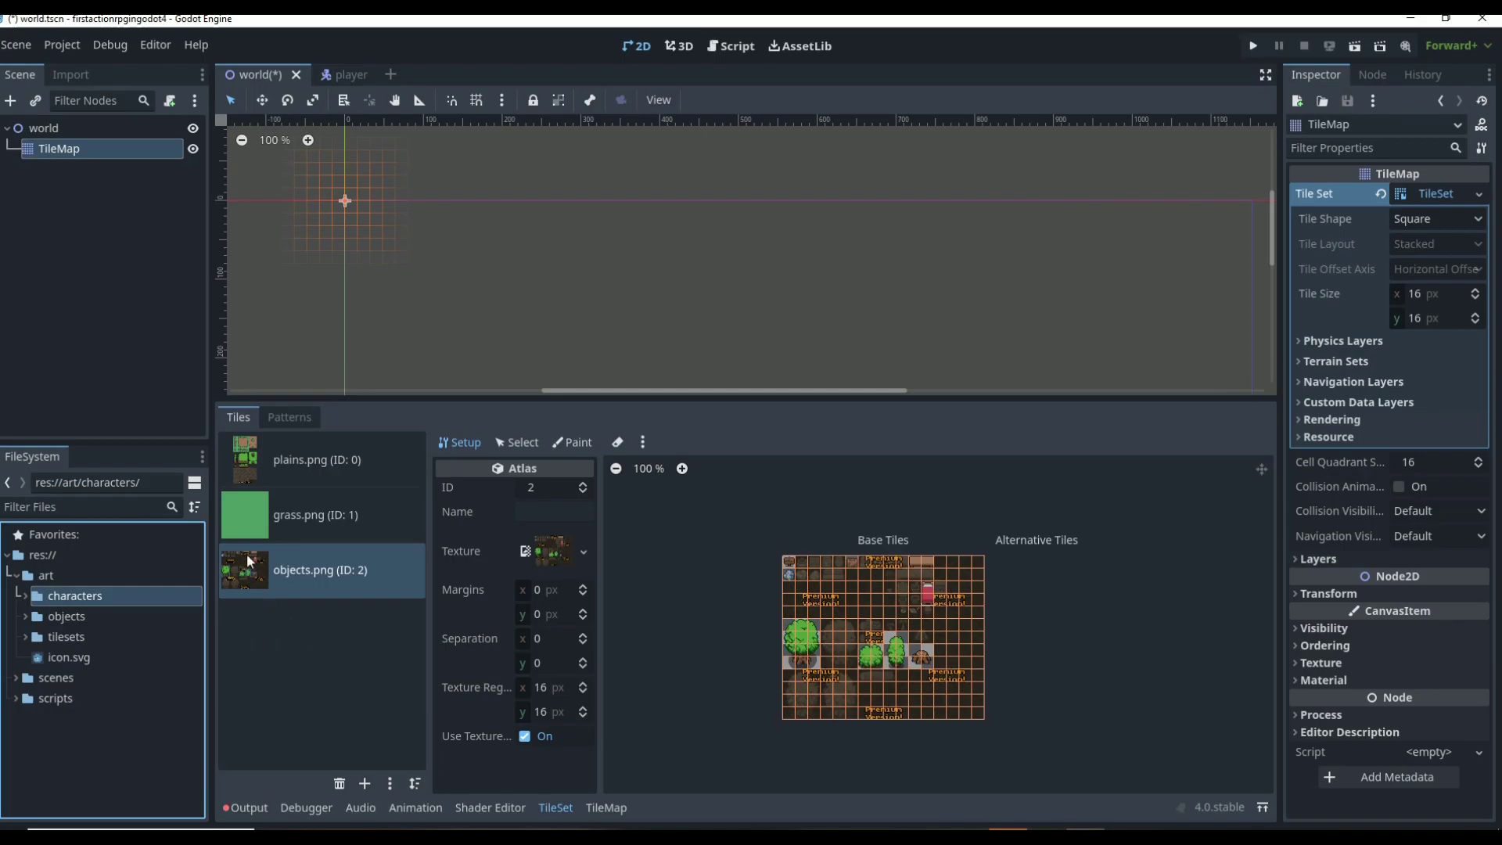
- Look through the plains, grass and objects atlases in the tile set
left_click(308, 469)
left_click(305, 517)
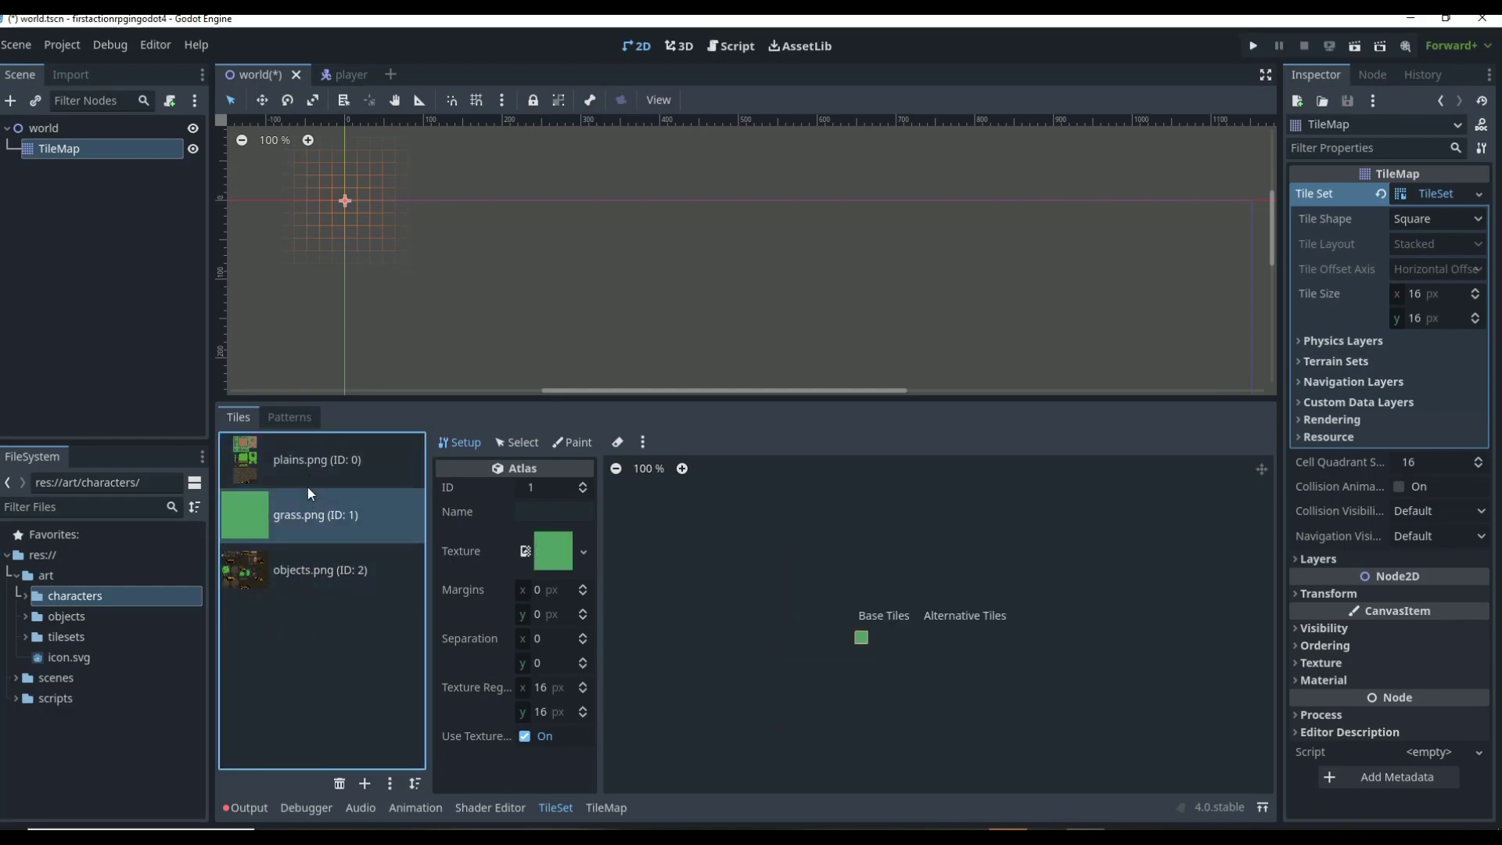
left_click(289, 416)
left_click(237, 416)
left_click(298, 461)
left_click(310, 561)
left_click(310, 517)
left_click(310, 470)
left_click(310, 532)
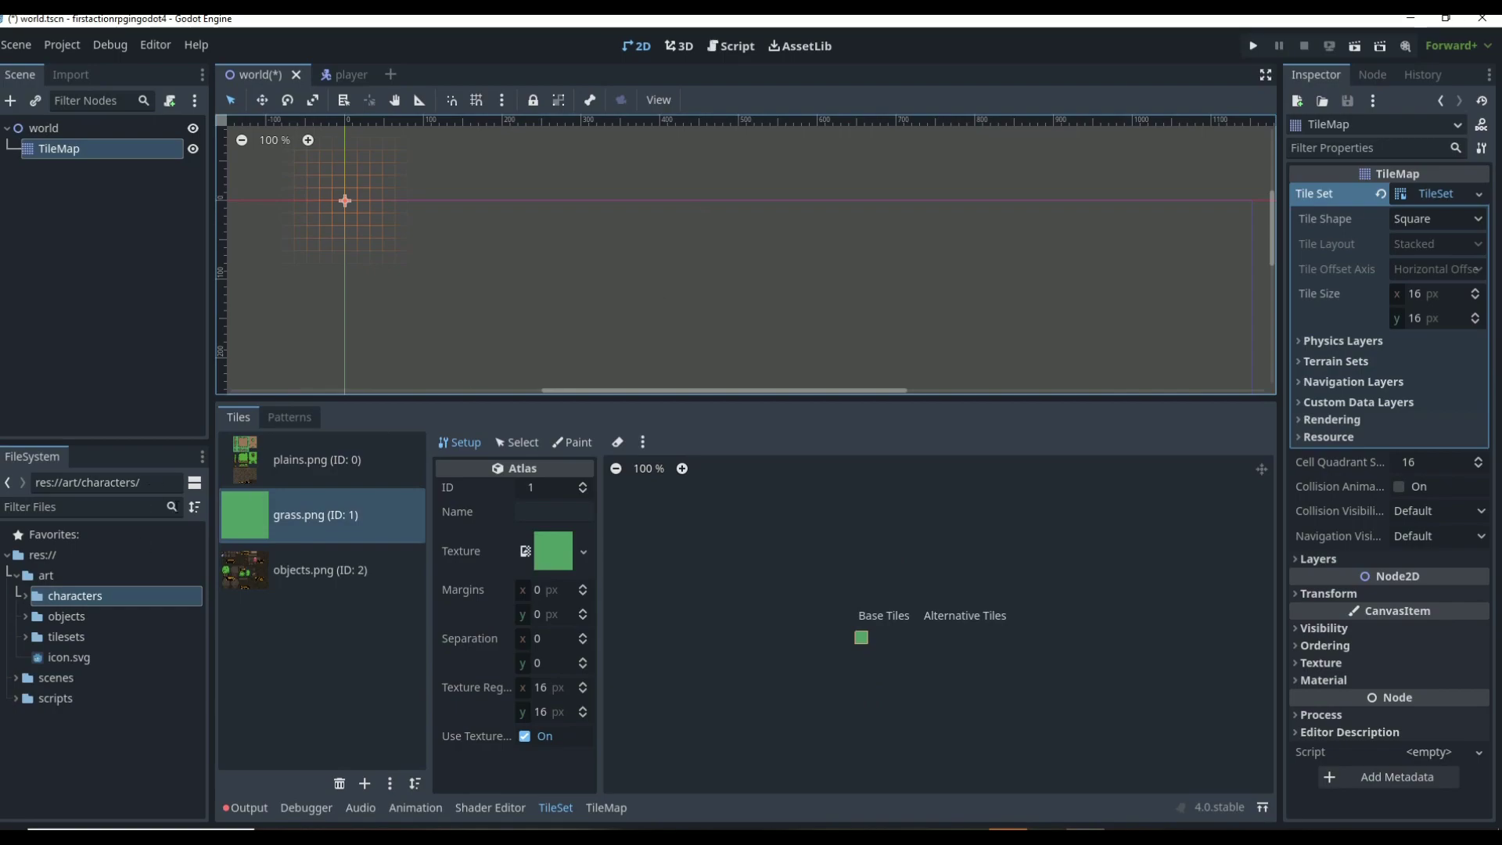
- Erase the dark placeholder tiles in the bottom four rows of the plains.png atlas
left_click(258, 465)
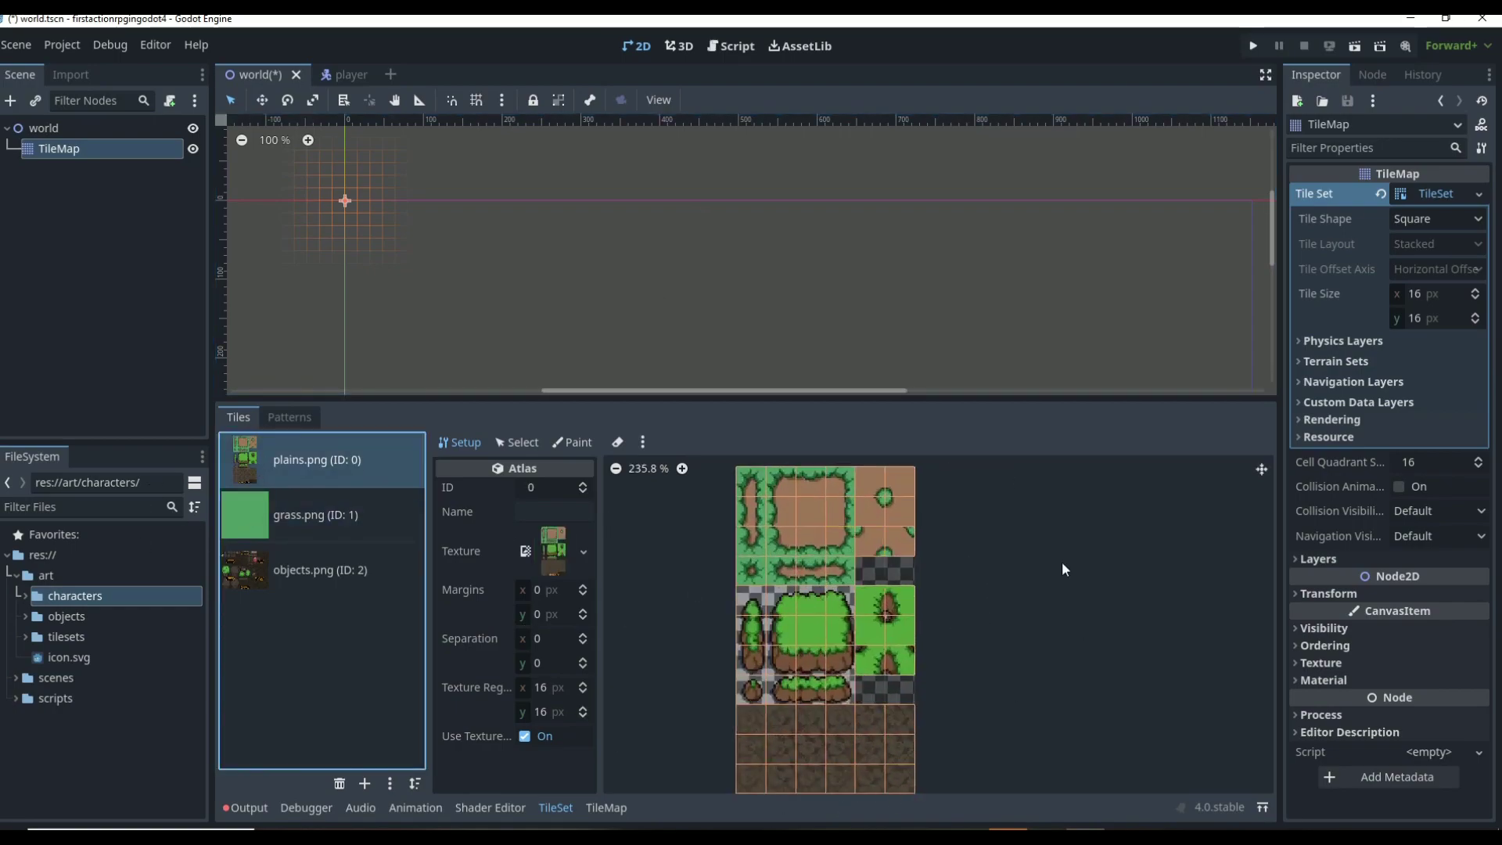
scroll(928, 679, "down", 4)
scroll(909, 713, "up", 3)
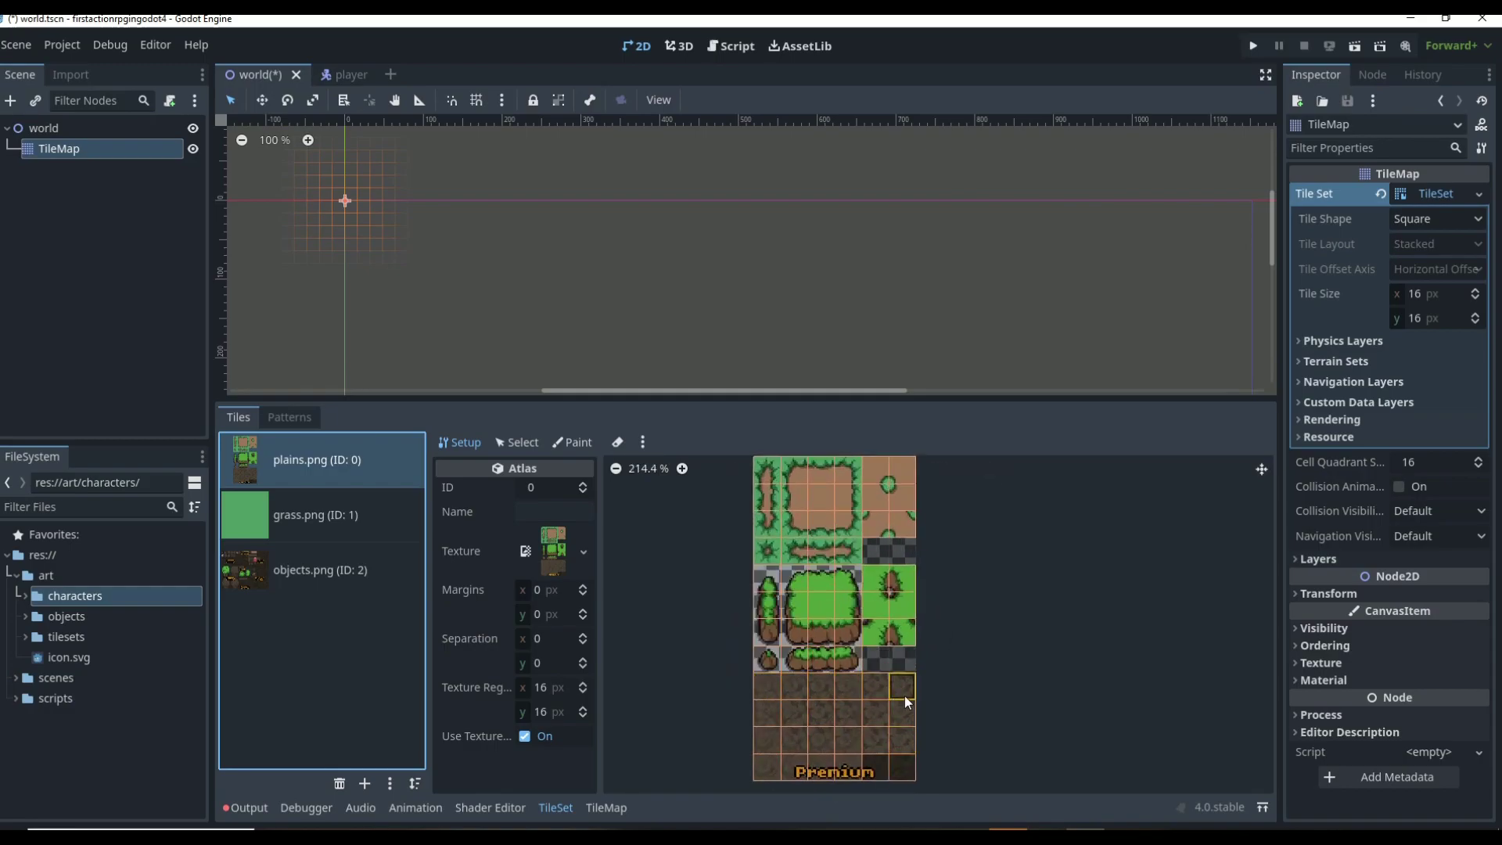
left_click(617, 443)
mouse_move(893, 674)
left_mouse_down()
mouse_move(817, 688)
mouse_move(768, 735)
mouse_move(791, 762)
mouse_move(904, 734)
mouse_move(1038, 773)
left_mouse_up()
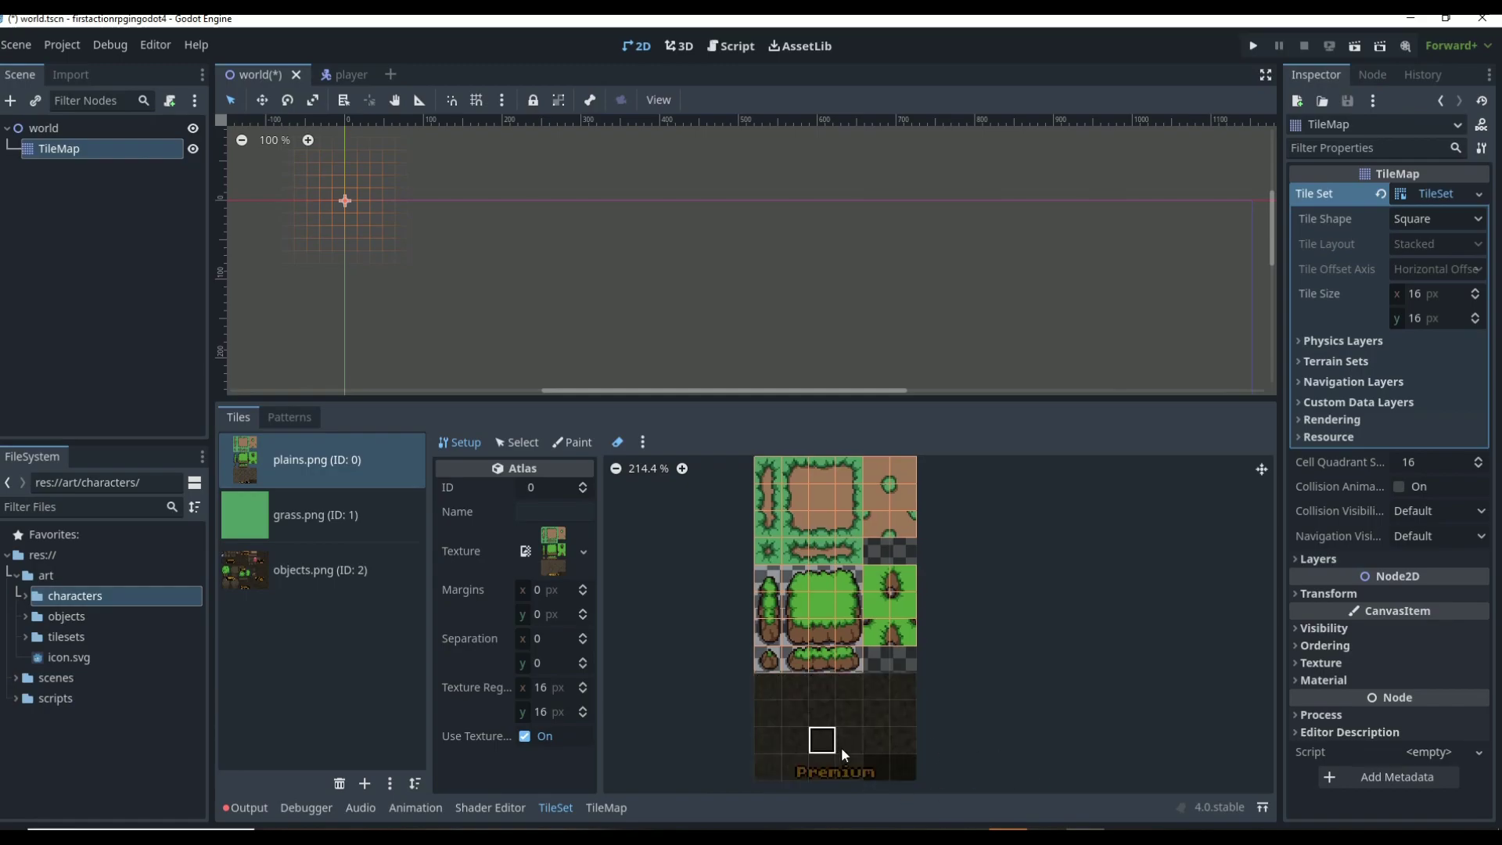
- Erase all the remaining dirt and grass tiles from the plains.png atlas
scroll(912, 724, "up", 2)
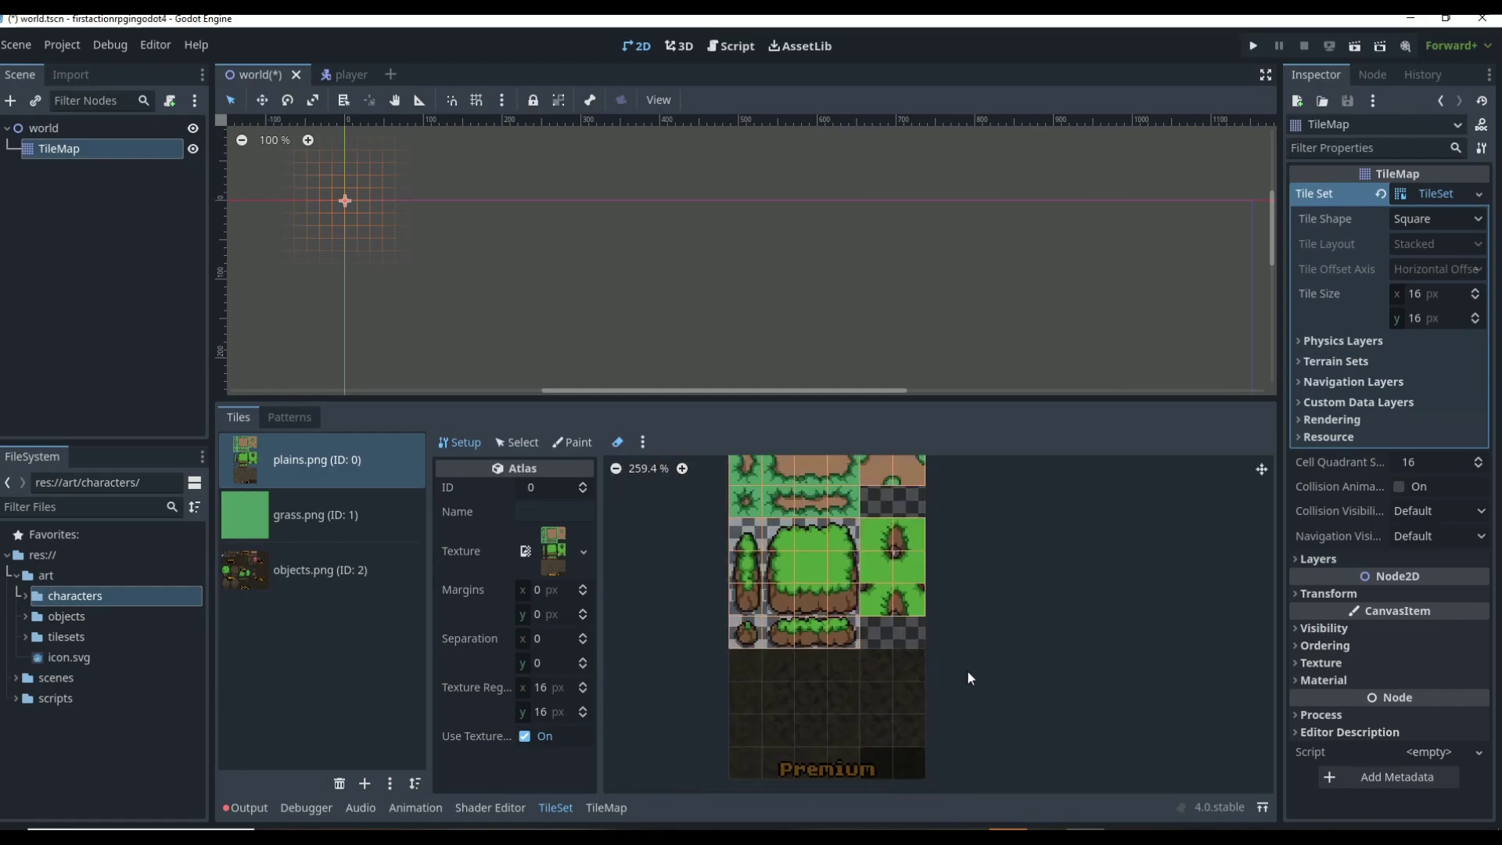
scroll(900, 649, "down", 2)
left_click(888, 555)
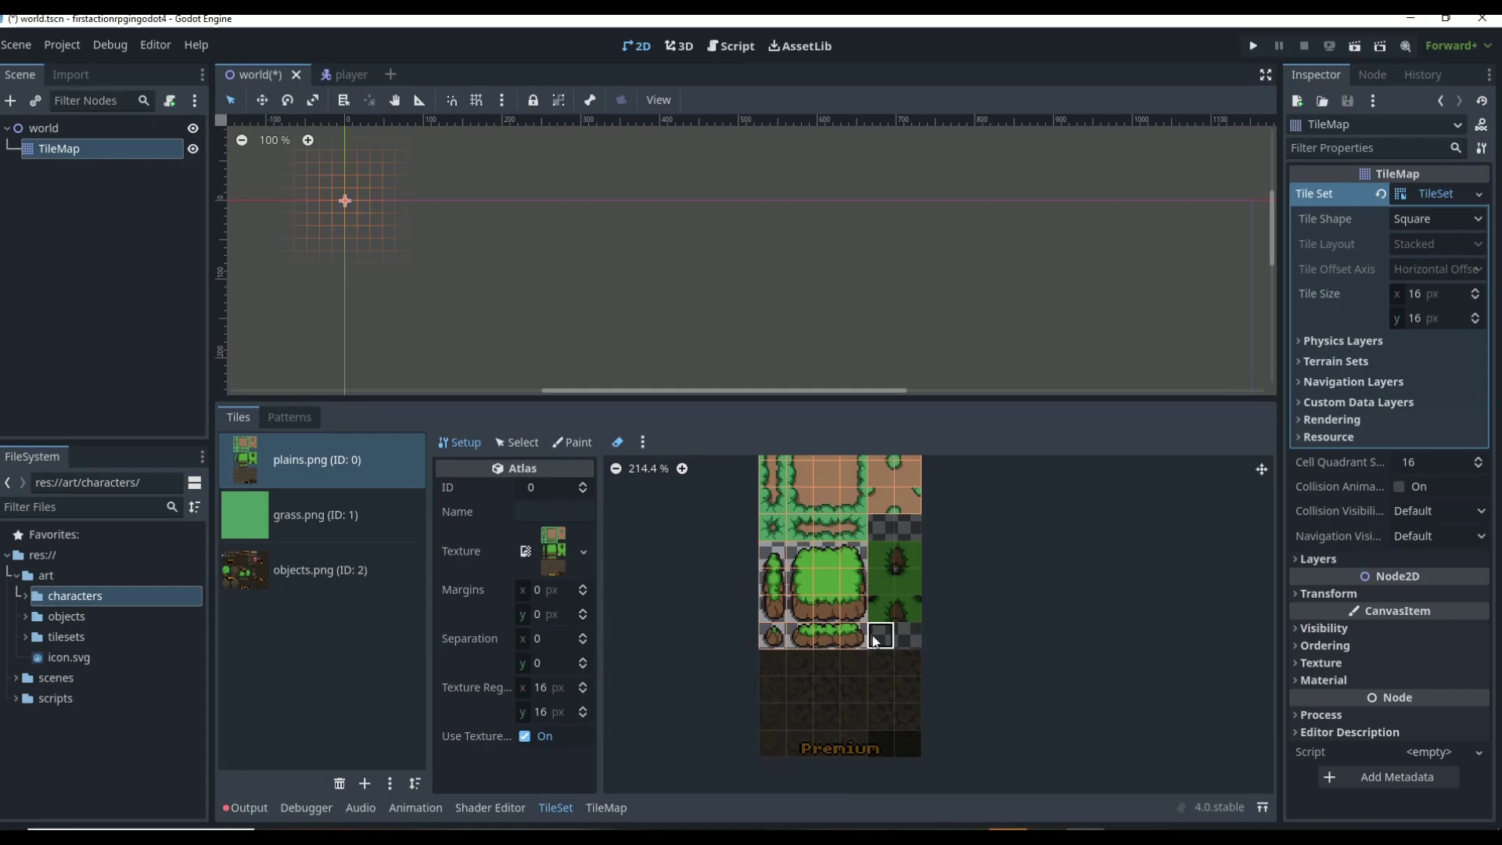
mouse_move(853, 640)
left_mouse_down()
mouse_move(737, 612)
mouse_move(781, 611)
mouse_move(826, 548)
mouse_move(849, 563)
mouse_move(973, 502)
mouse_move(854, 528)
mouse_move(880, 486)
left_mouse_up()
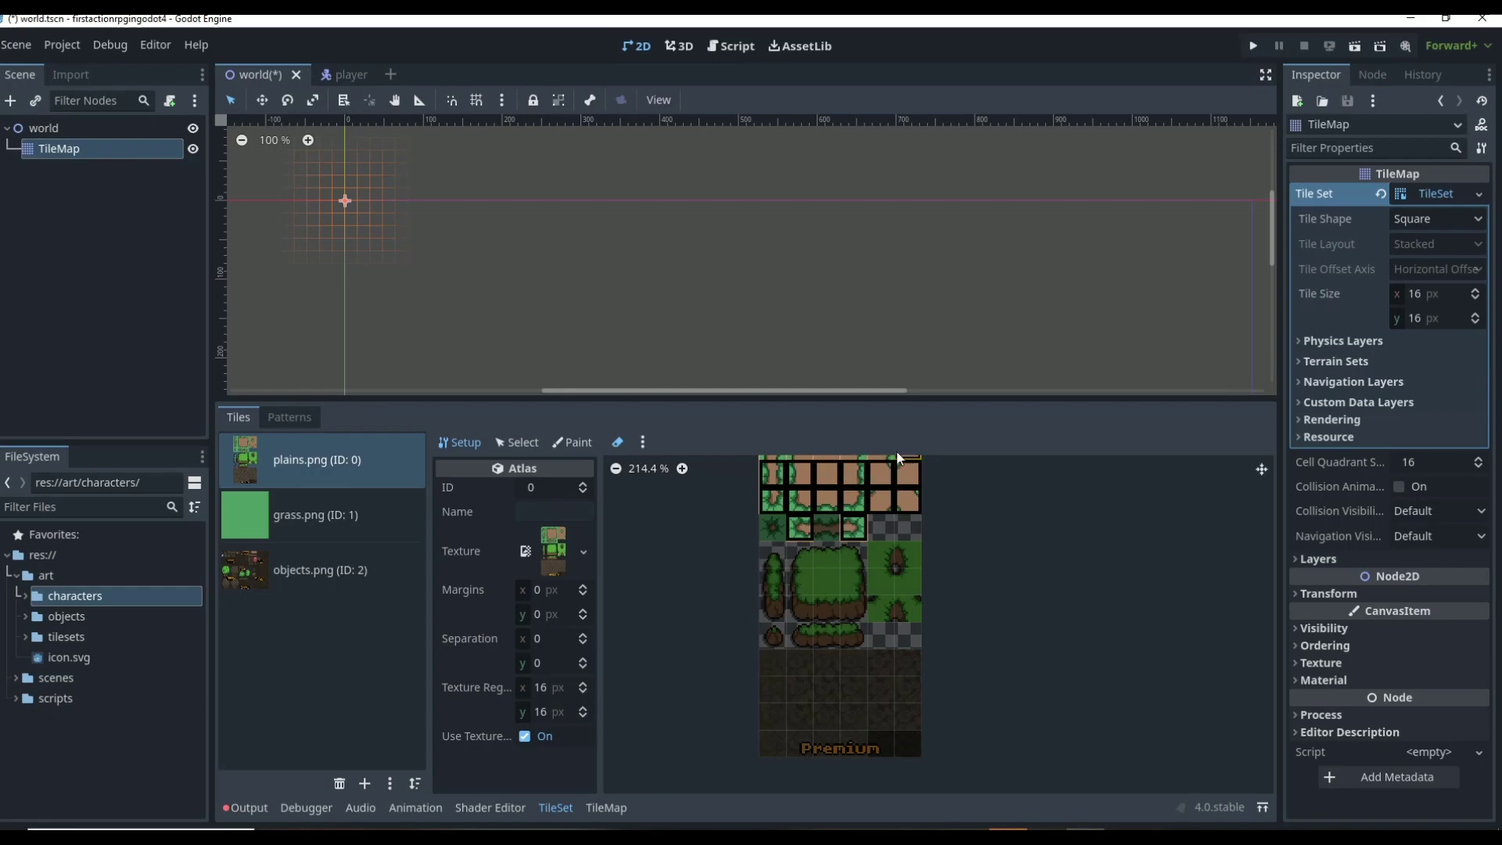
left_click_drag(827, 455, 830, 461)
scroll(988, 577, "down", 8)
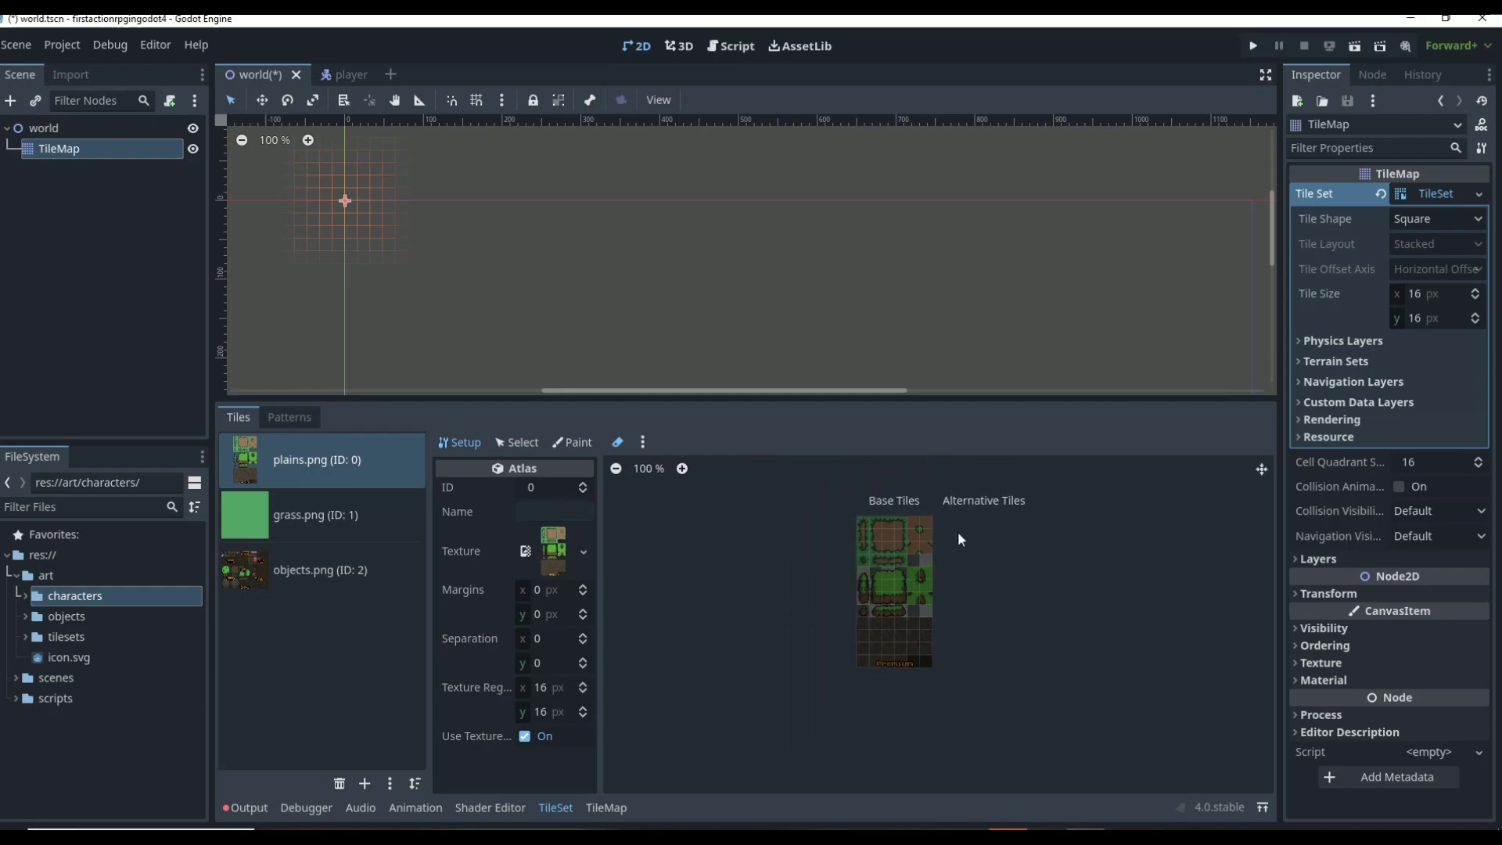
- Look at the plains.png atlas in the Select and Paint modes
scroll(979, 553, "up", 8)
left_click(513, 443)
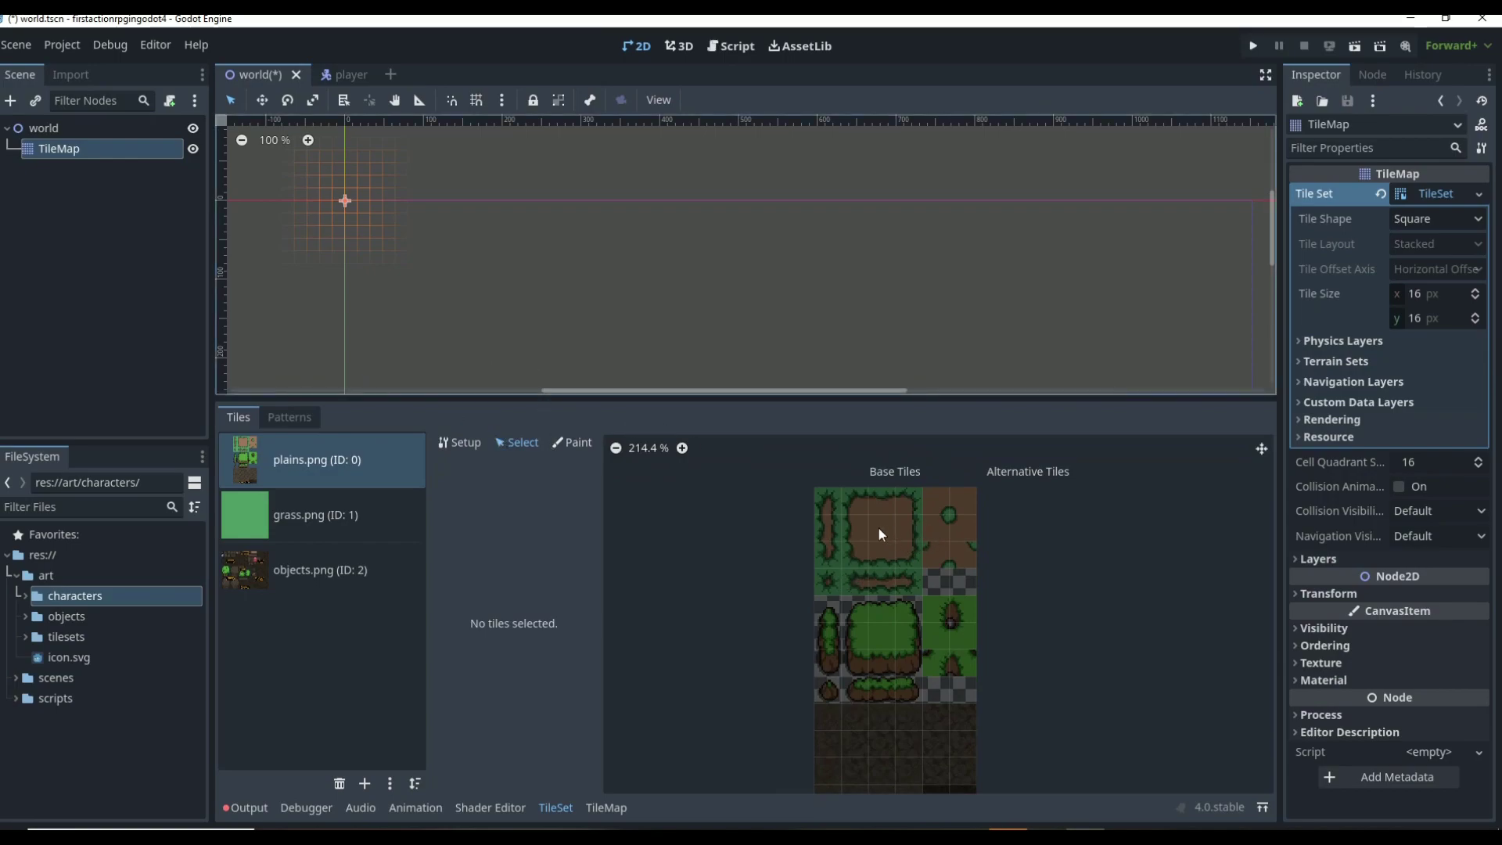
left_click(572, 443)
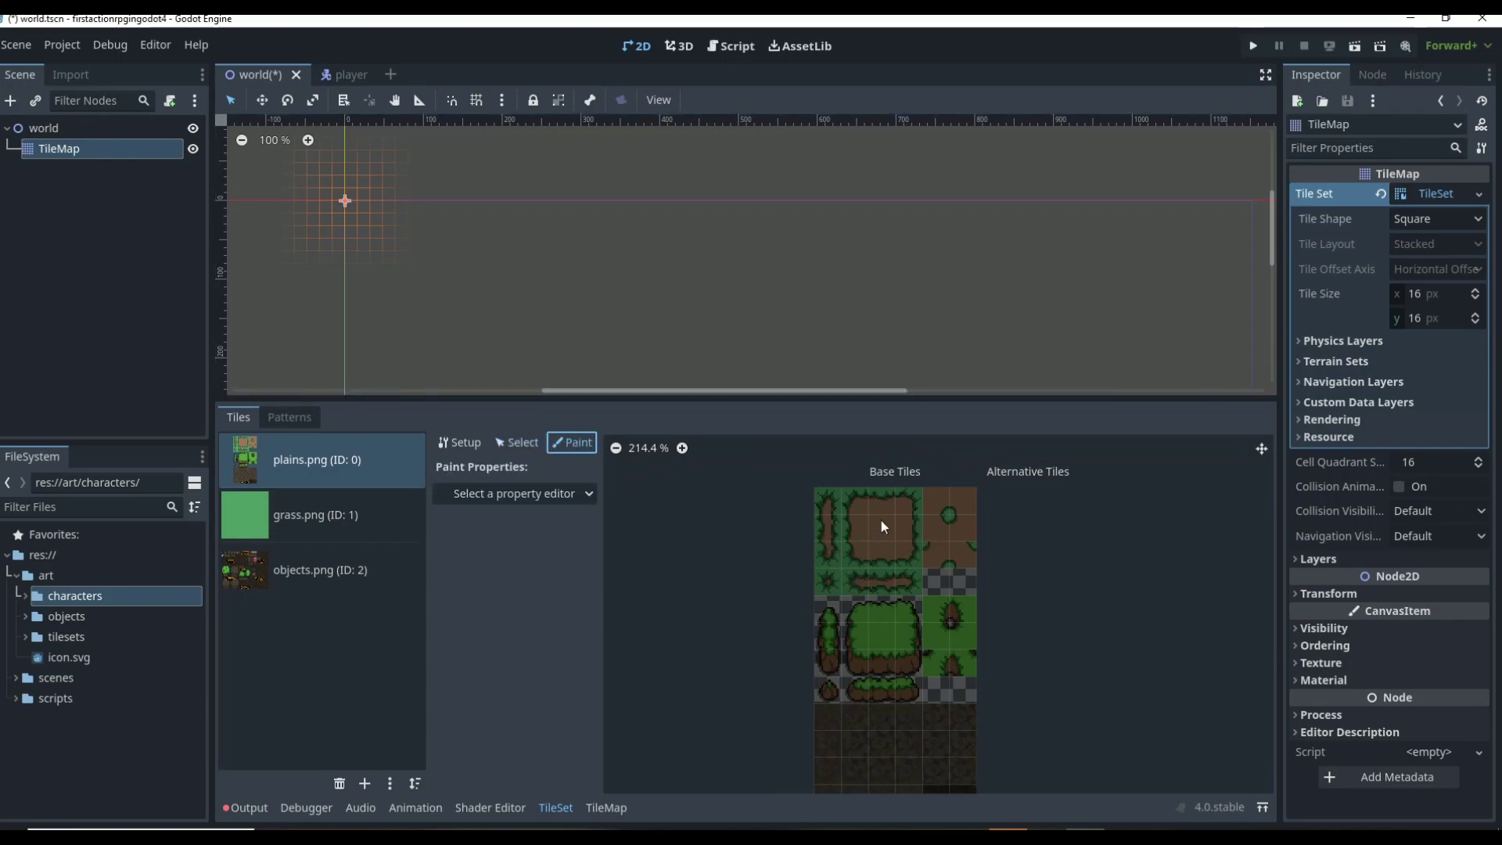
left_click(480, 442)
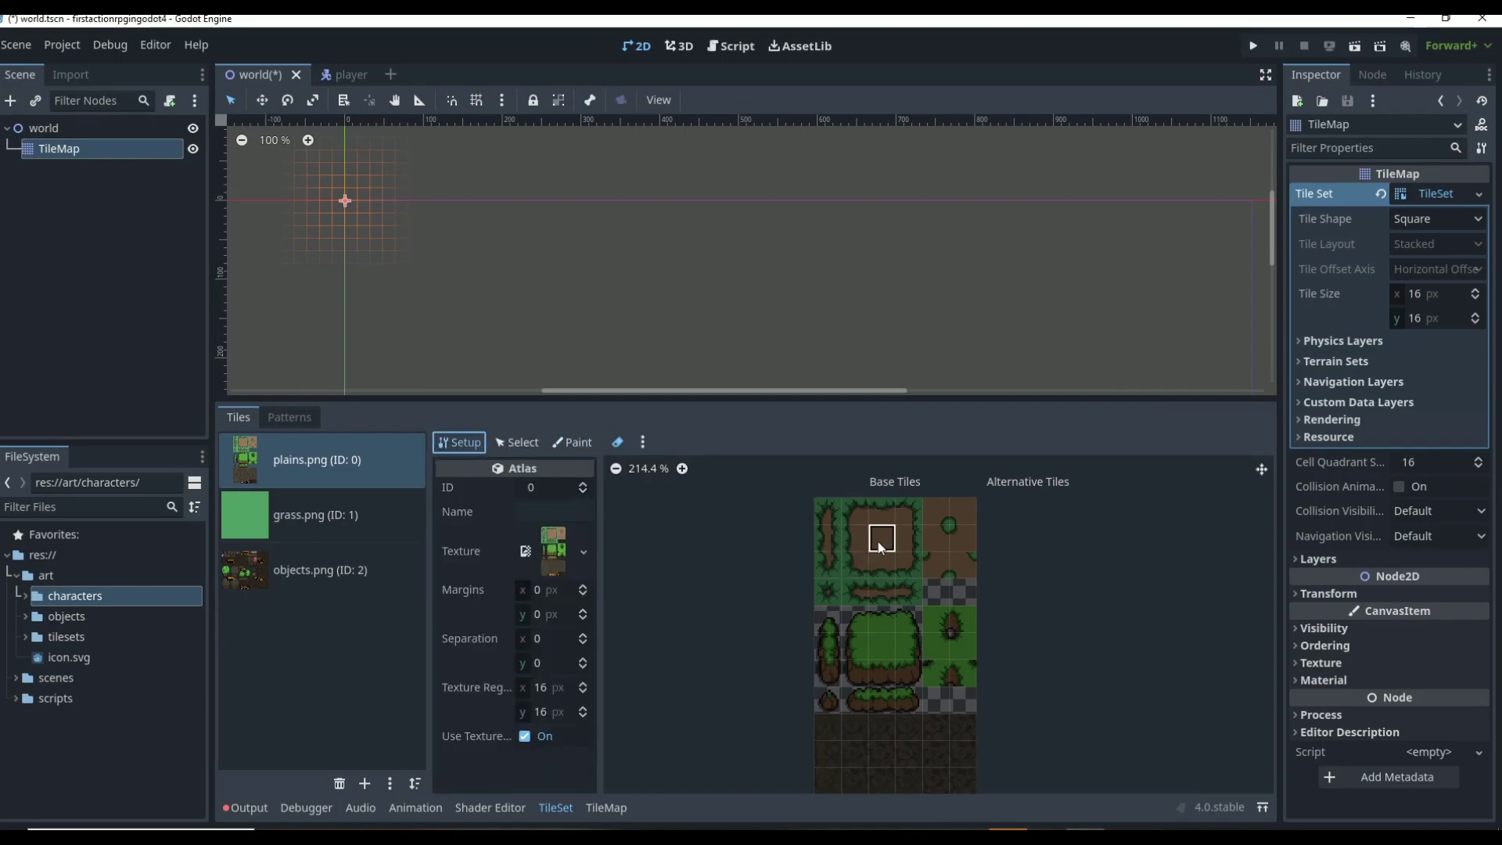
left_click(523, 441)
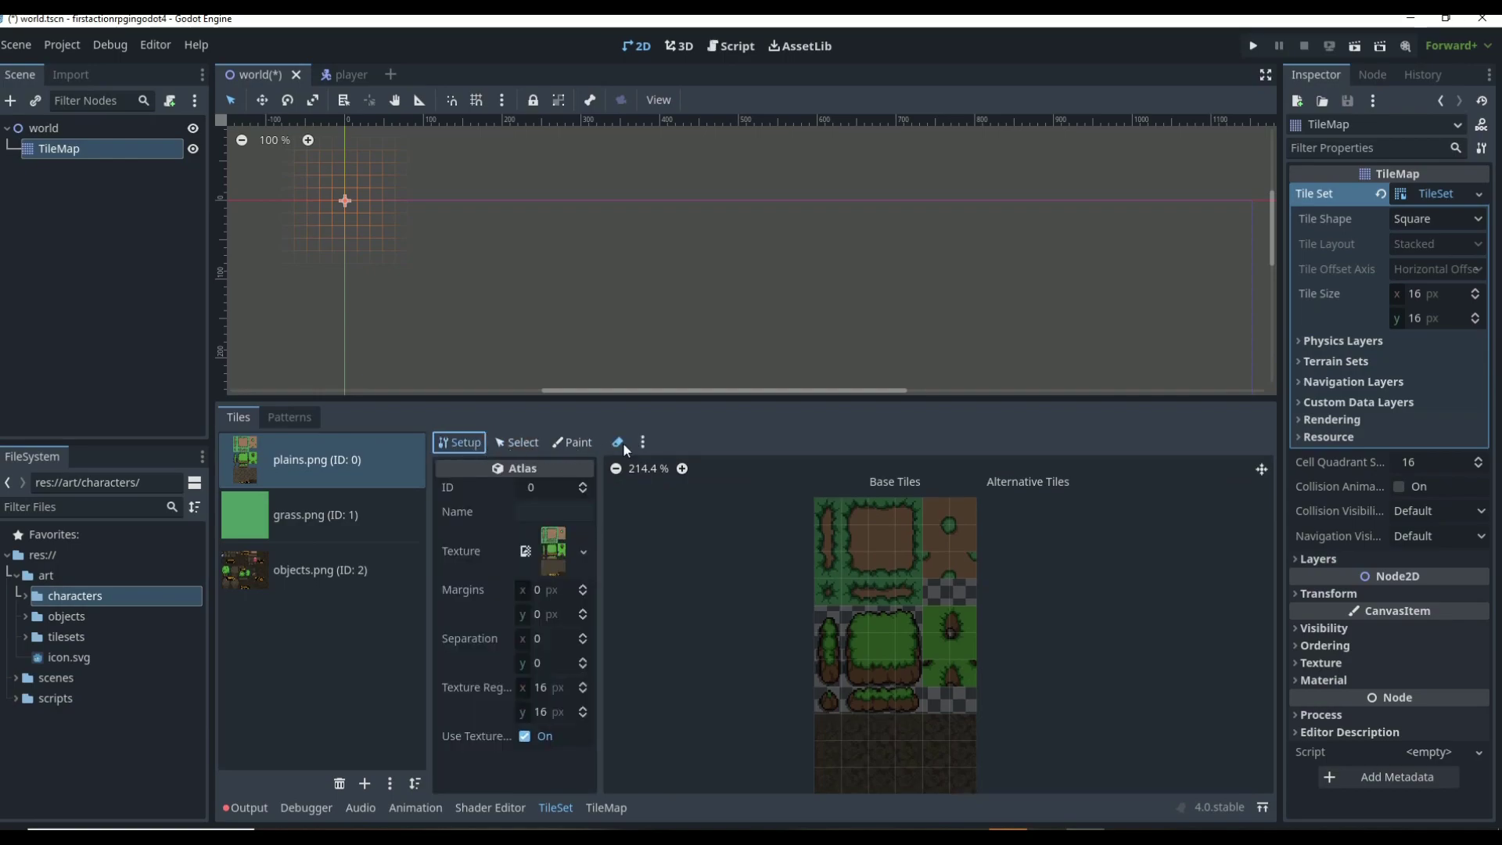
- Create single tiles in plains.png for the 3x3 grass-edged dirt block and the 2x2 dirt block beside it
left_click(618, 443)
scroll(1125, 628, "up", 4)
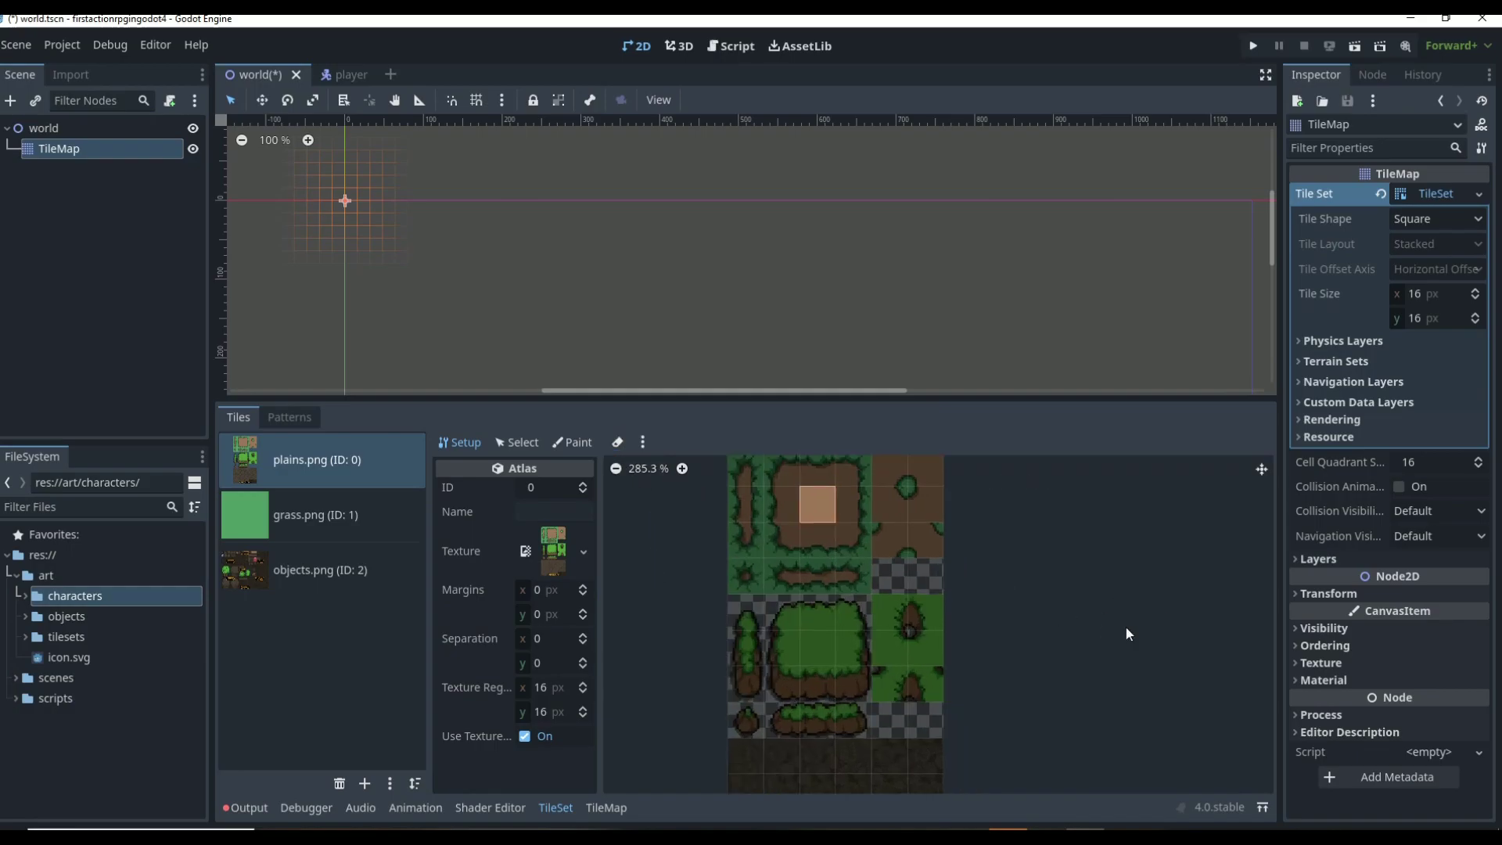
scroll(853, 552, "down", 3)
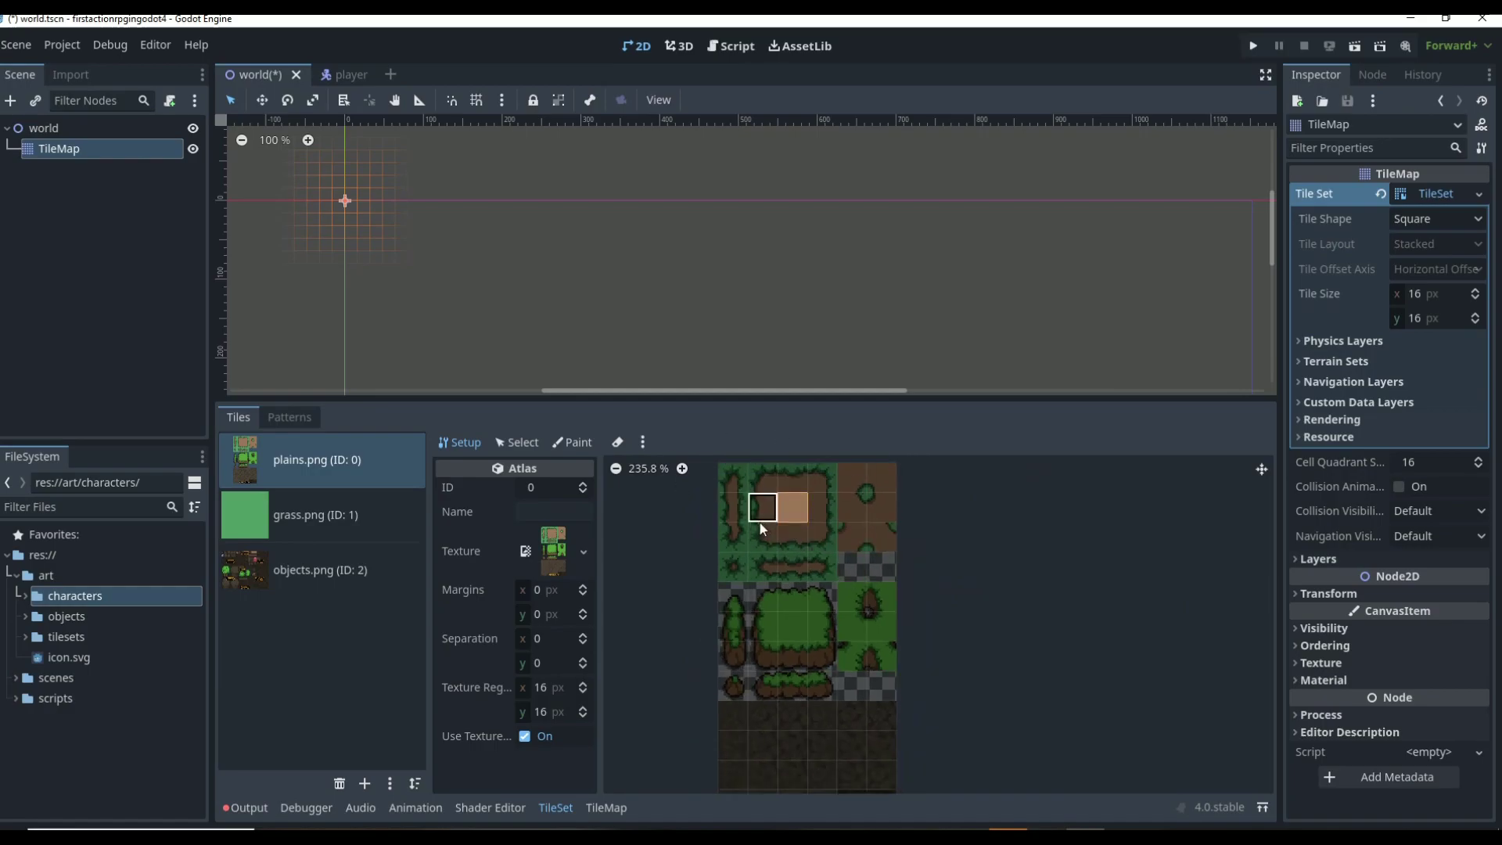
left_click(759, 482)
mouse_move(790, 483)
left_mouse_down()
mouse_move(823, 481)
mouse_move(823, 532)
mouse_move(763, 537)
mouse_move(786, 534)
left_mouse_up()
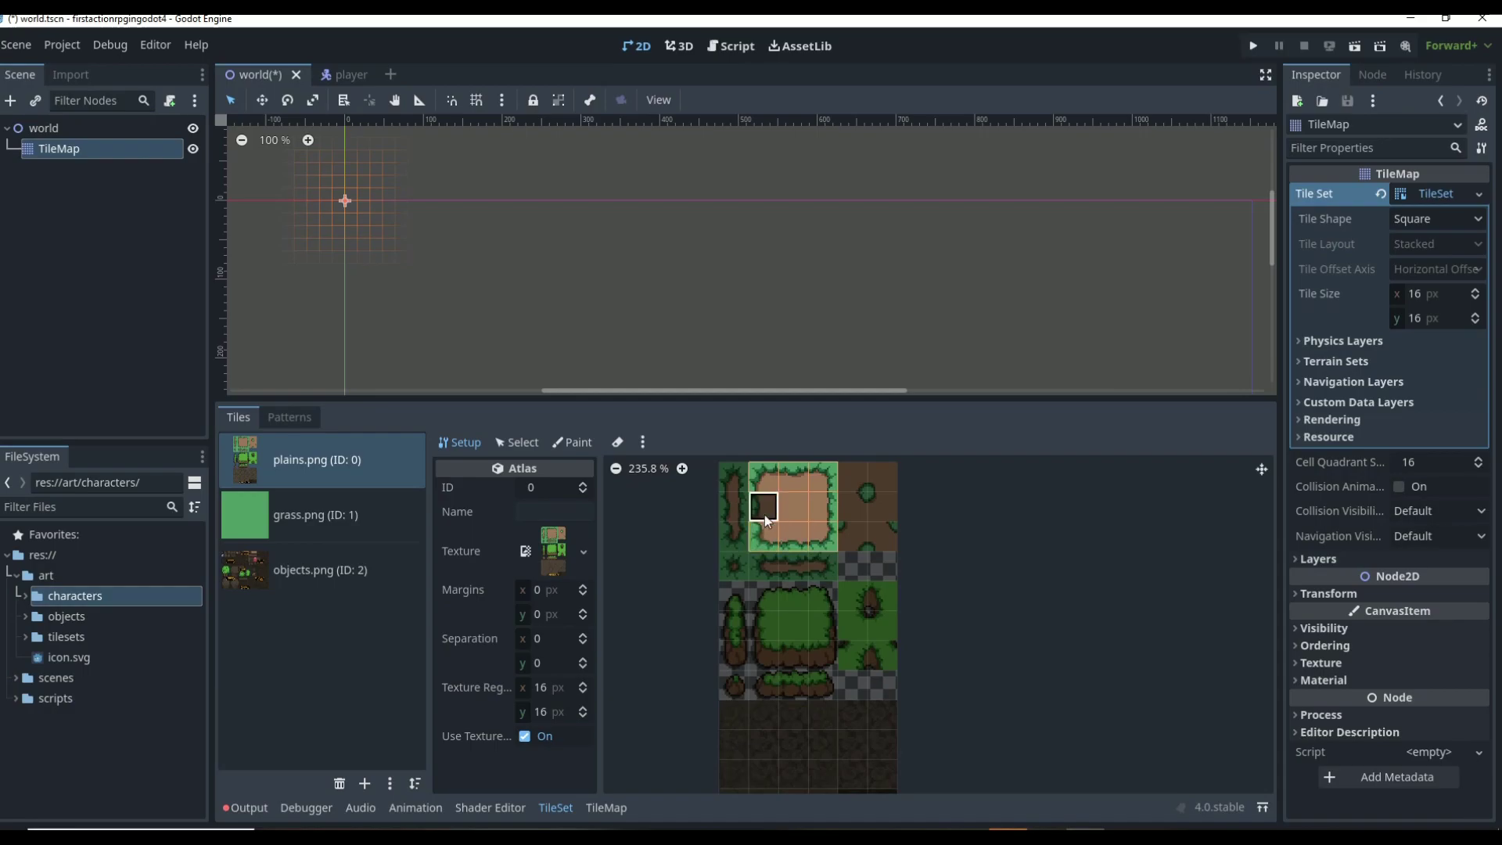
left_click(856, 481)
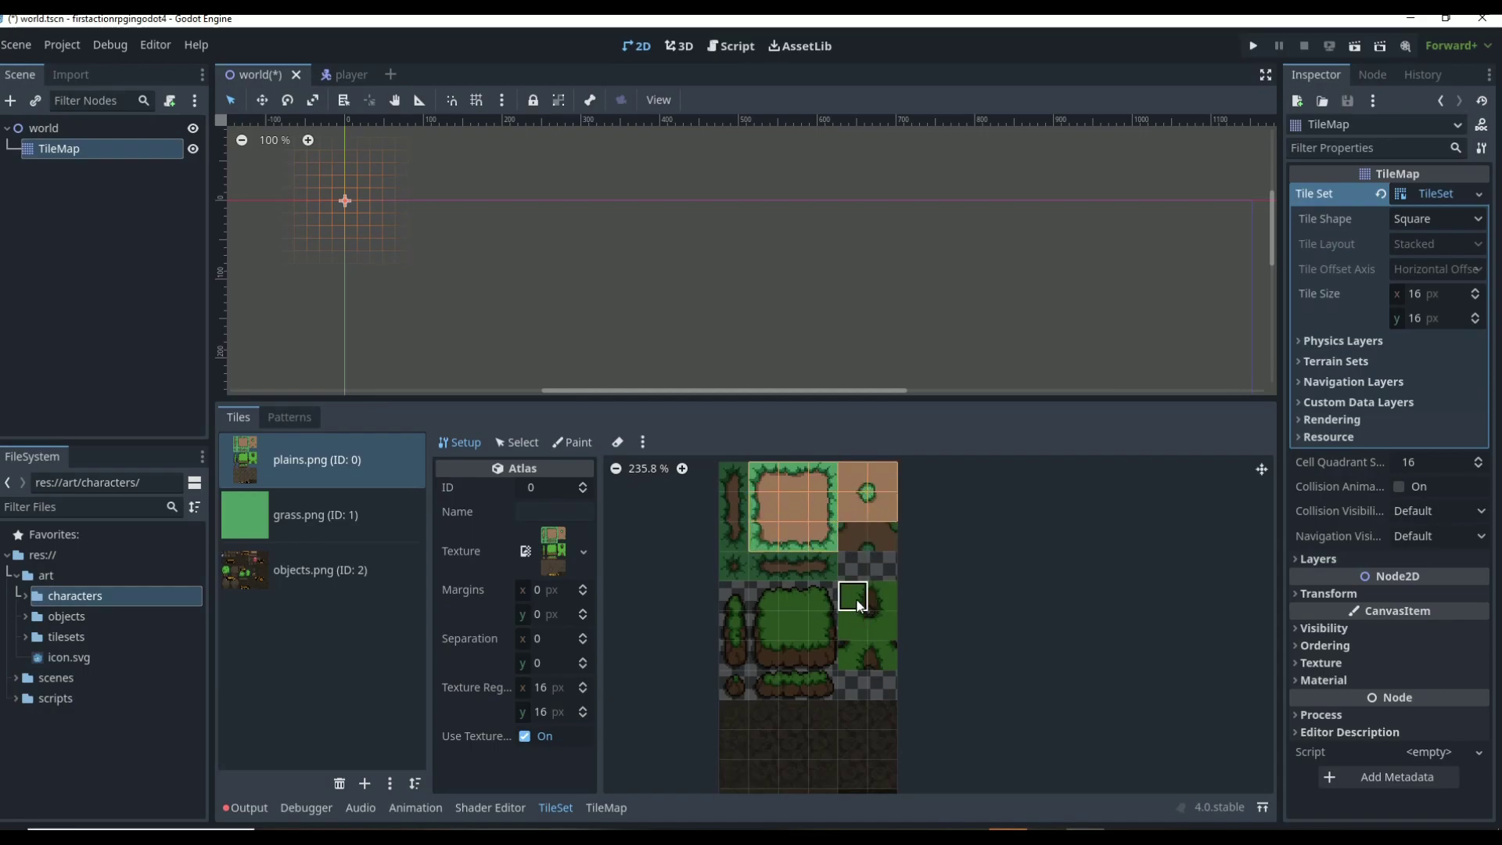
- Create single tiles in plains.png for the 3x3 raised grass cliff block and the 2x2 bright grass block beside it
mouse_move(786, 597)
left_mouse_down()
mouse_move(807, 589)
mouse_move(821, 622)
mouse_move(792, 657)
mouse_move(765, 662)
left_mouse_up()
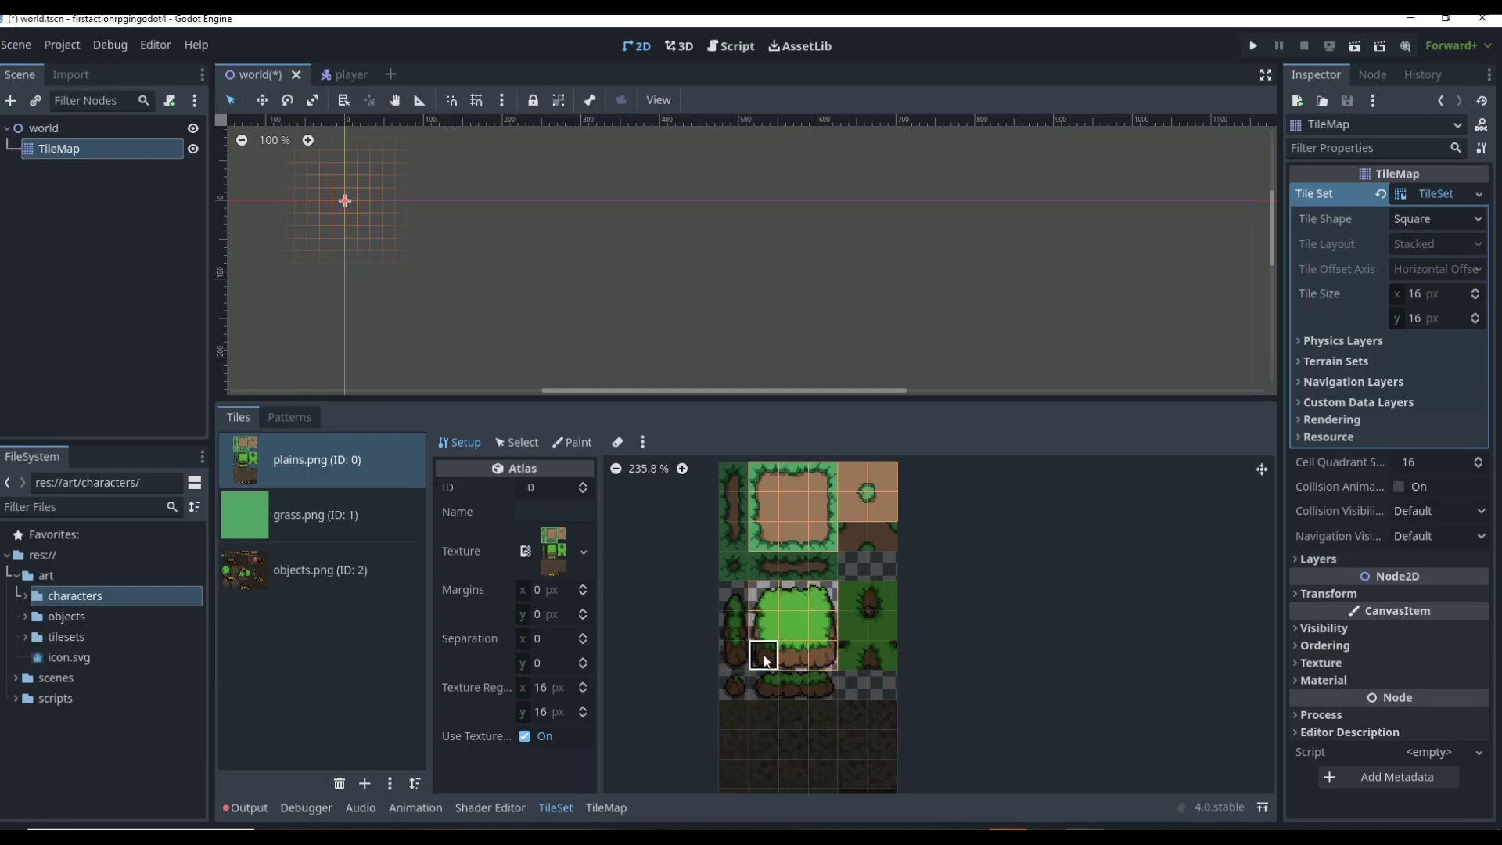
left_click(856, 627)
left_click_drag(887, 624, 848, 588)
- Erase all the automatically created tiles from the objects.png atlas and turn the eraser off
left_click(323, 562)
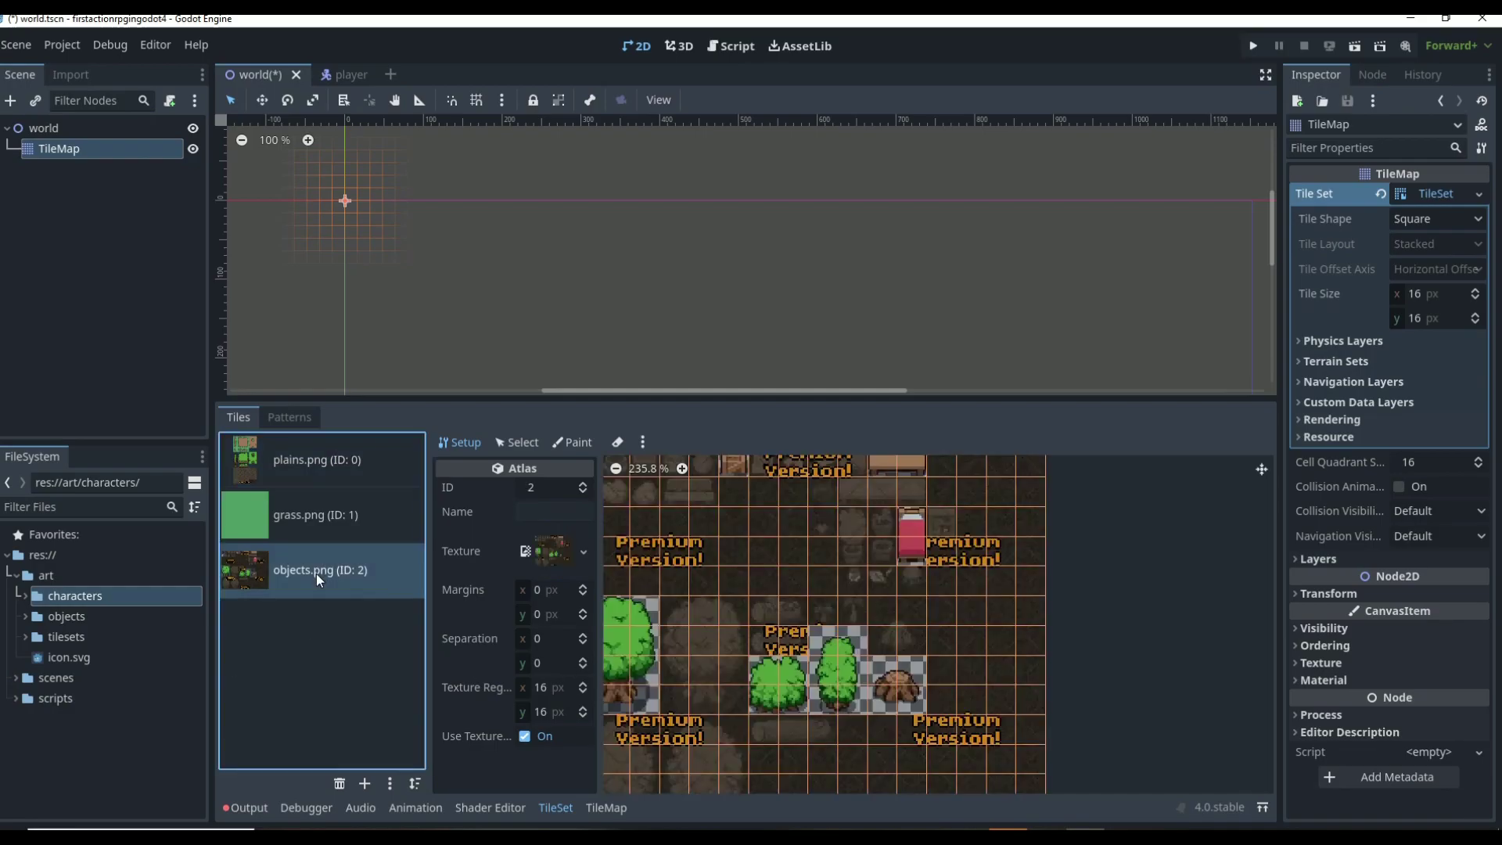
scroll(767, 579, "down", 4)
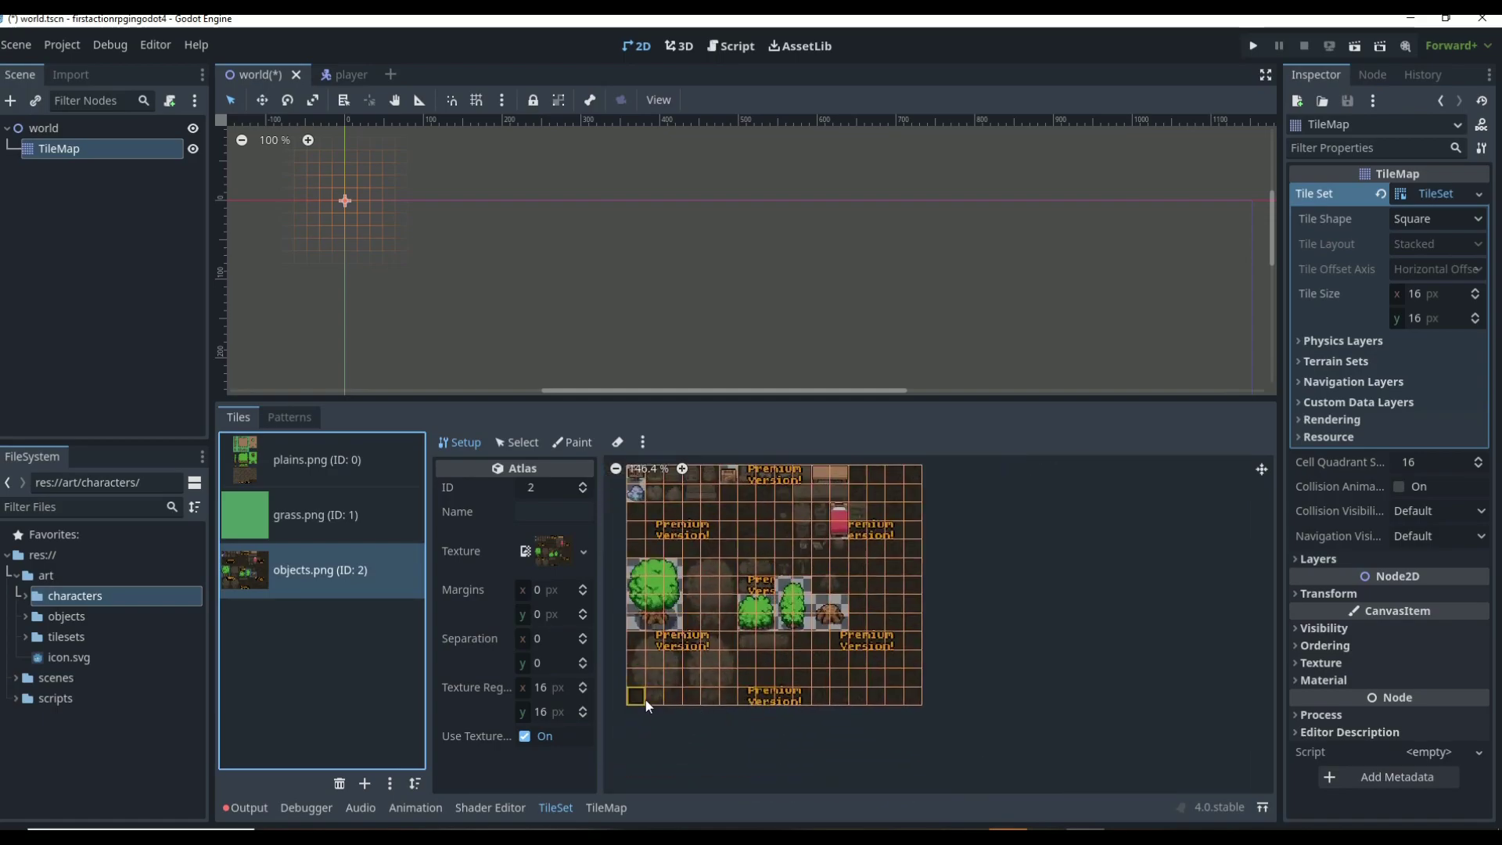
right_click(653, 673)
left_click(601, 443)
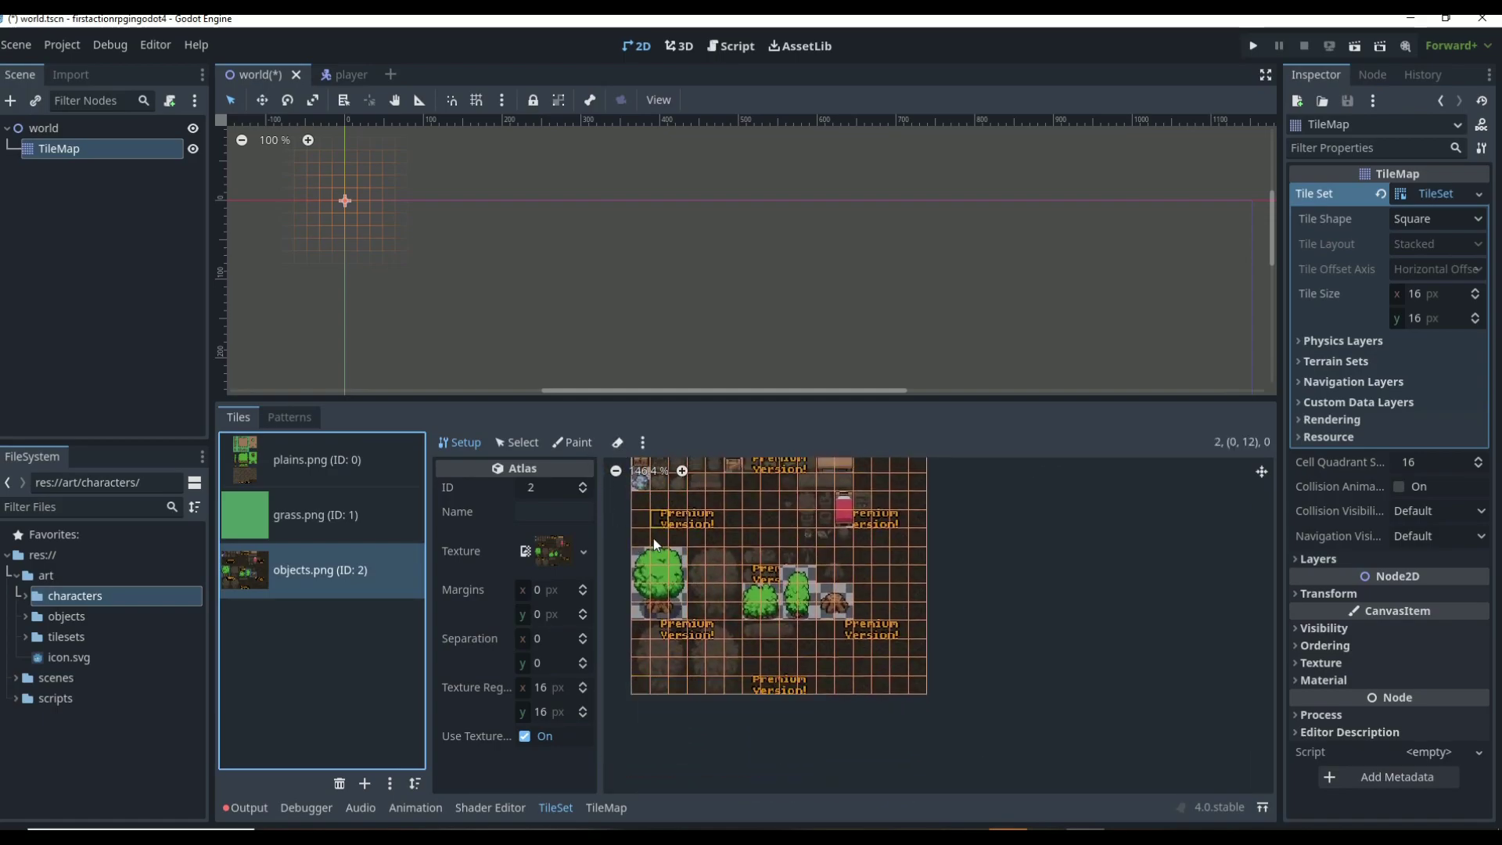
left_click(766, 693)
mouse_move(639, 628)
middle_mouse_down()
mouse_move(708, 628)
mouse_move(672, 641)
middle_mouse_up()
left_click(617, 442)
mouse_move(678, 647)
left_mouse_down()
mouse_move(684, 667)
mouse_move(772, 640)
mouse_move(908, 643)
mouse_move(928, 656)
mouse_move(737, 659)
mouse_move(774, 679)
mouse_move(946, 678)
mouse_move(869, 698)
mouse_move(762, 662)
mouse_move(726, 542)
mouse_move(660, 542)
mouse_move(635, 605)
mouse_move(708, 626)
mouse_move(981, 609)
mouse_move(931, 617)
mouse_move(956, 618)
mouse_move(1115, 552)
mouse_move(549, 513)
mouse_move(693, 477)
mouse_move(577, 480)
left_mouse_up()
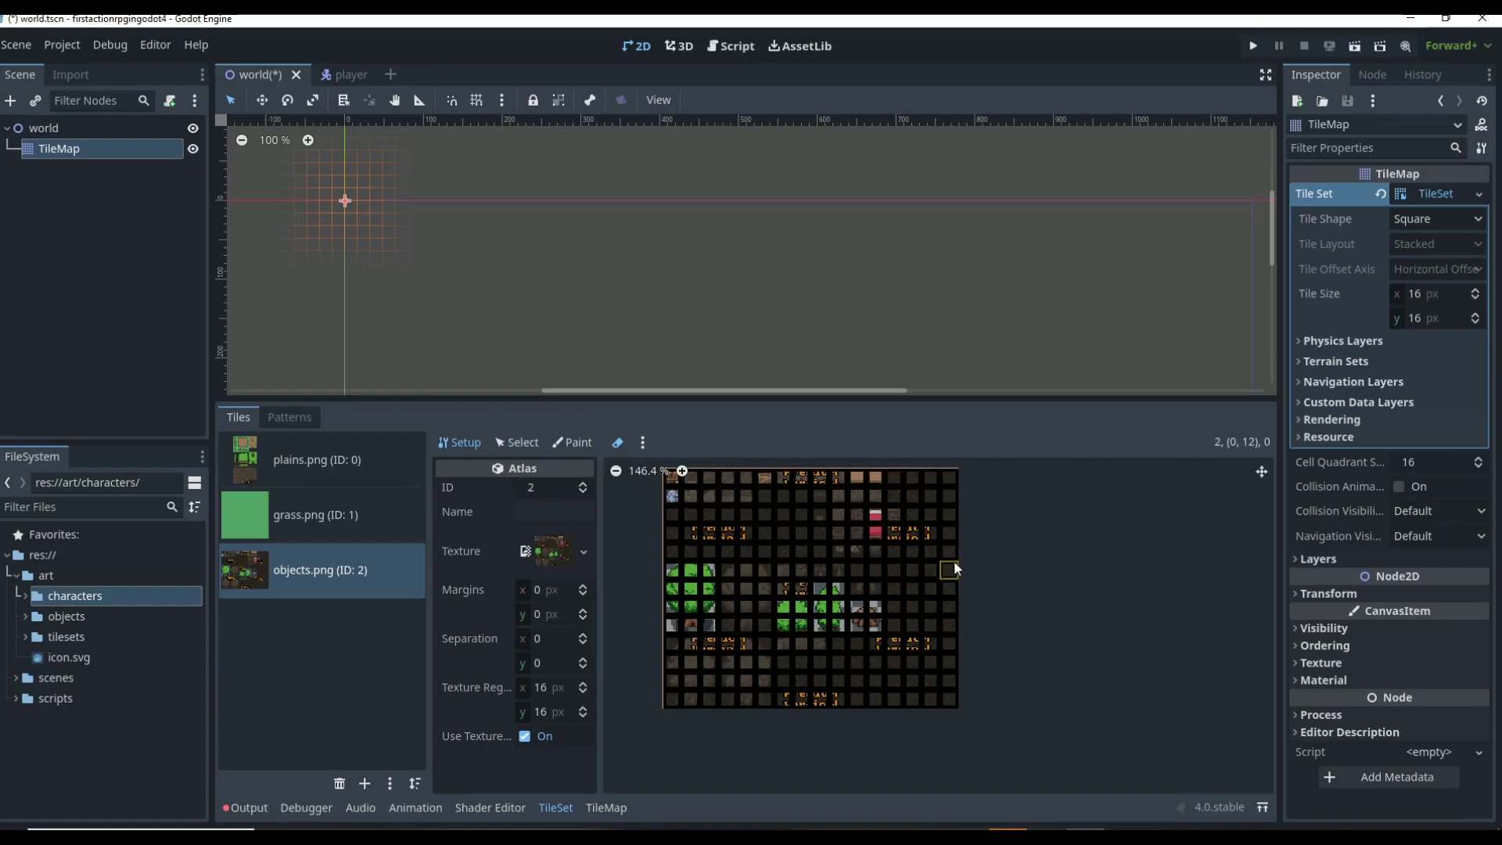
left_click_drag(933, 554, 941, 632)
left_click(619, 443)
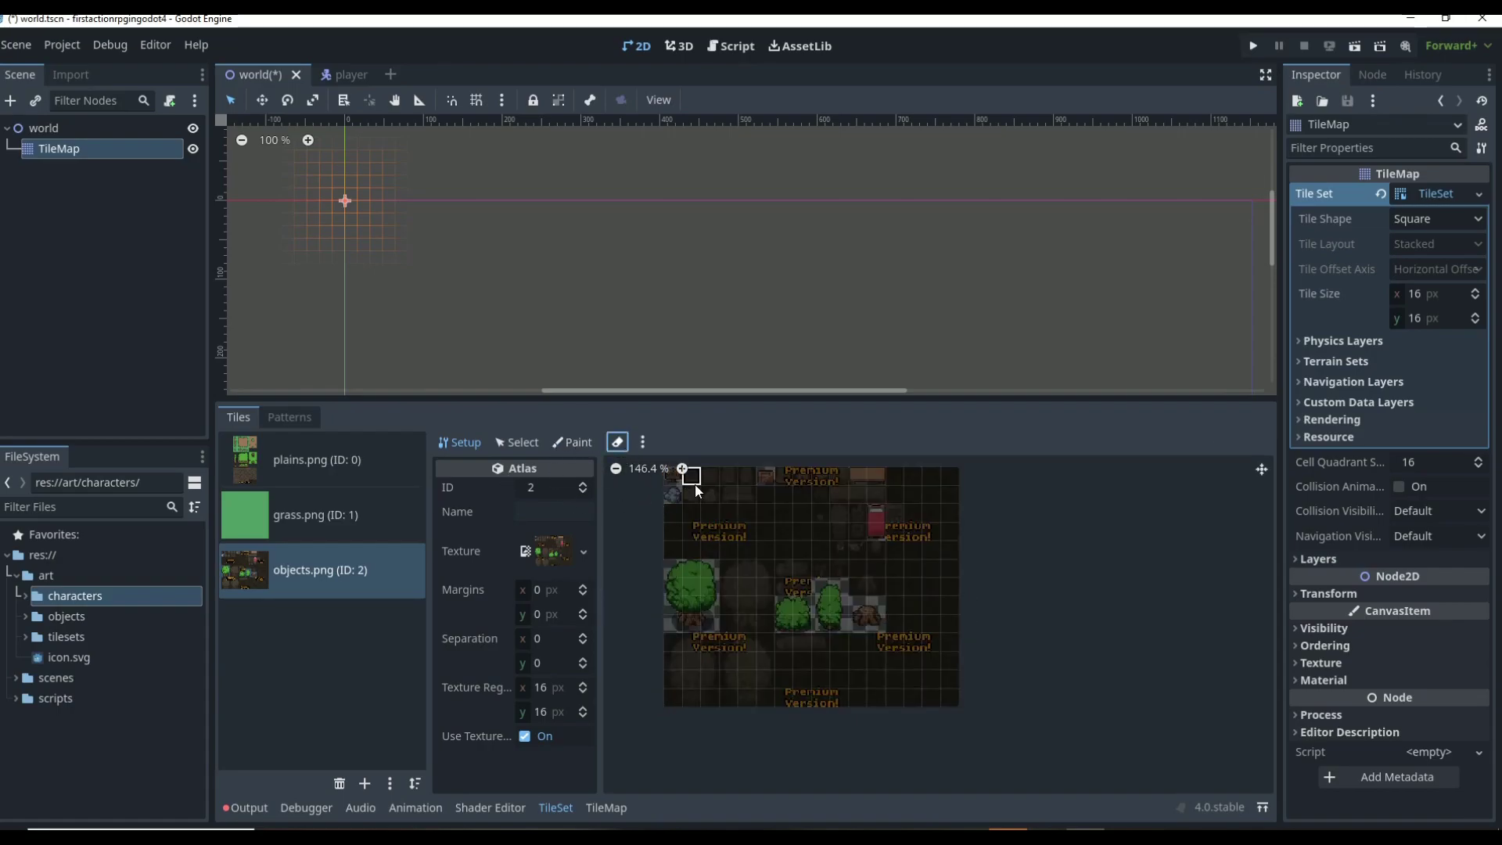
- Create single tiles in objects.png for the wooden sign, the rock below it and the crate in the top row
scroll(699, 463, "up", 5)
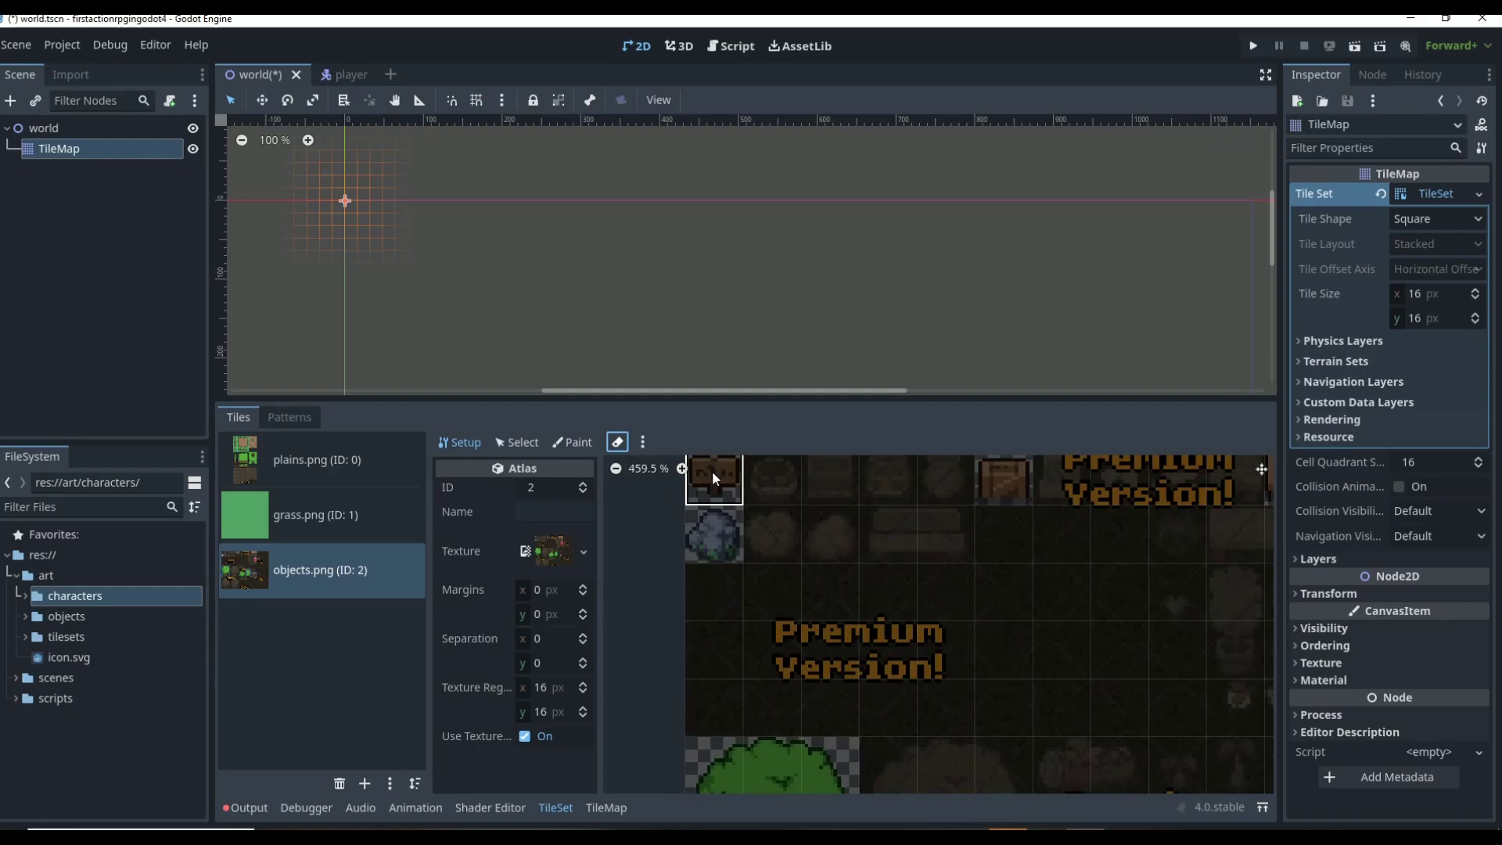
scroll(1119, 593, "down", 4)
scroll(1167, 630, "down", 5)
scroll(1197, 631, "up", 9)
scroll(944, 664, "down", 5)
scroll(876, 760, "up", 5)
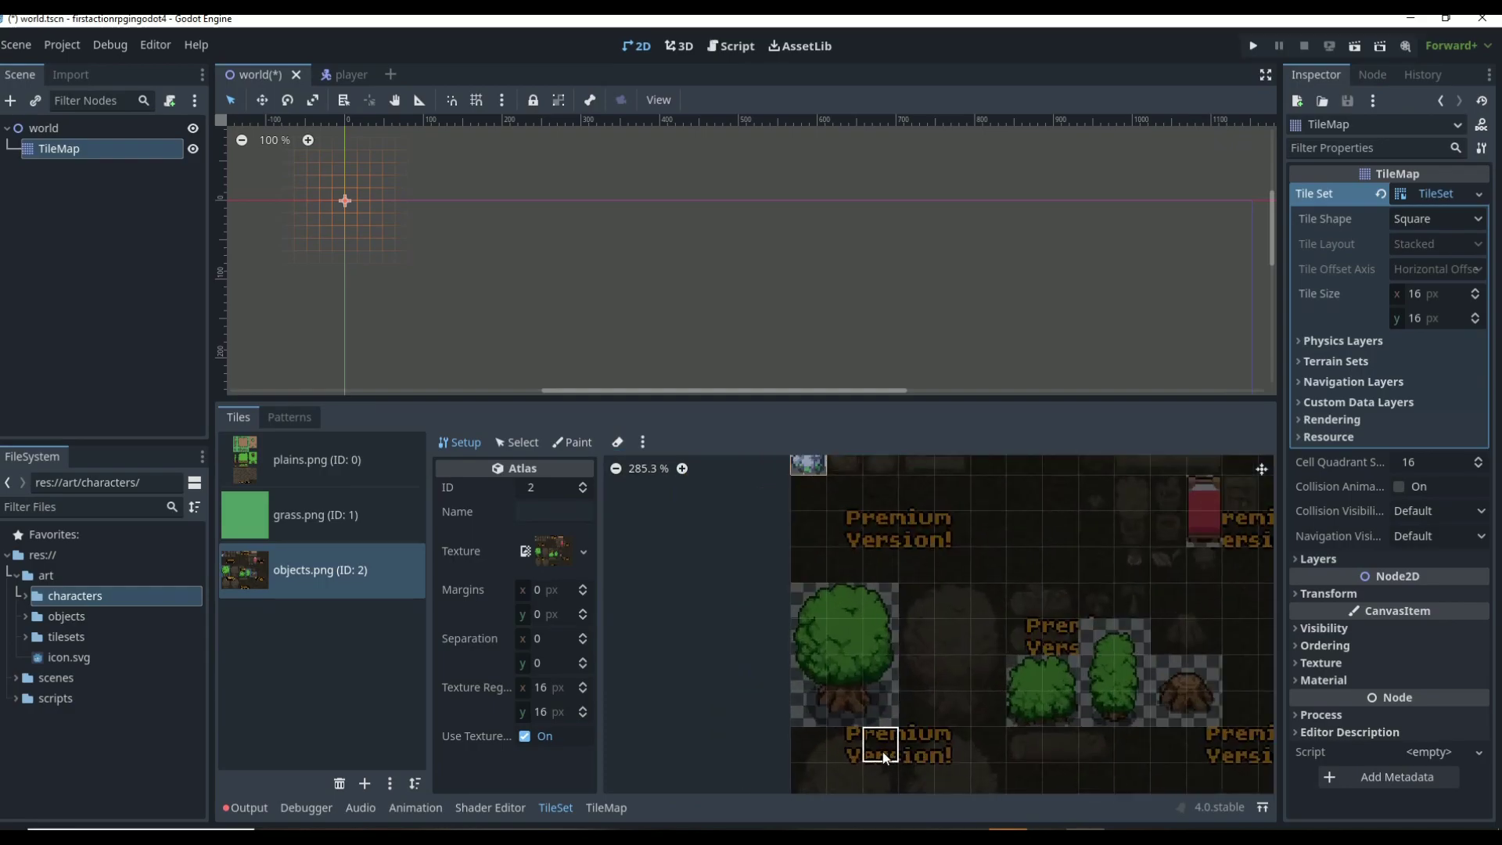
scroll(884, 757, "up", 1)
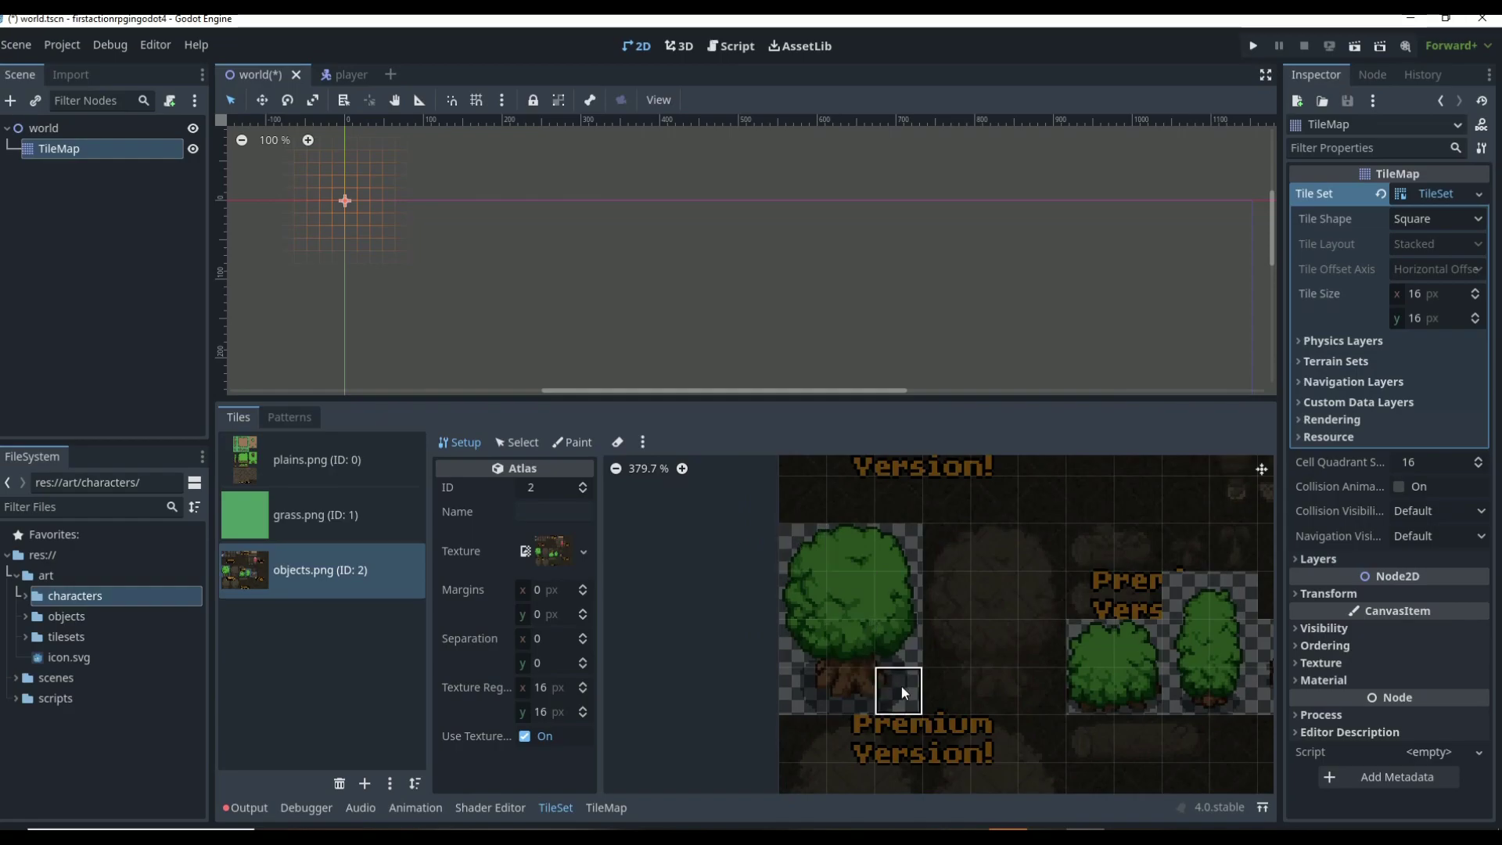
left_click_drag(801, 546, 902, 682)
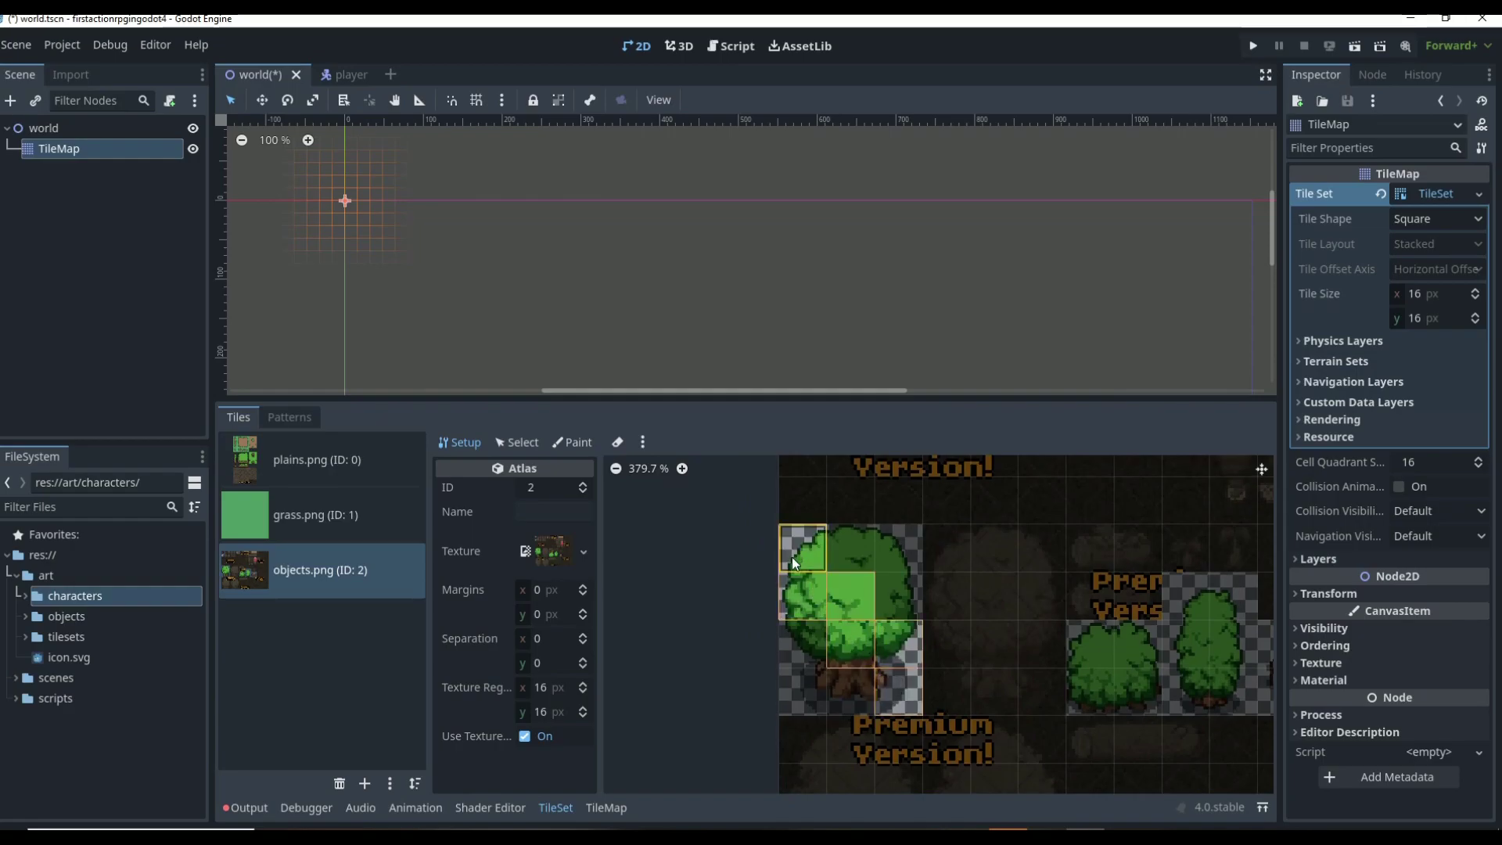
right_click_drag(792, 537, 806, 576)
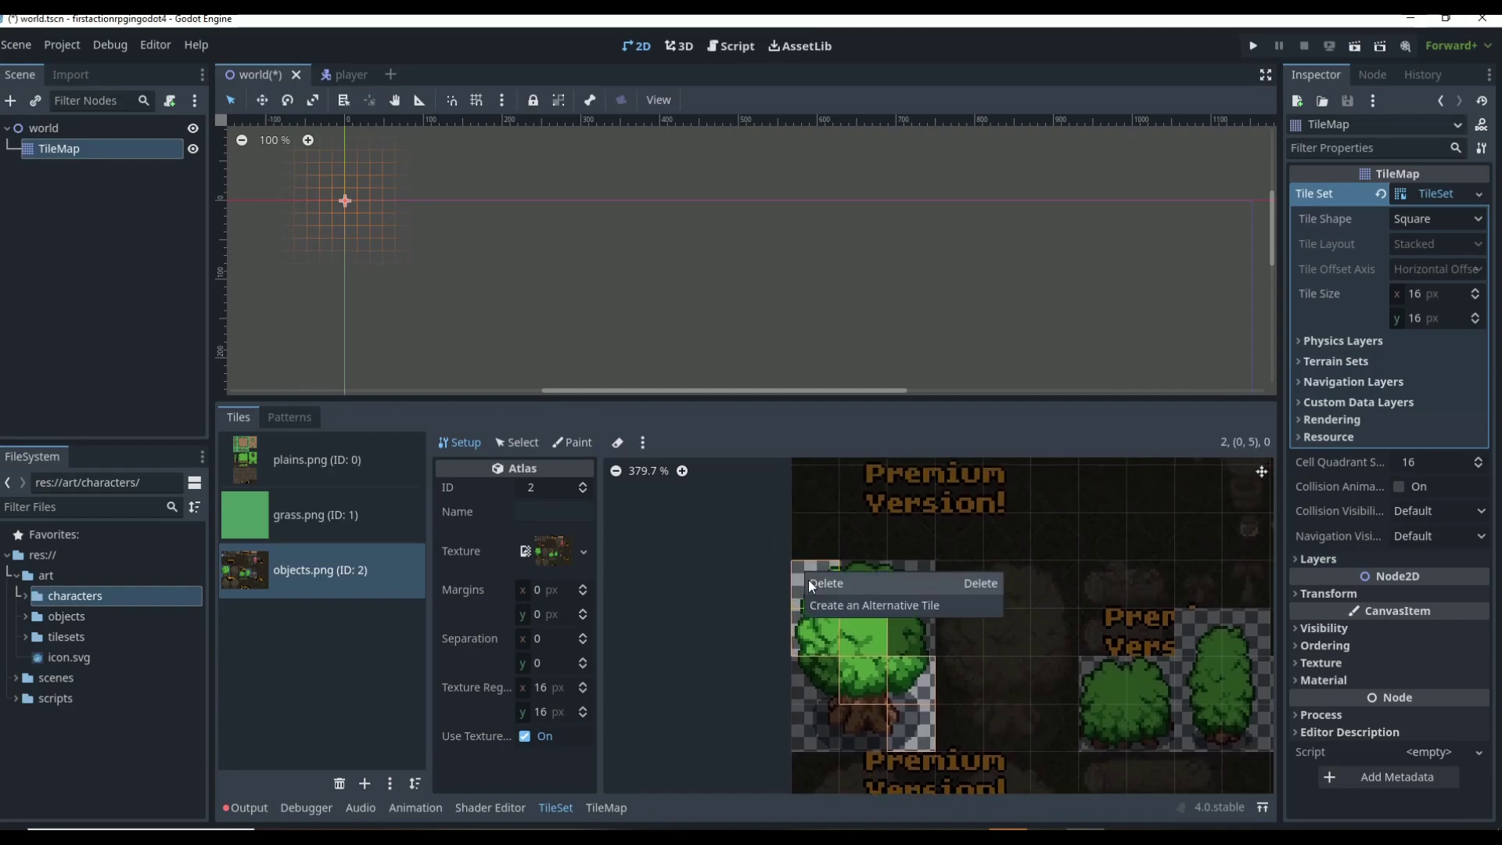
left_click(617, 445)
mouse_move(833, 576)
left_mouse_down()
mouse_move(889, 632)
mouse_move(888, 706)
left_mouse_up()
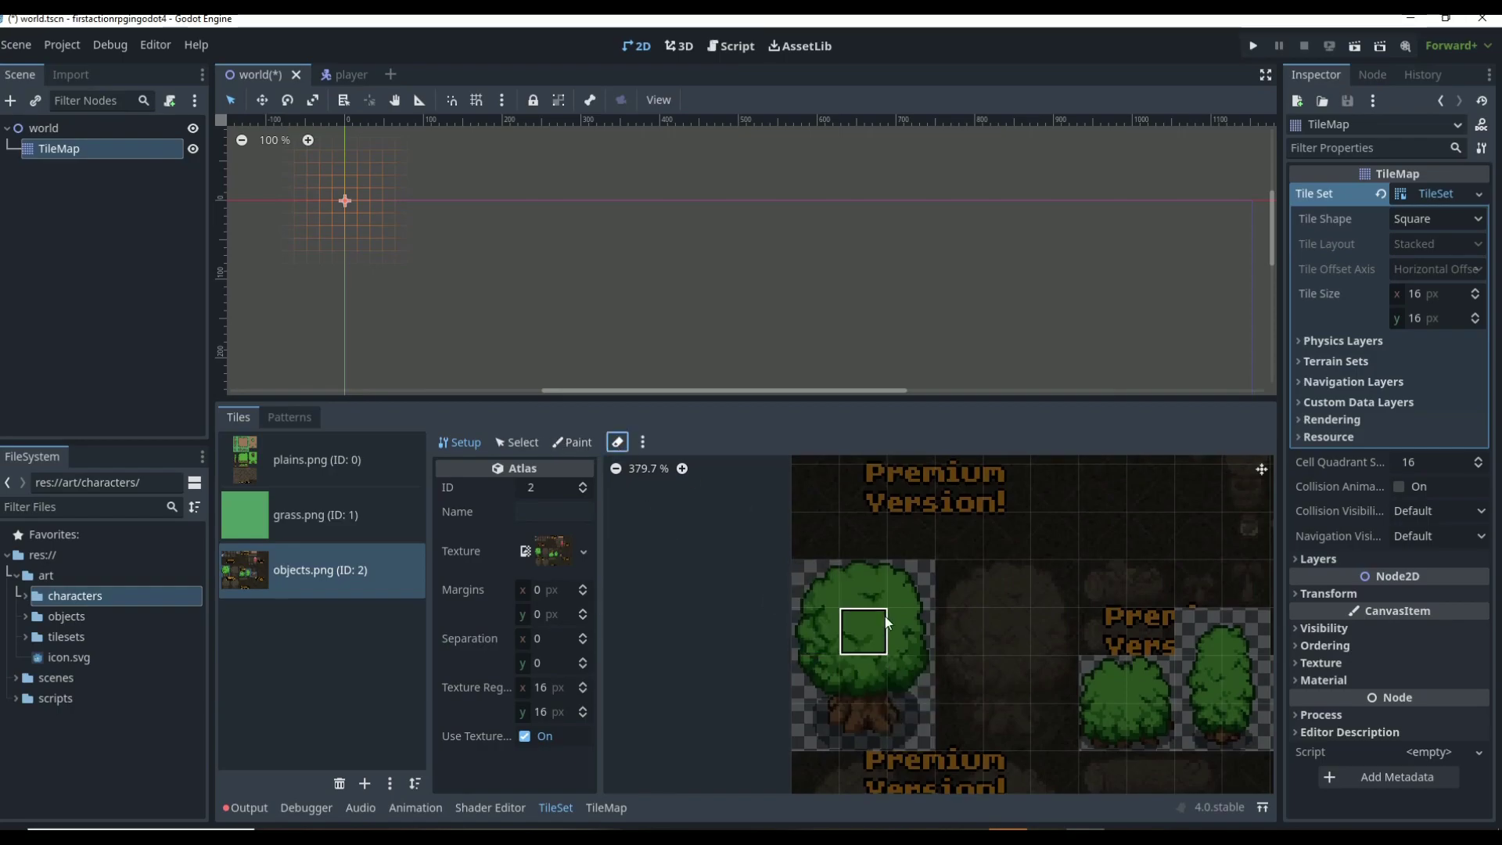
- Create one large tile 3 cells wide and 4 cells high covering the whole big tree in objects.png
left_click_drag(818, 580, 910, 715)
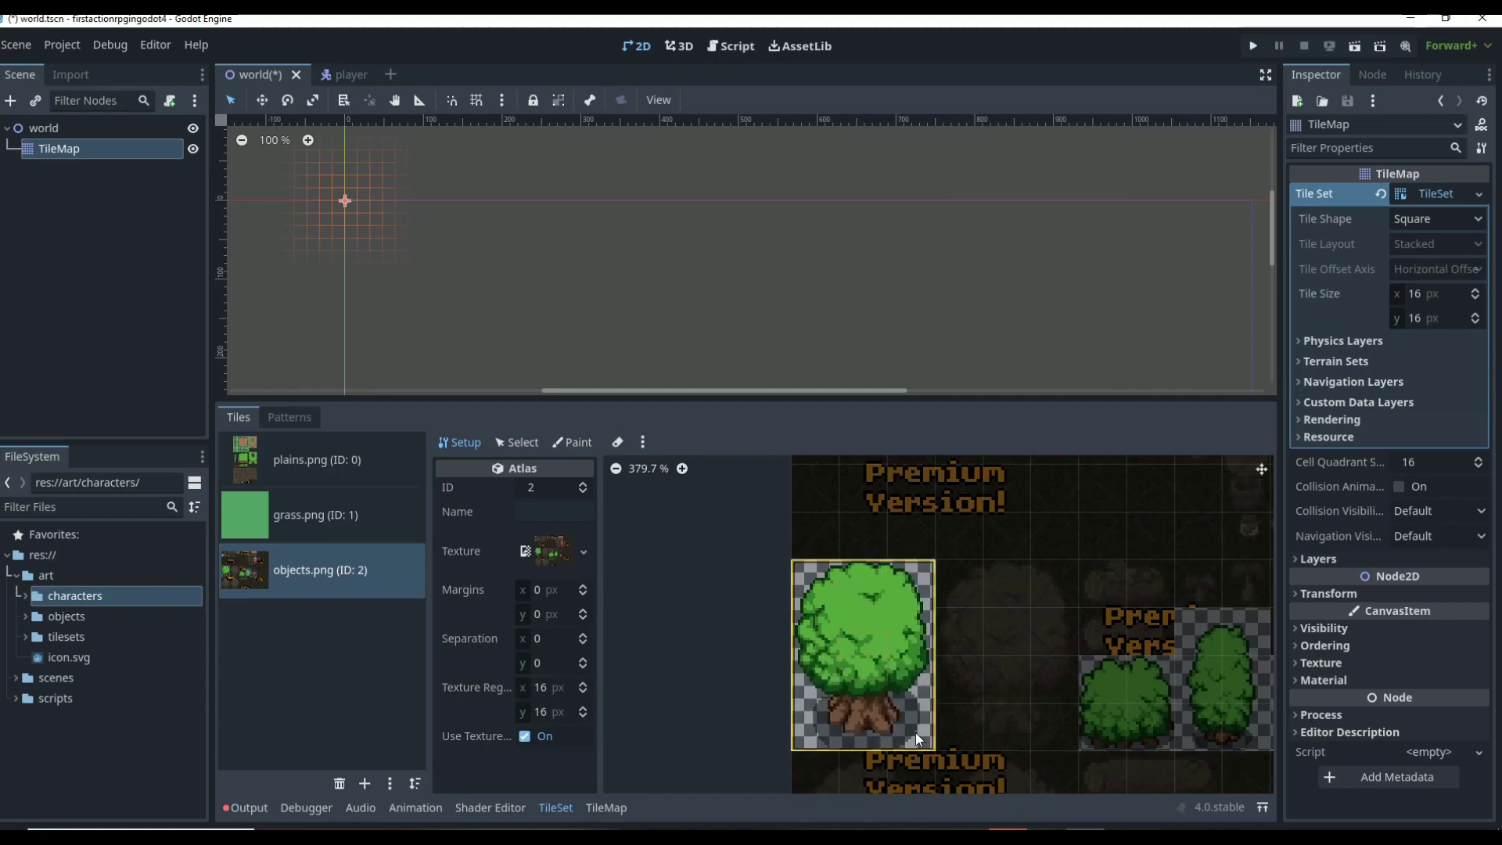
scroll(935, 679, "down", 9)
scroll(1171, 719, "up", 10)
- Create large tiles in objects.png for the round bush (2x2), the tall bush (2x3) and the tree stump (2x2)
left_click_drag(923, 596, 964, 649, "shift")
left_click_drag(1017, 548, 1067, 657, "shift")
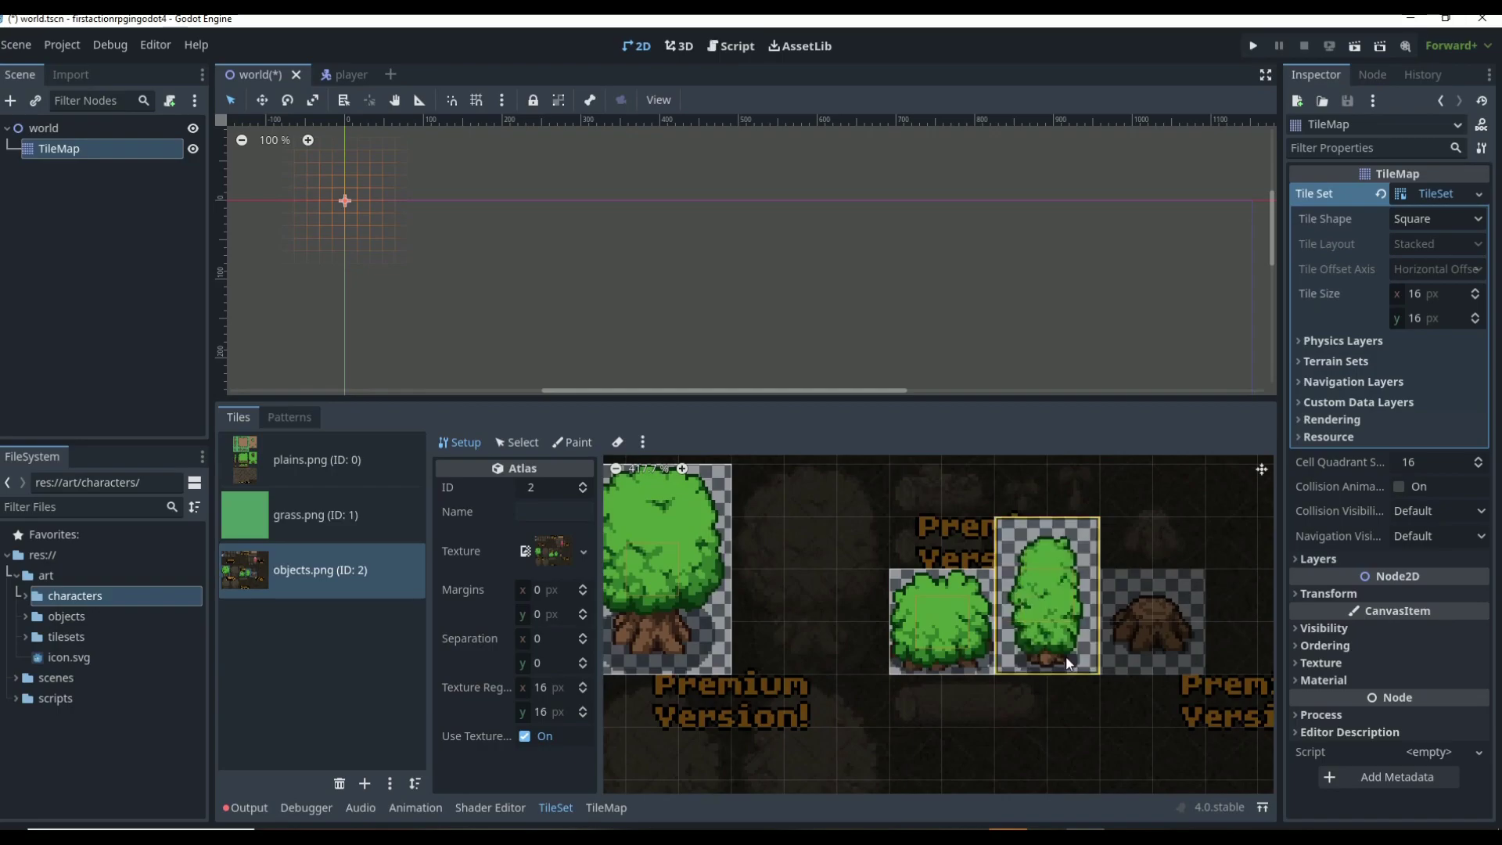
left_click_drag(1120, 598, 1167, 654)
scroll(1167, 654, "down", 5)
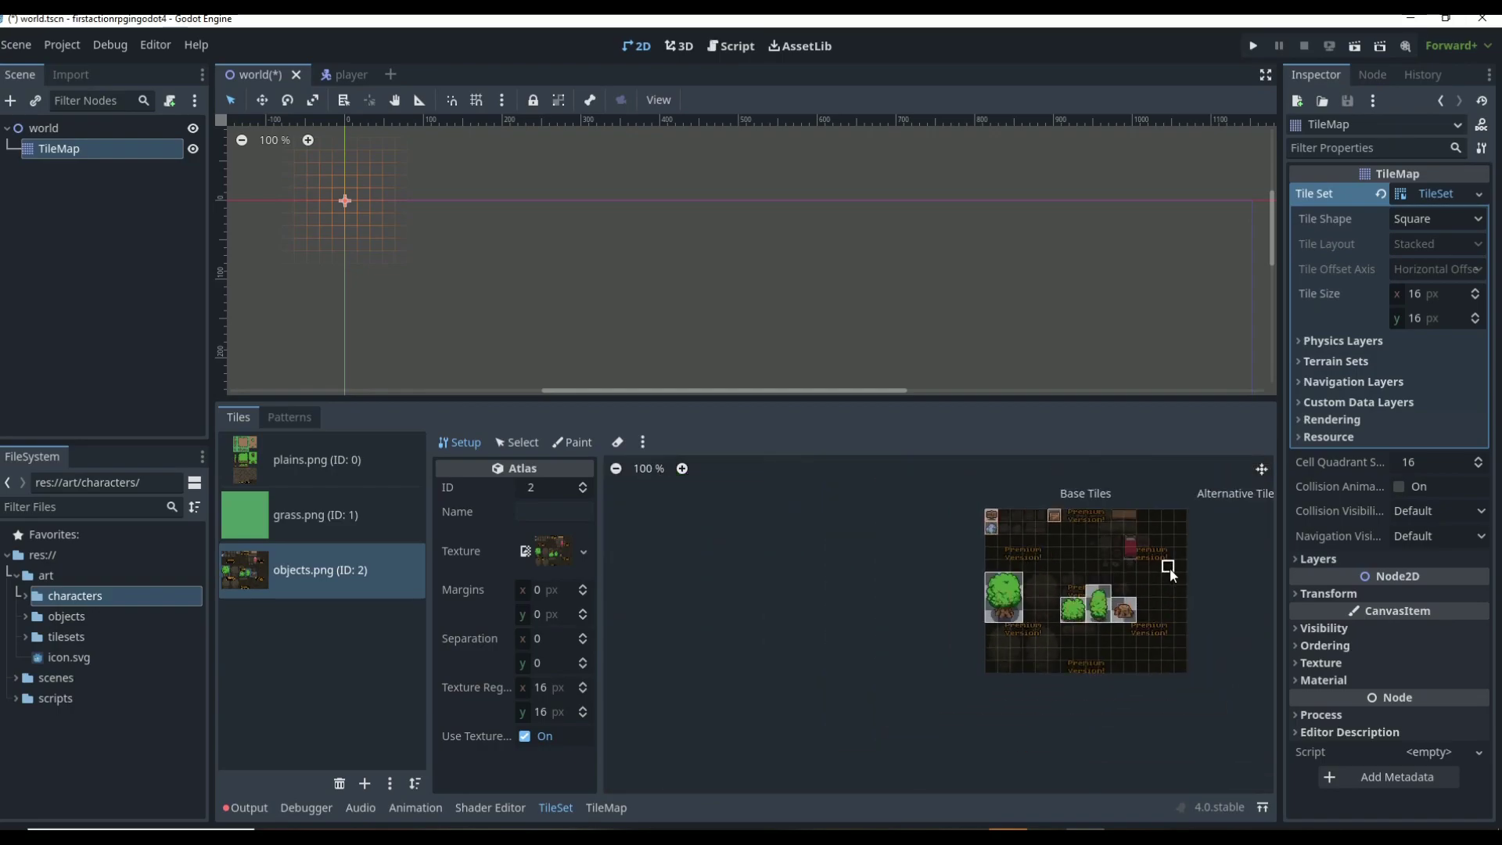
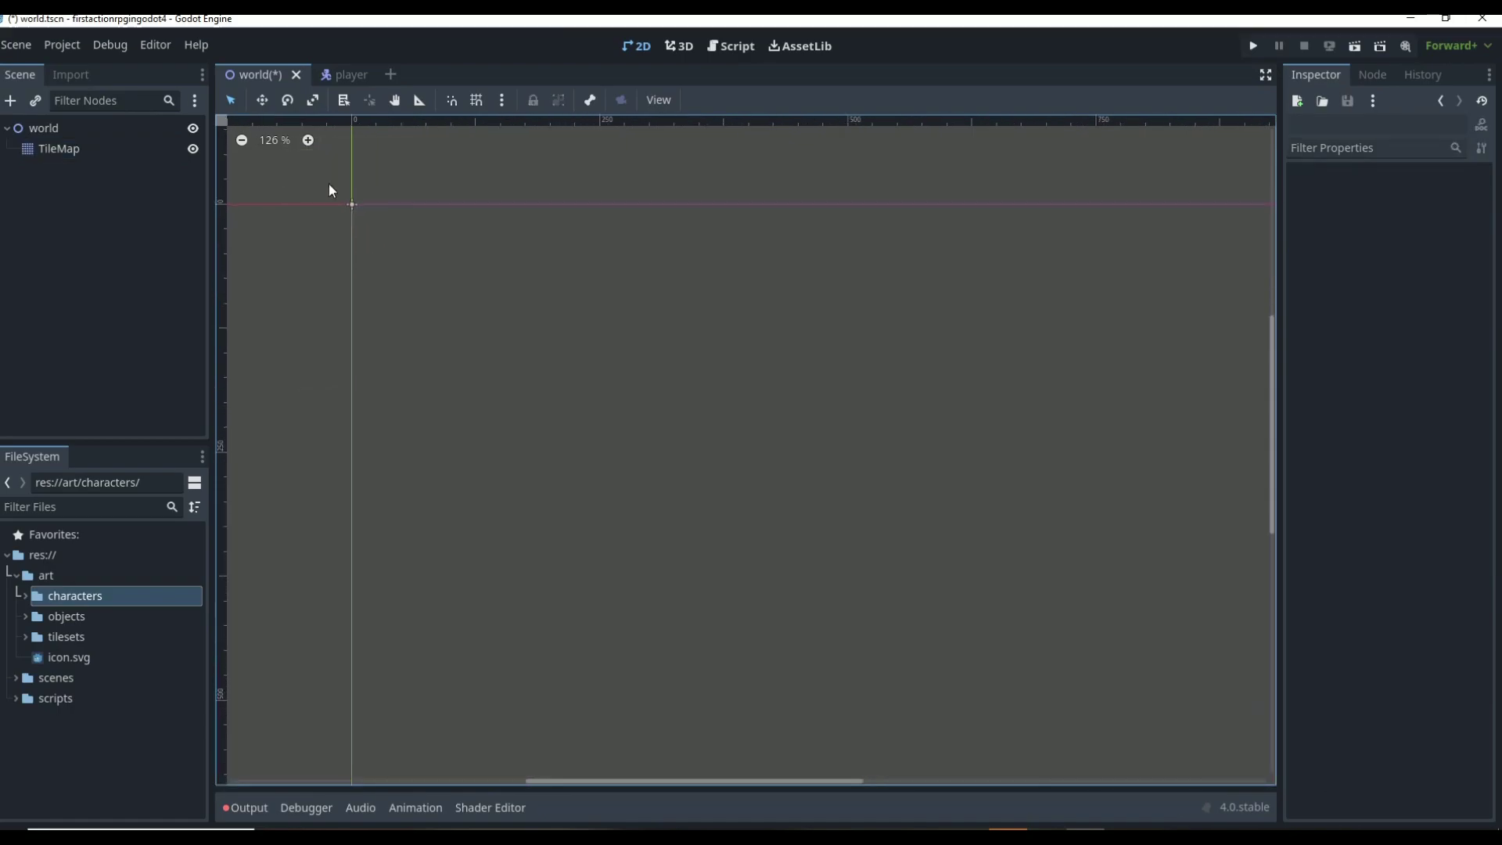
- Select the TileMap node and show the objects.png tiles for painting
left_click(86, 150)
left_click(1423, 191)
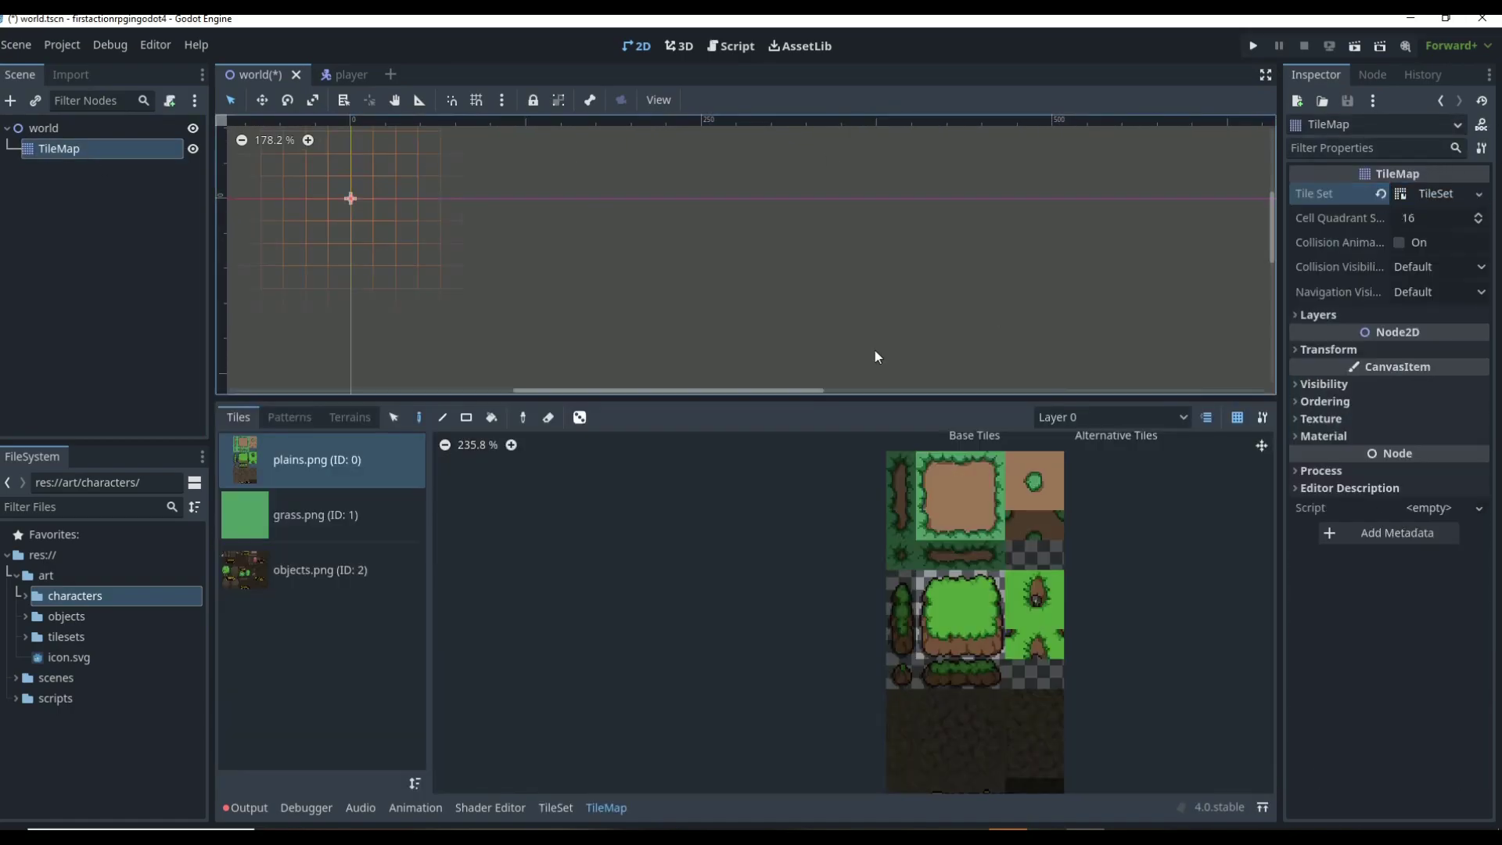
left_click(328, 569)
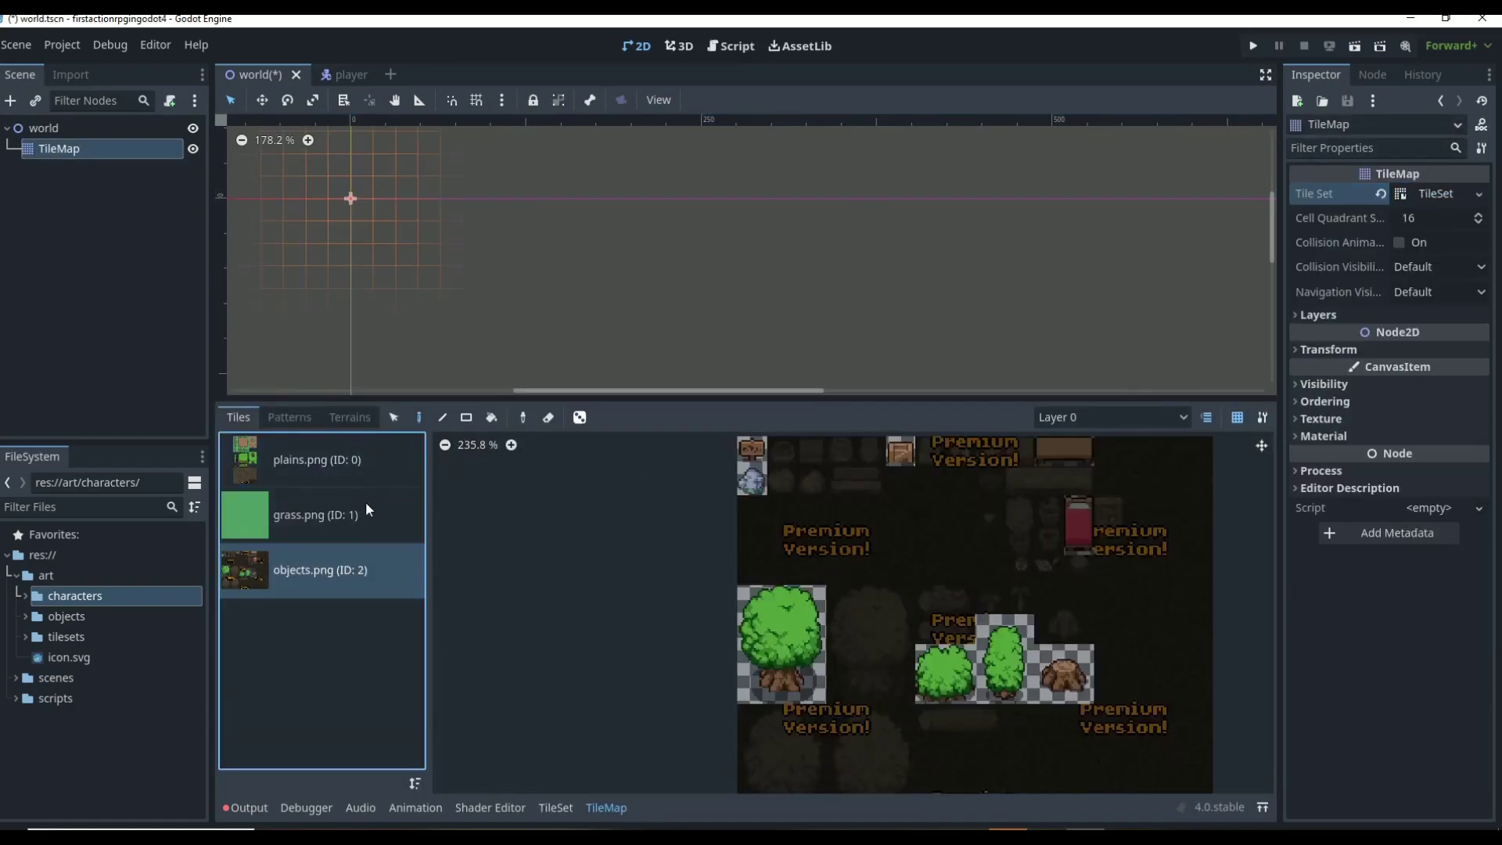
- Paint nine big trees from objects.png, scattered across the area beside and below the origin
left_click(395, 419)
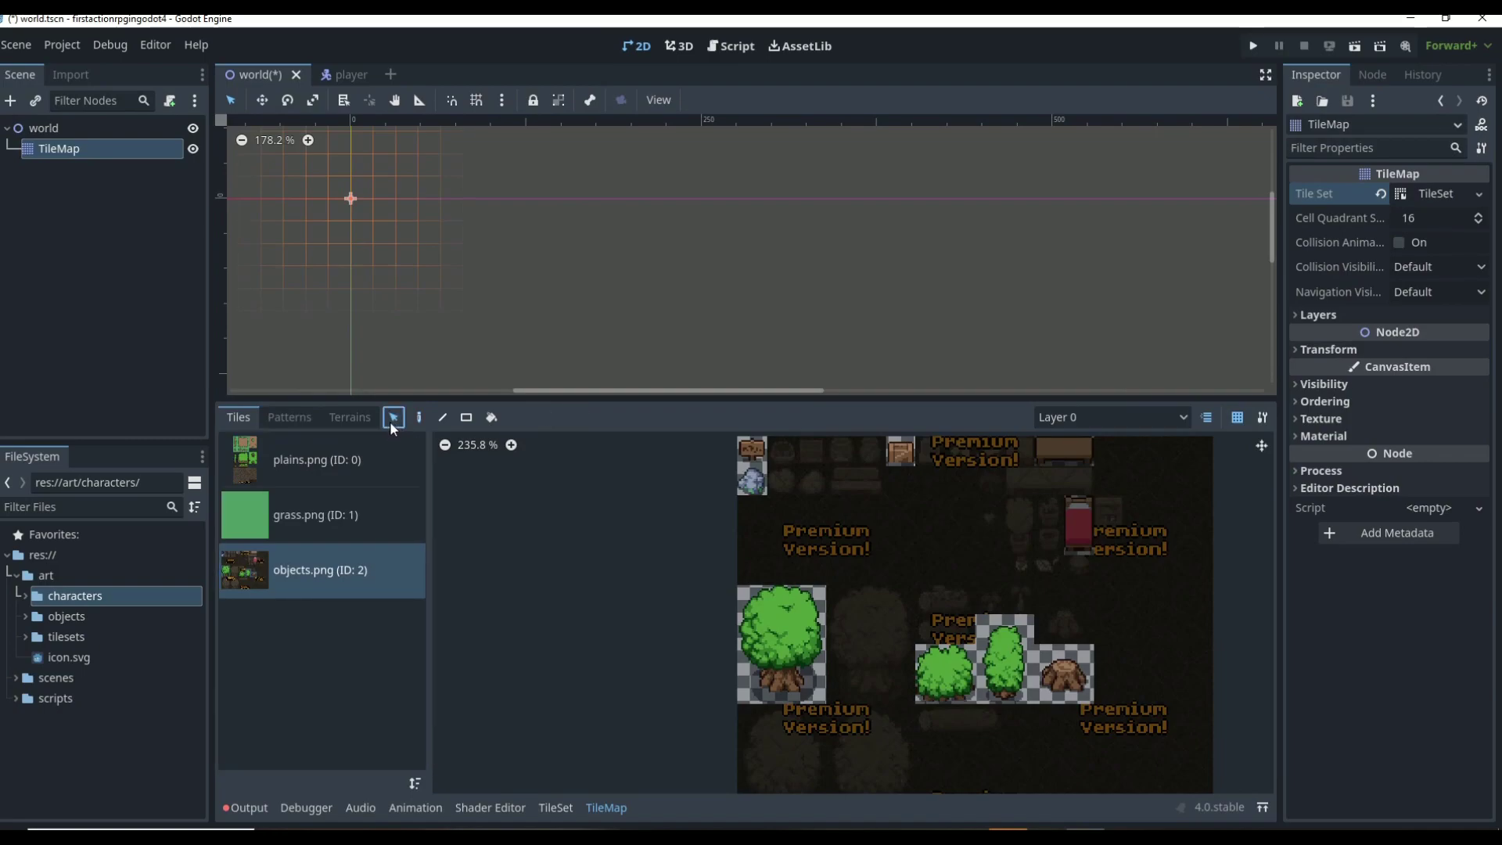
left_click(773, 626)
left_click(419, 417)
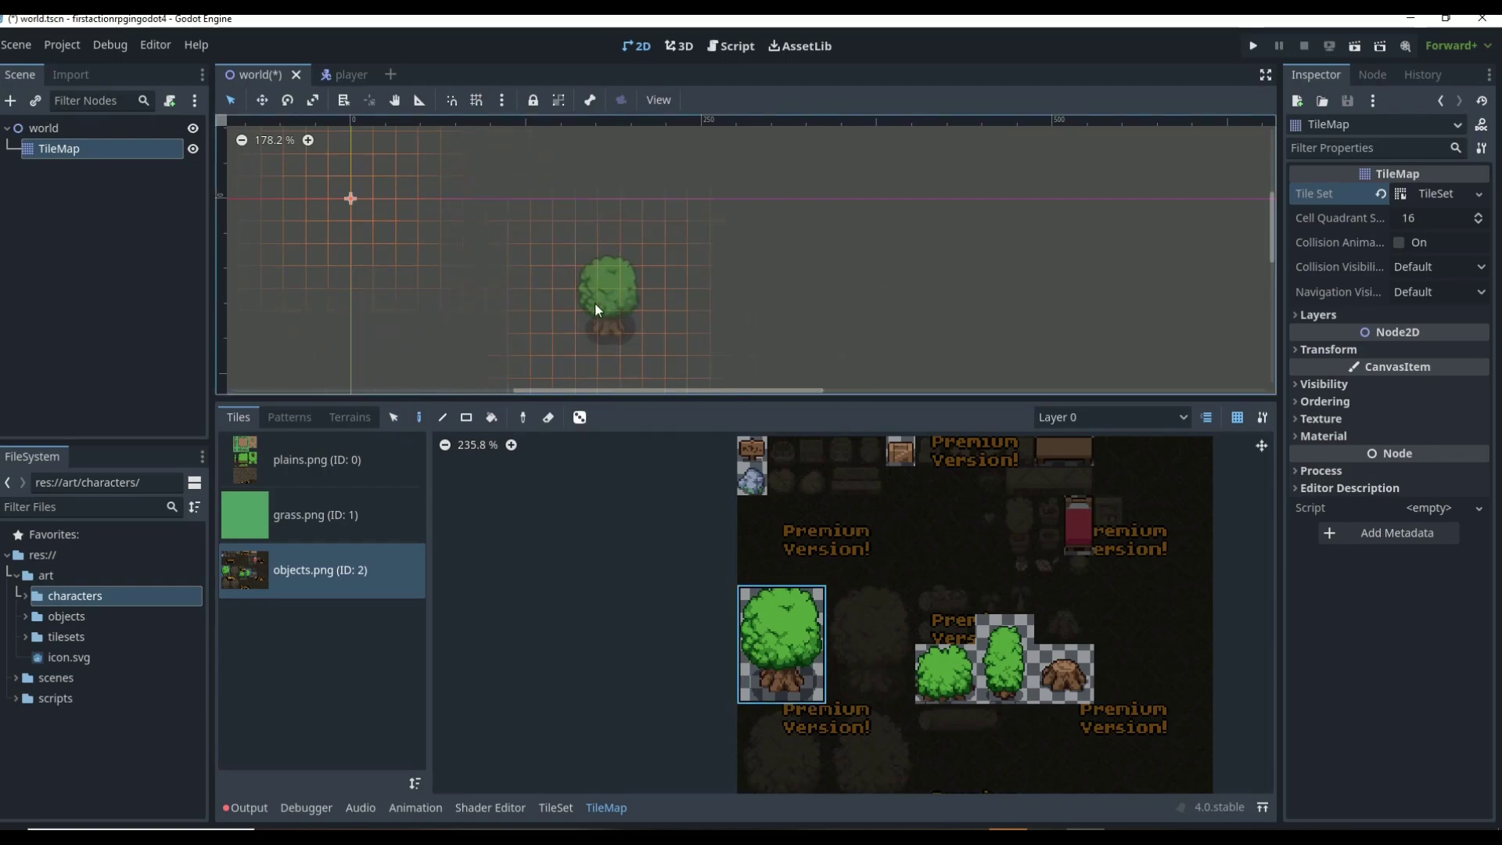
left_click(412, 262)
left_click(547, 262)
left_click(479, 333)
left_click(633, 276)
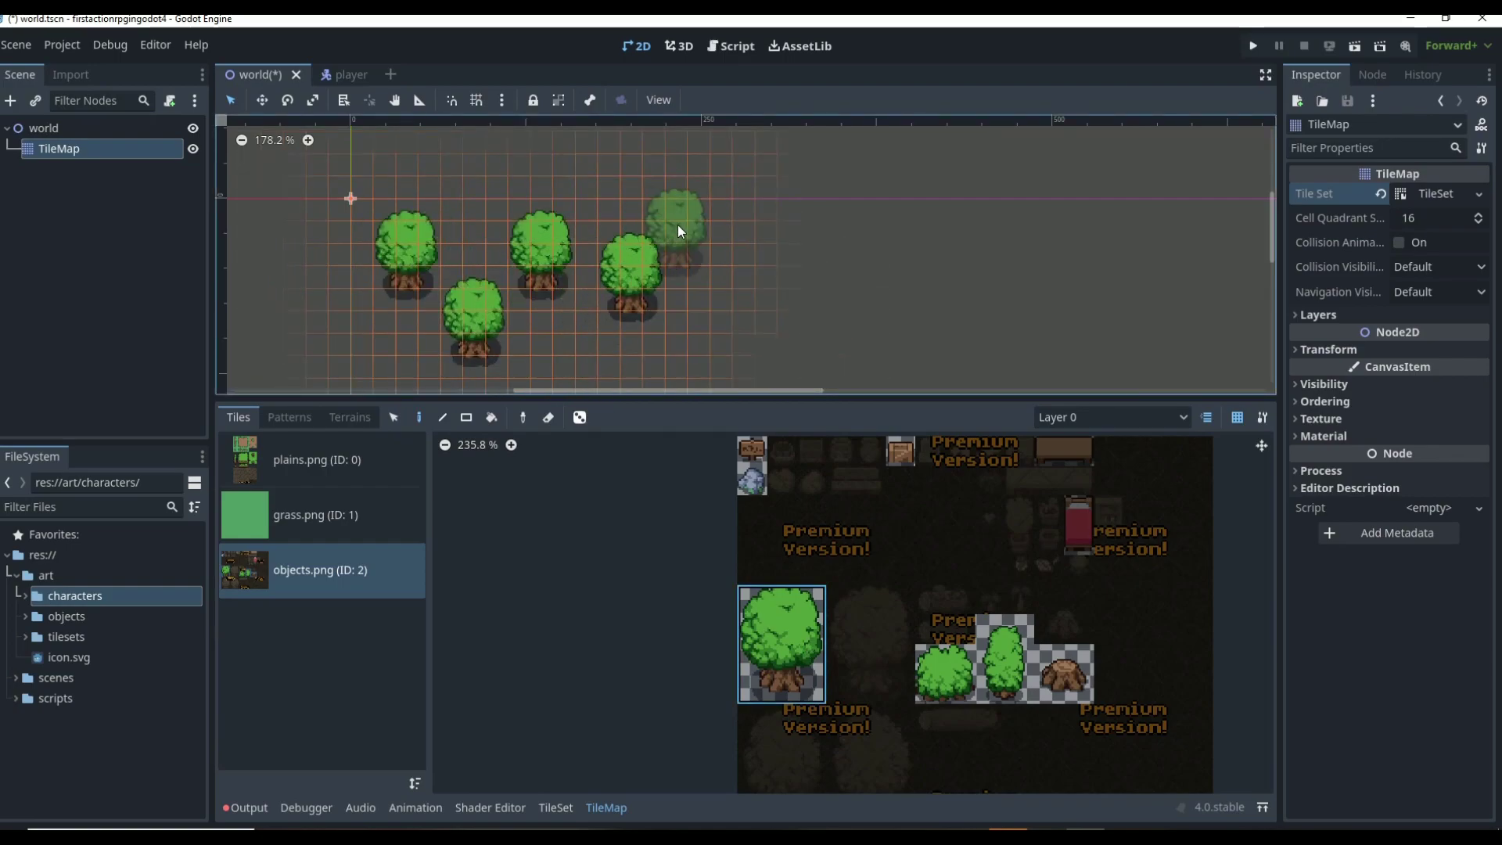
left_click(701, 206)
left_click(745, 296)
left_click(610, 343)
left_click(543, 300)
left_click(479, 238)
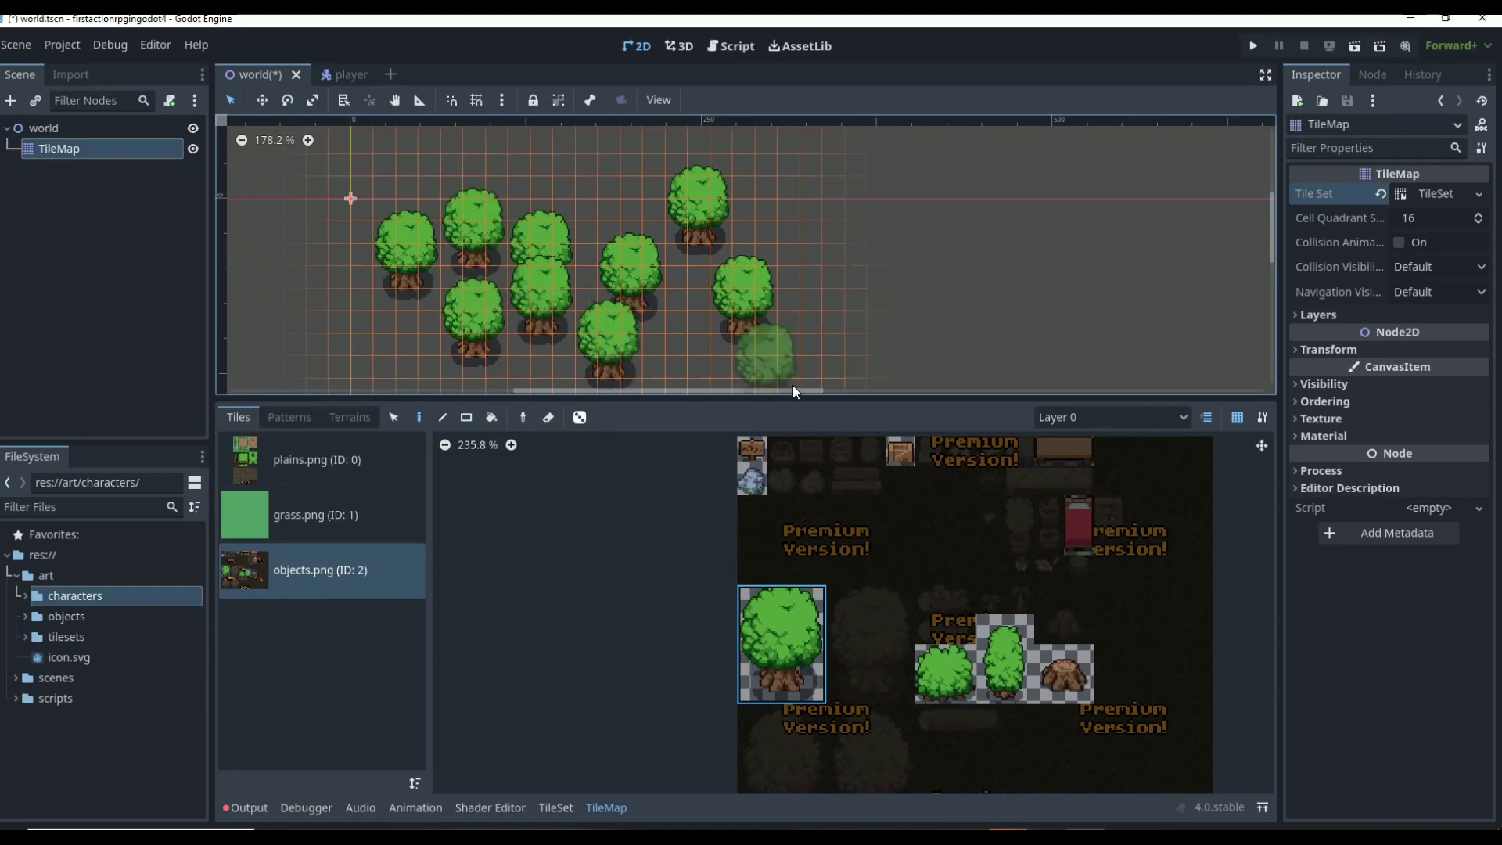
- Add two round bushes and one tall bush from objects.png among the trees
left_click(945, 667)
left_click(698, 367)
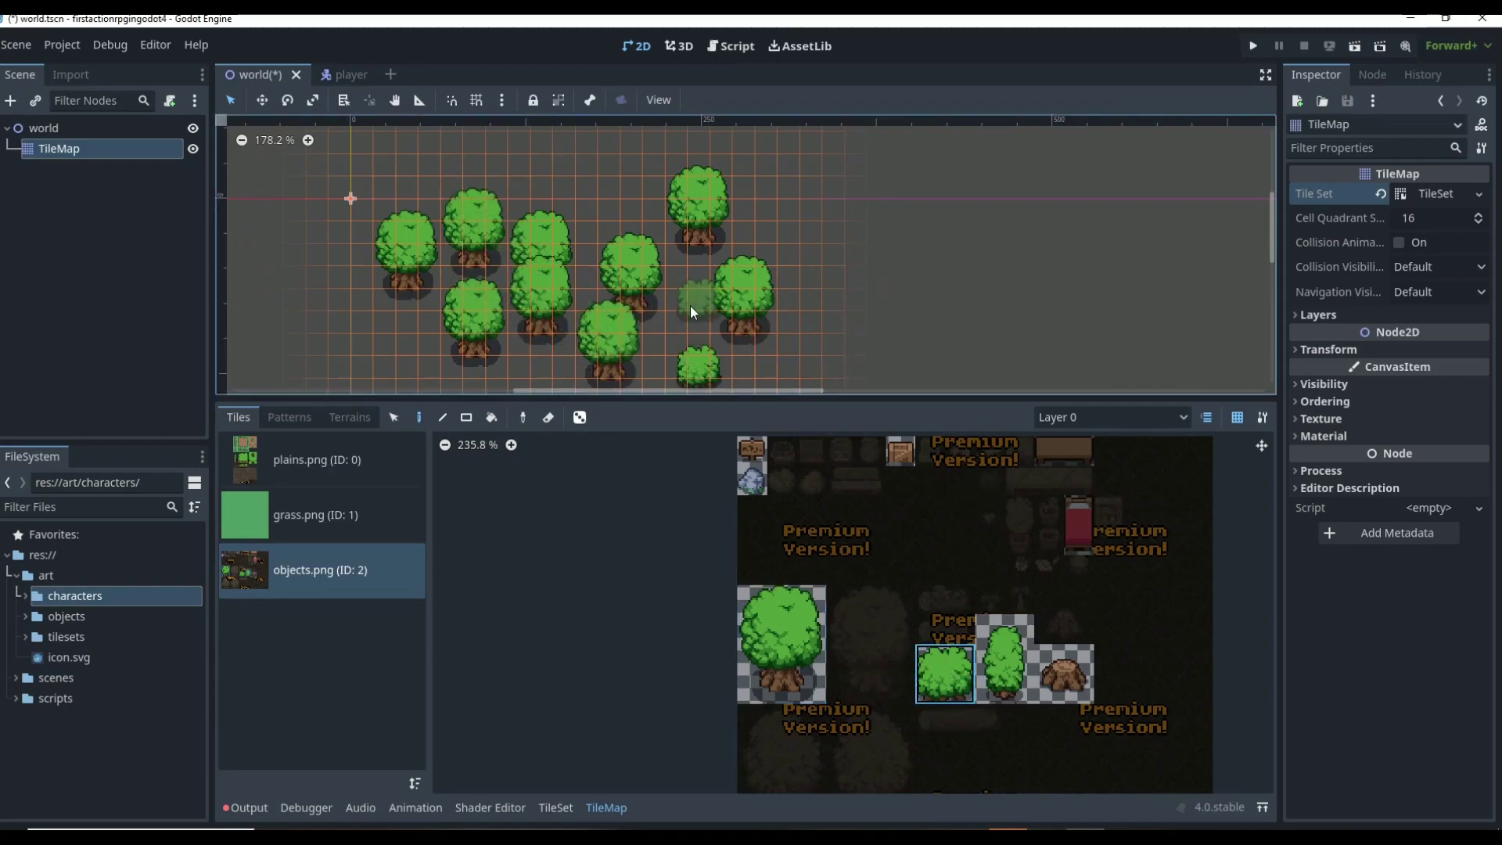
left_click(678, 286)
left_click(1004, 659)
left_click(789, 258)
- Place five tree stumps from objects.png above and between the trees
left_click(1064, 672)
left_click(563, 143)
left_click(587, 166)
left_click(609, 211)
left_click(608, 231)
left_click(541, 187)
- Paint the grass.png tile freehand through the trees and down toward the area below the origin
left_click(321, 515)
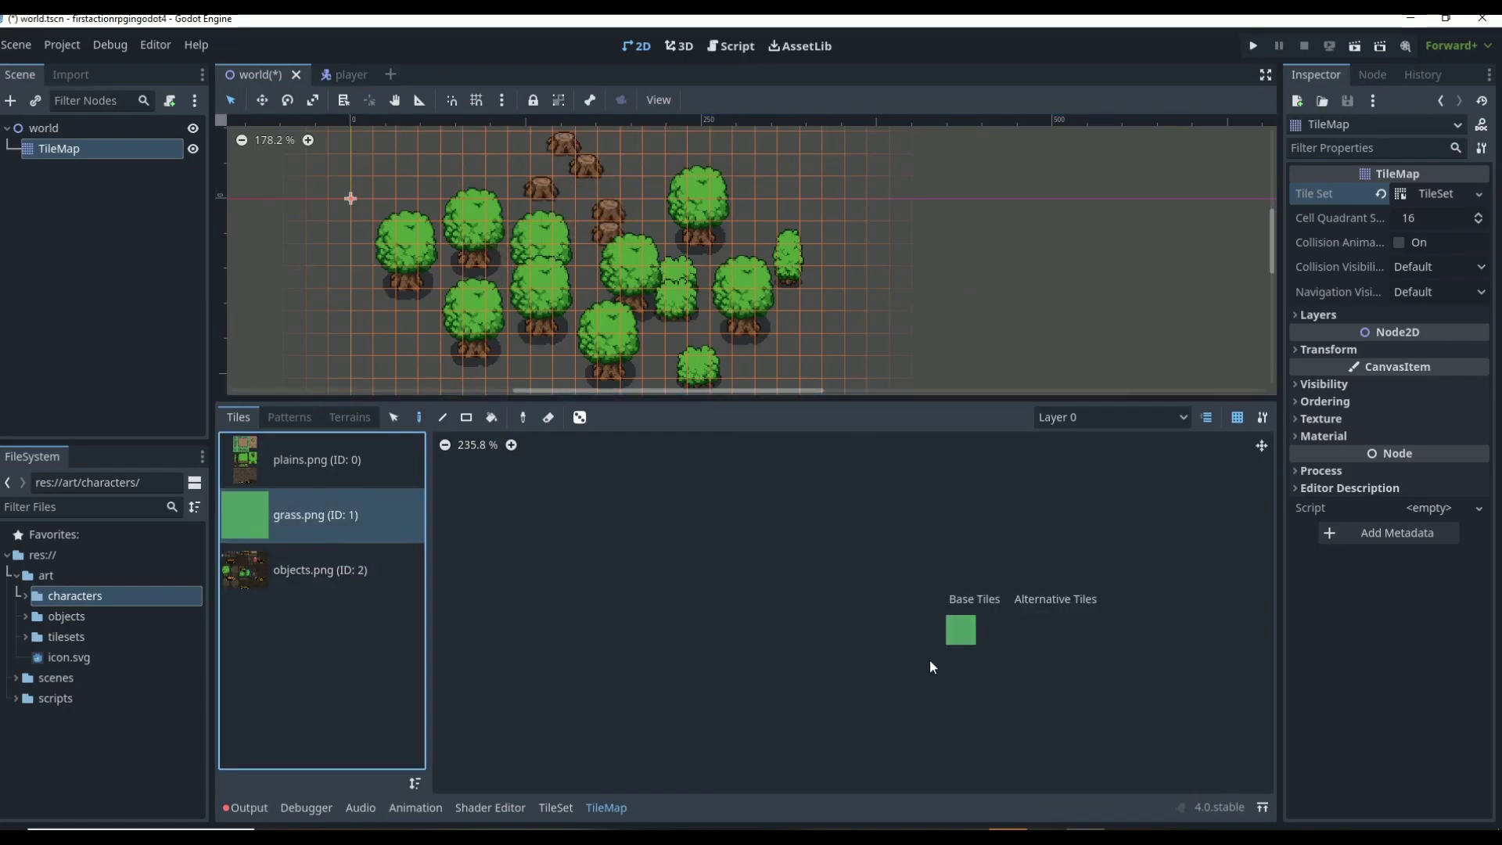
left_click(960, 631)
mouse_move(707, 246)
left_mouse_down()
mouse_move(420, 280)
mouse_move(524, 274)
mouse_move(299, 312)
mouse_move(302, 388)
left_mouse_up()
- Paint a small cliff on the lower grass patch with the plains.png bottom edge, bottom corner and bright green centre tiles
left_click(317, 460)
left_click(930, 586)
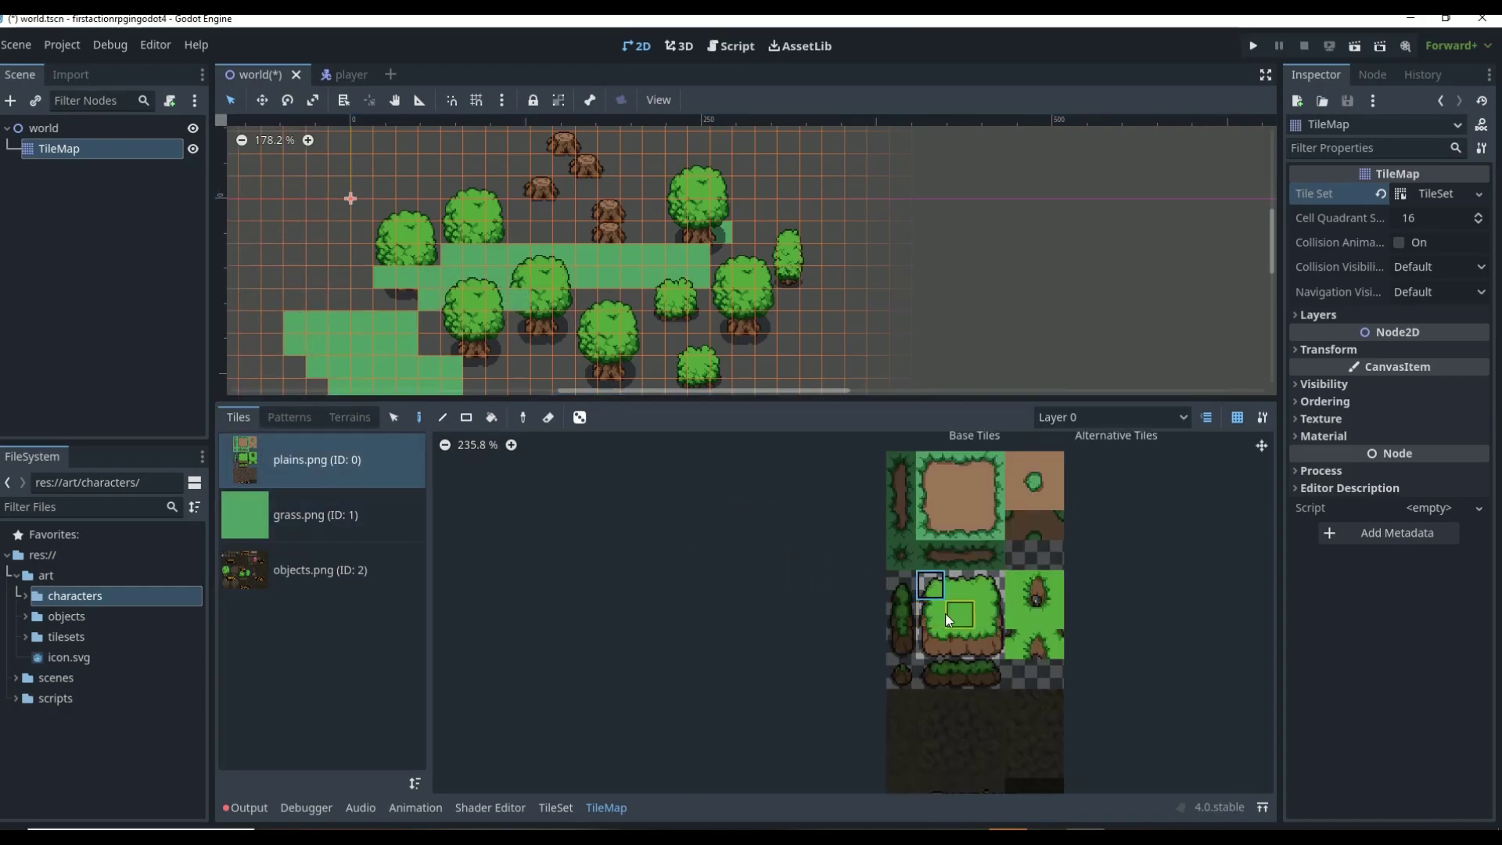
left_click(950, 638)
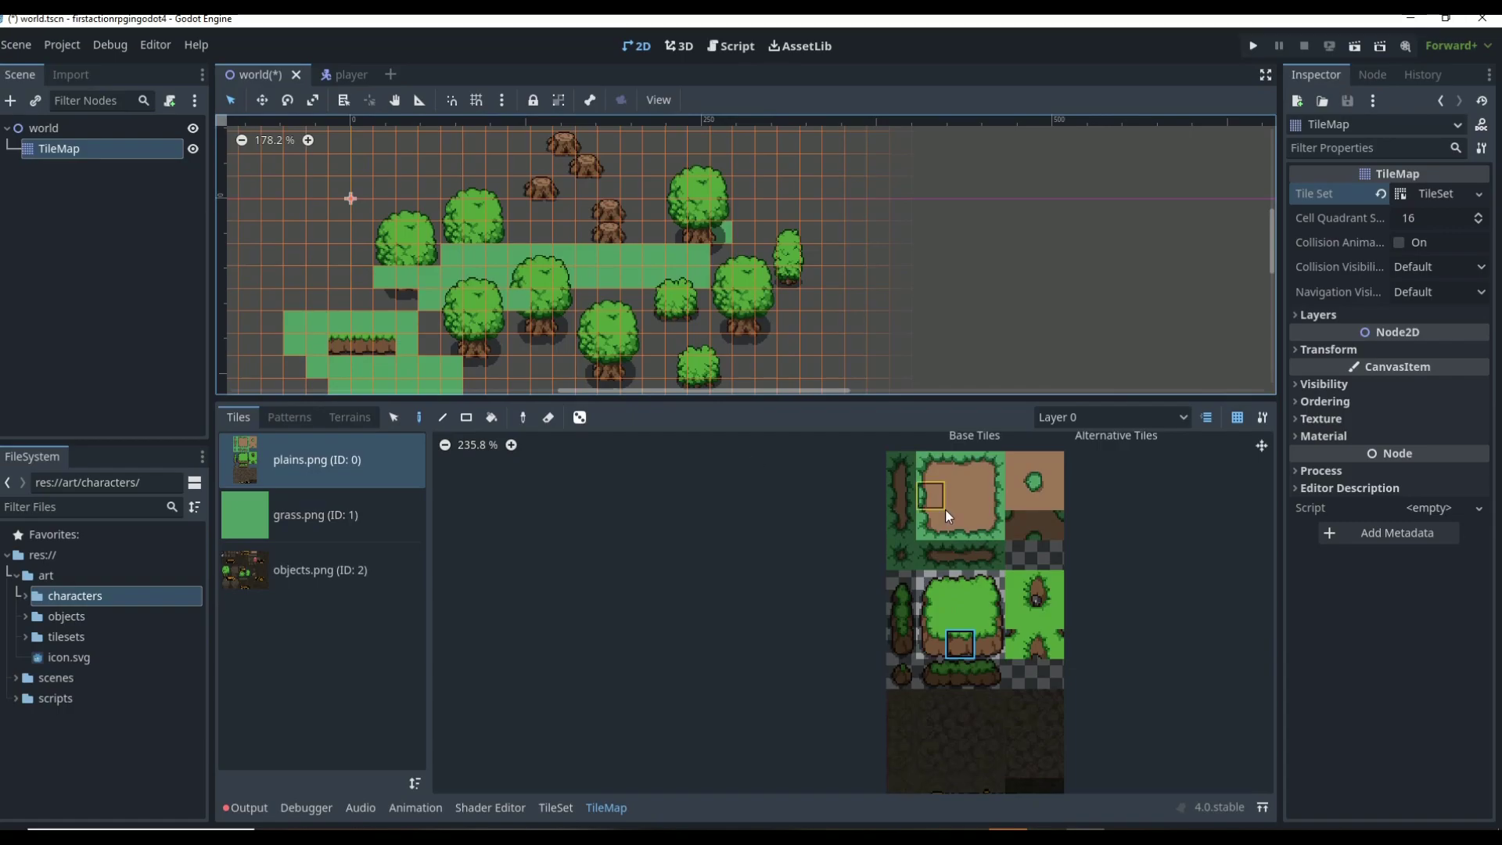
left_click(989, 641)
left_click(385, 345)
left_click(406, 345)
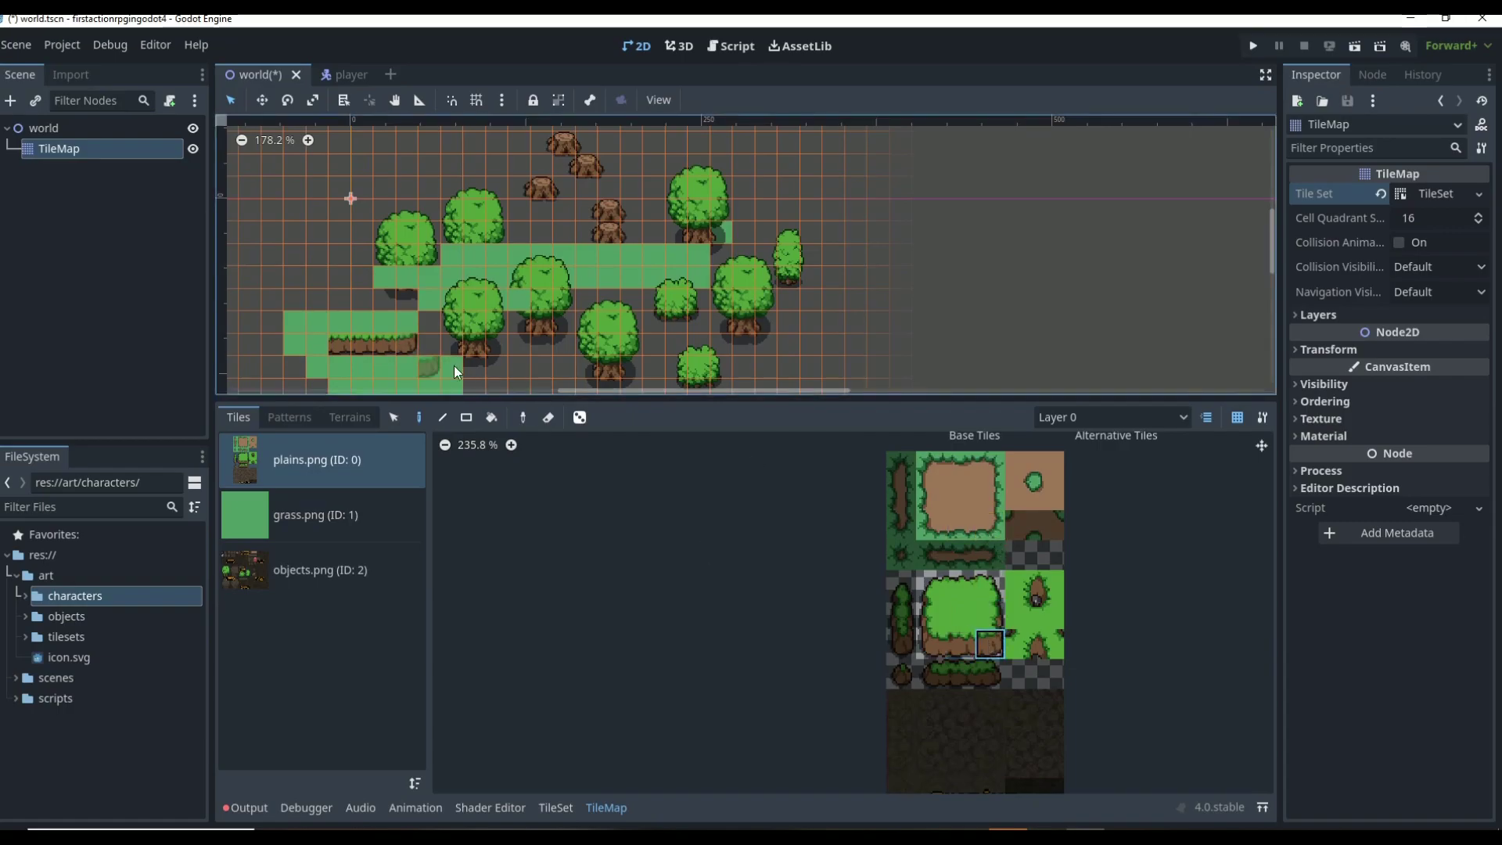
left_click(930, 643)
left_click(323, 344)
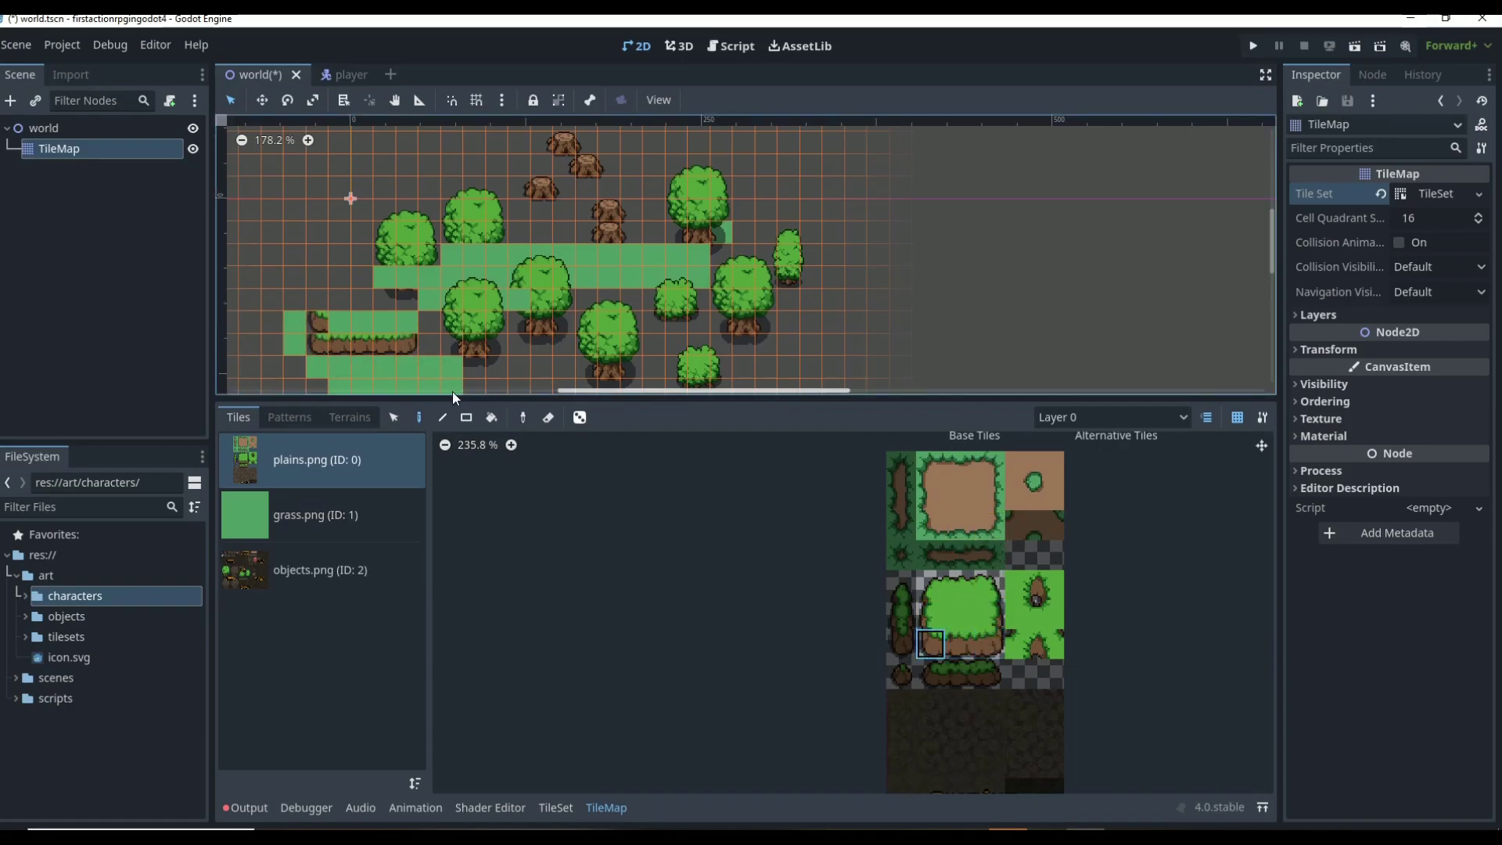
left_click(959, 614)
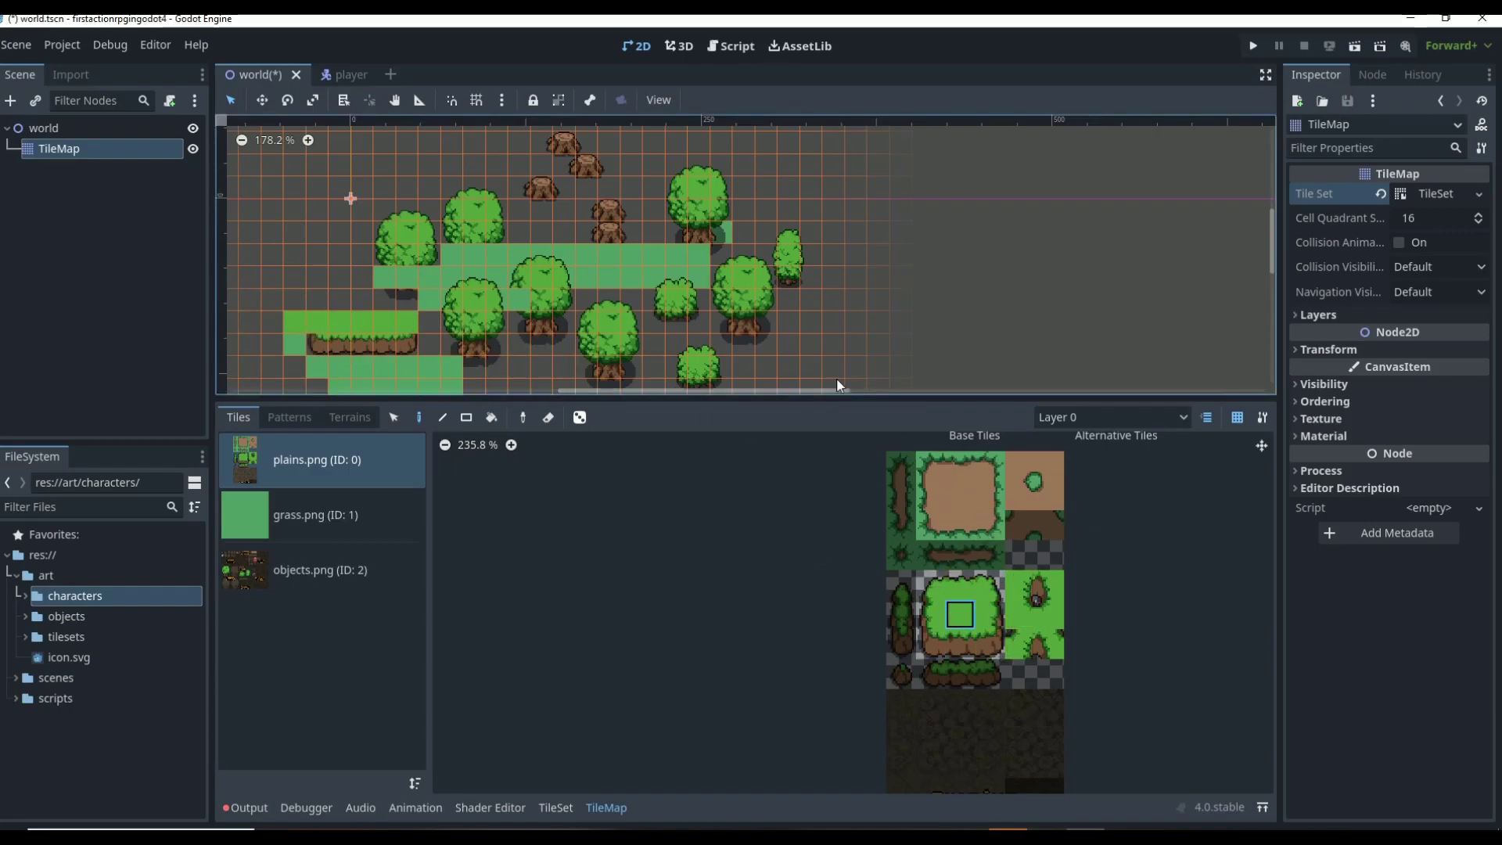
- Undo all the test tiles until the TileMap is empty
scroll(562, 275, "down", 4)
key("ctrl+z")
key("ctrl+z")
key("ctrl+z")
key("ctrl+z")
key("ctrl+z")
key("ctrl+z")
key("ctrl+z")
key("ctrl+z")
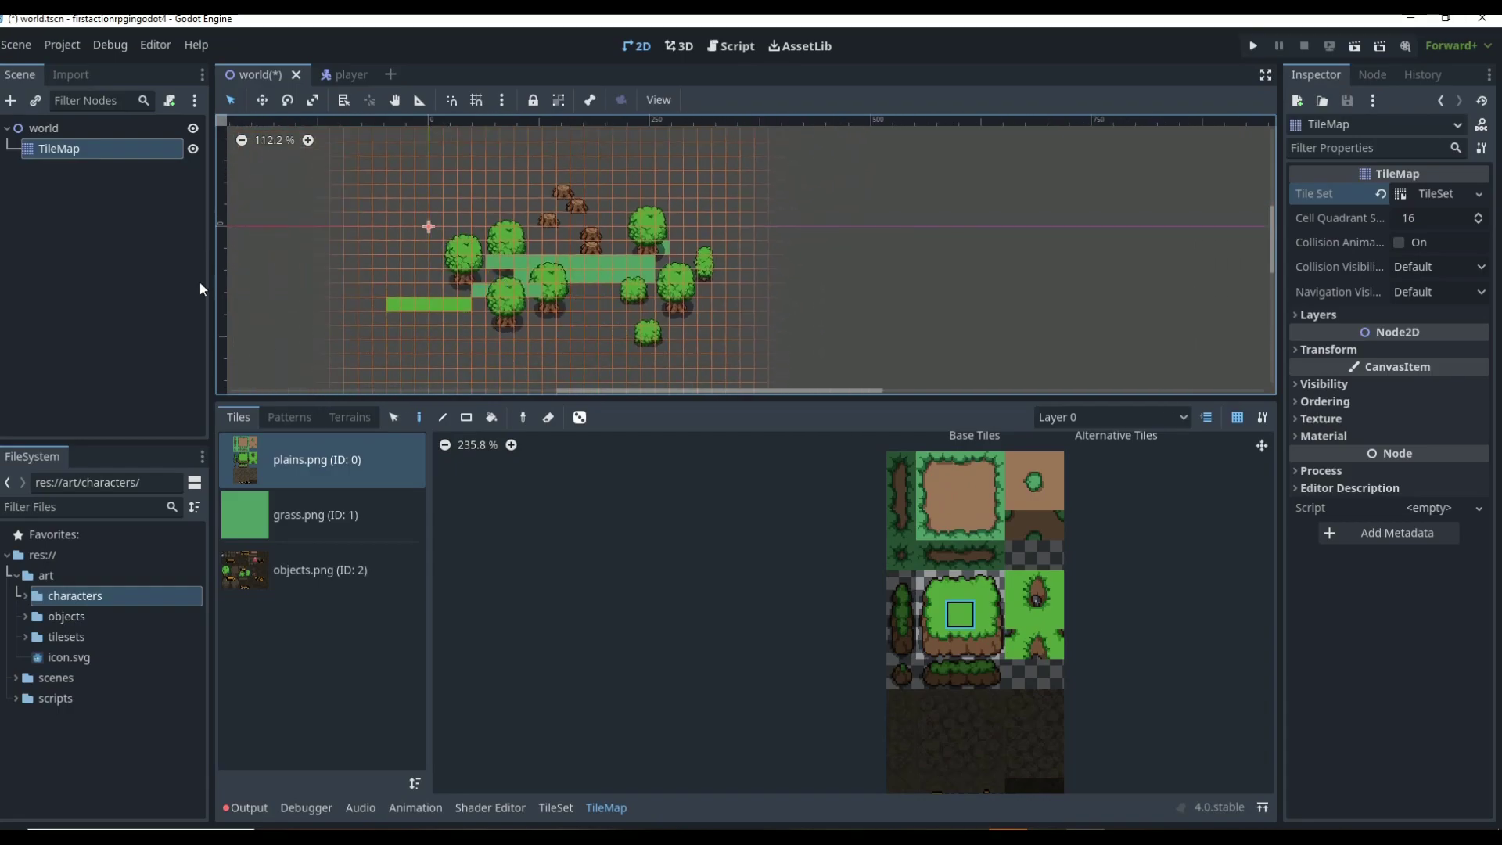
key("ctrl+z")
key("ctrl+z")
key("ctrl+z")
key("ctrl+z")
key("ctrl+z")
key("ctrl+z")
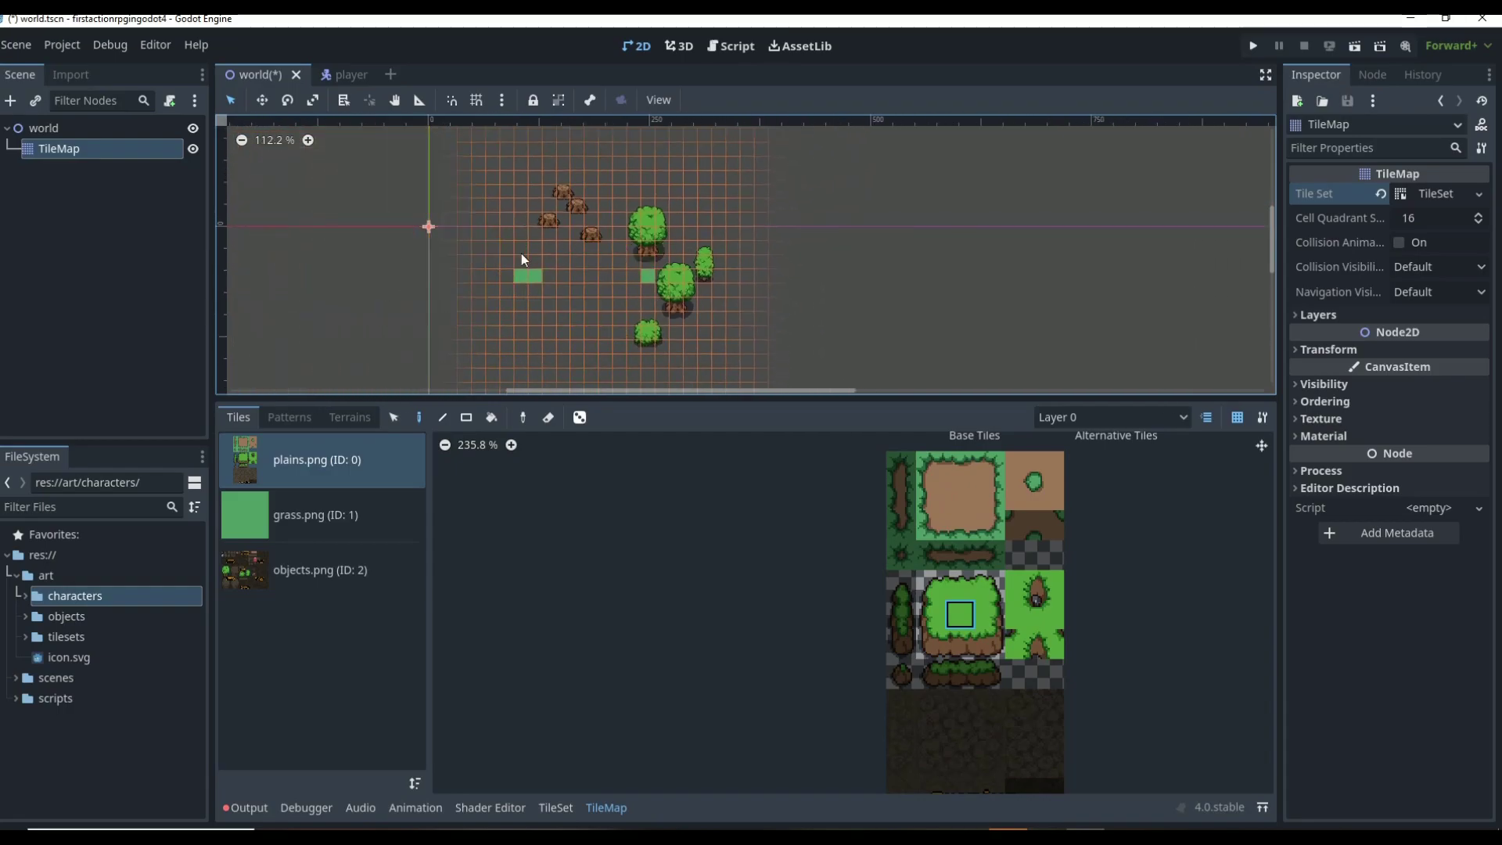
key("ctrl+z")
key("ctrl+z")
key("ctrl+z")
key("ctrl+z")
key("ctrl+z")
key("ctrl+z")
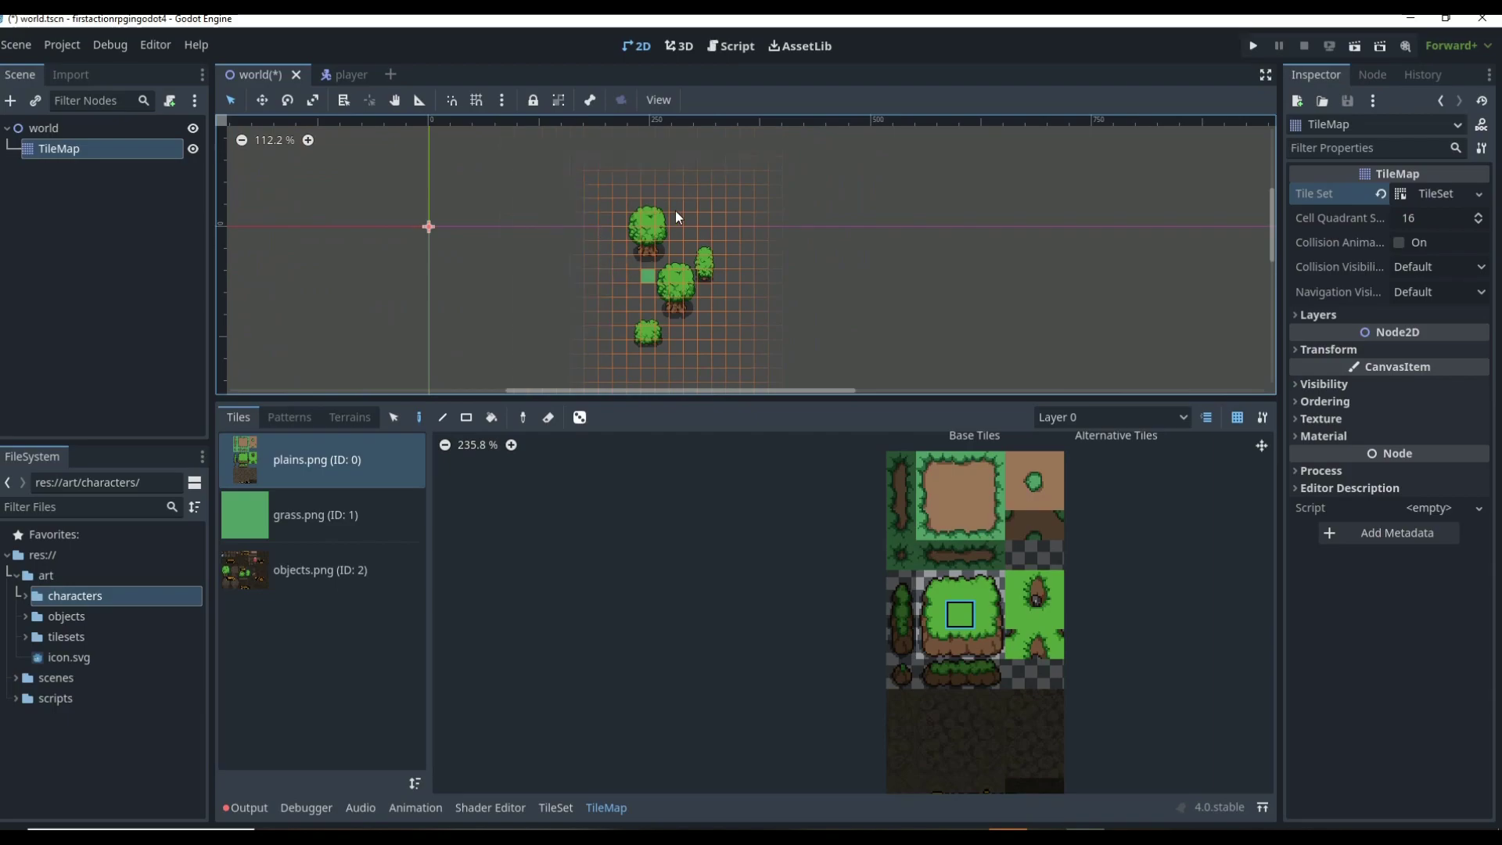
key("ctrl+z")
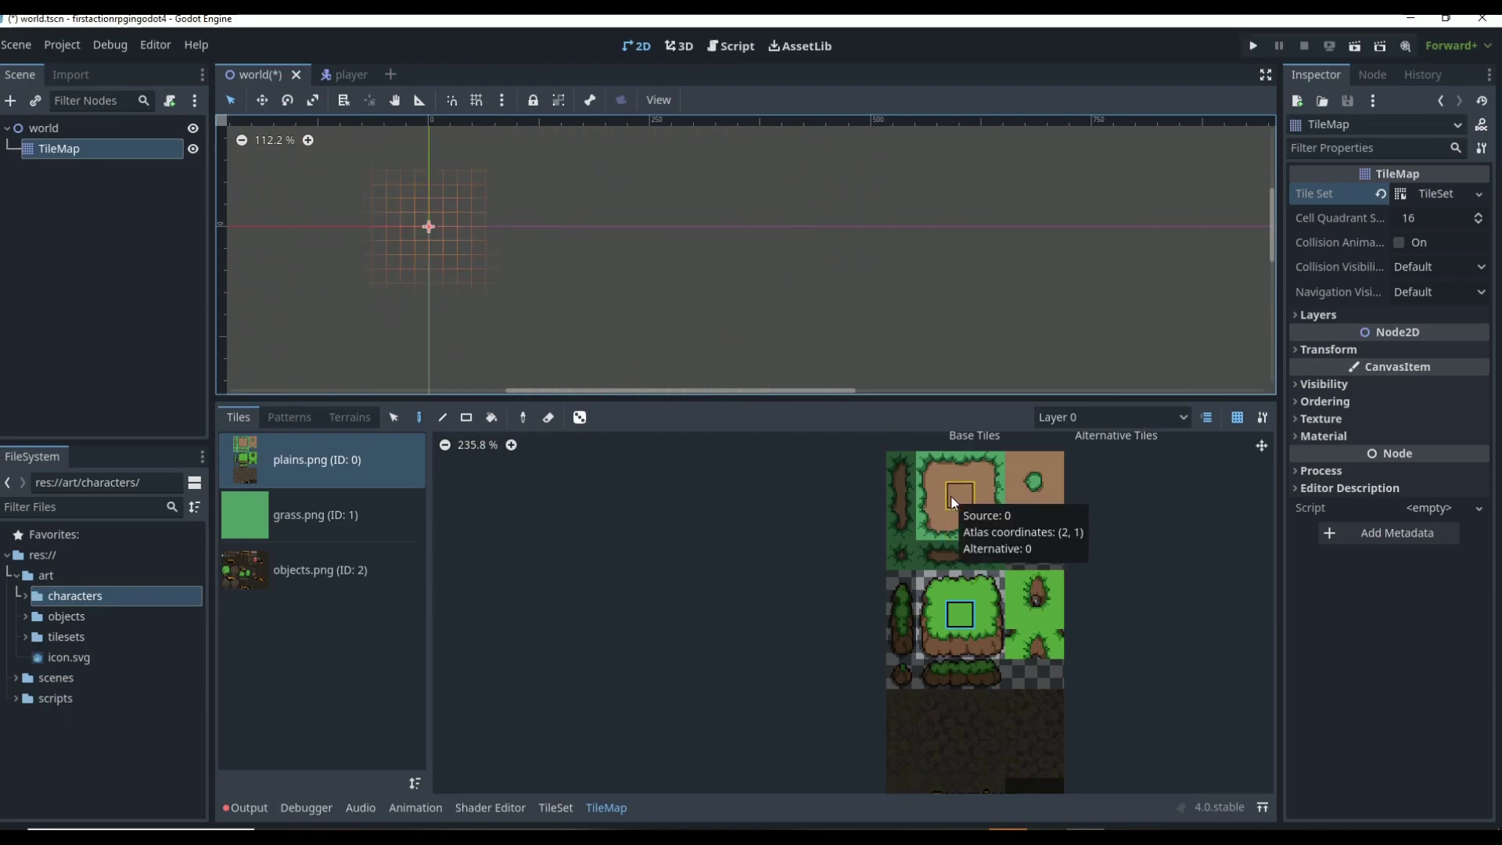
- Check the layer settings of the TileMap
left_click(1399, 316)
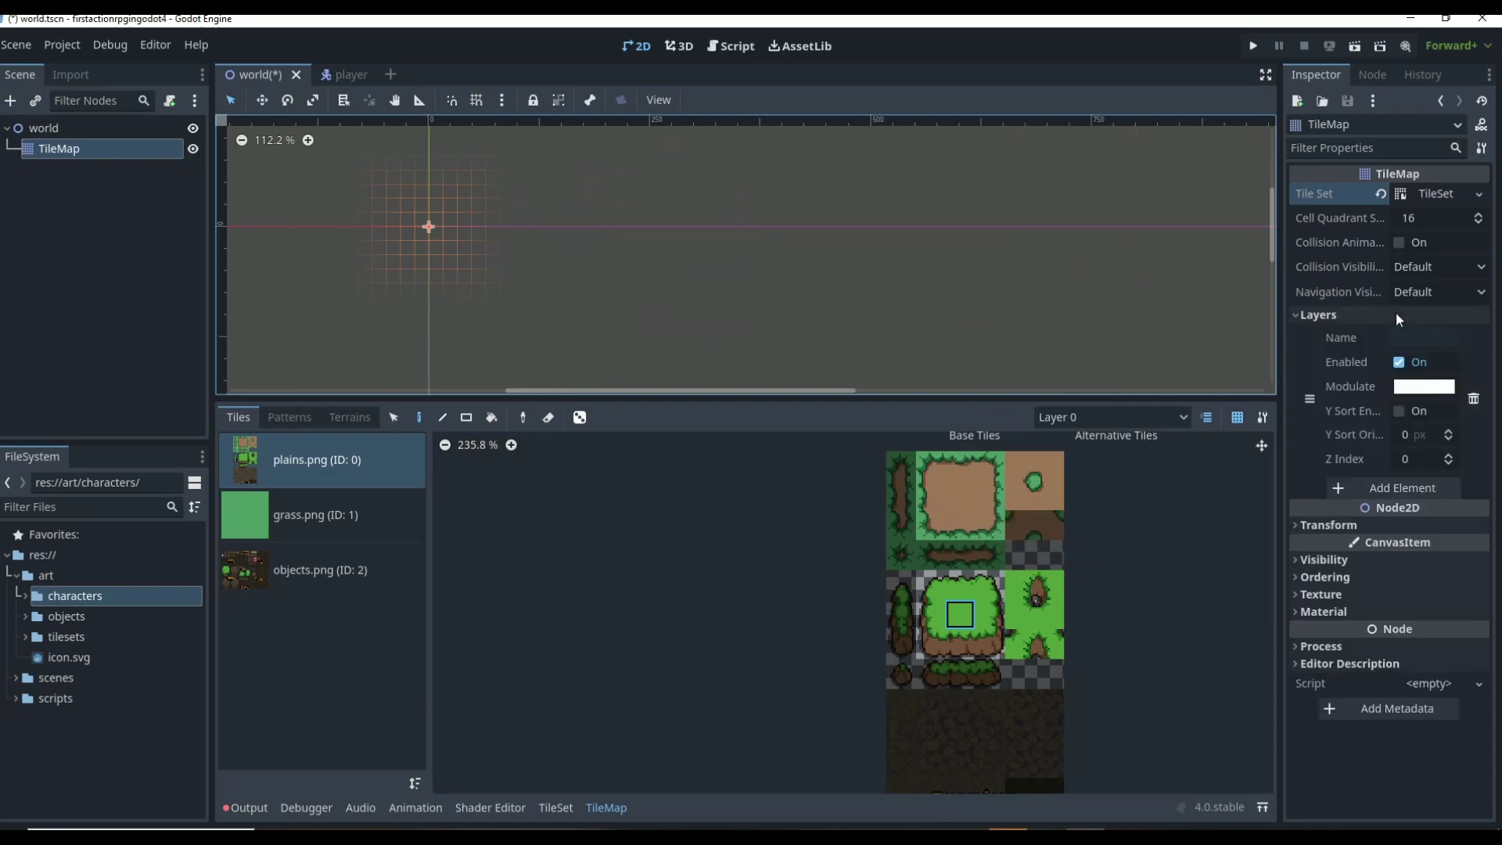
left_click(1355, 317)
scroll(459, 246, "up", 4)
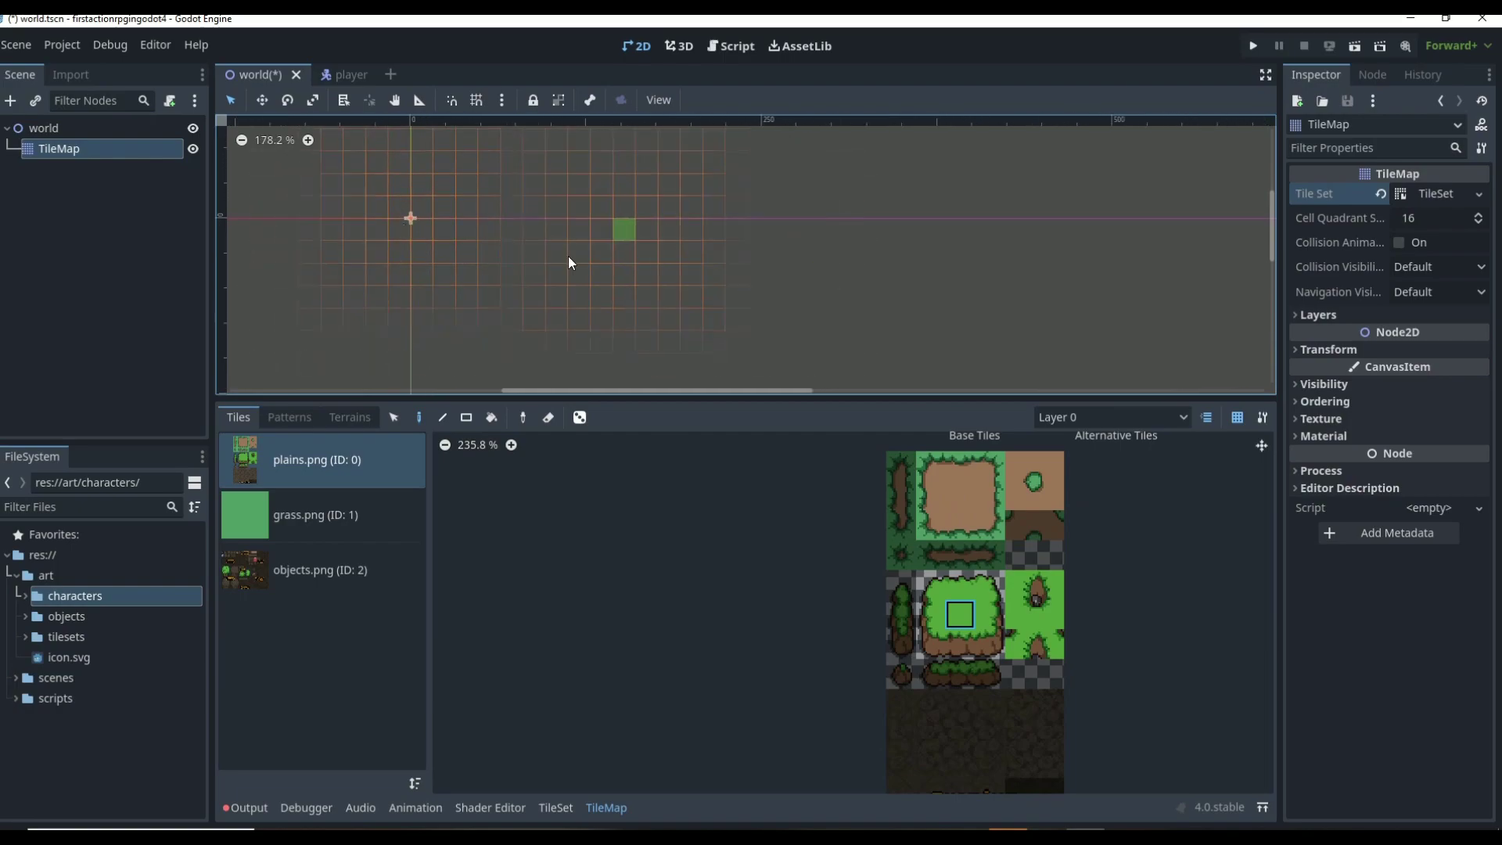
scroll(736, 297, "down", 5)
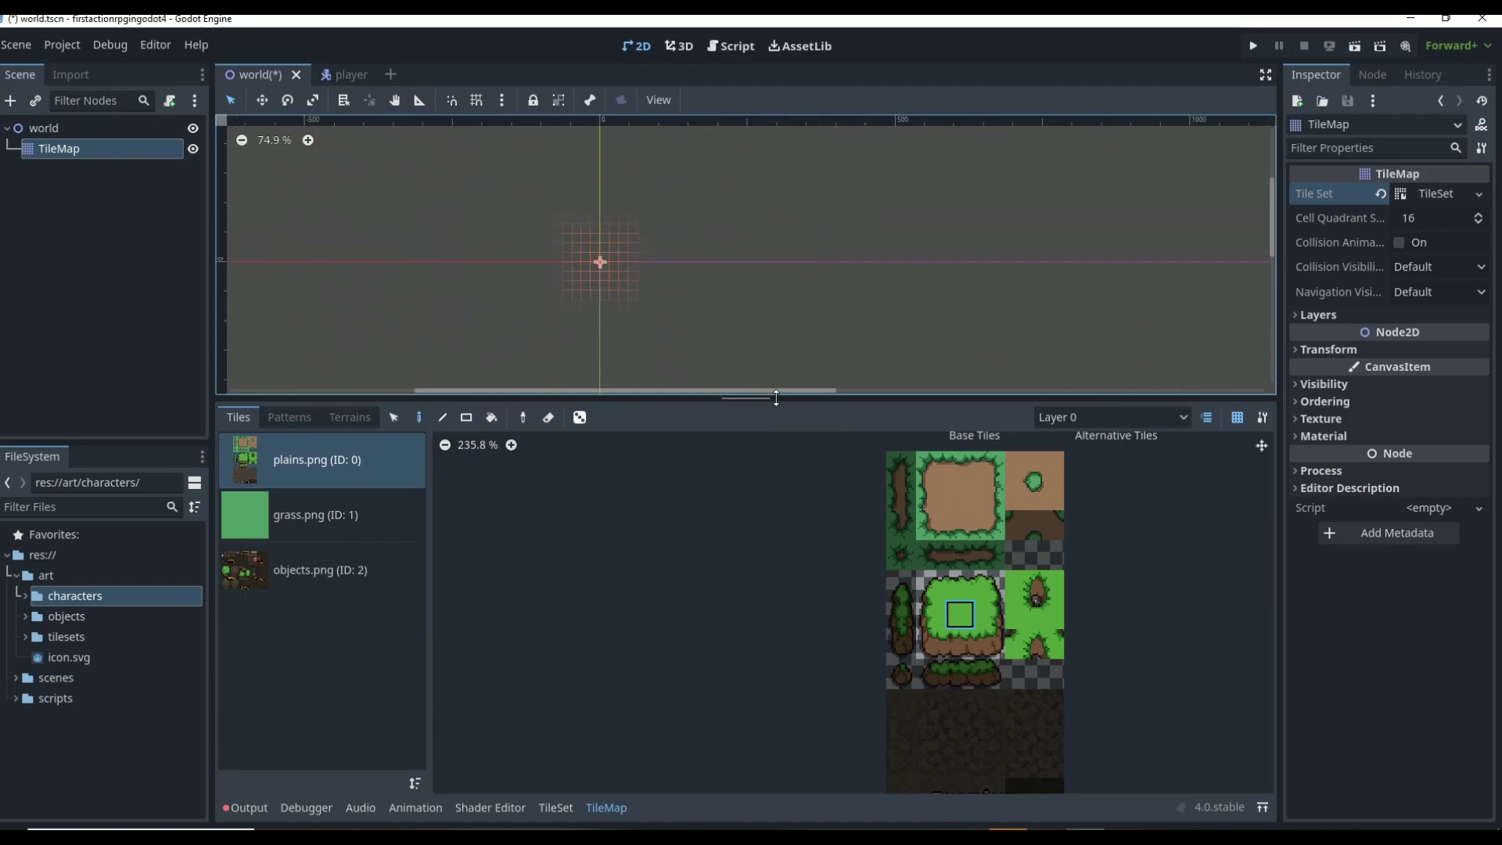
- Enlarge the 2D view and cover a rectangle about 26 cells wide and 12 high from the origin with grass tiles
left_click_drag(775, 399, 756, 552)
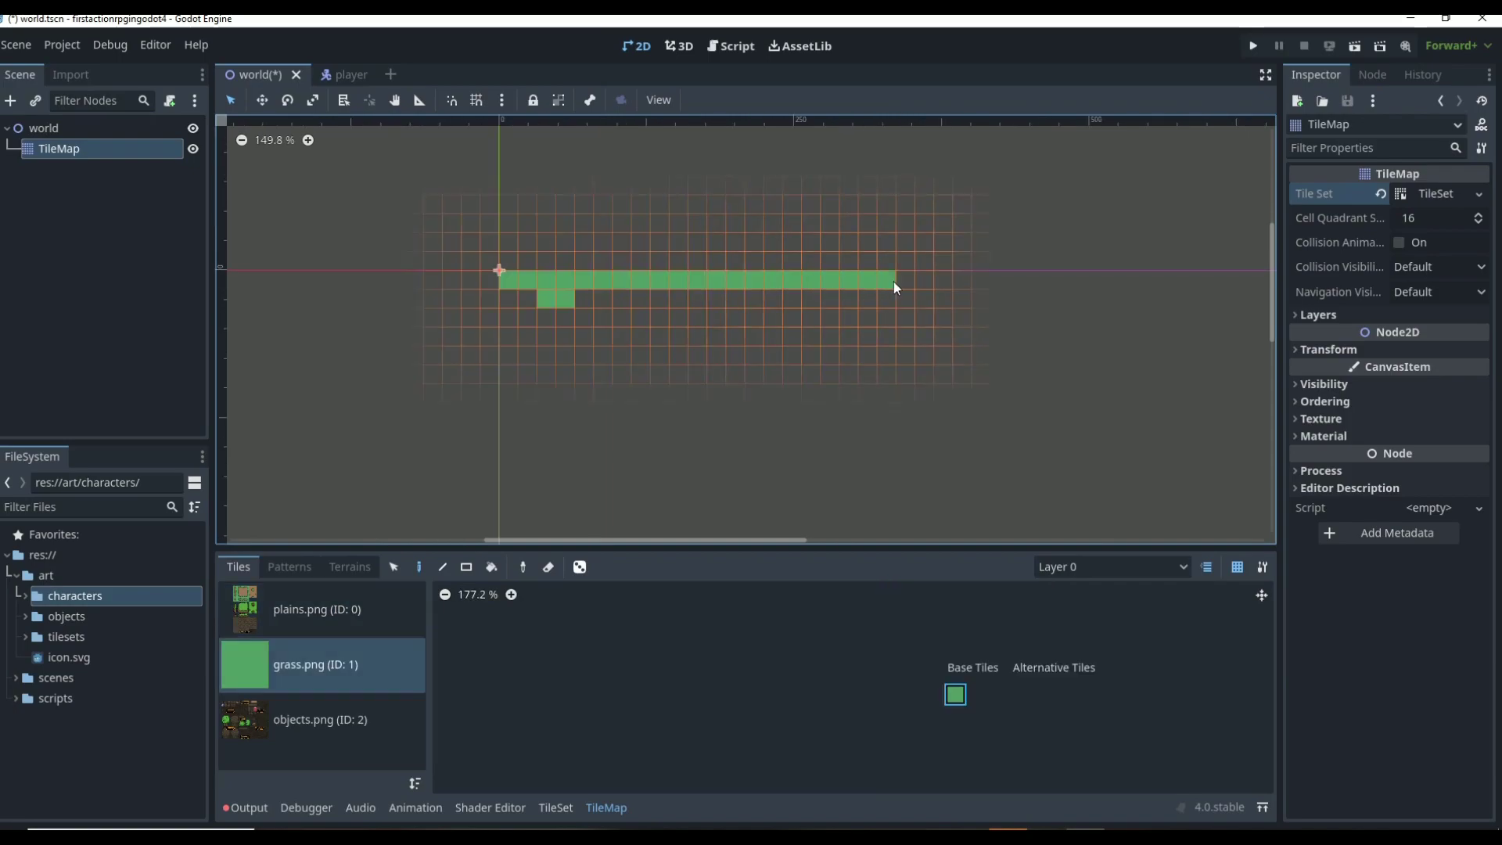
mouse_move(894, 282)
left_mouse_down()
mouse_move(986, 279)
mouse_move(978, 442)
mouse_move(524, 495)
mouse_move(552, 460)
mouse_move(617, 433)
mouse_move(688, 323)
mouse_move(894, 449)
mouse_move(815, 323)
mouse_move(665, 341)
left_mouse_up()
- Start the dirt path's upper edge at the origin with plains.png tiles, going down two cells and right to a corner in the fourth column
left_click(316, 608)
scroll(970, 604, "up", 1)
left_click(991, 610)
left_click(508, 279)
left_click(998, 625)
left_click(508, 298)
left_click(974, 602)
left_click_drag(526, 317, 546, 317)
left_click(998, 602)
left_click(564, 317)
left_click(1023, 625)
left_click(507, 317)
- Continue the path's upper edge downward with right-edge tiles, stepping one column right and ending in an inner corner in the eighth row
left_click(998, 626)
left_click(564, 336)
left_click(564, 355)
left_click(998, 602)
left_click(582, 355)
left_click(998, 626)
left_click_drag(583, 373, 583, 392)
left_click(1023, 626)
left_click(583, 411)
- Extend the upper edge rightward with top-edge tiles, step it up one row, and end the stretch with an inner corner
left_click(974, 602)
left_click(622, 411)
left_click(1047, 626)
left_click(640, 411)
left_click(950, 603)
left_click(641, 392)
left_click(974, 603)
left_click_drag(659, 392, 697, 392)
left_click(1047, 626)
left_click(701, 392)
- Step the upper edge up two more rows, run top-edge tiles along the rise, and close it with a top-right corner
left_click(950, 602)
left_click(697, 373)
left_click(1046, 625)
left_click(711, 370)
left_click(950, 602)
left_click(716, 354)
left_click(974, 602)
left_click_drag(735, 358, 755, 356)
left_click(998, 603)
left_click(773, 355)
- Bring the upper edge down from the rise with right-edge tiles and an inner corner below them
left_click(949, 625)
left_click(999, 626)
left_click(772, 376)
left_click(1023, 626)
left_click(772, 392)
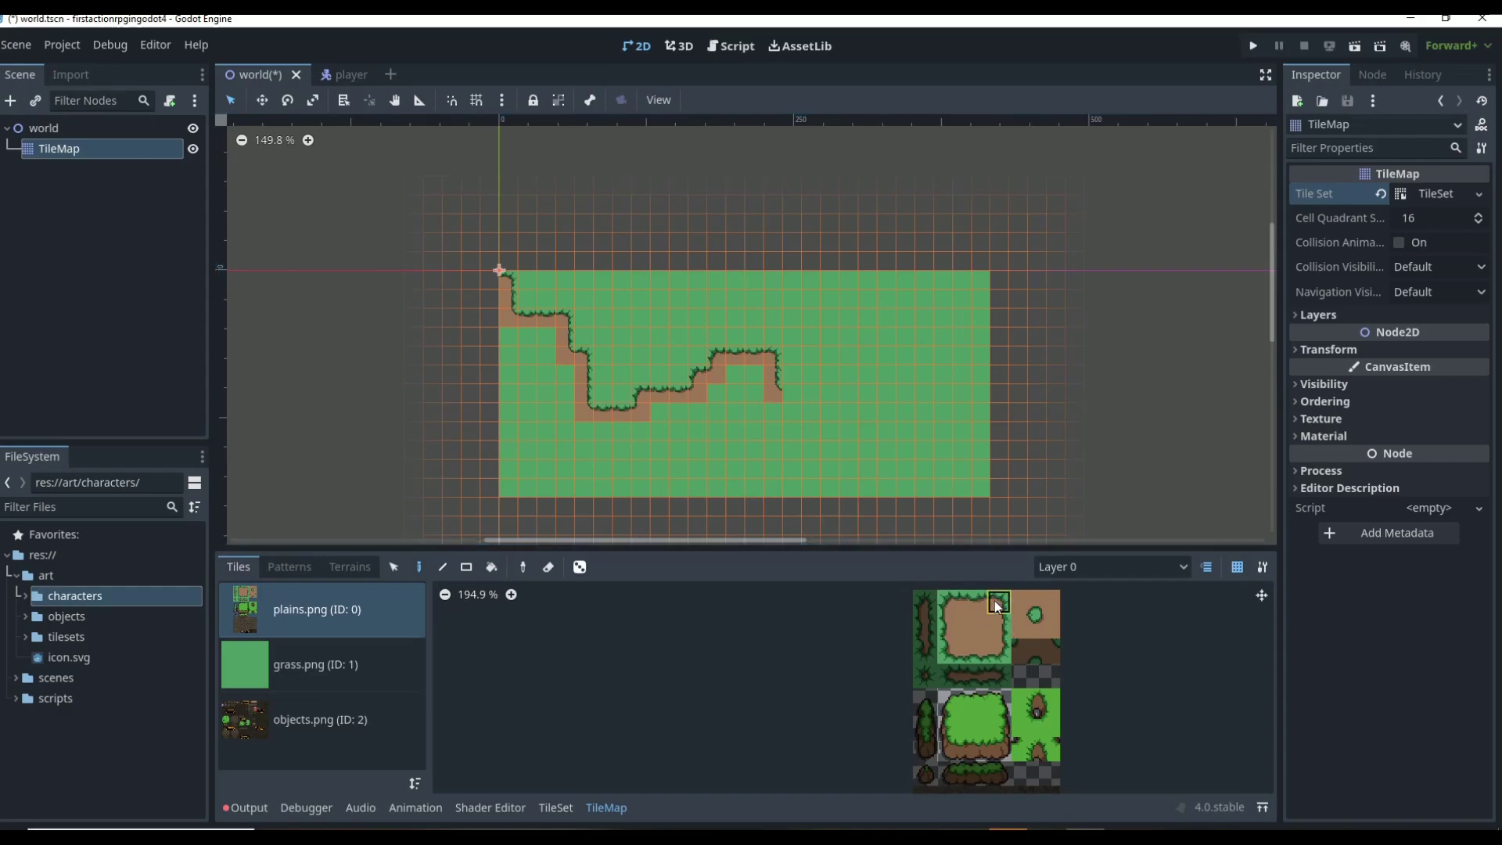
- Carry the upper edge to the grass area's right border with top-edge tiles, stepping up twice with inner and top-left corners
left_click(974, 603)
left_click(1046, 626)
left_click(887, 414)
mouse_move(811, 411)
left_mouse_down()
mouse_move(981, 374)
mouse_move(963, 411)
mouse_move(868, 468)
mouse_move(835, 475)
mouse_move(774, 452)
left_mouse_up()
left_click(949, 603)
left_click(888, 393)
left_click(970, 603)
left_click(950, 603)
left_click(945, 374)
left_click(974, 603)
- Add plain dirt below the upper edge and start the lower edge at the right border, stepping down leftward with bottom-edge and corner tiles
left_click(974, 625)
left_click(974, 651)
left_click(998, 651)
left_click(943, 430)
left_click(1023, 603)
left_click(943, 411)
left_click(974, 651)
left_click(1024, 602)
left_click(887, 431)
left_click(993, 643)
left_click(1023, 602)
left_click(868, 451)
- Lay bottom-edge tiles along the path's lowest dip and step the lower edge up leftward with bottom-left and inner corners
left_click(971, 647)
left_click(950, 649)
left_click(1047, 603)
left_click_drag(792, 450, 772, 431)
left_click(950, 649)
left_click(759, 430)
left_click(1048, 603)
- Form the small hump in the path's lower edge with bottom-edge, bottom-right and inner corner tiles
left_click(974, 602)
left_click(974, 651)
mouse_move(733, 424)
left_mouse_down()
mouse_move(716, 412)
mouse_move(881, 457)
mouse_move(743, 384)
left_mouse_up()
left_click(998, 651)
left_click(717, 431)
left_click(1024, 603)
left_click(717, 411)
left_click(1048, 602)
left_click(754, 411)
- Fill the path interior around the hump with plain dirt and place a grass.png tile just below it
left_click(974, 626)
left_click(1048, 626)
left_click(316, 664)
left_click(970, 736)
left_click(736, 431)
- Continue the lower edge left of the hump with plains.png bottom-edge, bottom-right corner and inner corner tiles, one row lower
left_click(317, 609)
left_click(974, 651)
left_click(998, 651)
mouse_move(698, 431)
left_mouse_down()
mouse_move(660, 412)
mouse_move(623, 452)
mouse_move(585, 449)
mouse_move(546, 398)
left_mouse_up()
left_click(660, 449)
left_click(1023, 601)
left_click(662, 435)
- Extend the lower edge to its left end with dirt and bottom-edge tiles and turn it upward with bottom-left and inner corners
left_click(974, 628)
left_click(972, 647)
left_click(950, 649)
left_click(565, 449)
left_click(548, 435)
- Step the path's lower edge up to the map's left border with plains.png bottom-left corner and inner corner tiles
left_click(950, 626)
left_click(949, 649)
left_click(505, 360)
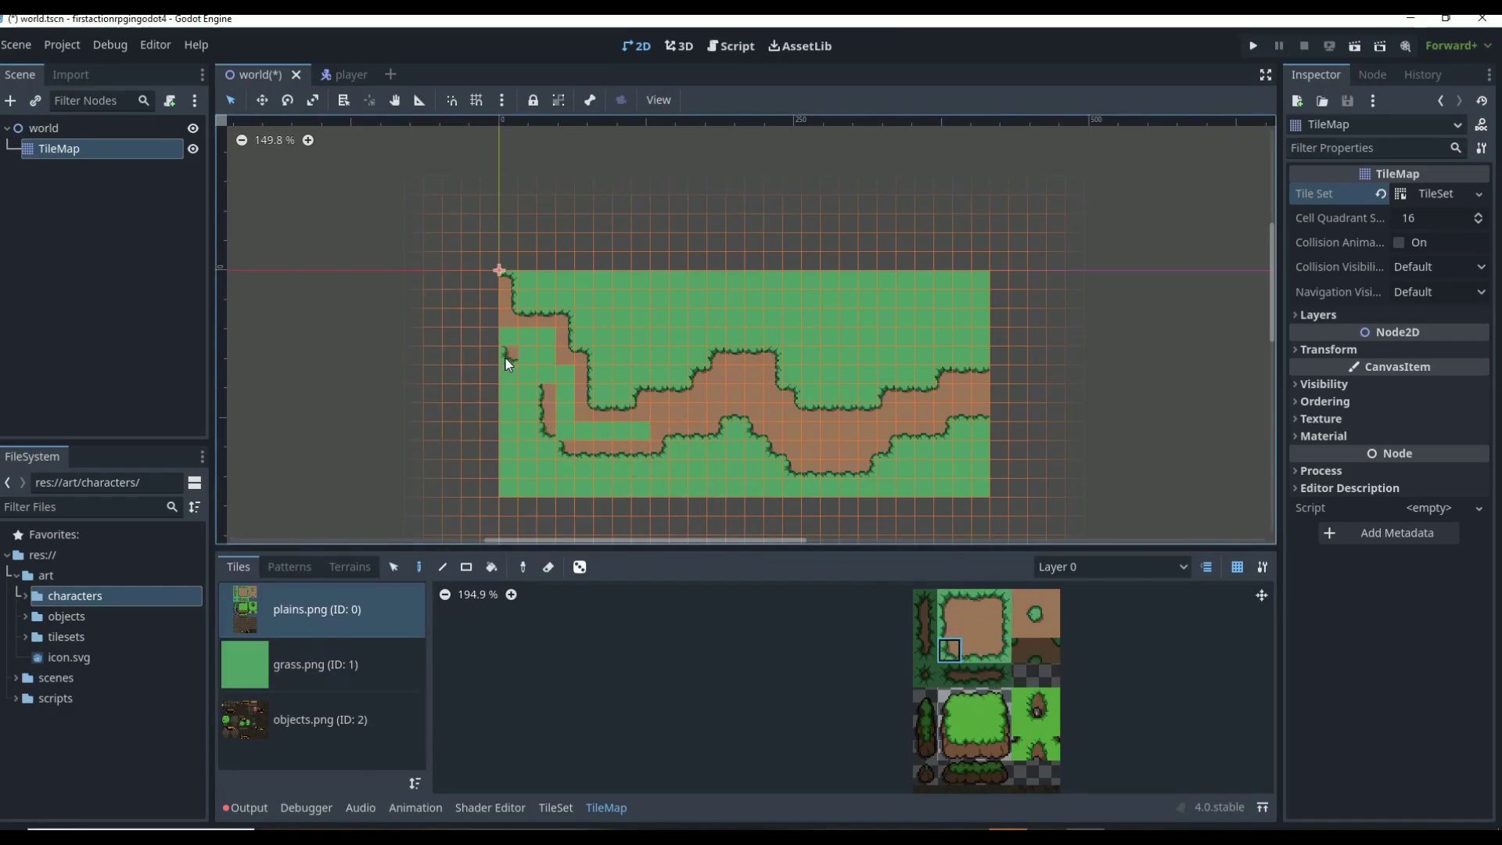
left_click(1047, 601)
left_click(526, 356)
left_click(950, 649)
left_click(524, 373)
left_click(1048, 601)
left_click(547, 368)
- Fill the remaining grass gaps inside the left part of the path with plain dirt tiles
left_click(974, 626)
left_click_drag(527, 337, 642, 431)
left_click(1047, 601)
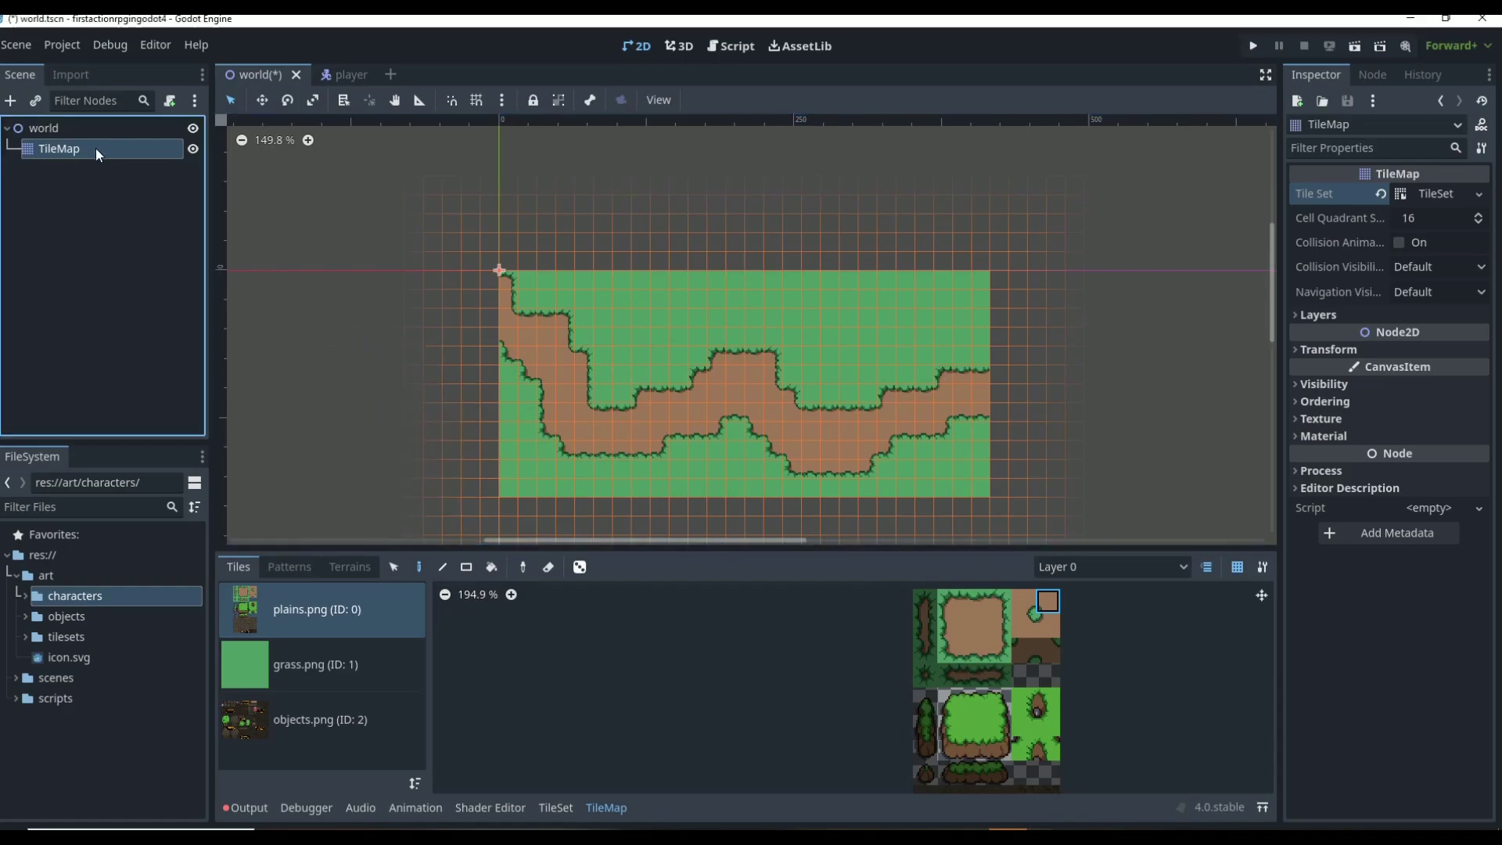
- Name the TileMap's existing layer ground
left_click(1315, 313)
left_click(1422, 337)
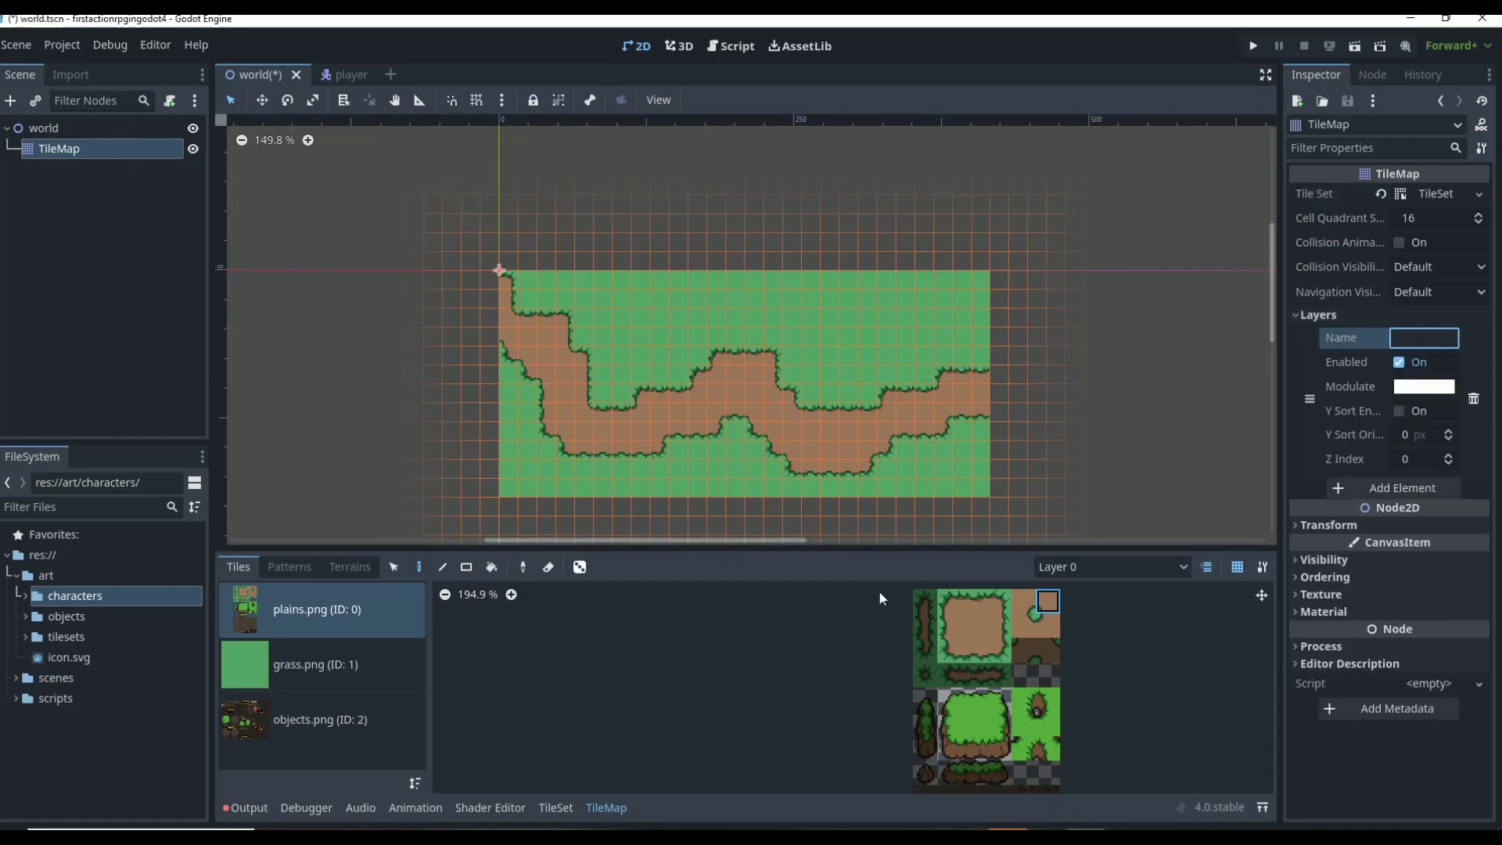
type("ground")
key("Return")
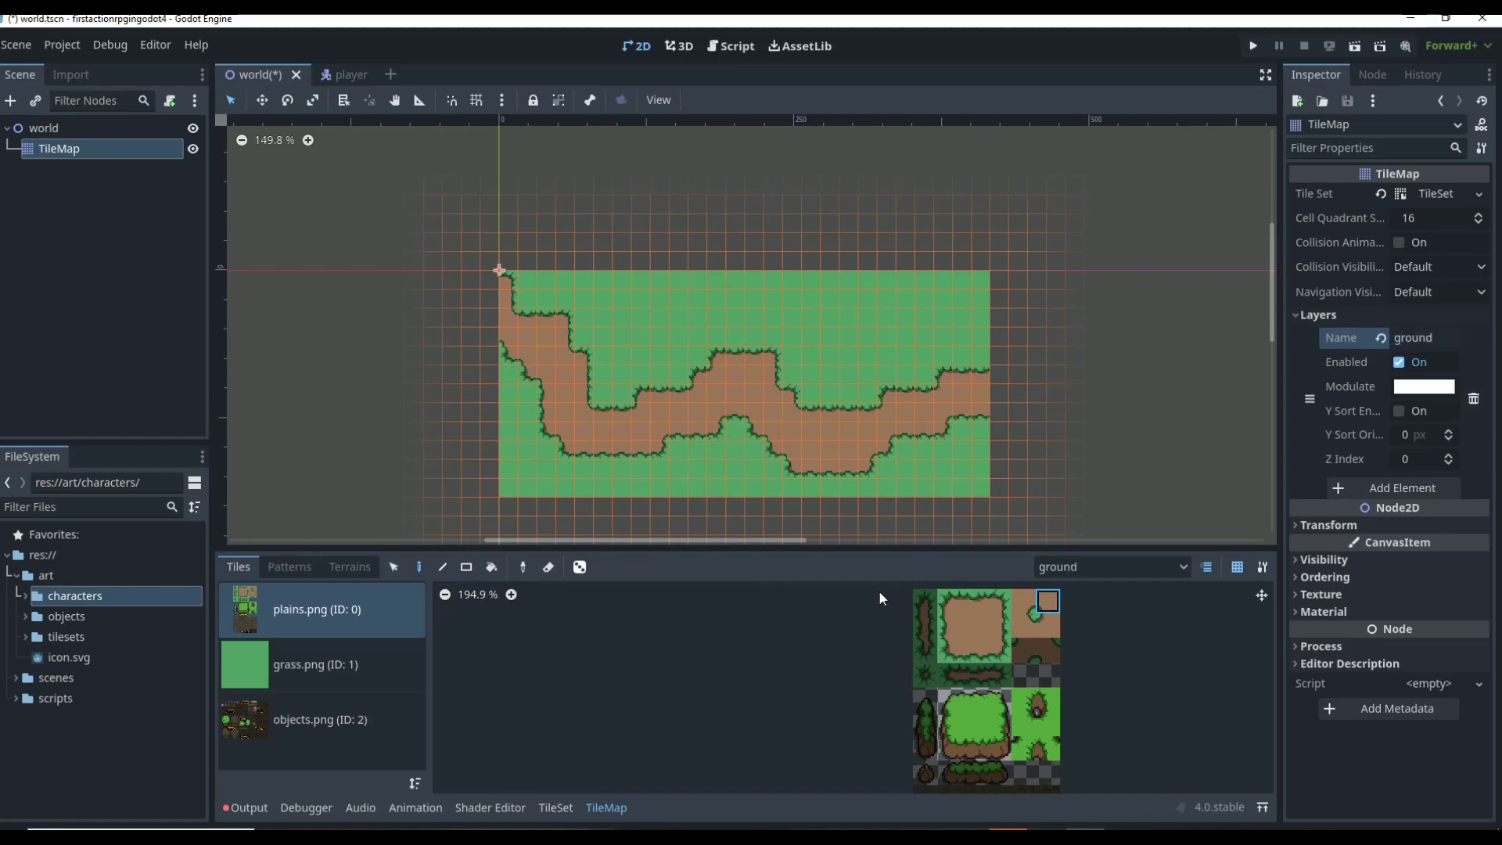
- Add a second layer to the TileMap and name it cliff
left_click(1408, 489)
left_click(1416, 487)
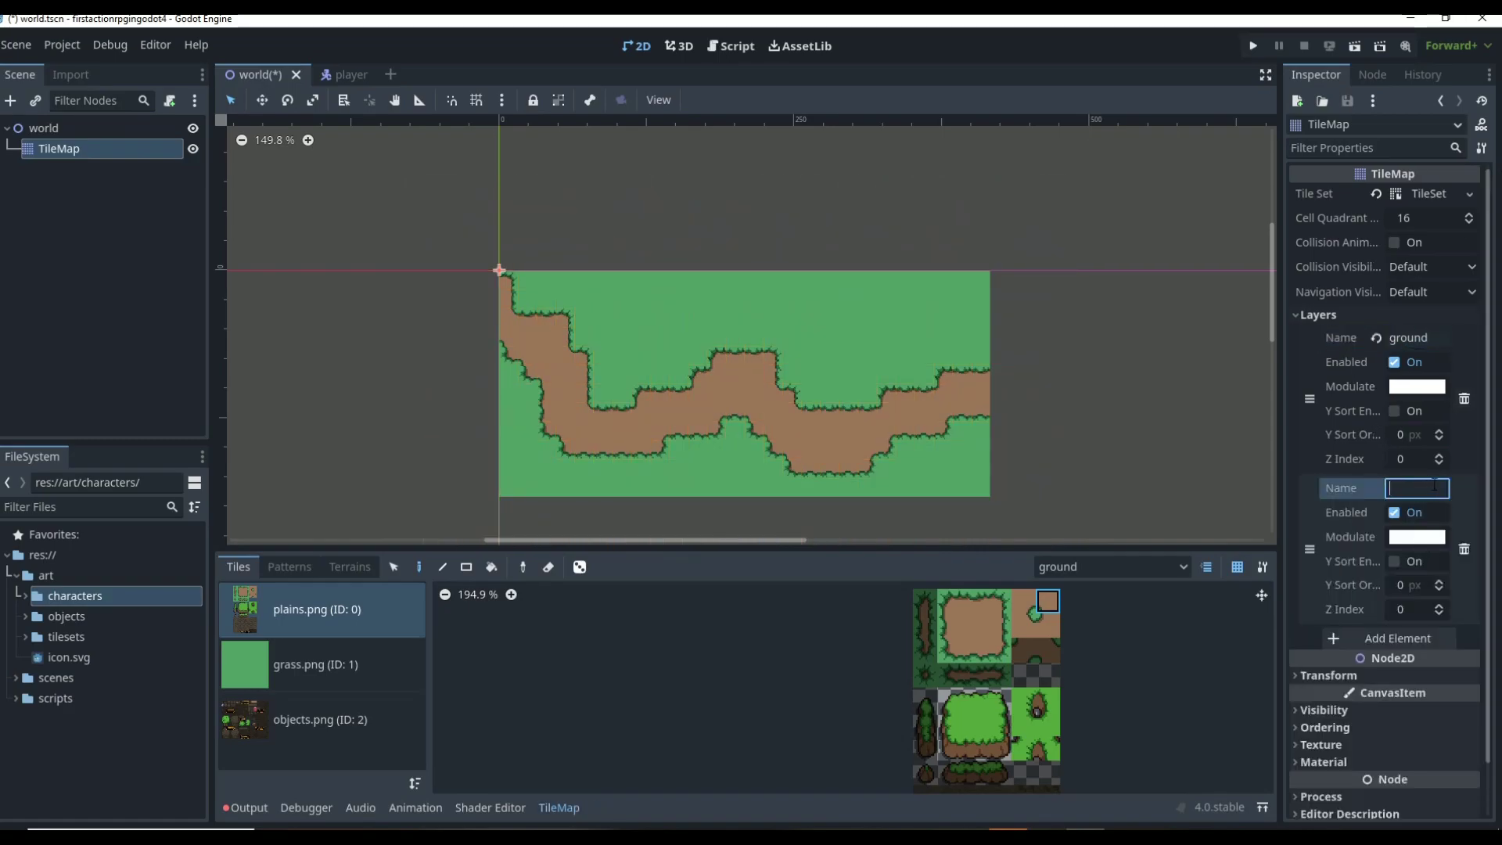
type("m")
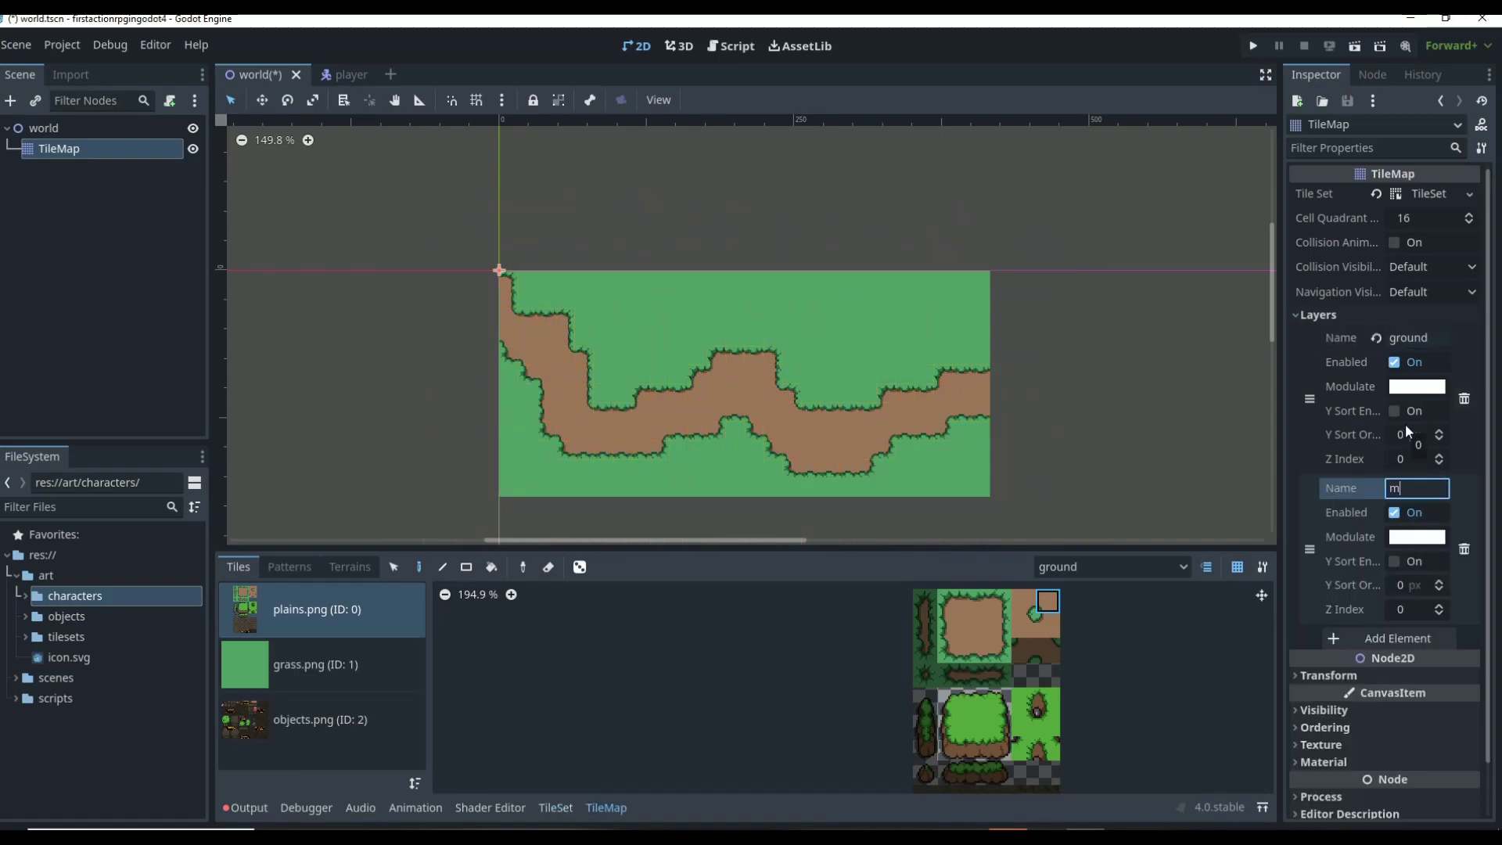
type("outin")
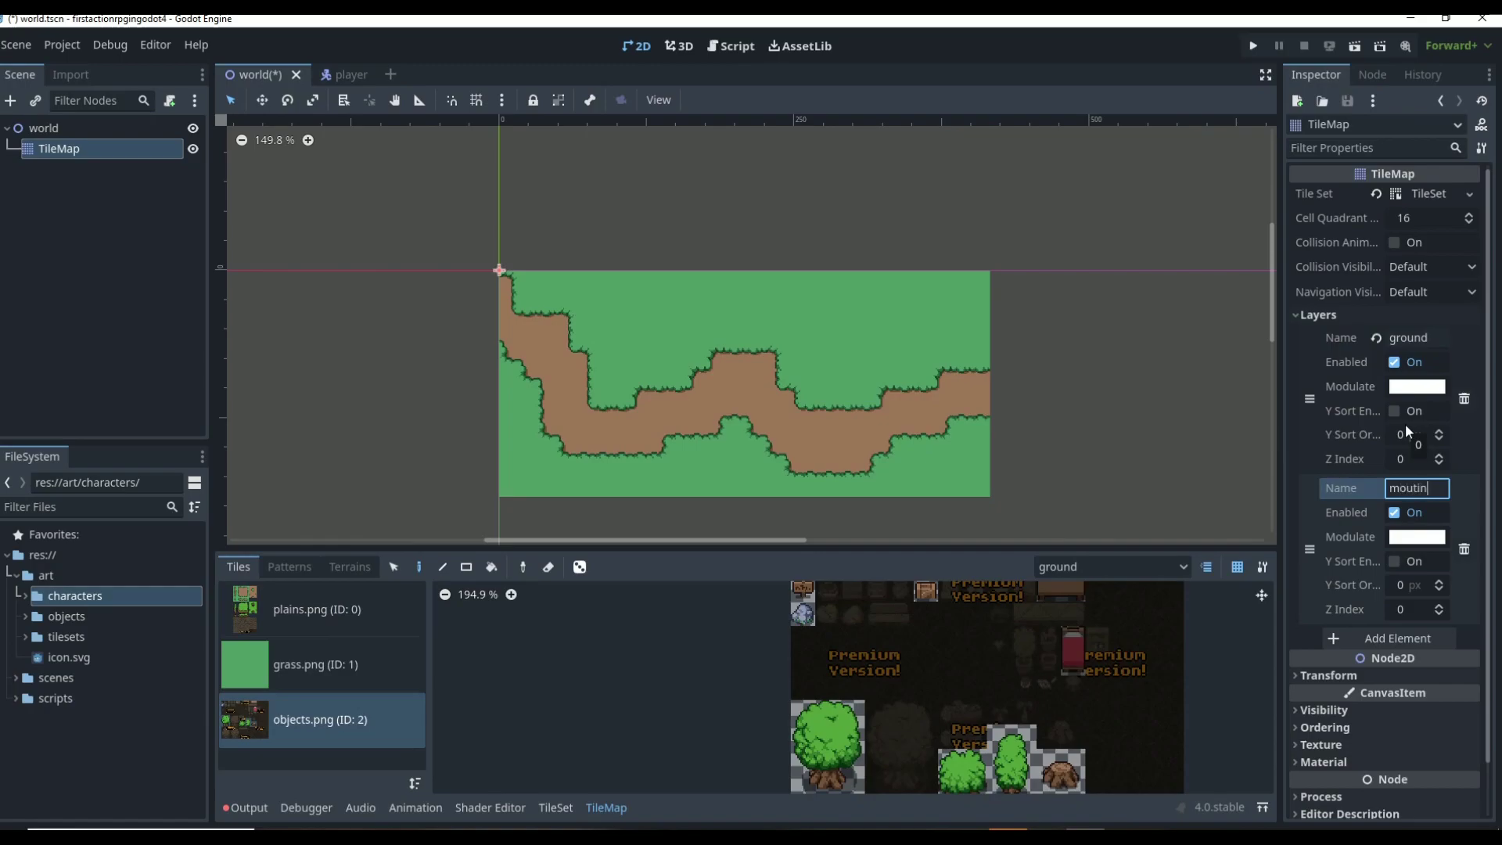
key("BackSpace")
key("BackSpace")
key("BackSpace")
key("BackSpace")
key("BackSpace")
key("BackSpace")
type("cliff")
key("Return")
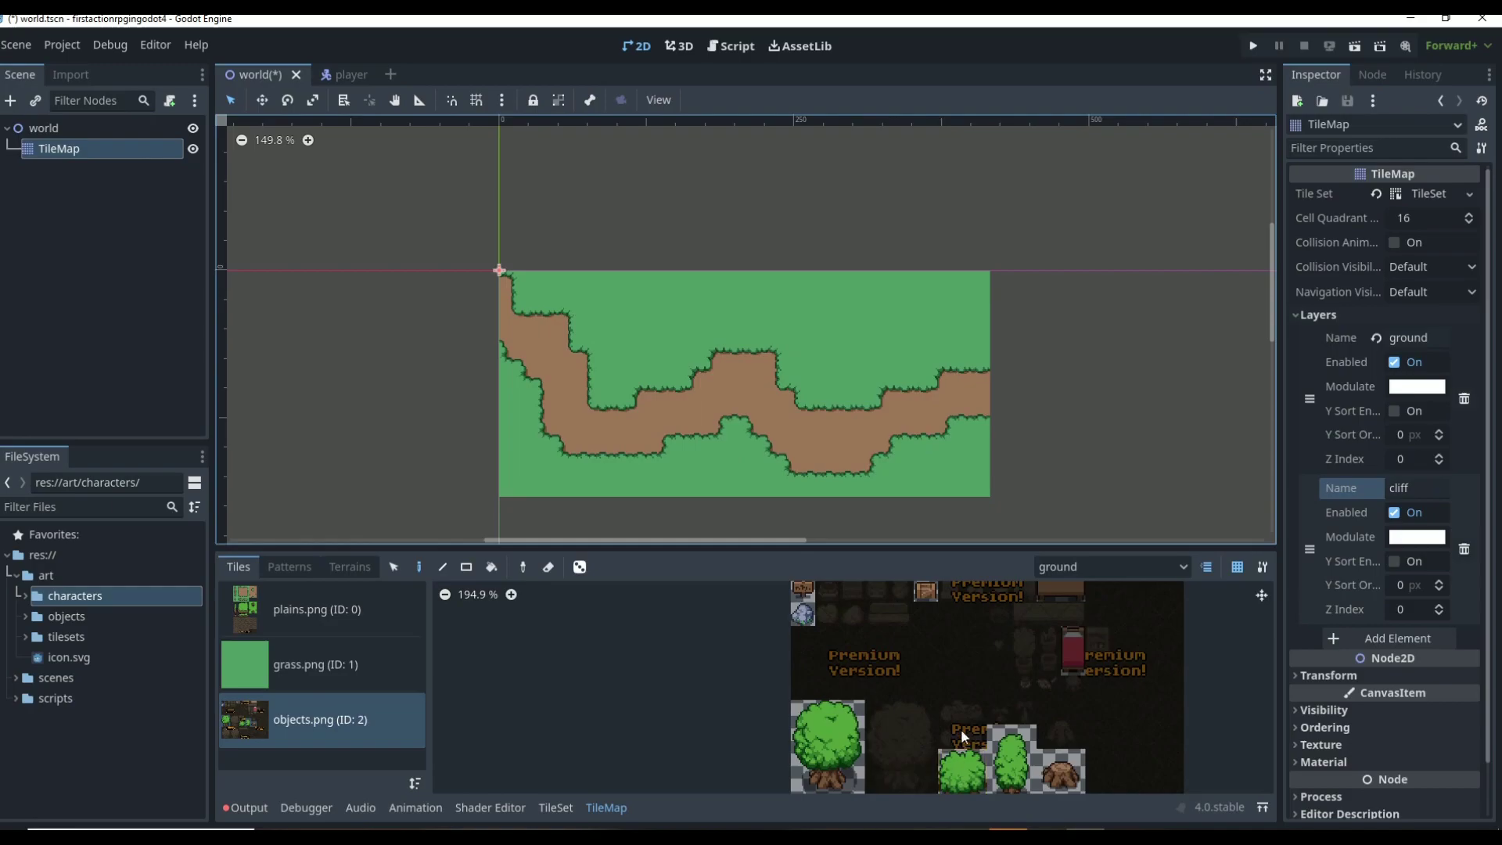
- Choose plains.png as the tile source and make cliff the active painting layer
scroll(960, 729, "down", 3)
scroll(1003, 735, "up", 3)
left_click(283, 618)
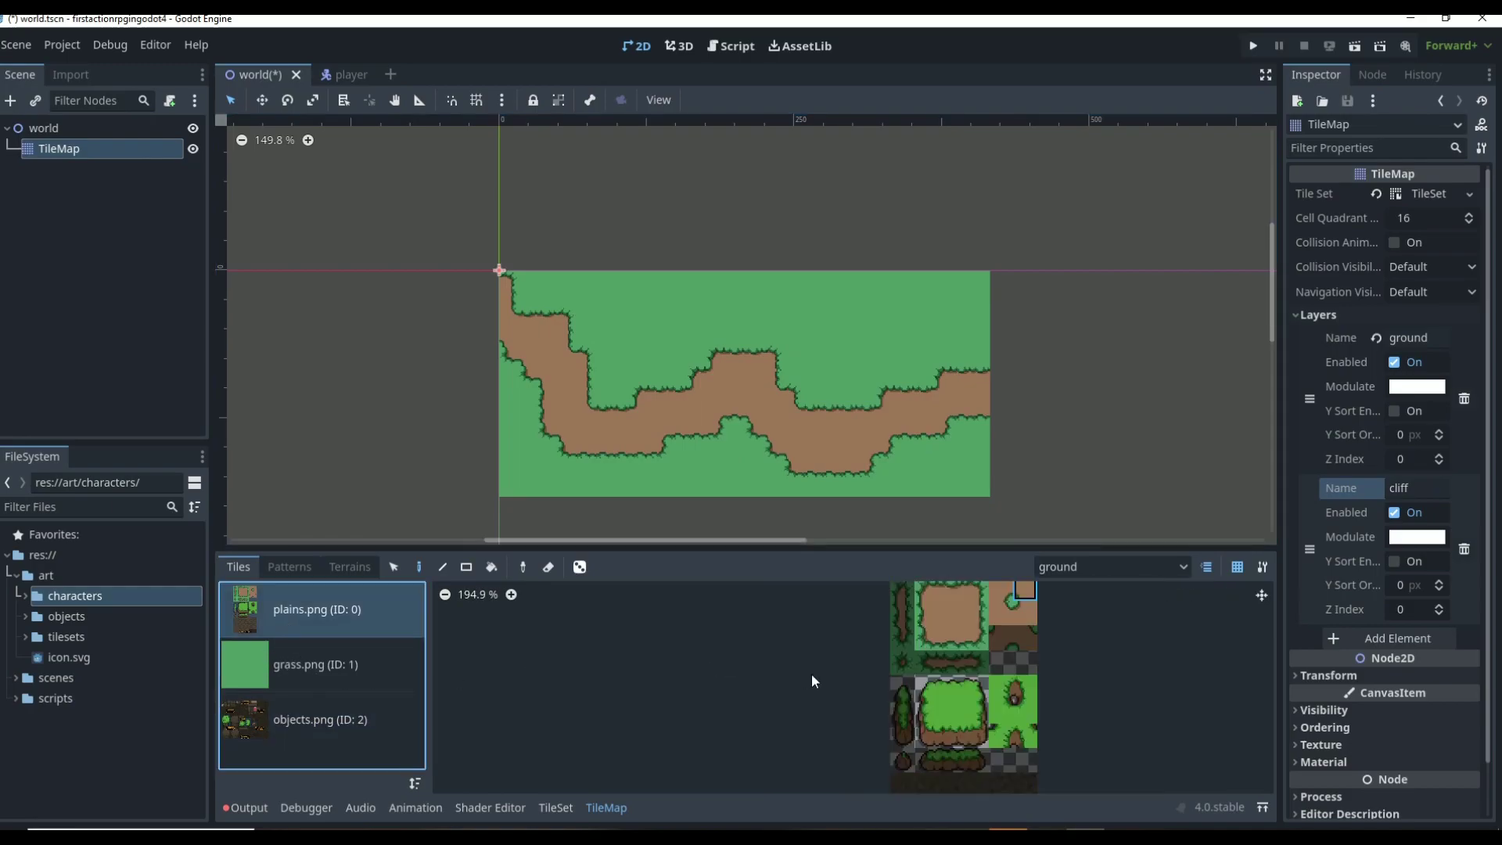
left_click(959, 735)
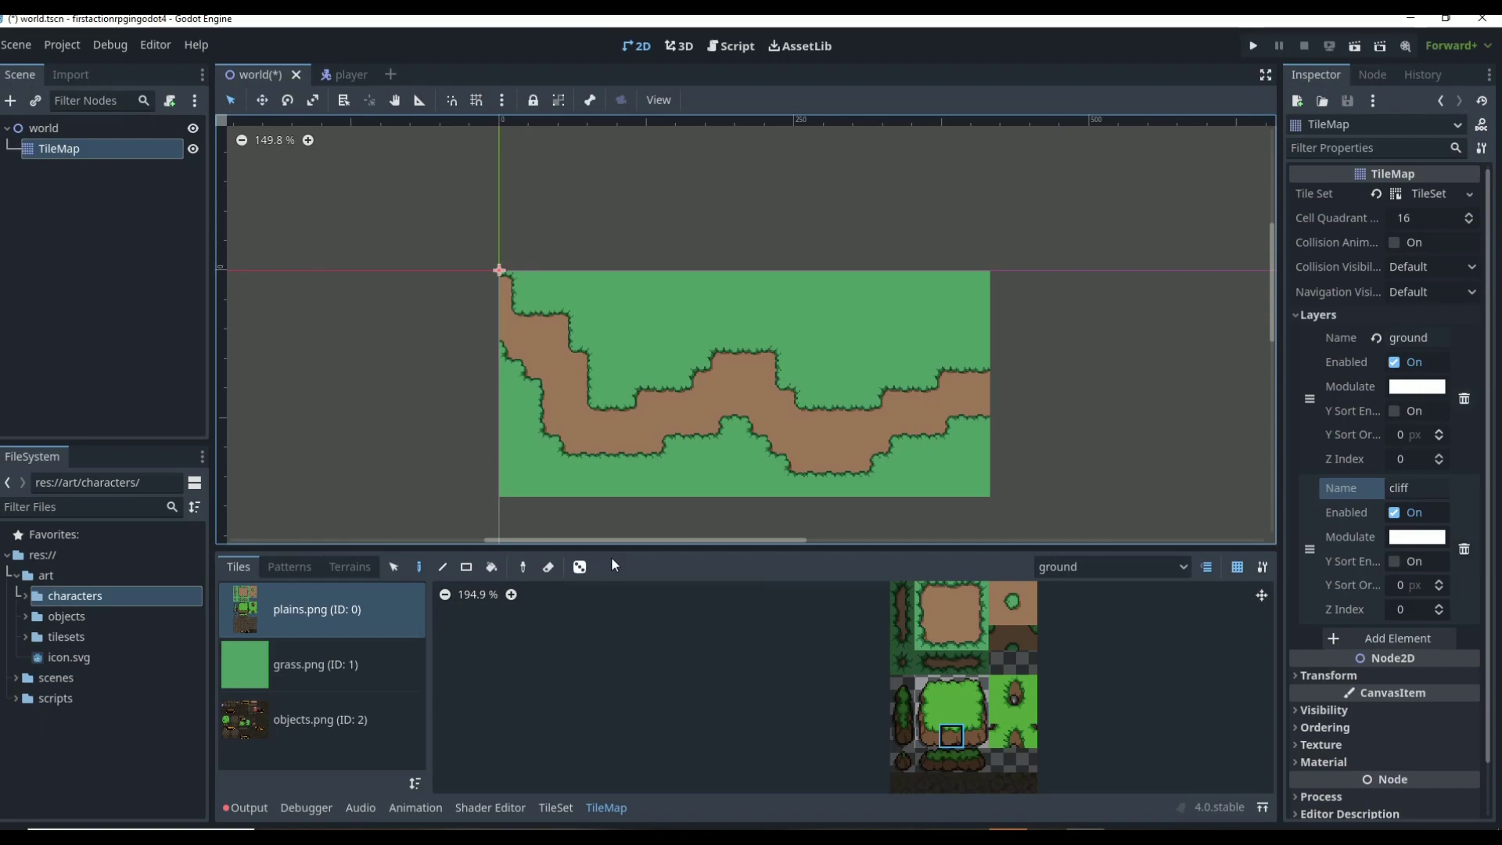
left_click(1092, 568)
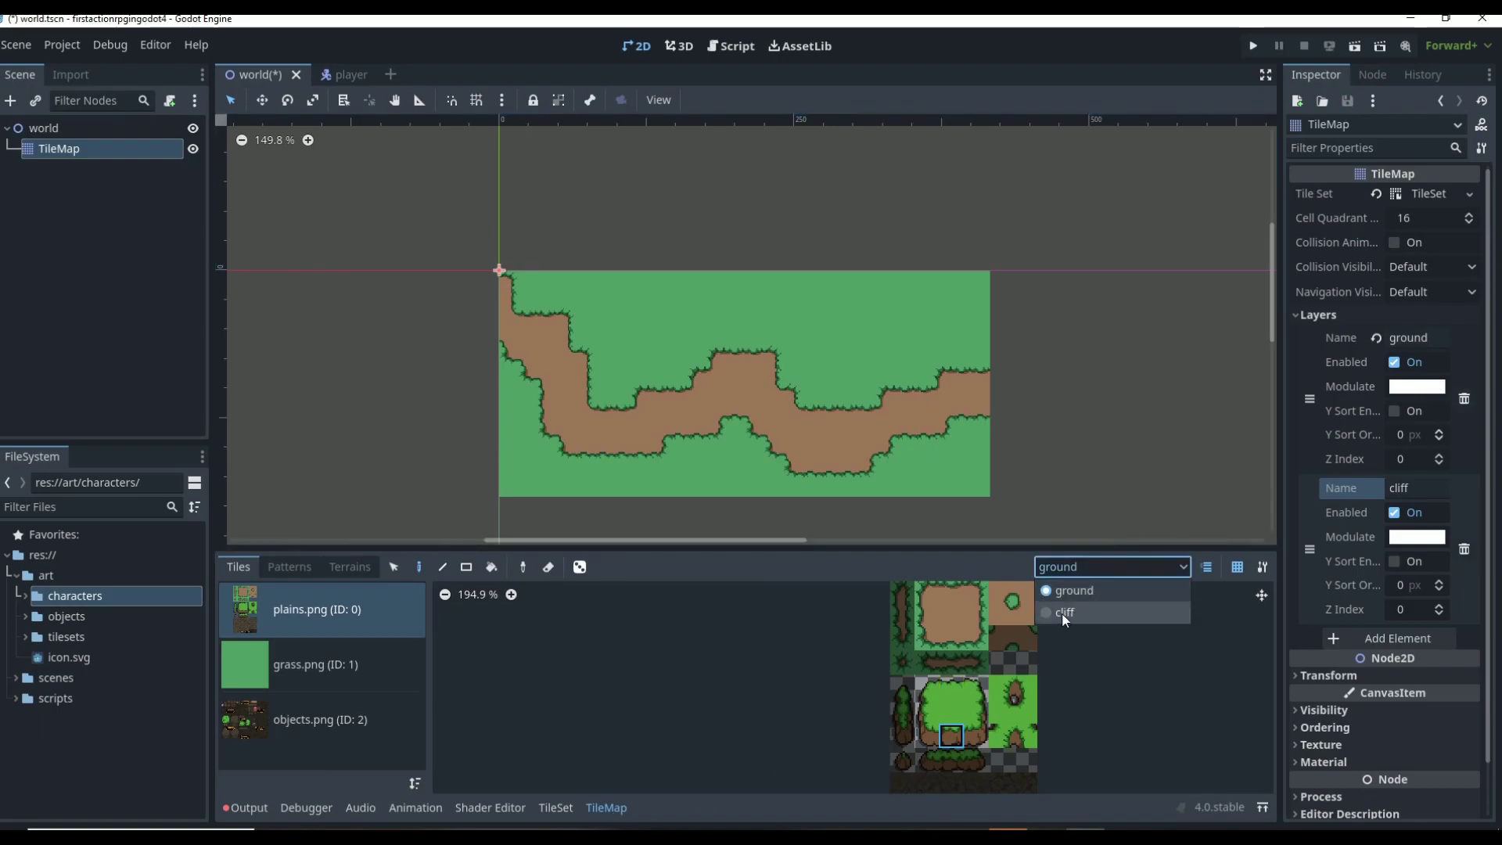
left_click(1065, 614)
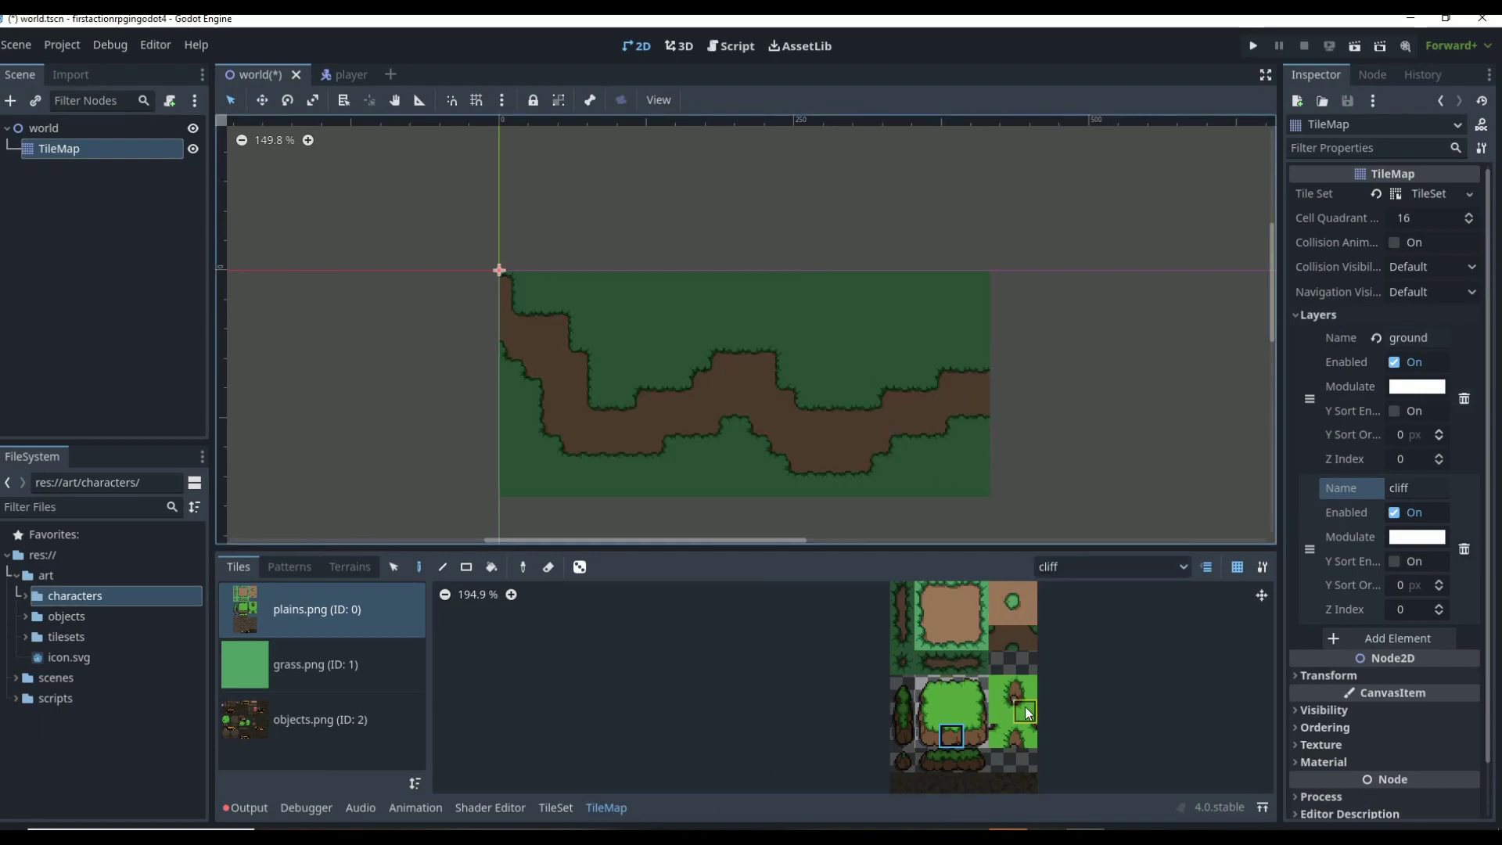
- Try to place a plains.png cliff bottom-edge tile on the upper grass area, and reselect the TileMap node
left_click(975, 736)
scroll(978, 289, "up", 5)
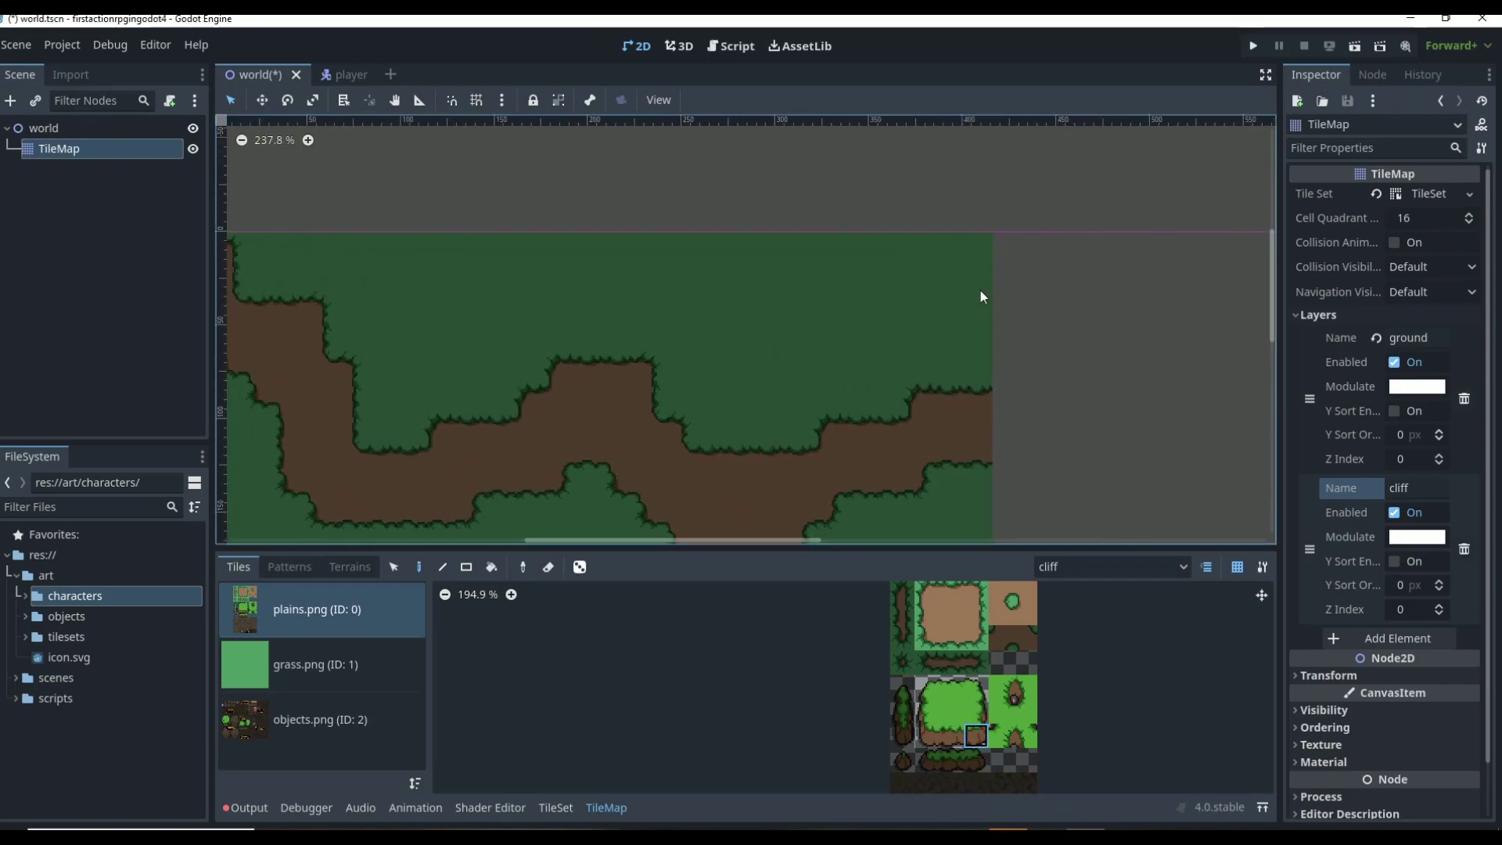
left_click(419, 566)
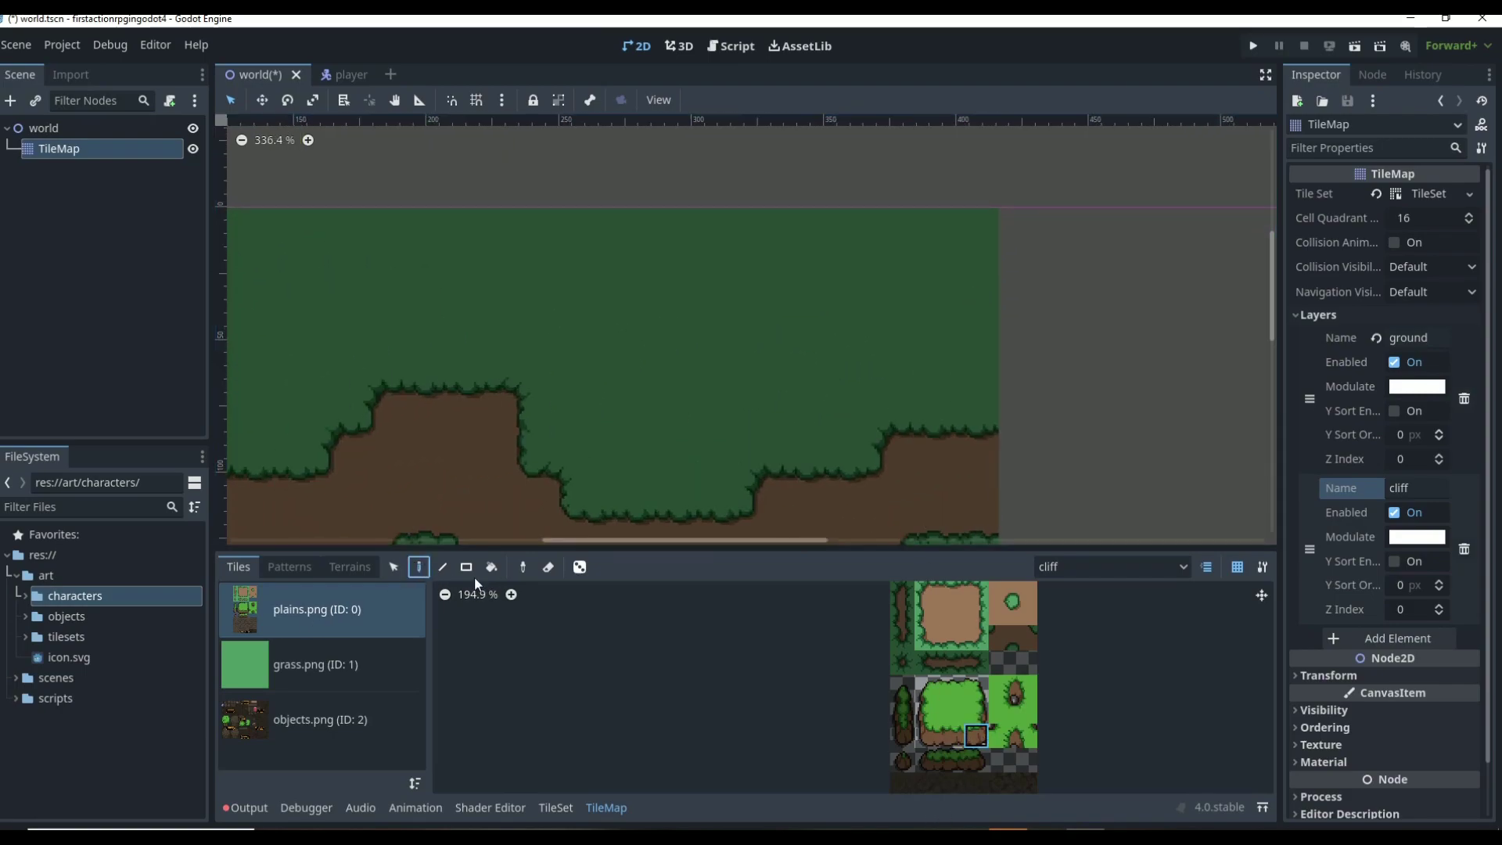
left_click(948, 734)
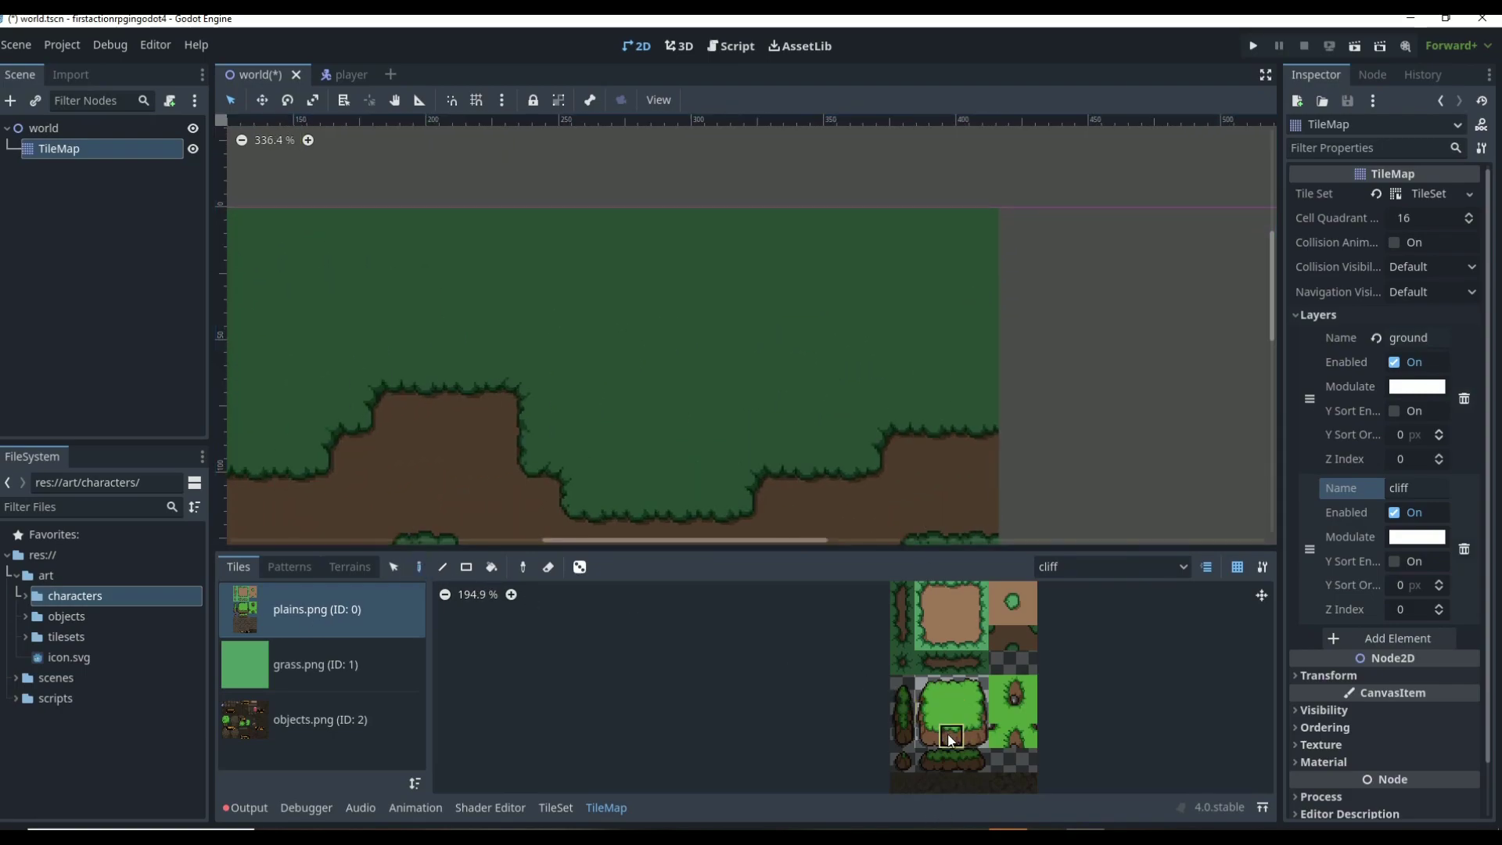
left_click(854, 305)
left_click(47, 147)
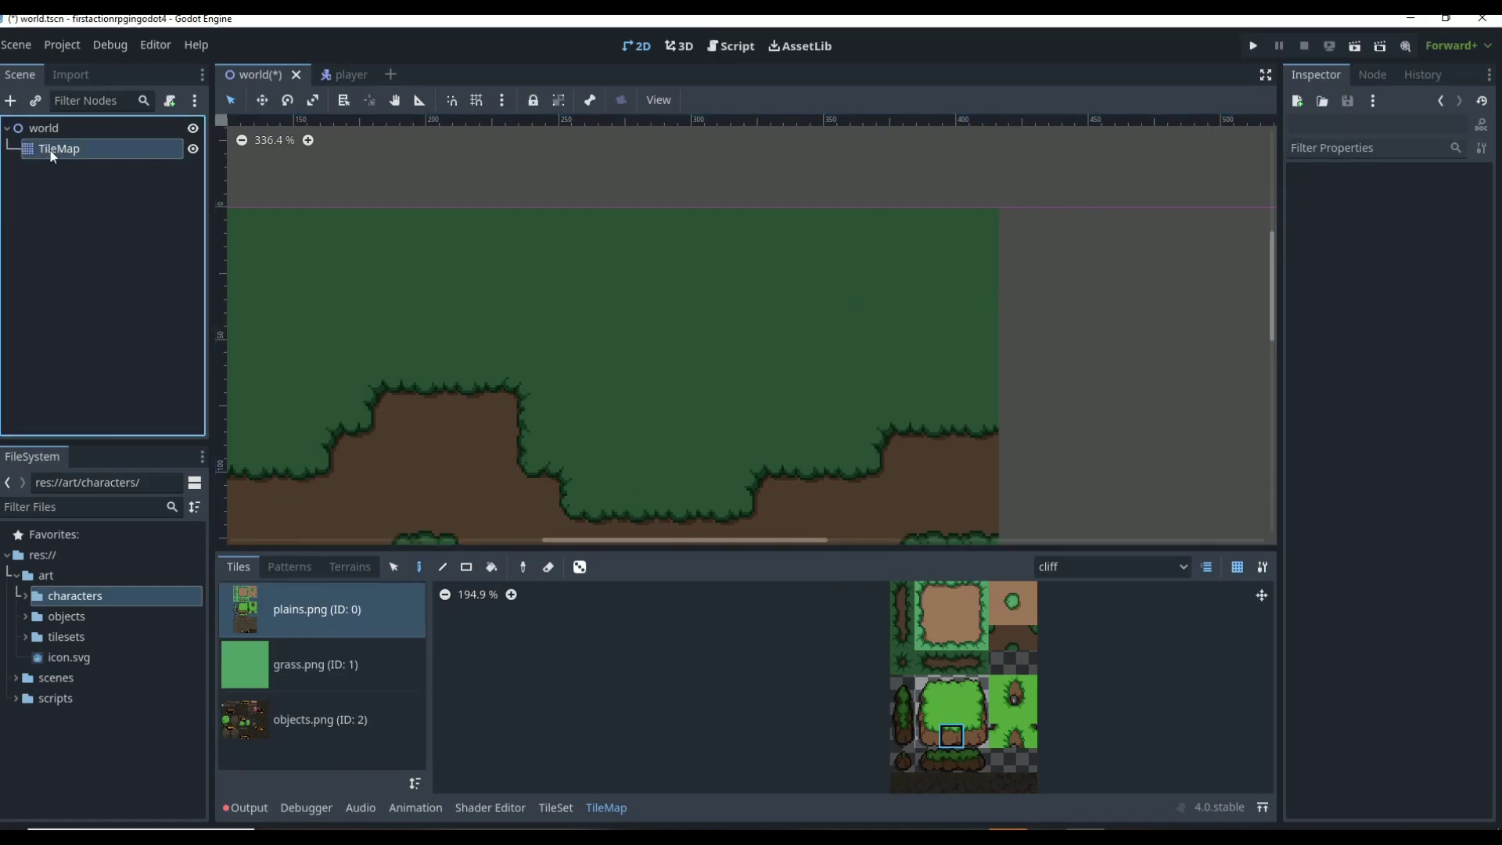
- Examine the plains.png cliff tiles in the TileSet's Select, Paint and Setup modes, and return to TileMap painting
left_click(1420, 190)
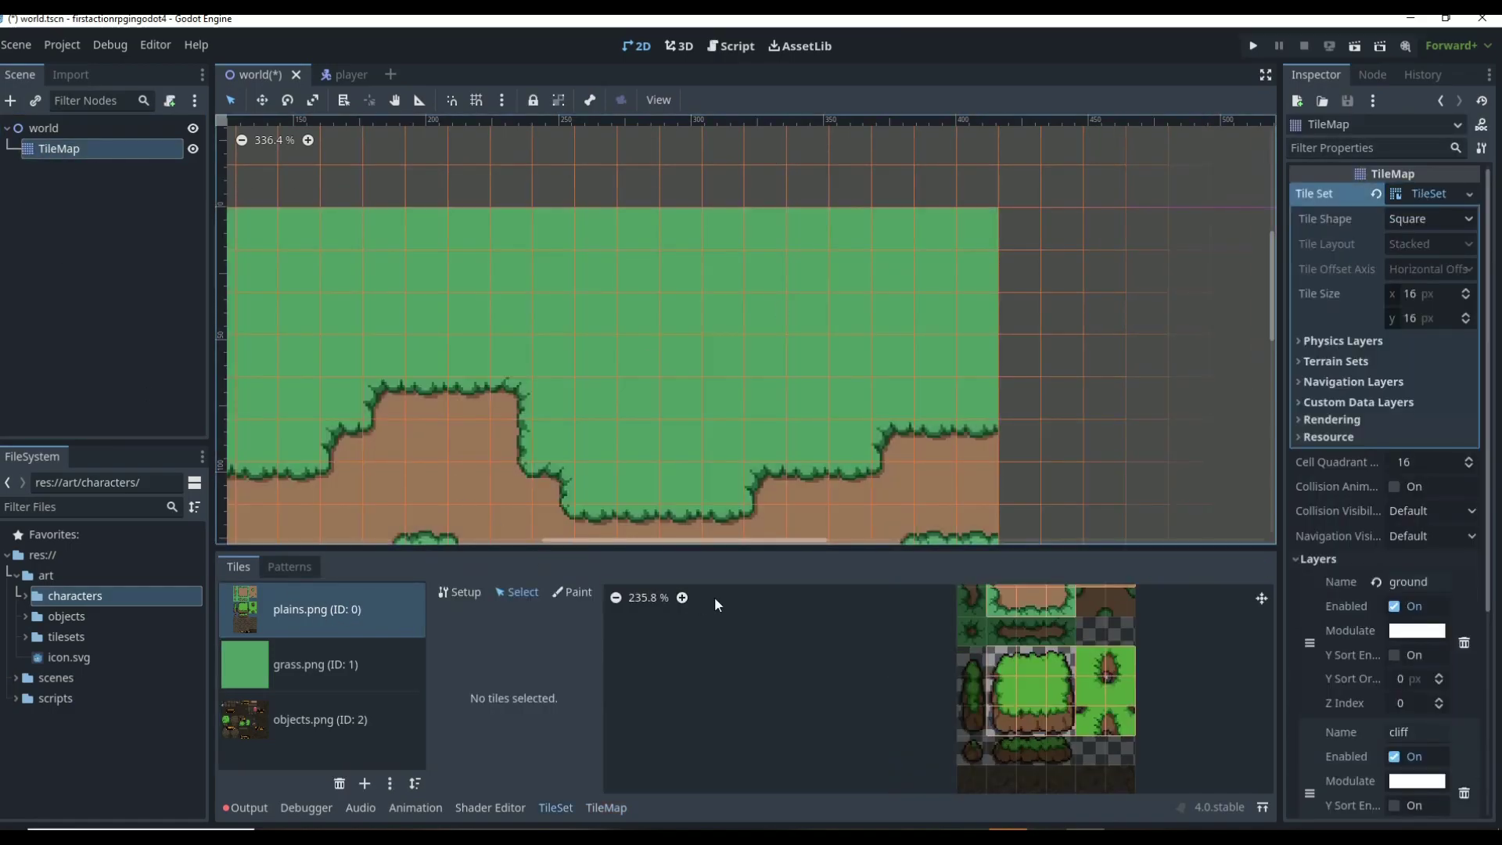
scroll(818, 454, "down", 2)
left_click(1044, 721)
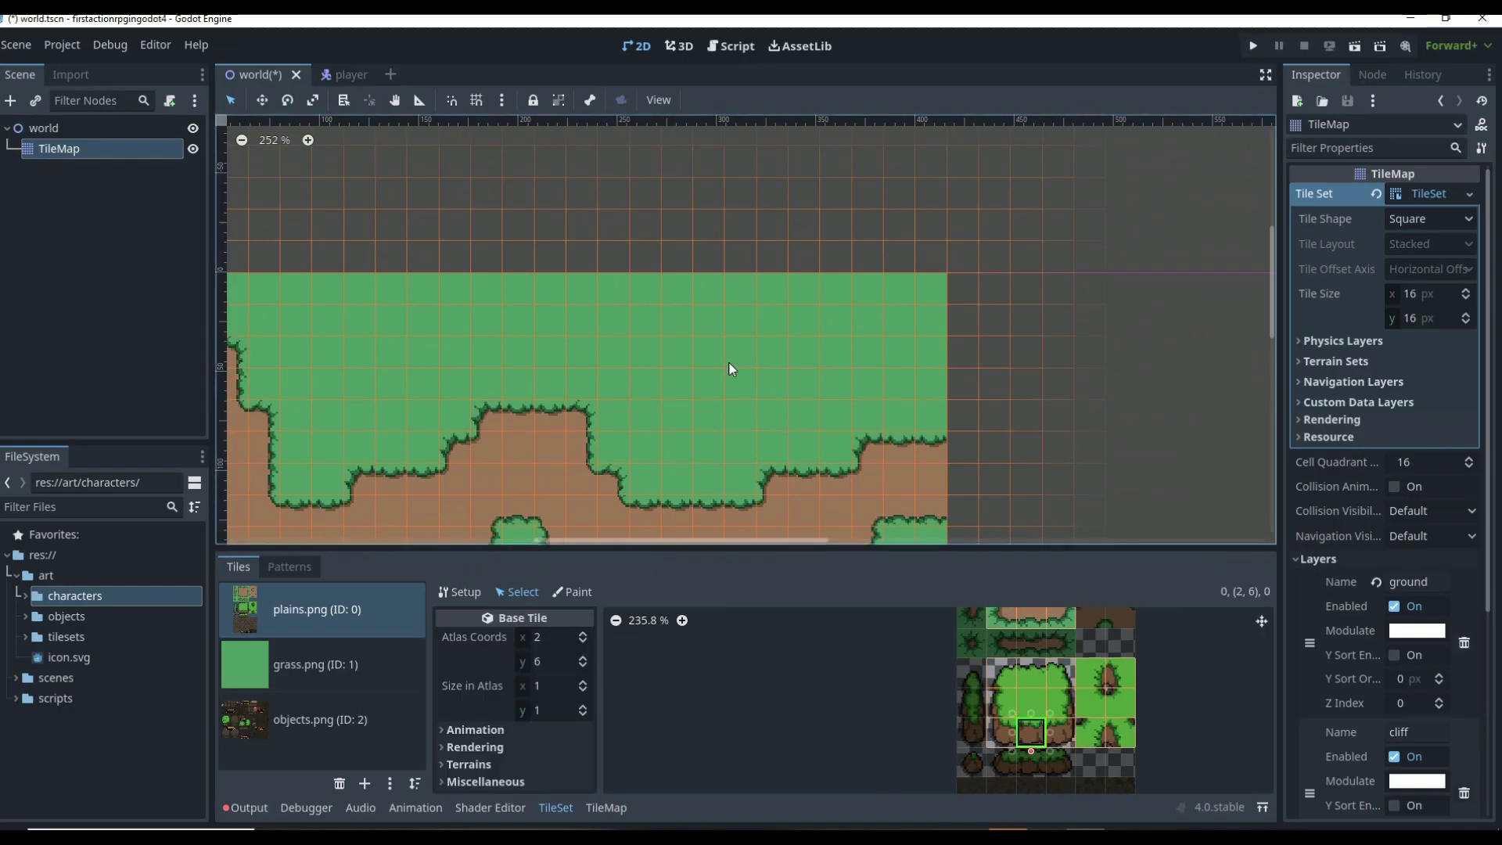
left_click(571, 592)
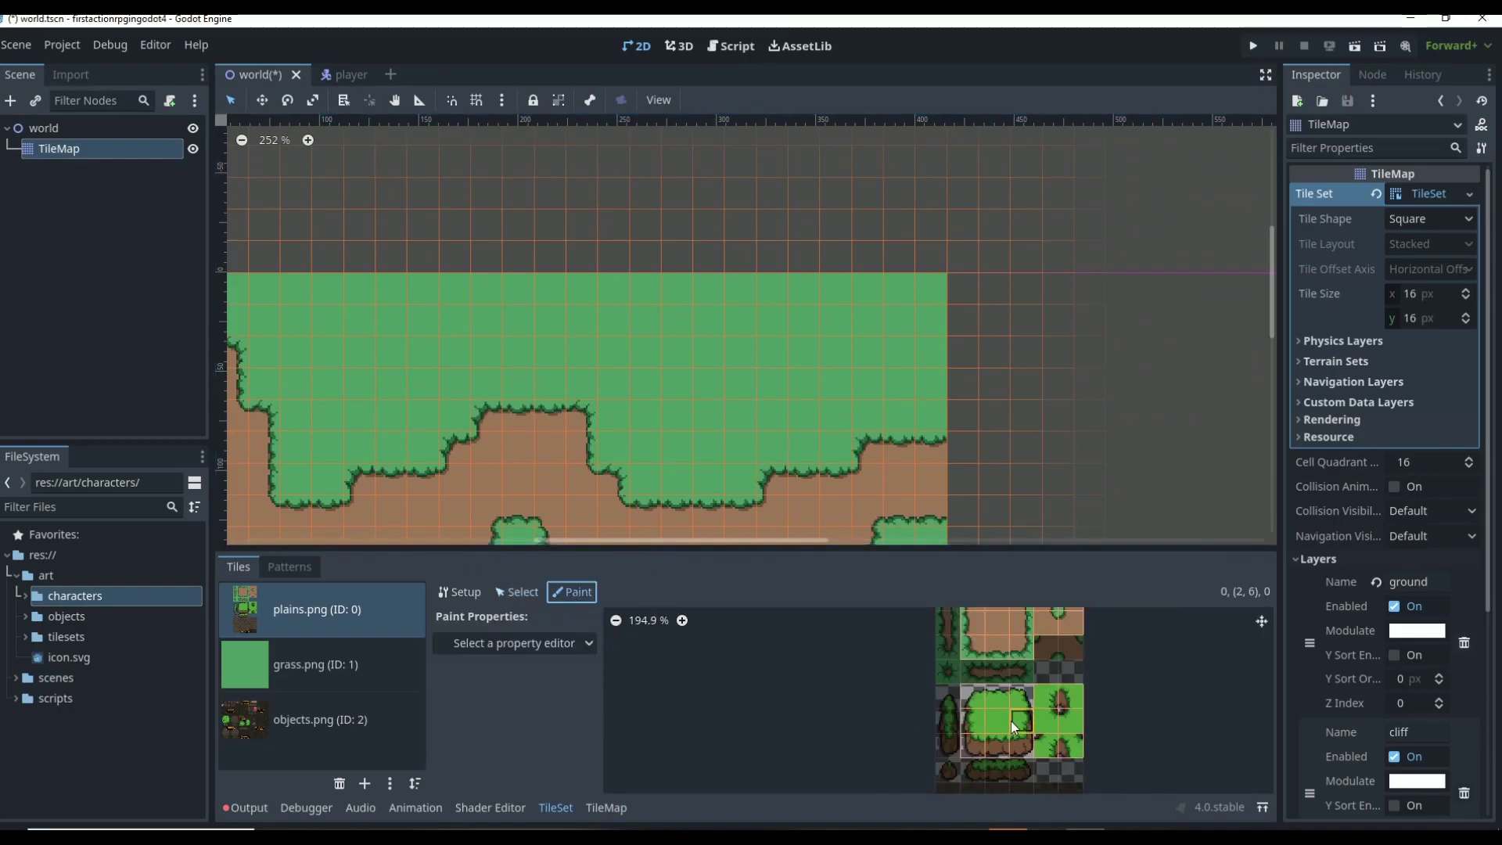
left_click(459, 595)
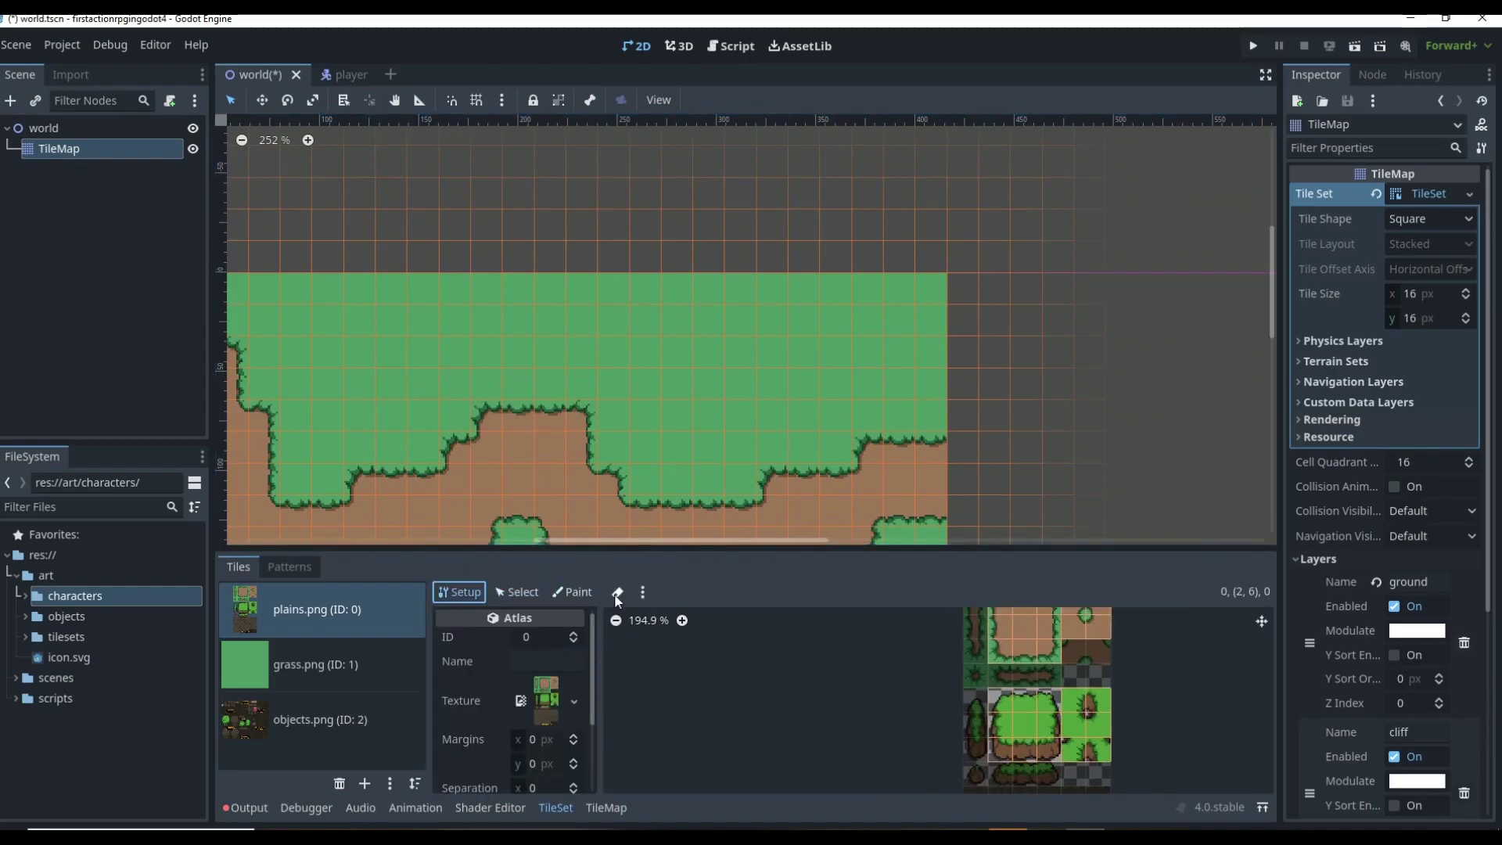
left_click(569, 592)
left_click(463, 592)
left_click(607, 808)
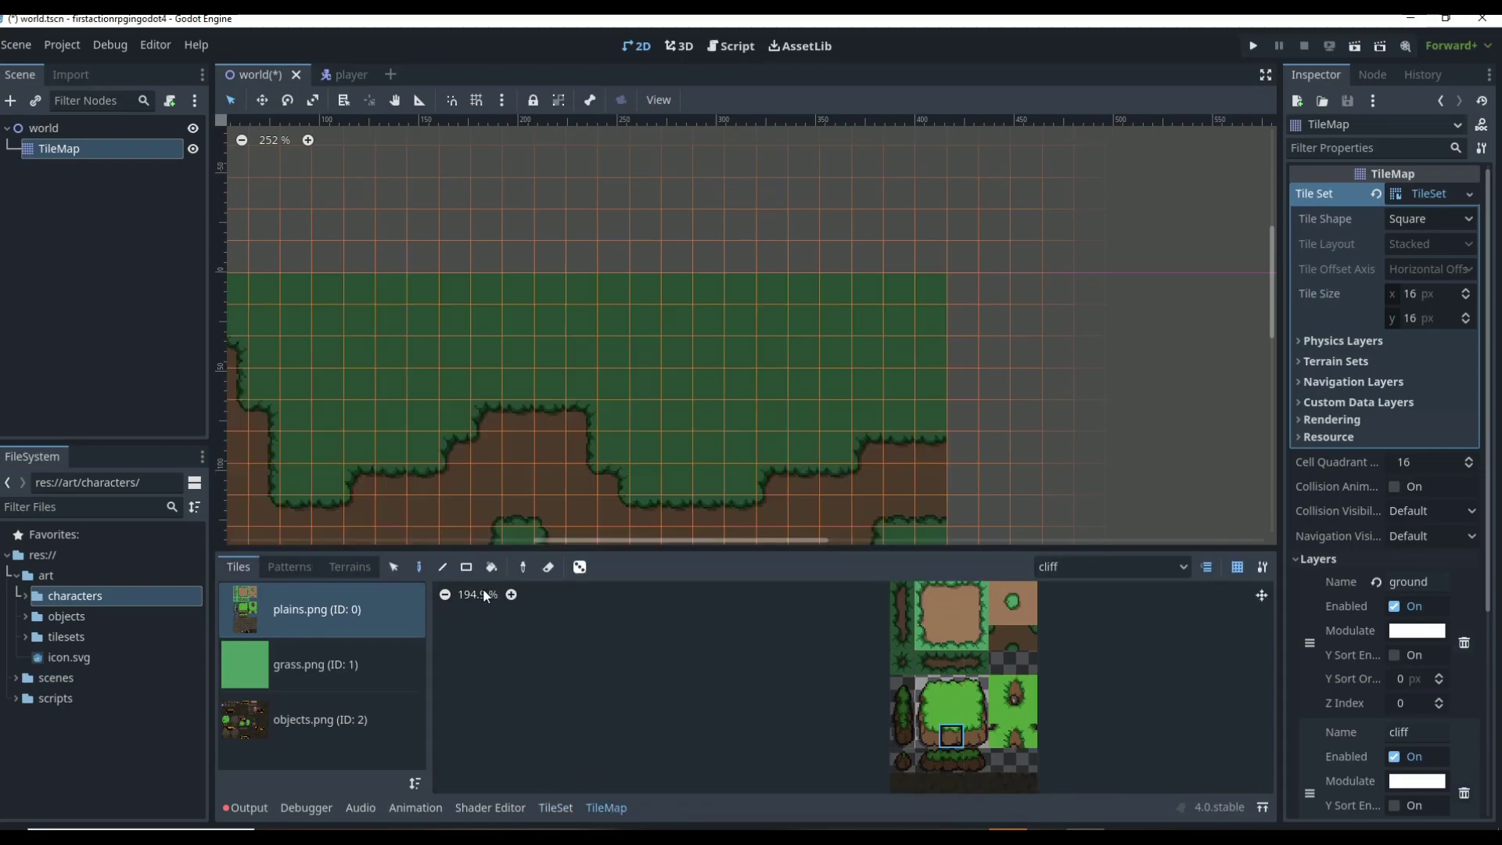
- Paint a row of nine plain cliff-top grass tiles along the map's upper edge, starting from its upper-right corner
left_click(416, 570)
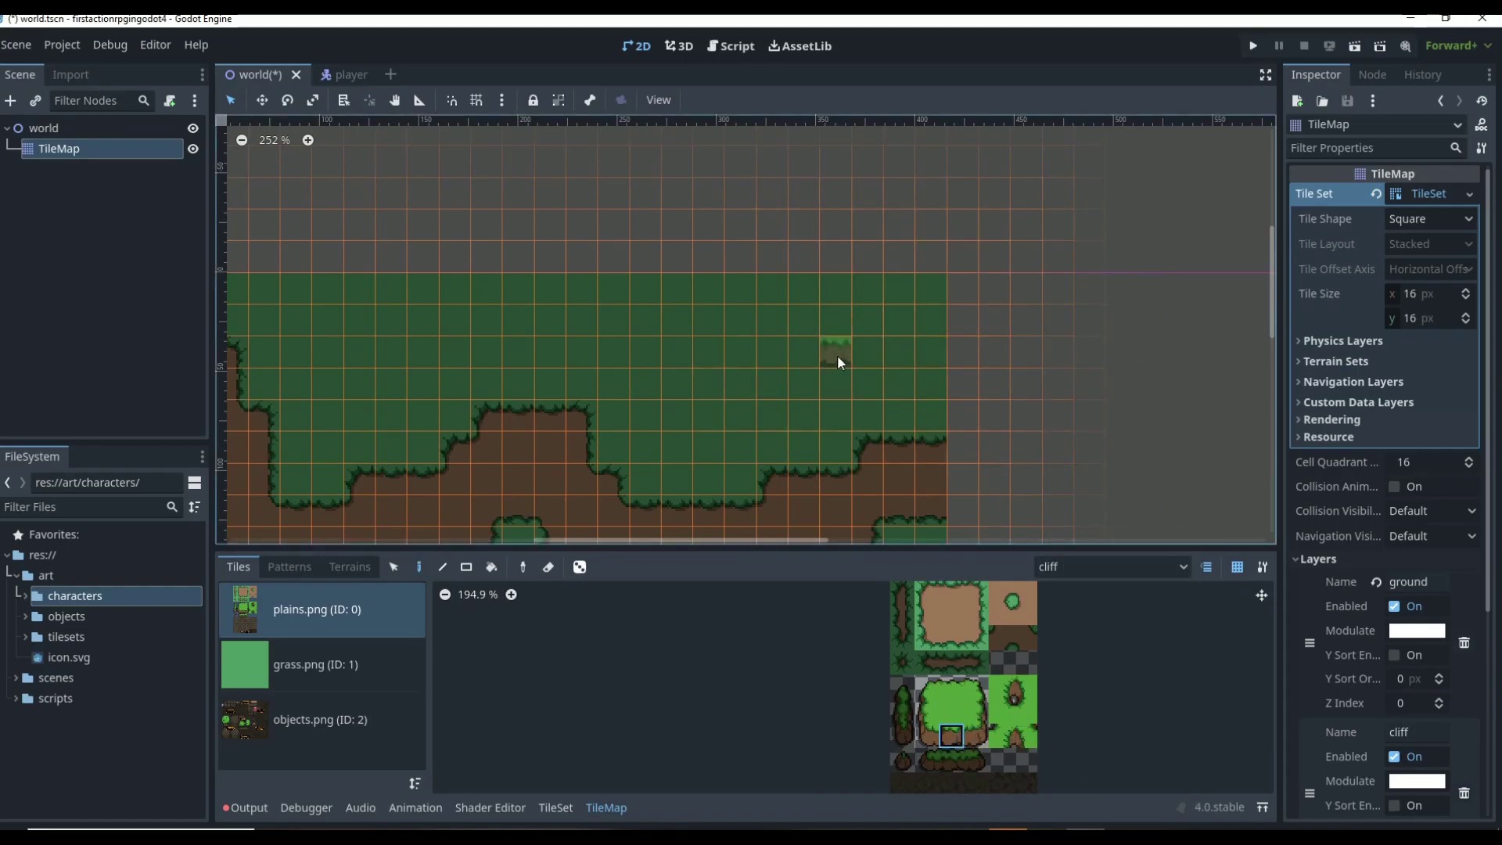
left_click_drag(940, 712, 952, 686)
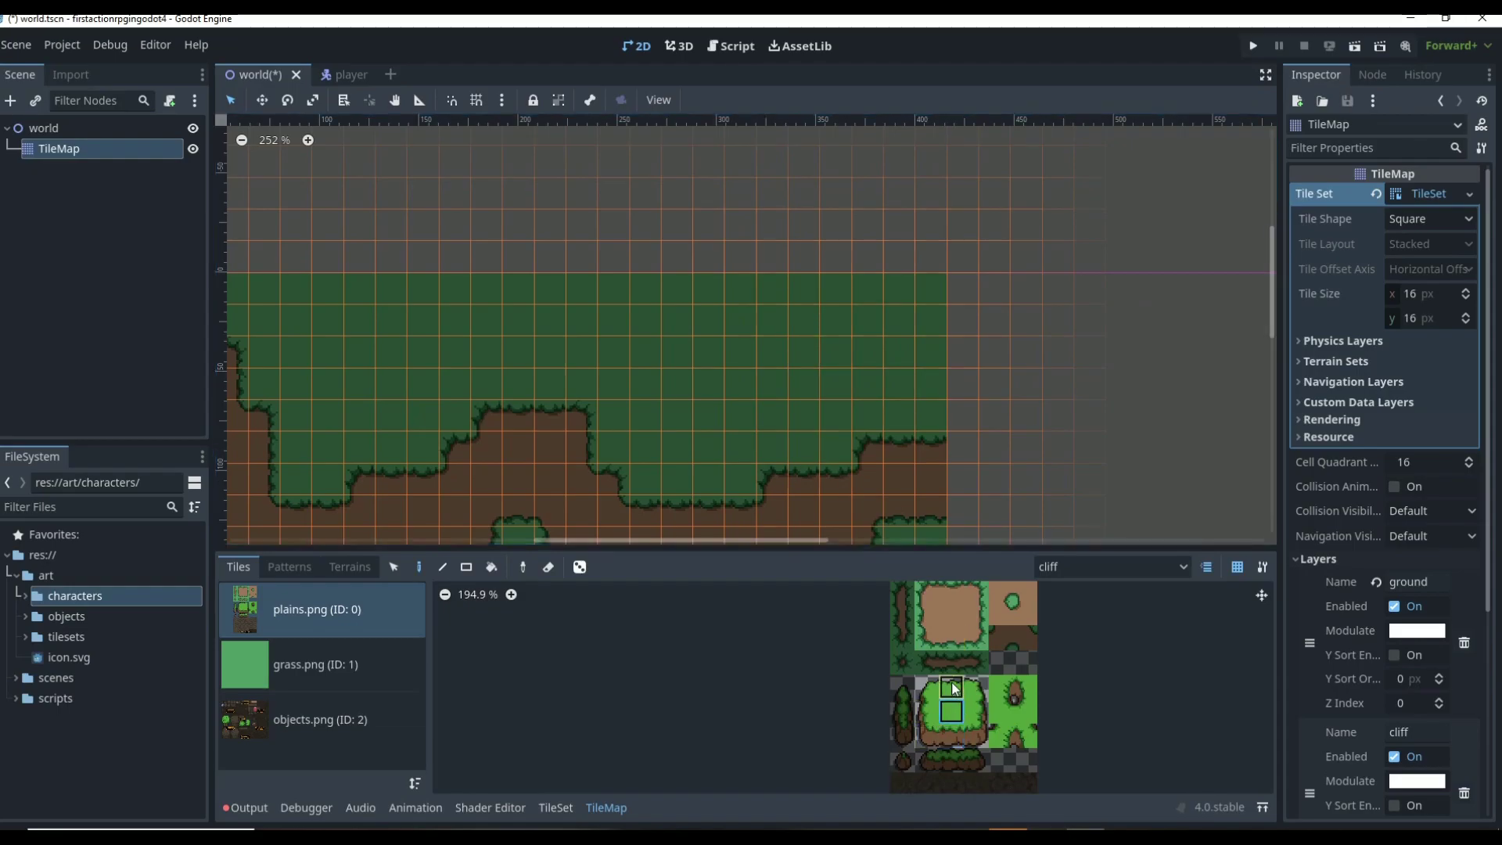
left_click(952, 711)
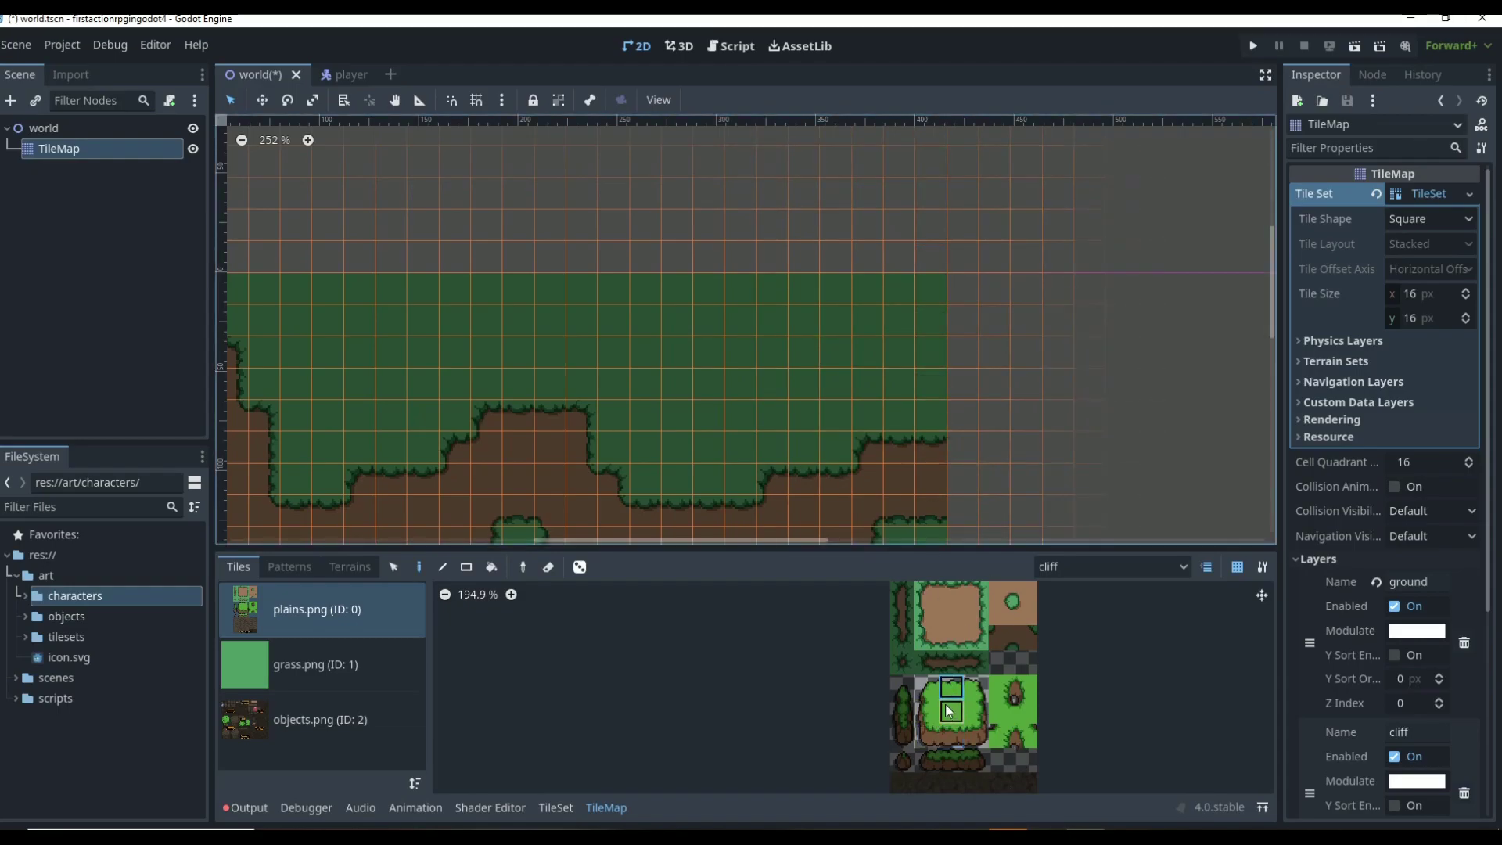
left_click(922, 290)
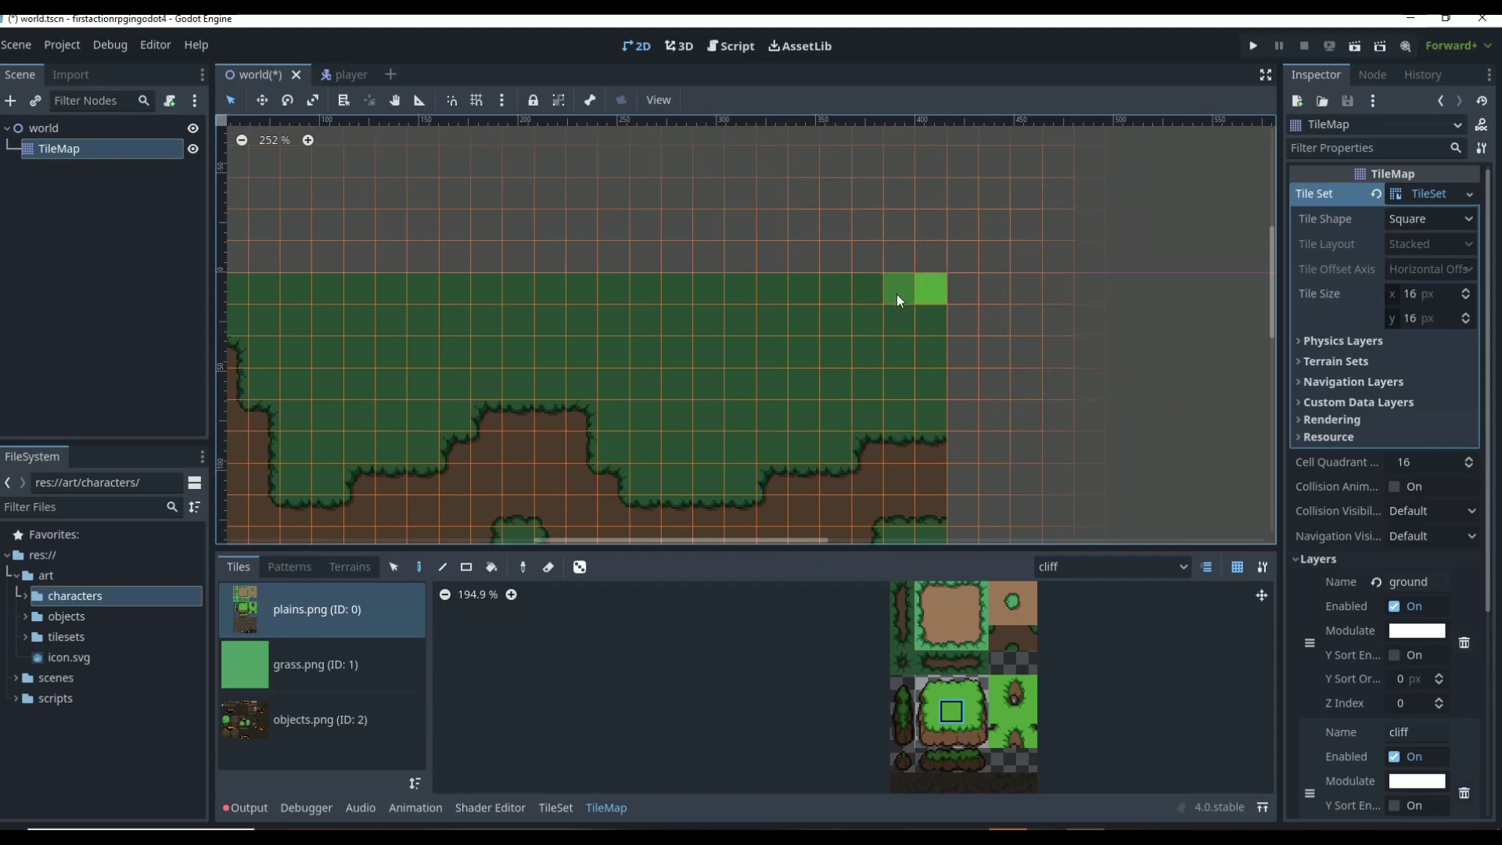
left_click(874, 297)
left_click(843, 294)
left_click(812, 292)
left_click(786, 296)
left_click(688, 293)
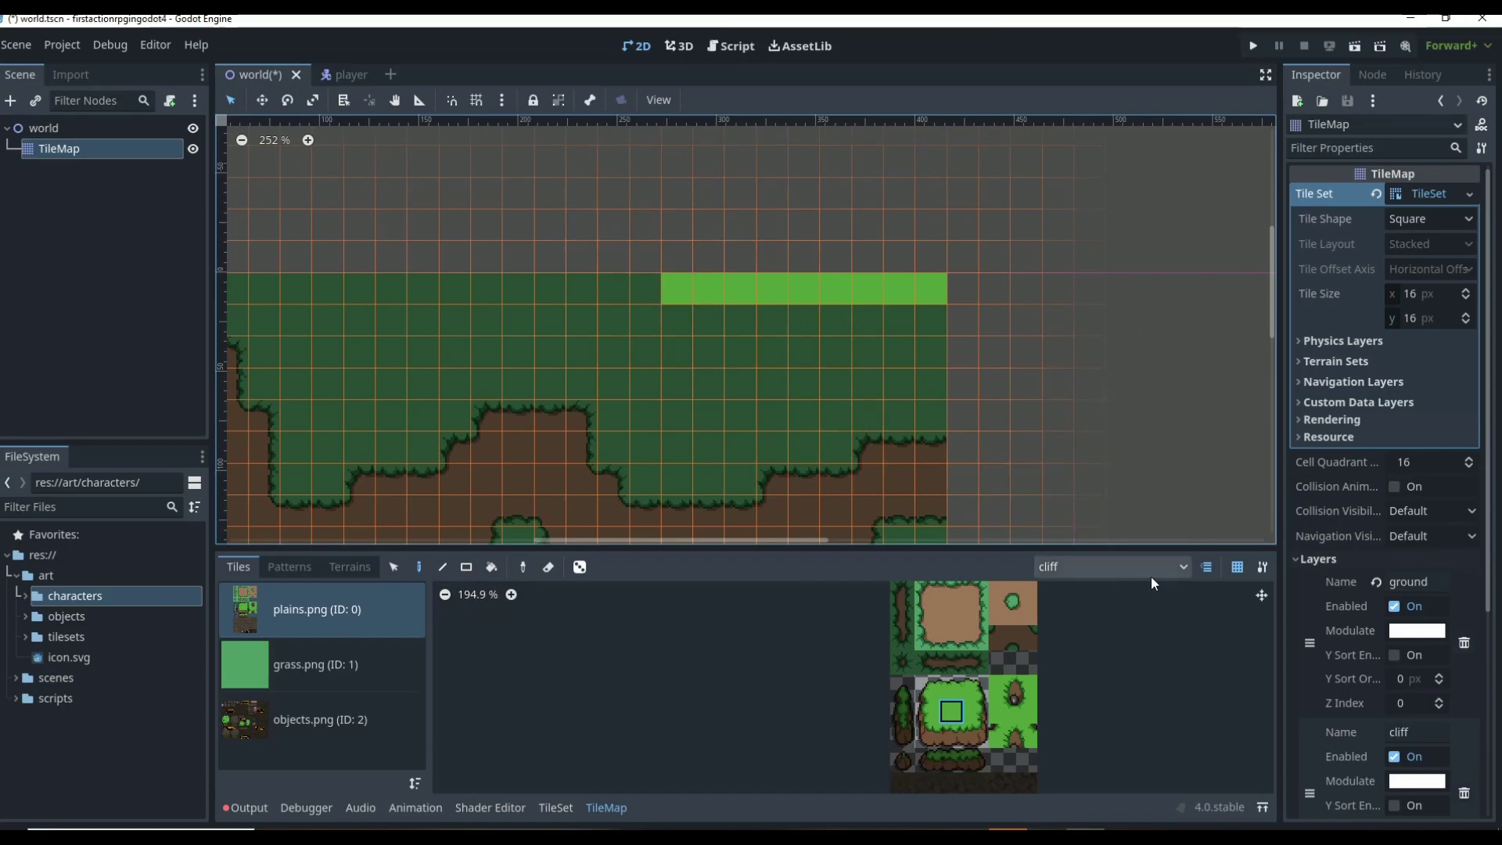
- Border the cliff's left end with left-edge and bottom-left corner tiles, and add a bottom-edge and an inner corner tile beside them
left_click(927, 711)
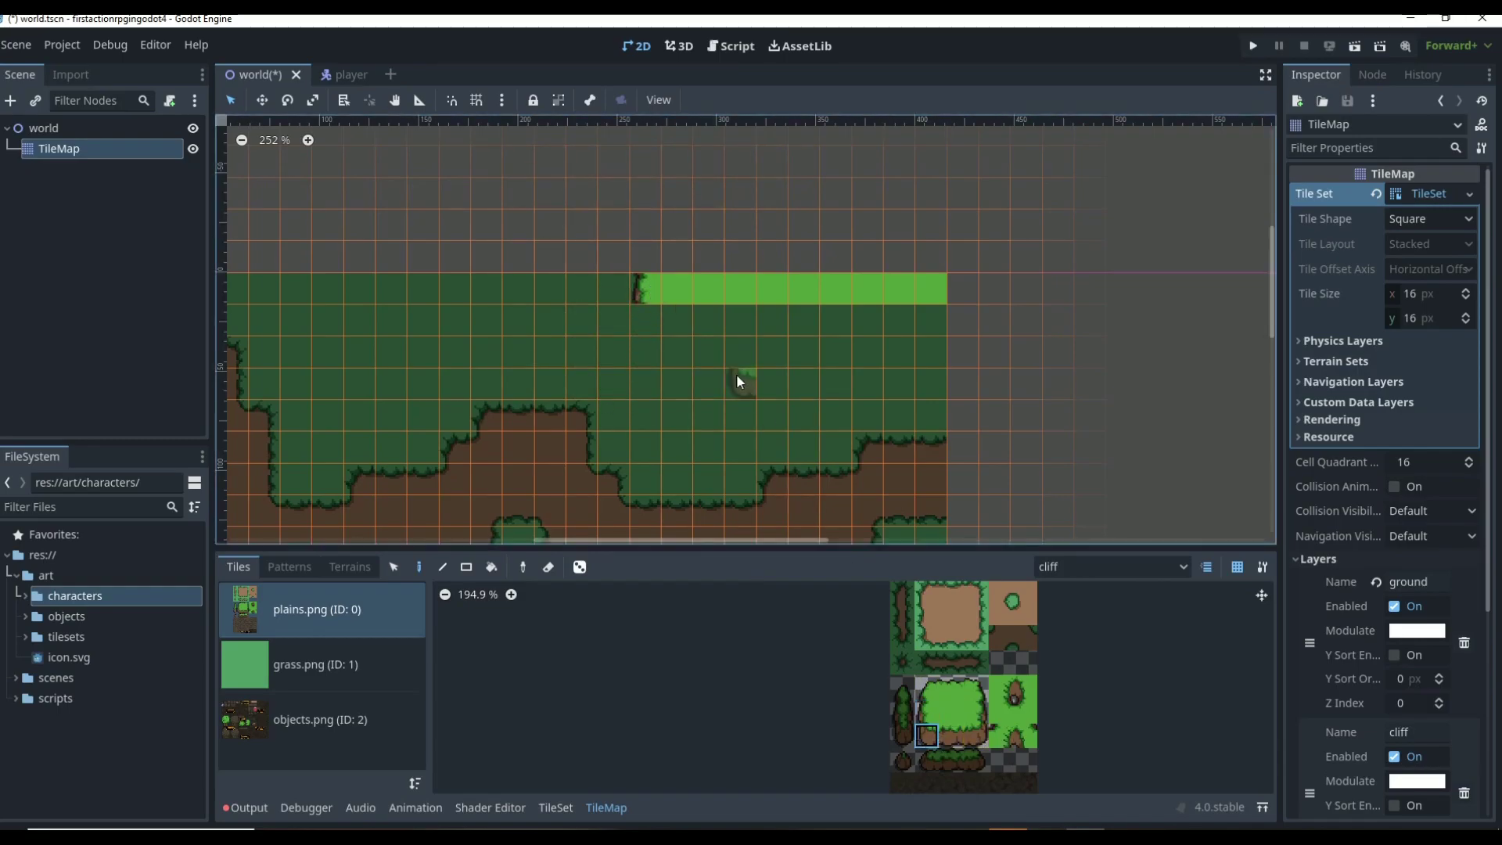
left_click(639, 314)
left_click(951, 734)
left_click(677, 331)
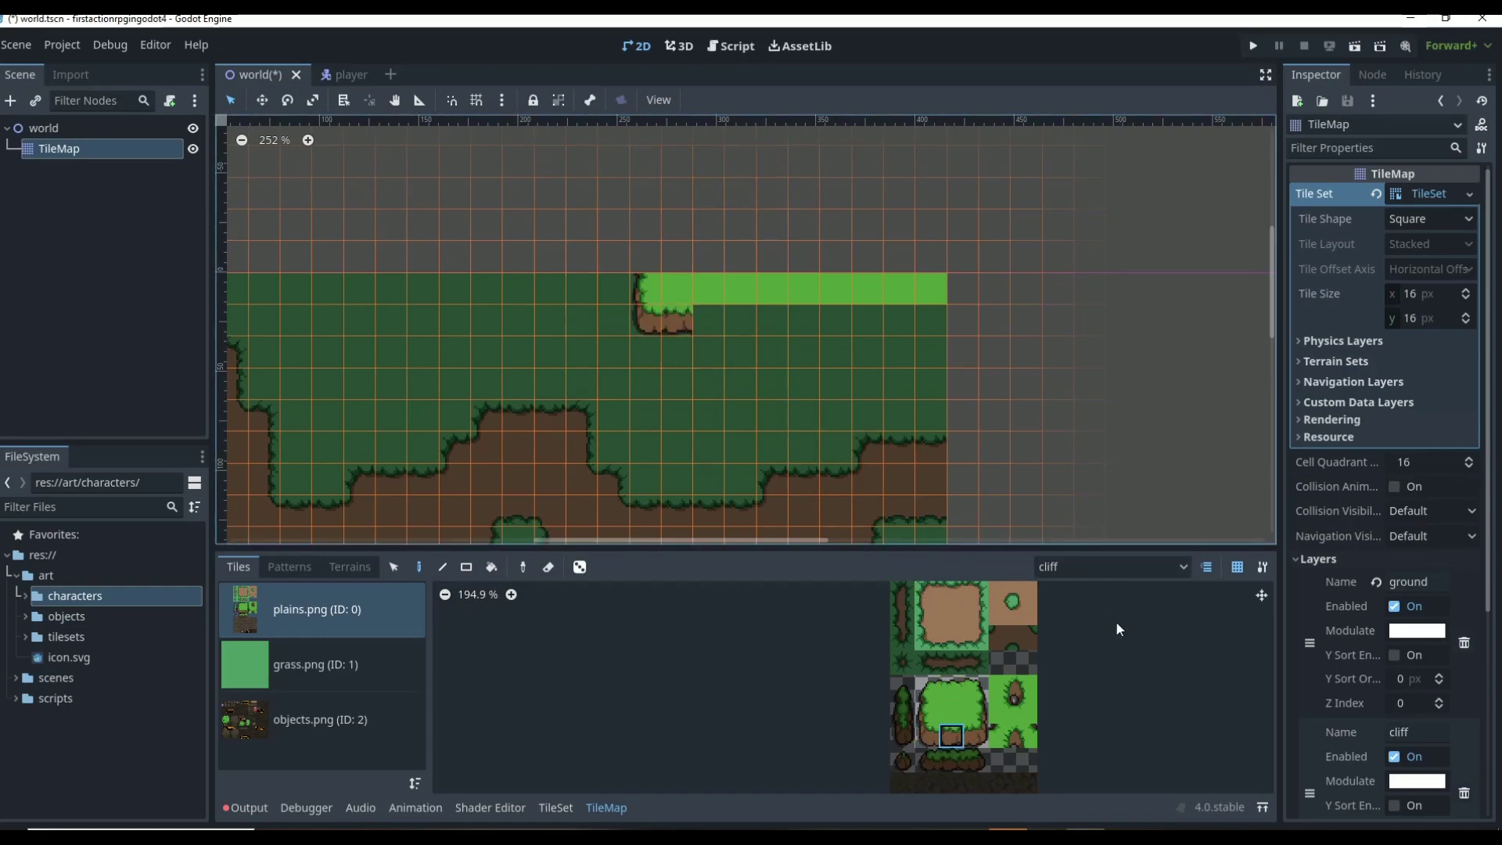
left_click(1024, 687)
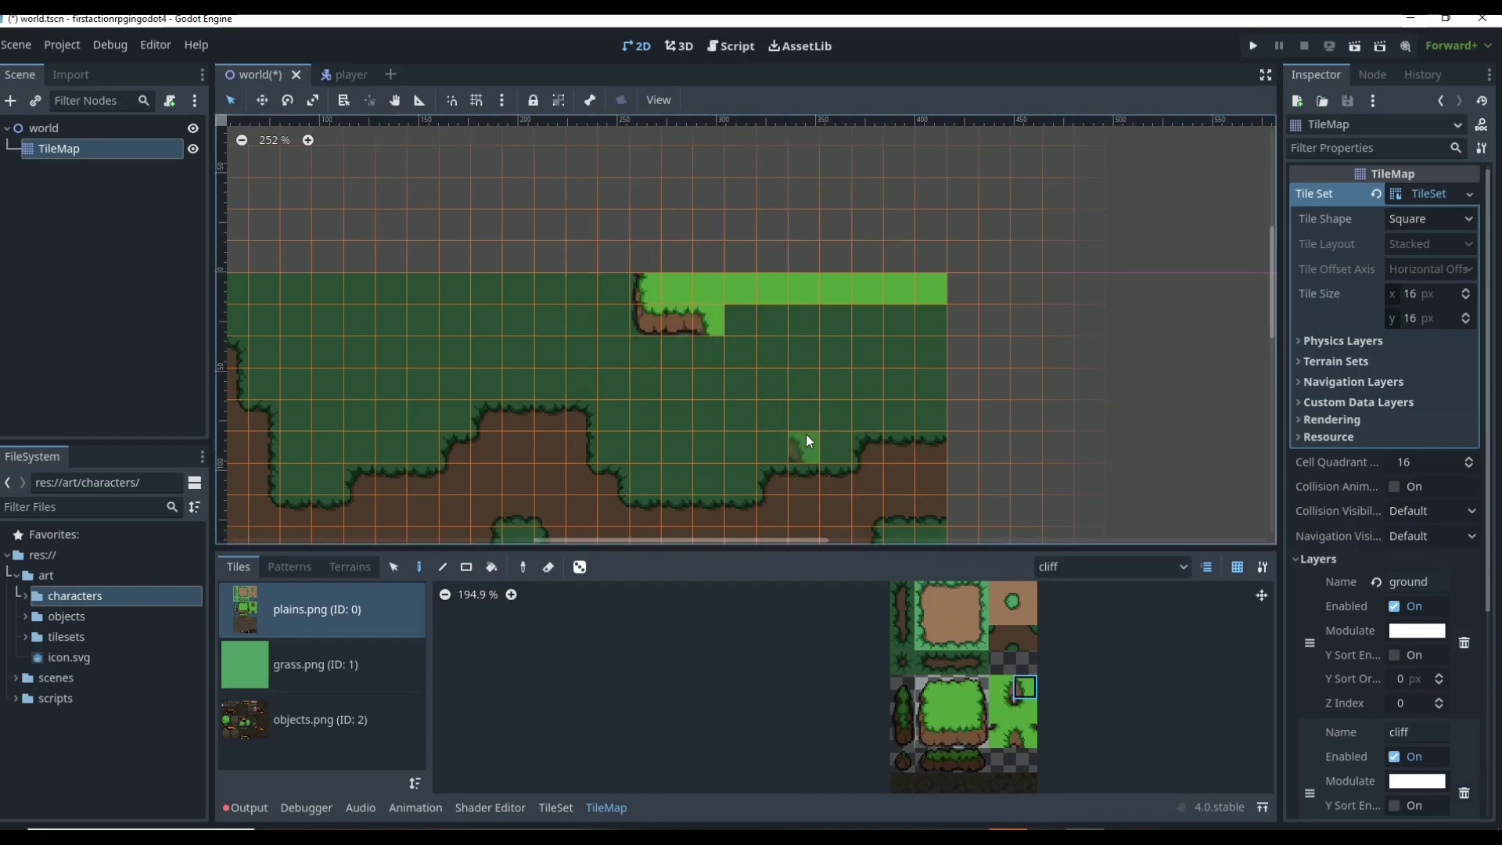
- Continue the cliff face one row lower to the map's right border with bottom-left corner and bottom-edge tiles, and fill above with cliff grass
left_click(926, 736)
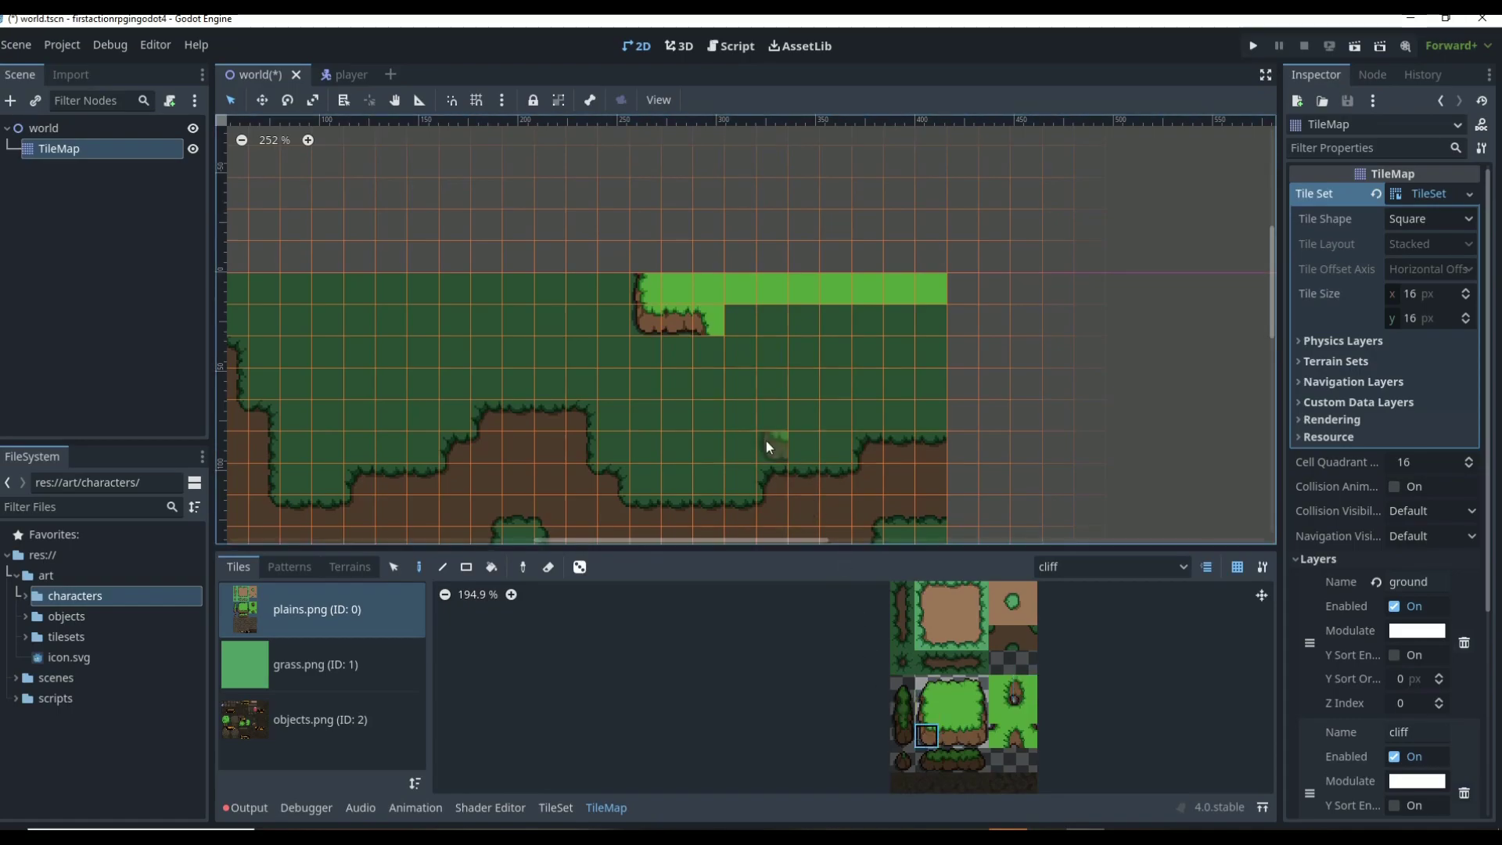
left_click(708, 354)
left_click(952, 735)
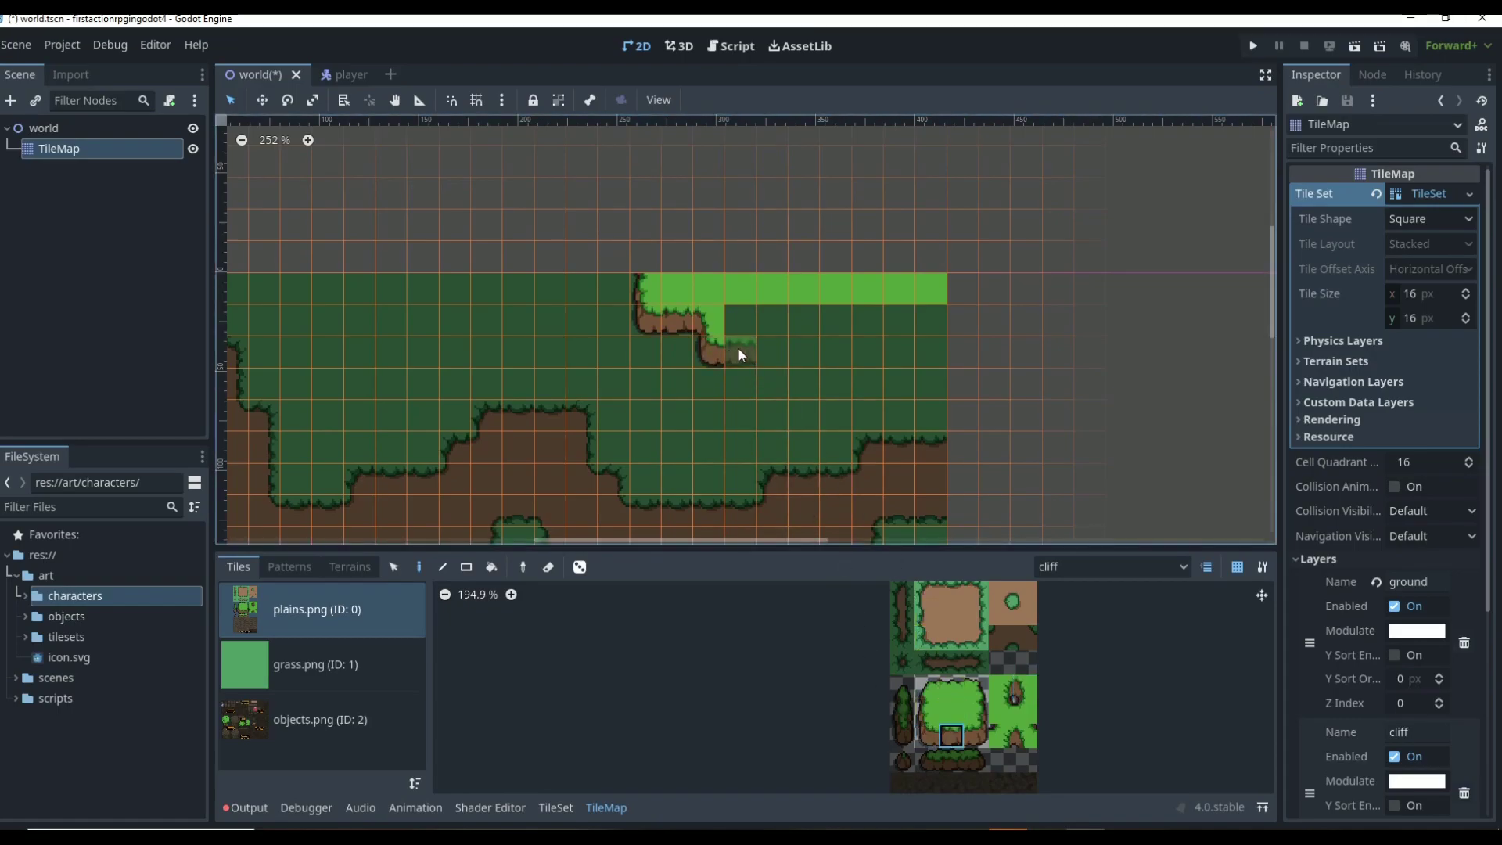
left_click_drag(734, 353, 844, 354)
left_click(951, 710)
left_click_drag(931, 335, 818, 320)
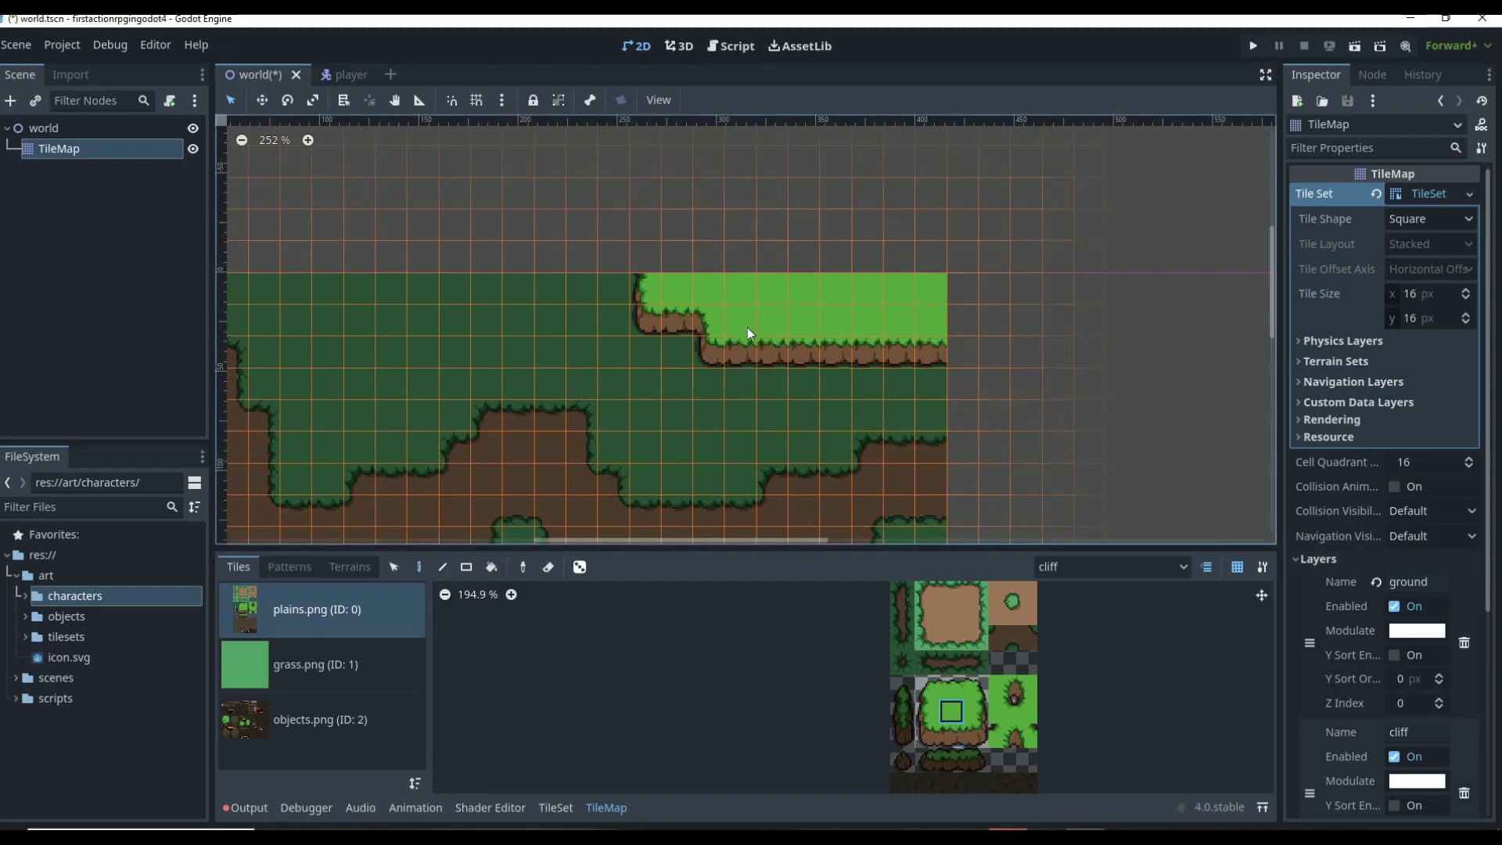
- Run the project to check the painted ground and cliff in the game window, and close it
scroll(840, 410, "down", 6)
scroll(778, 454, "up", 5)
scroll(780, 456, "up", 1)
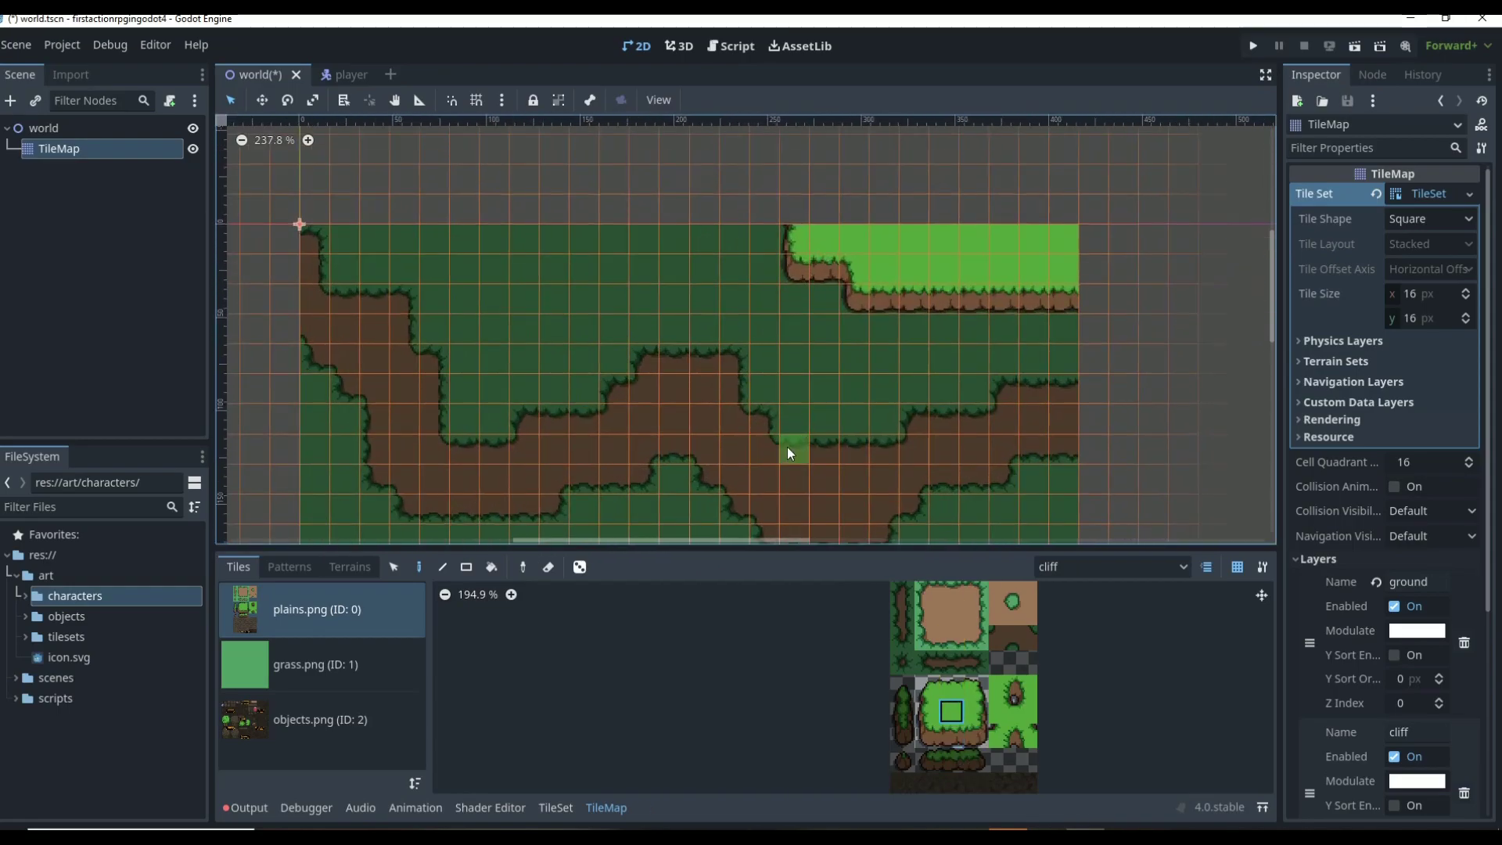
key("F5")
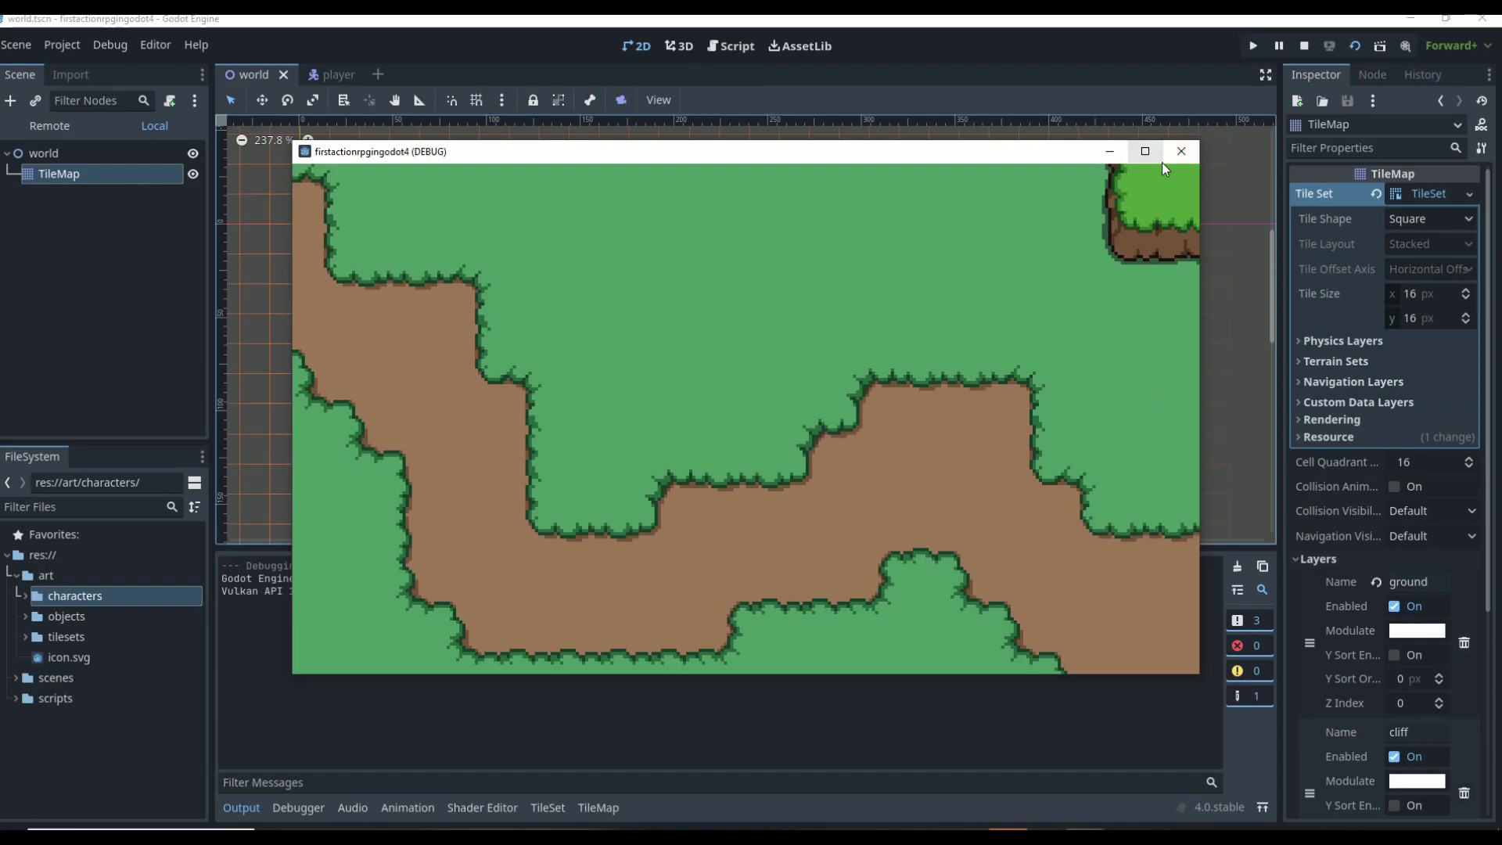
left_click(1181, 152)
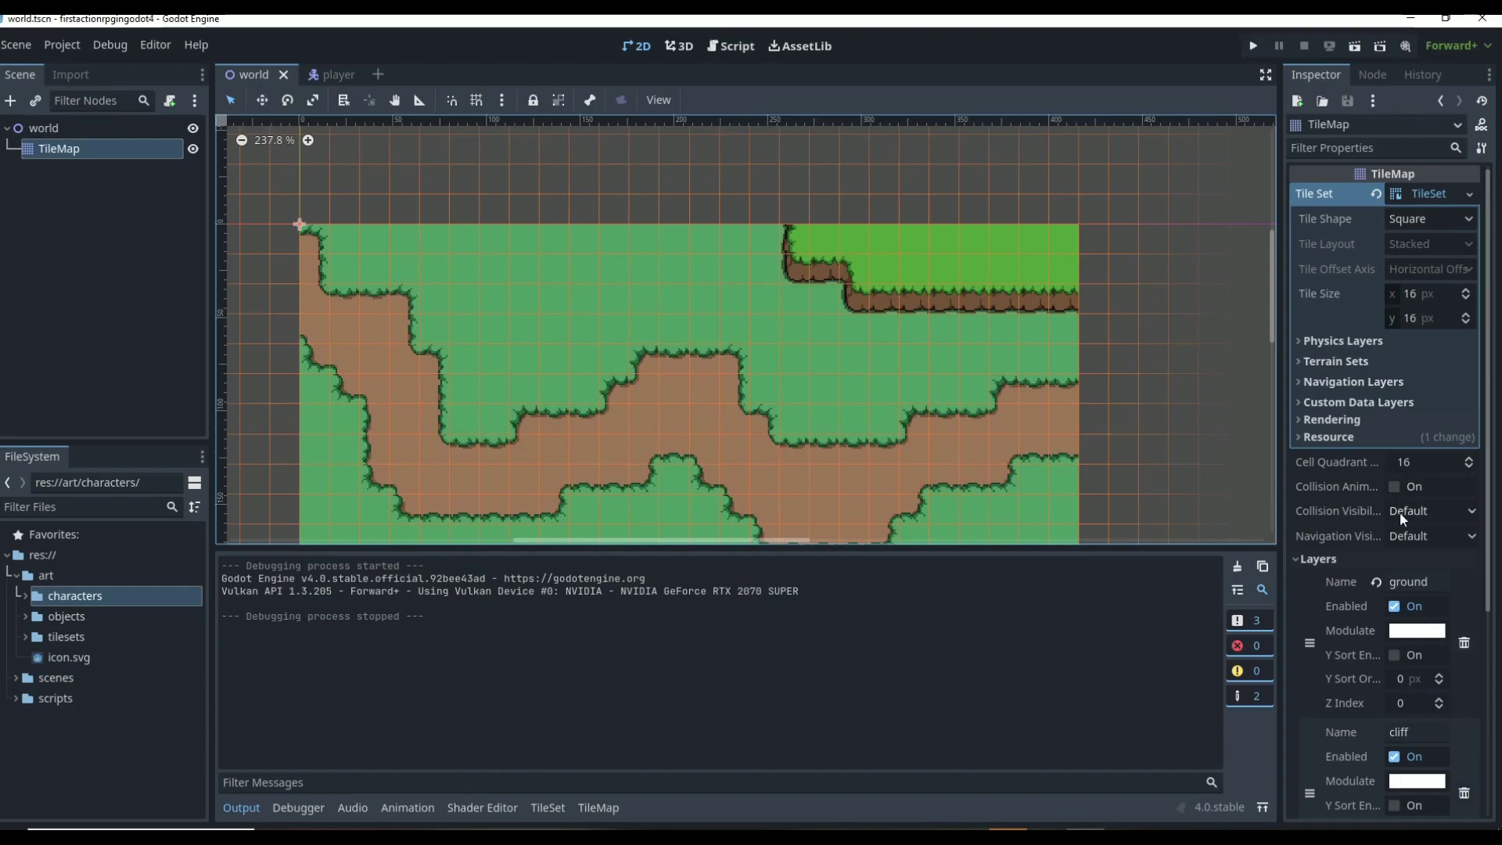
- Name the TileMap's unnamed third layer ysort
scroll(1404, 513, "down", 3)
left_click(1386, 642)
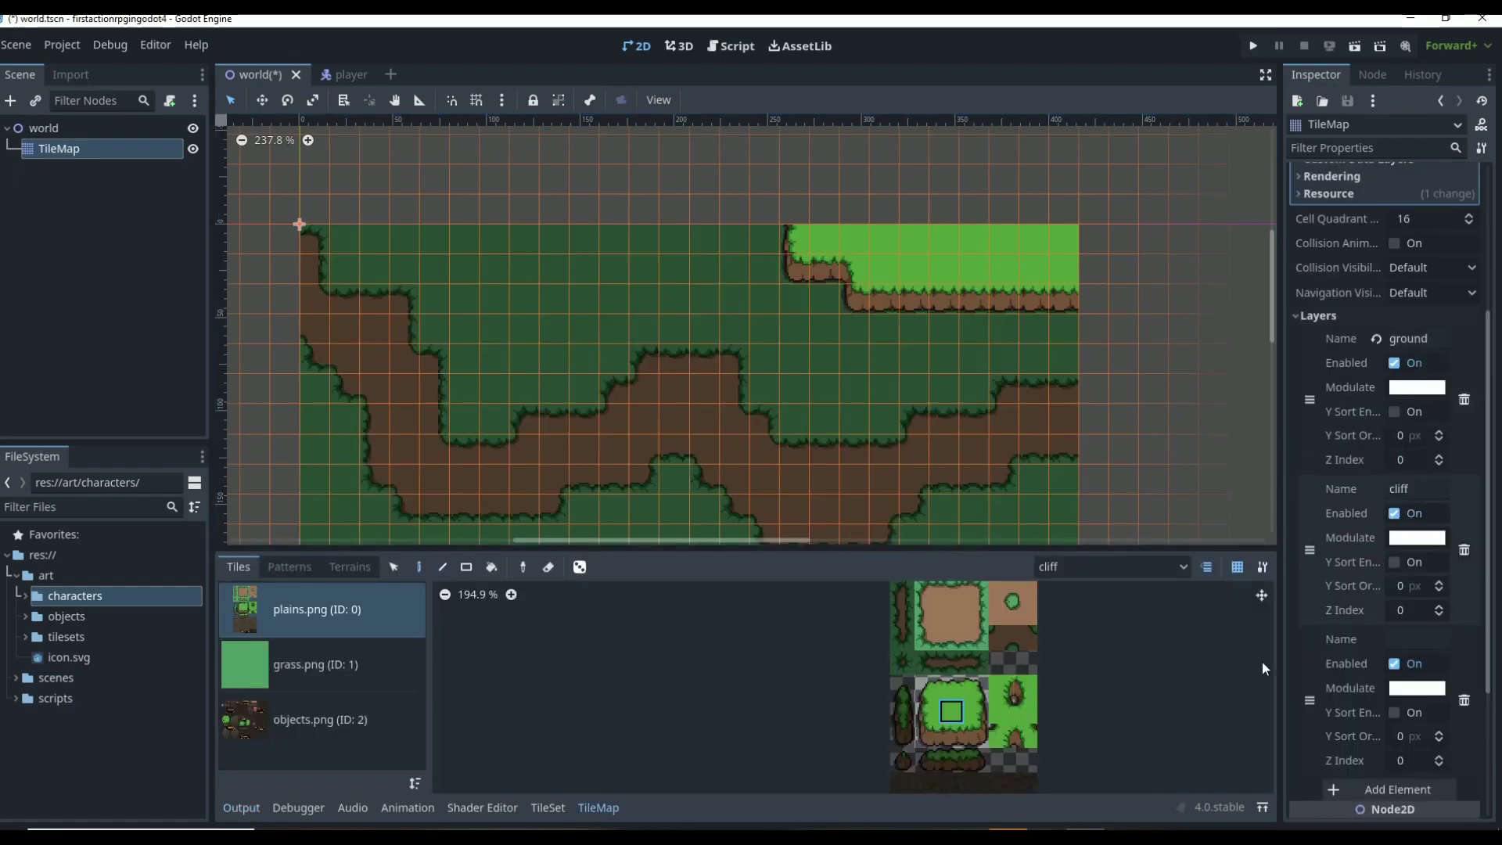
left_click(1399, 642)
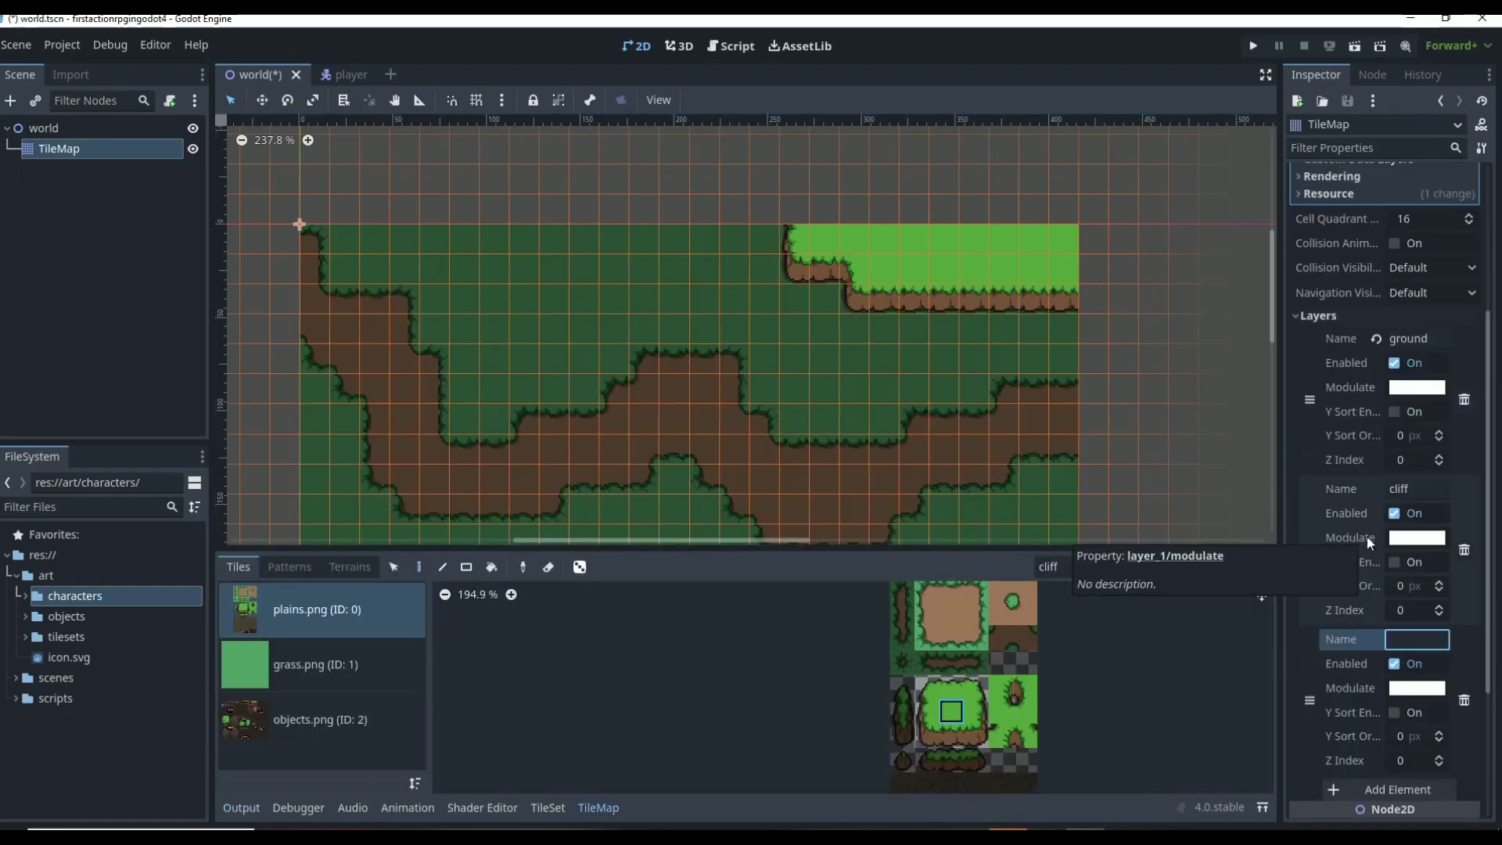
type("ysort")
key("Return")
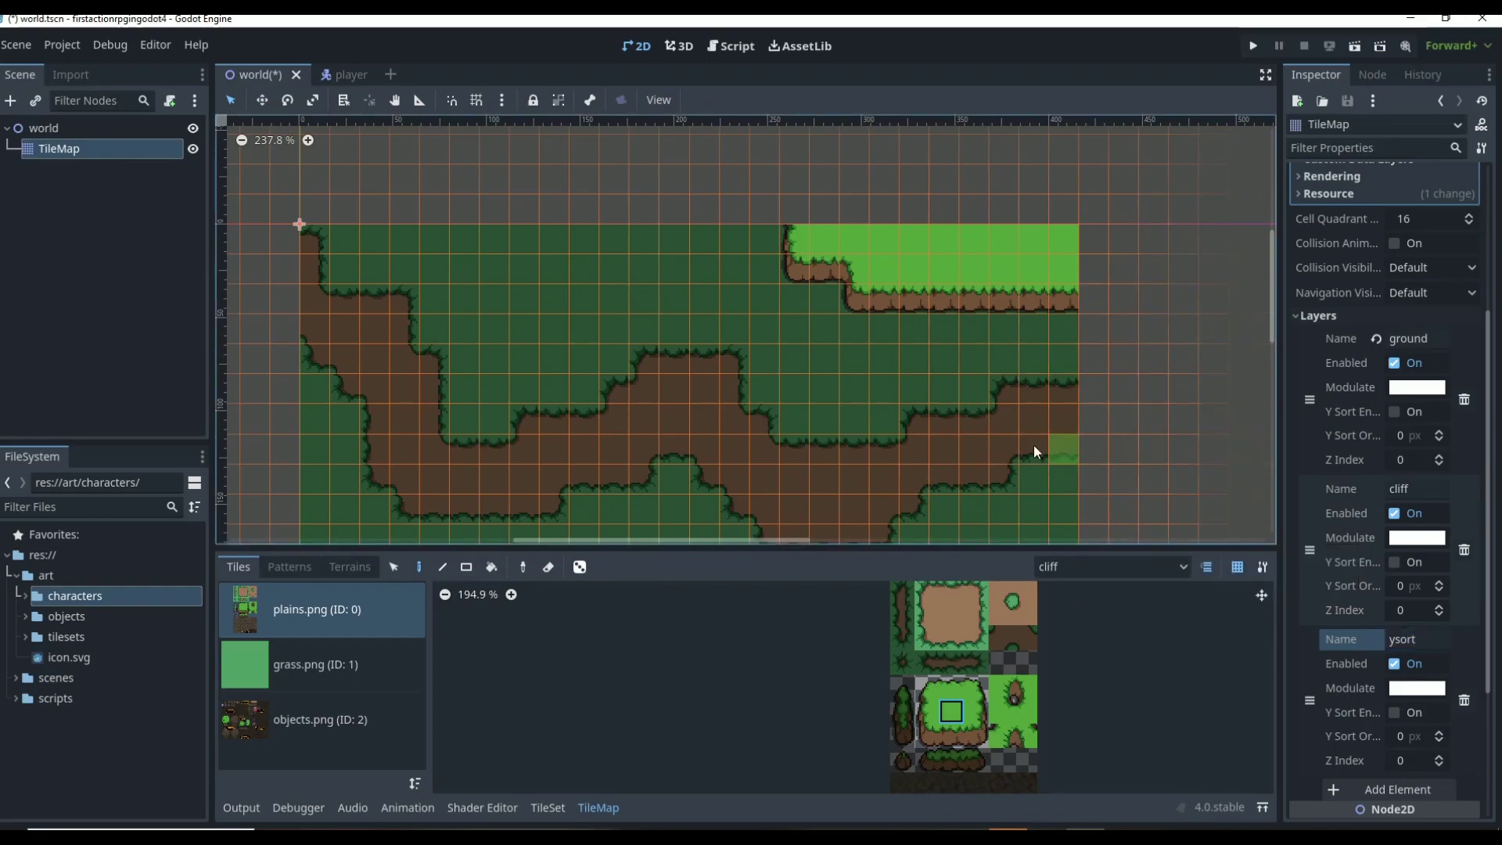
- On the ysort layer, place four tree stumps from objects.png: one near the map's upper-left corner, two above the path, one on the cliff top
scroll(881, 493, "down", 4)
scroll(882, 430, "up", 5)
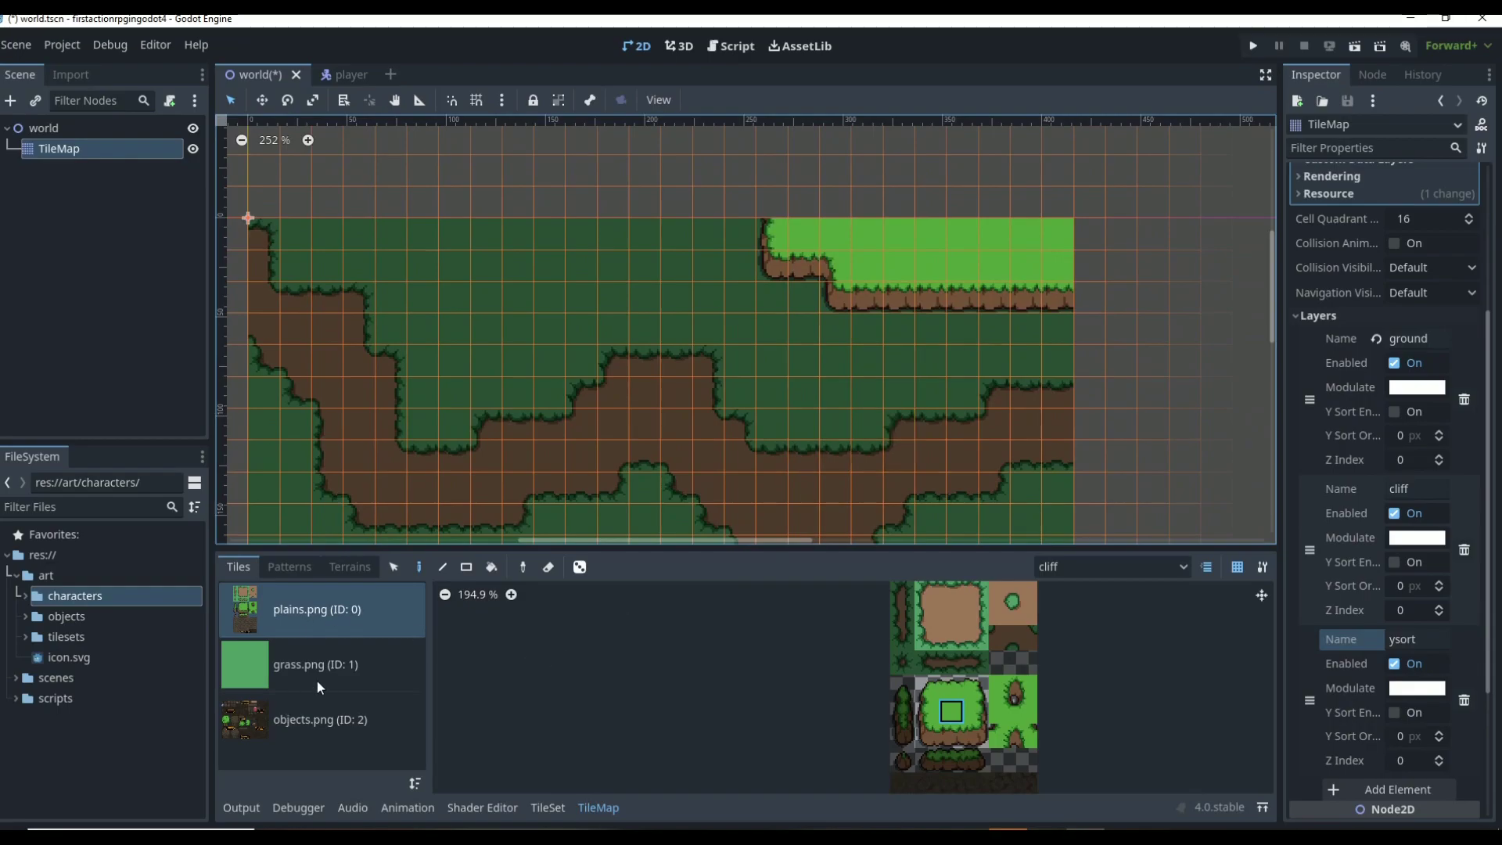
left_click(326, 720)
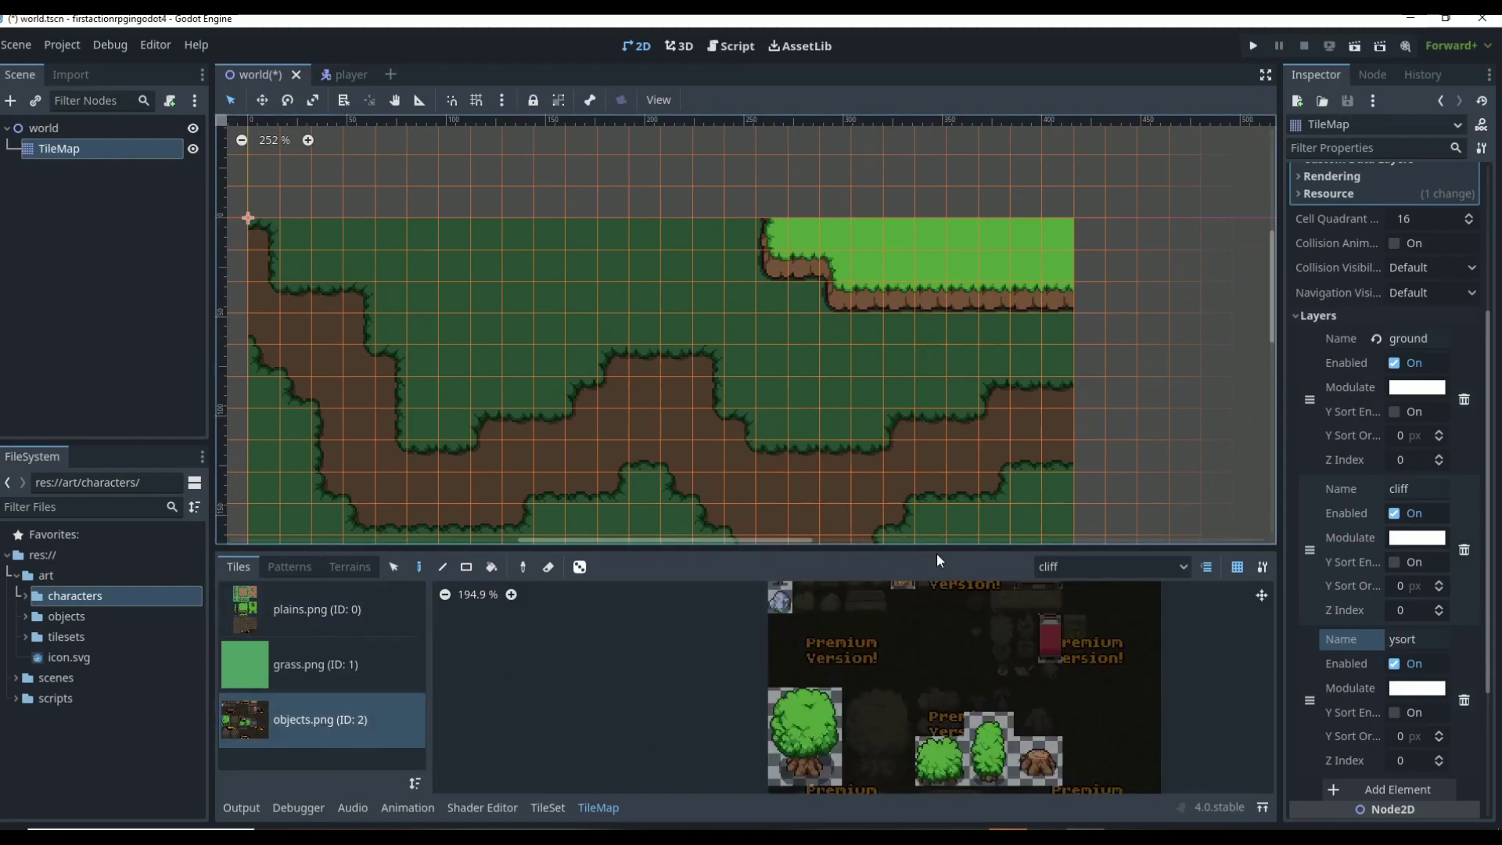
left_click_drag(939, 552, 914, 470)
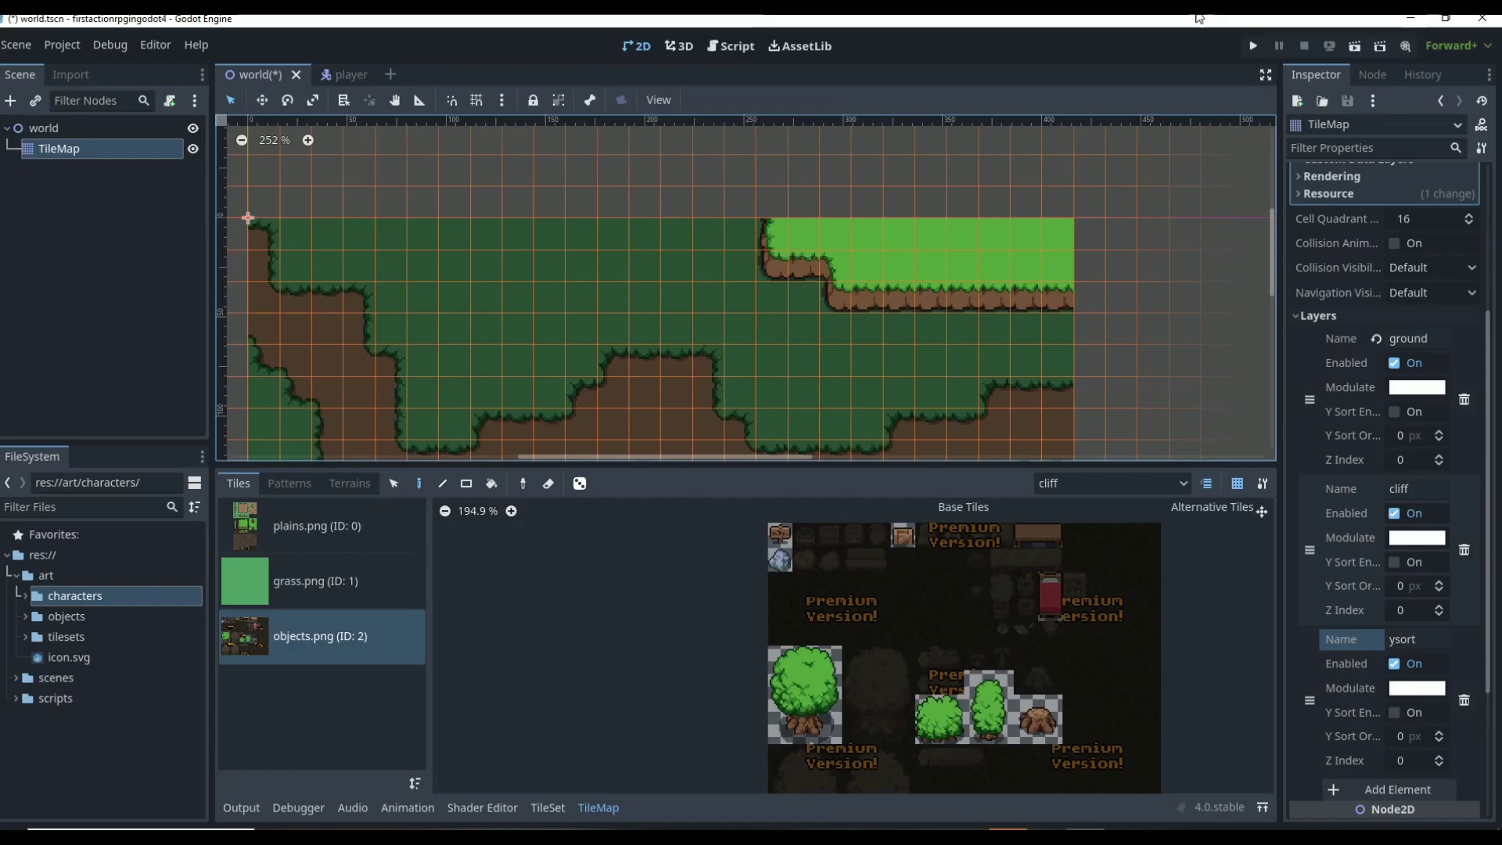
scroll(751, 283, "down", 4)
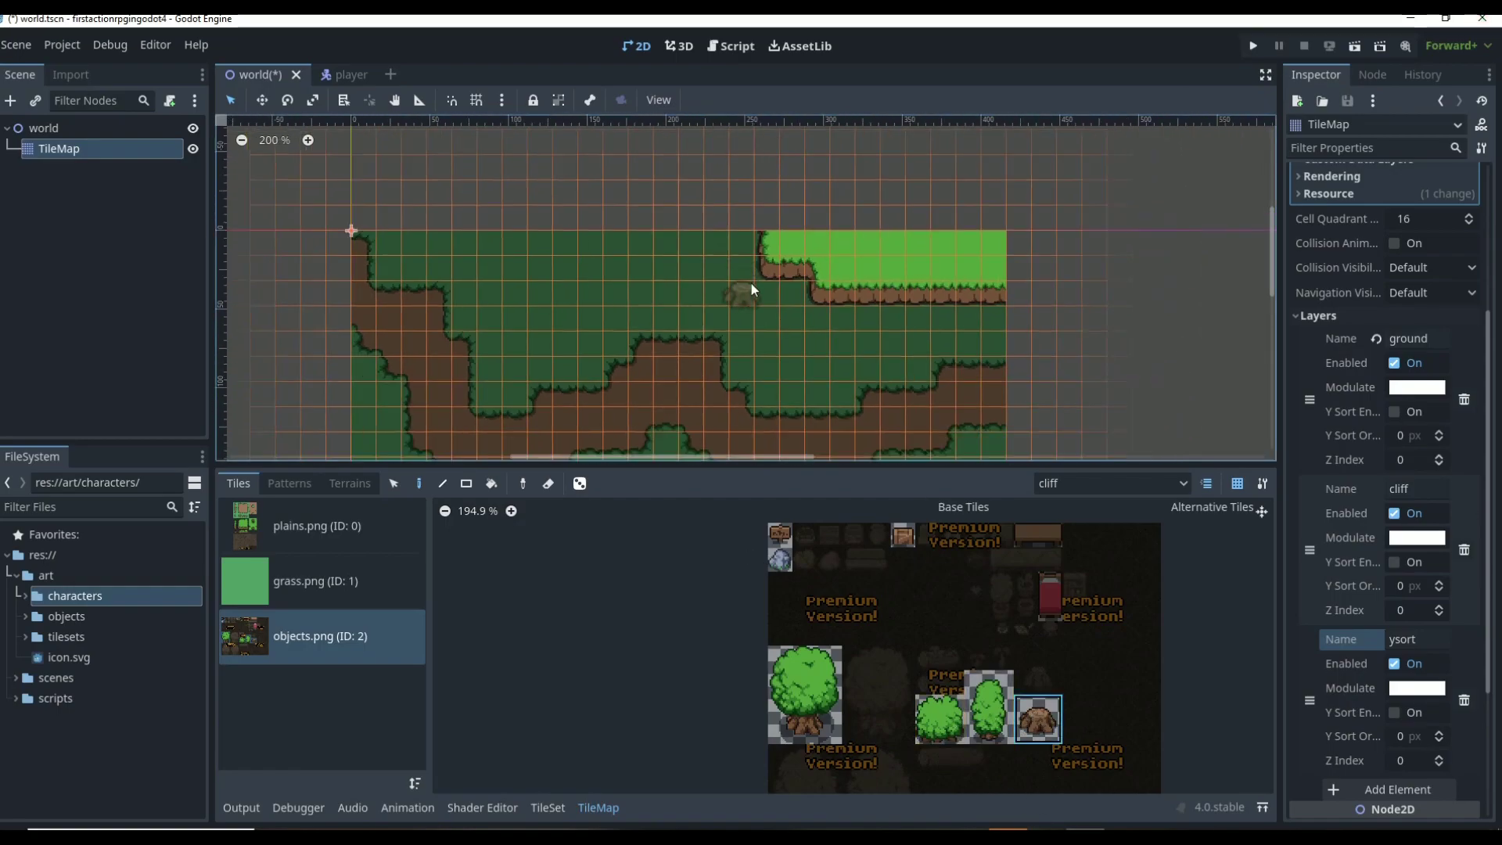
left_click(1095, 484)
left_click(1059, 550)
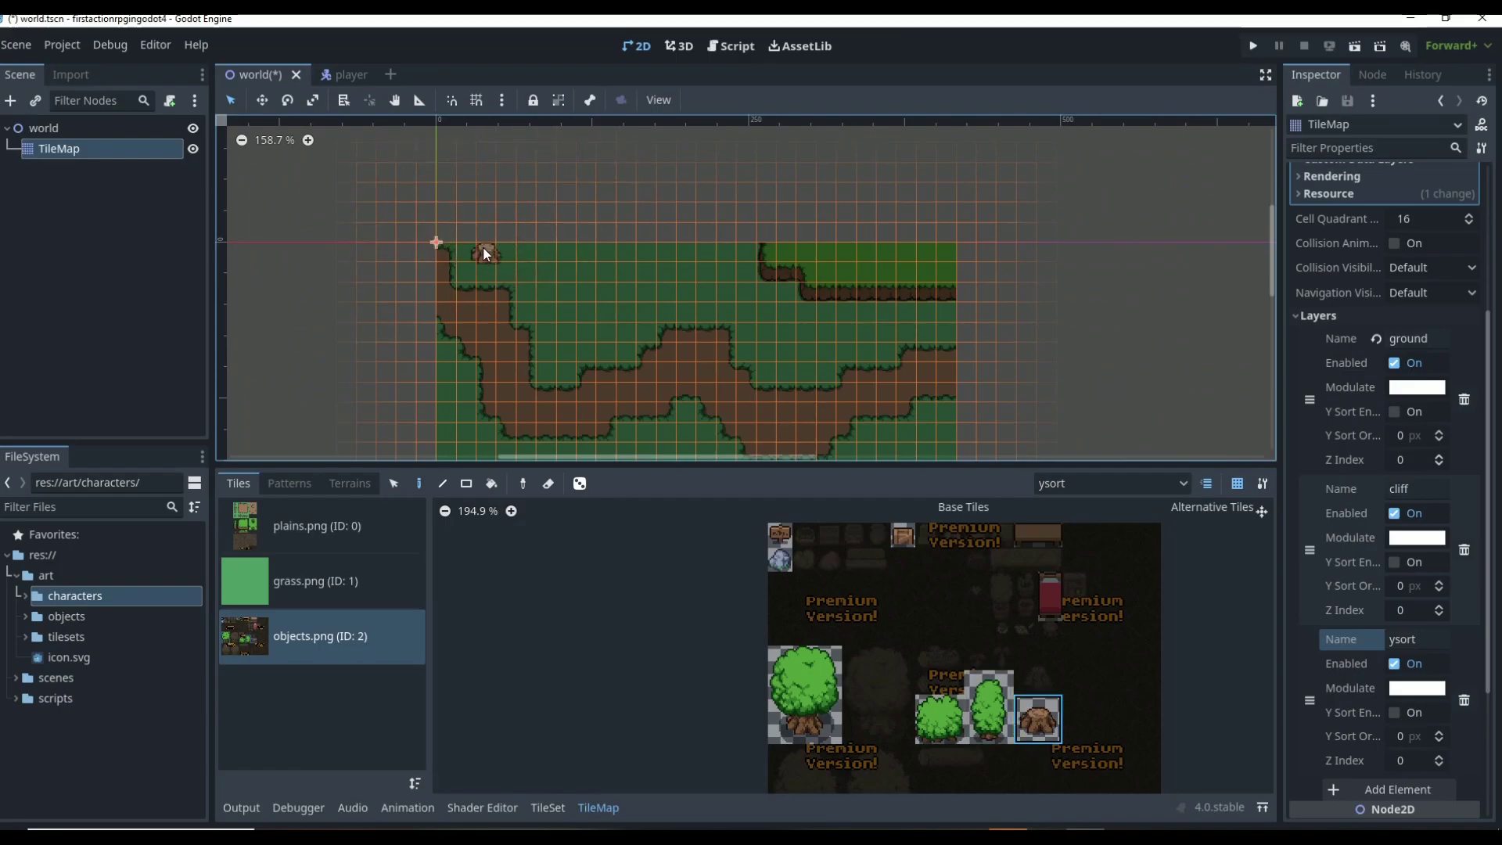
left_click(571, 340)
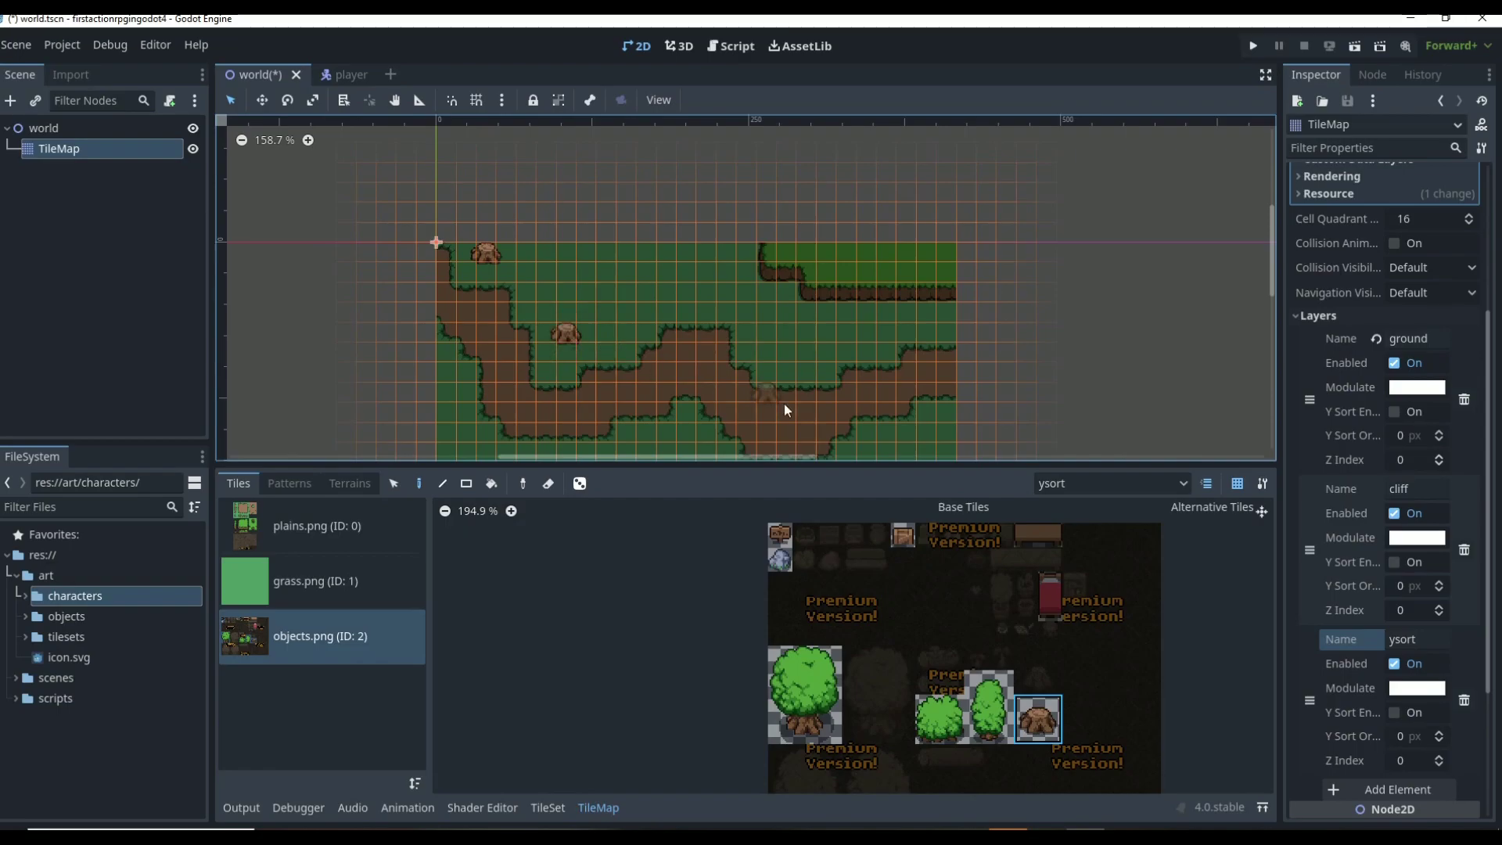
left_click(820, 335)
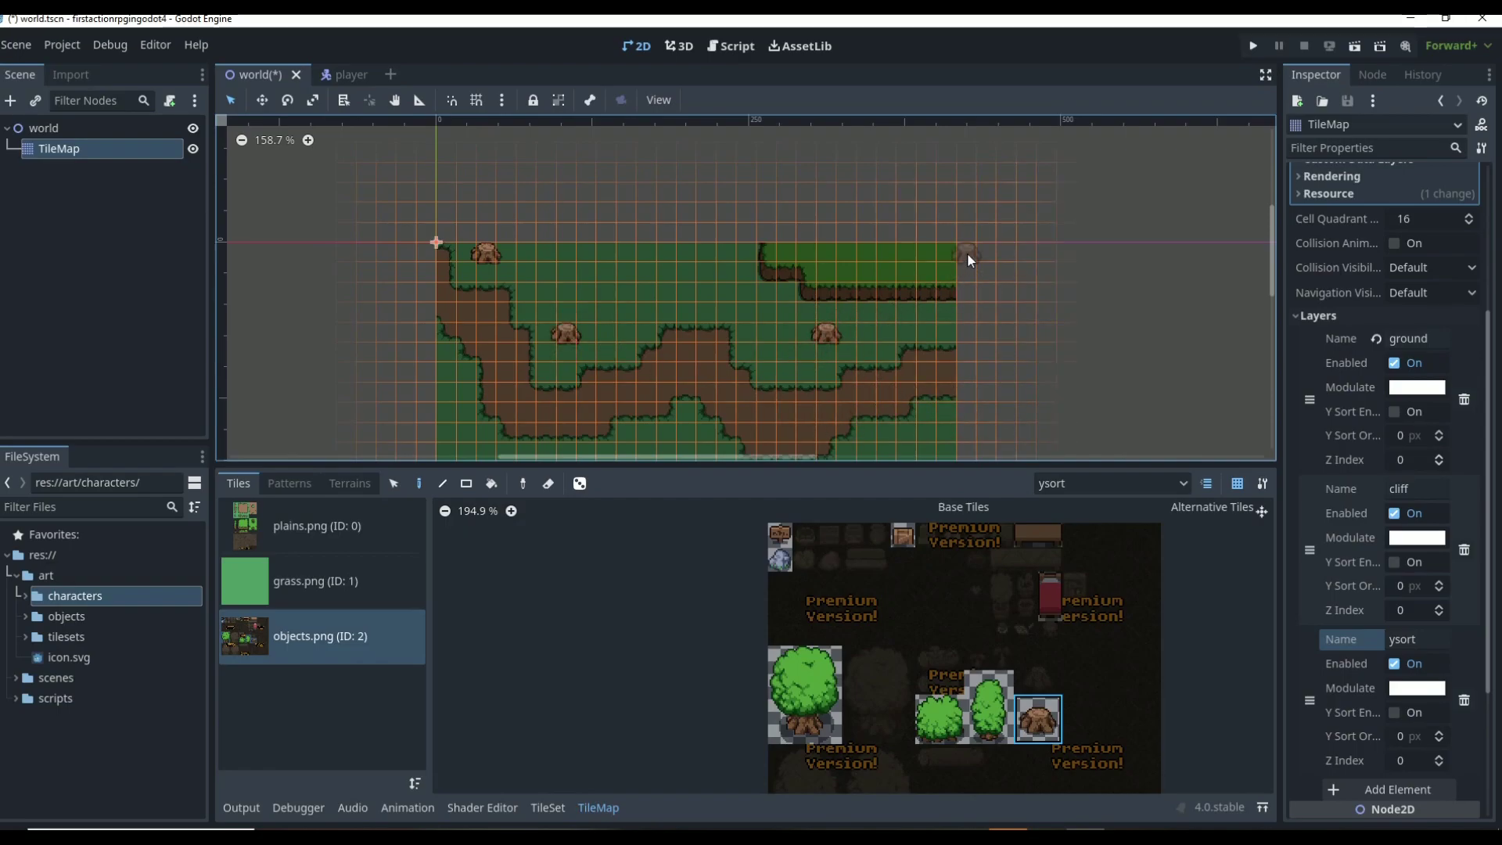
left_click(925, 255)
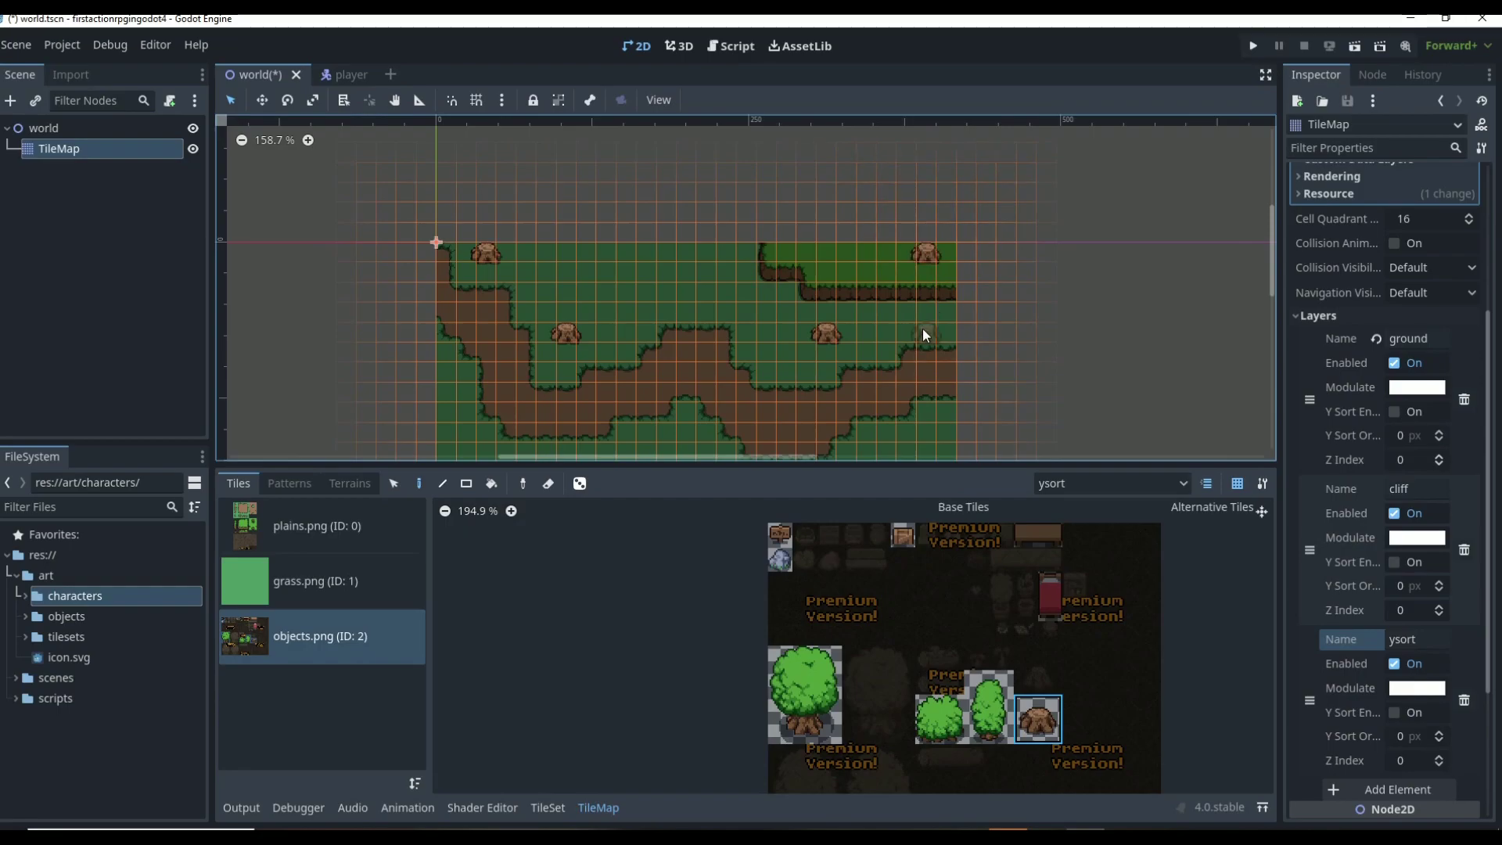
- Add a fifth tree stump on the grass just below the western half of the dirt path
scroll(922, 328, "down", 1)
scroll(916, 368, "down", 1)
scroll(743, 421, "down", 1)
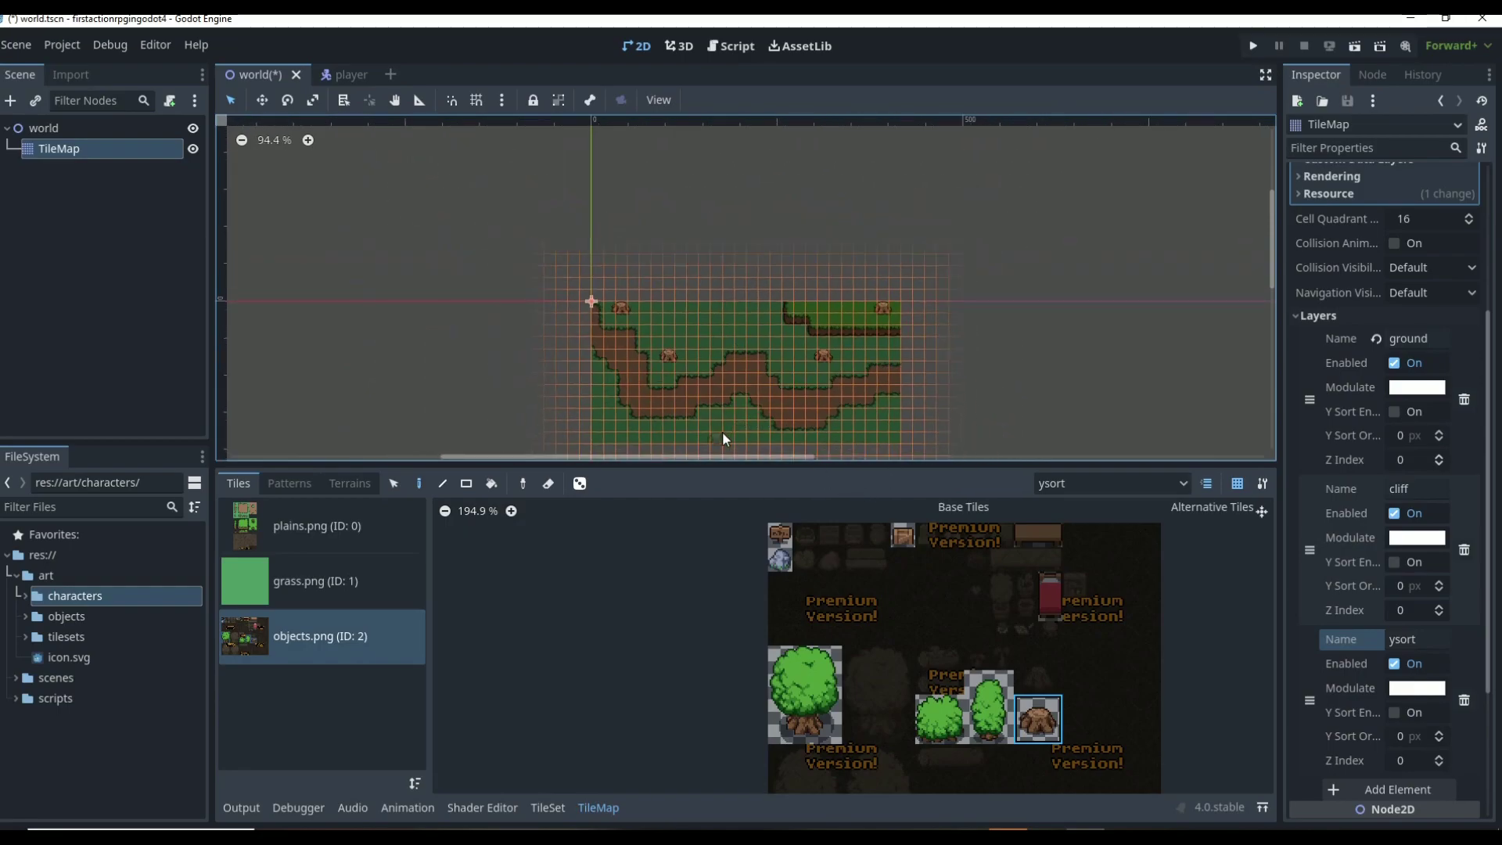
scroll(721, 420, "up", 1)
left_click(686, 431)
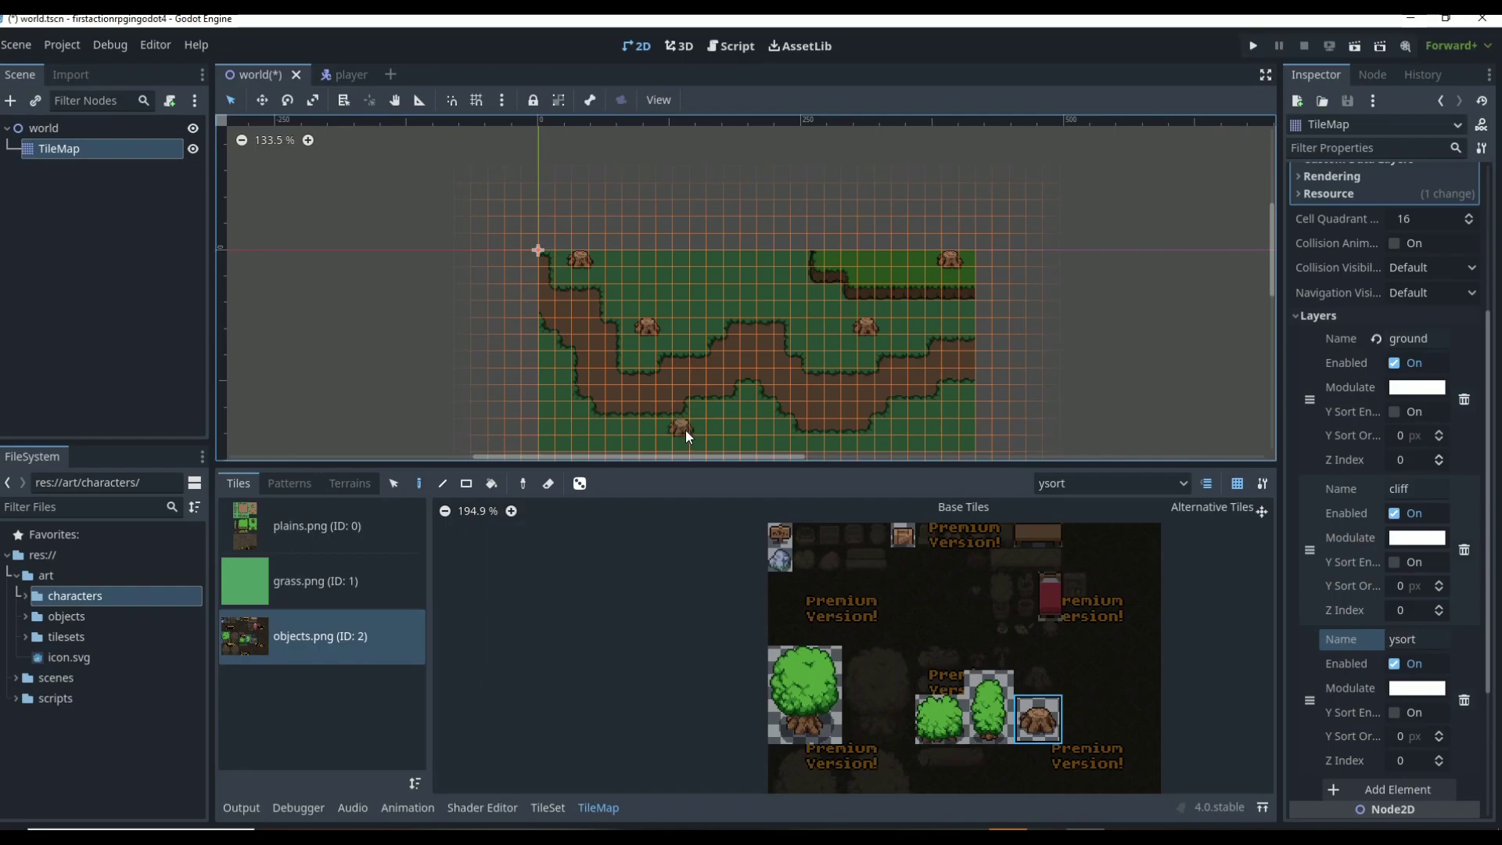
- Place three large trees: at the map's upper edge, below the cliff's left end, and in the lower-left grass area
left_click(810, 693)
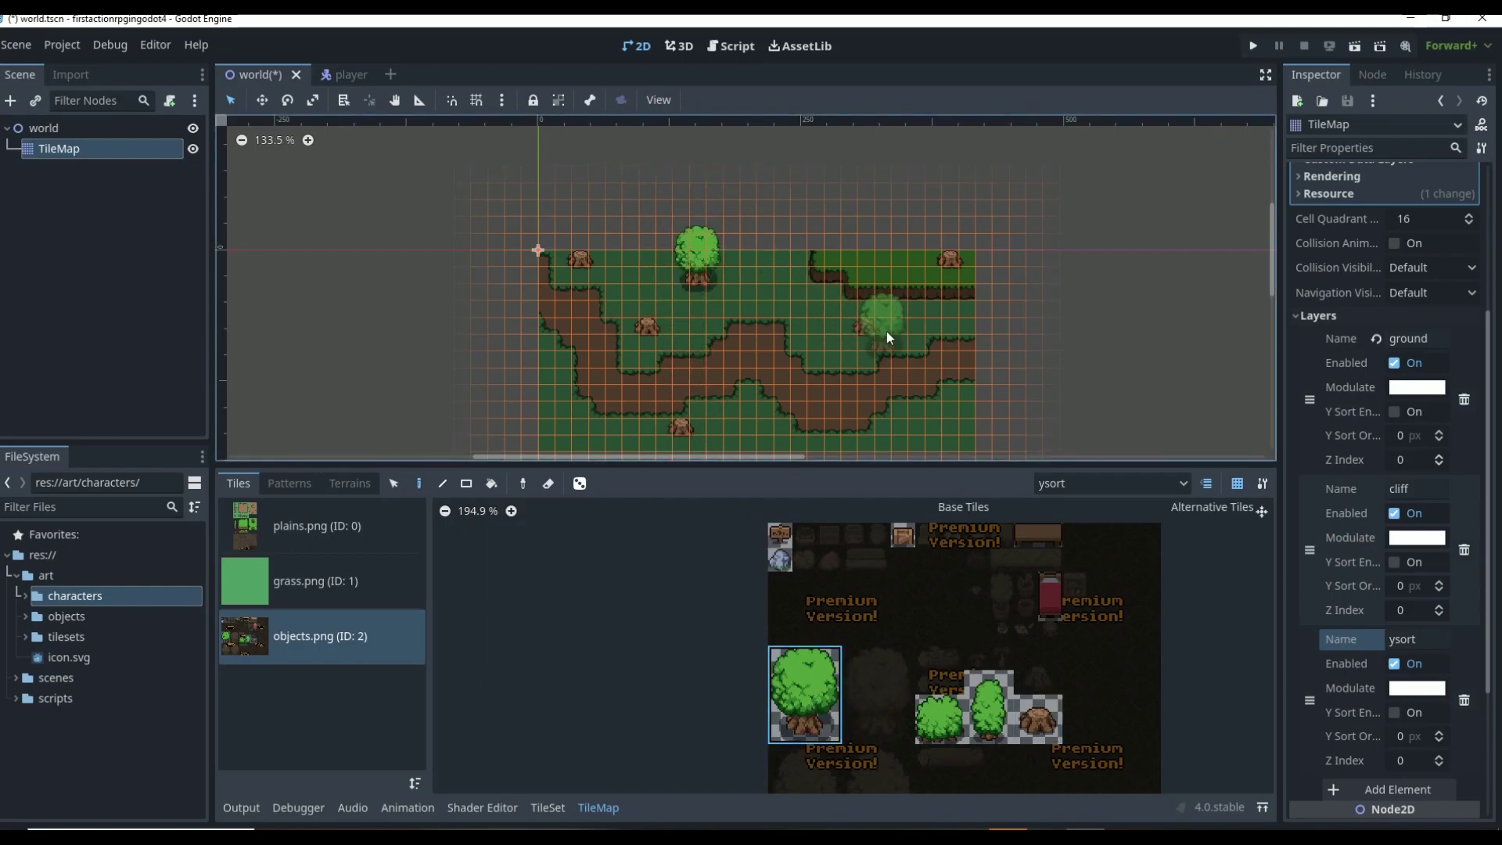
left_click(835, 332)
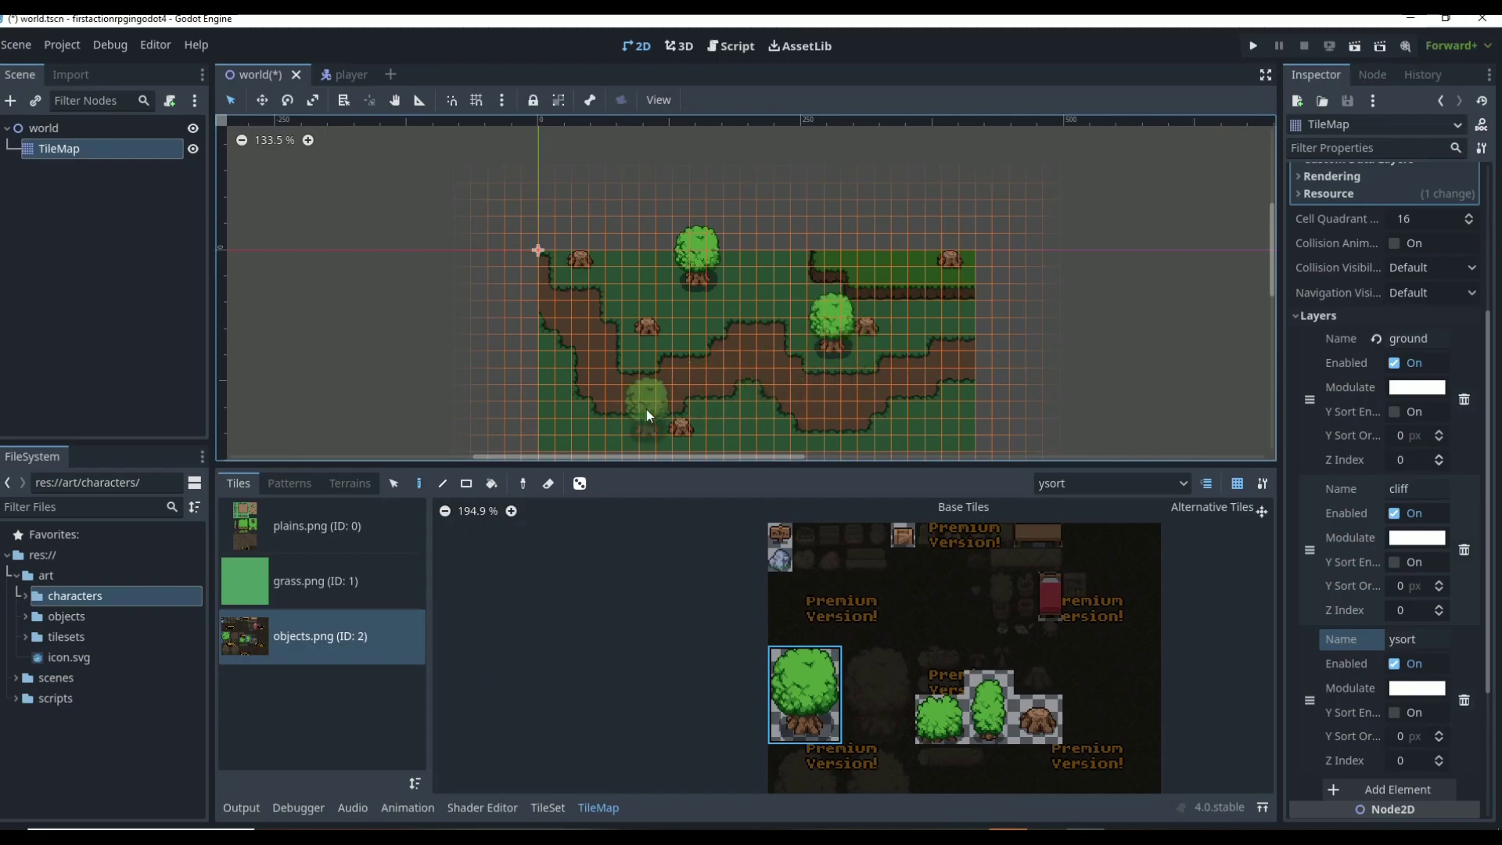
left_click(575, 402)
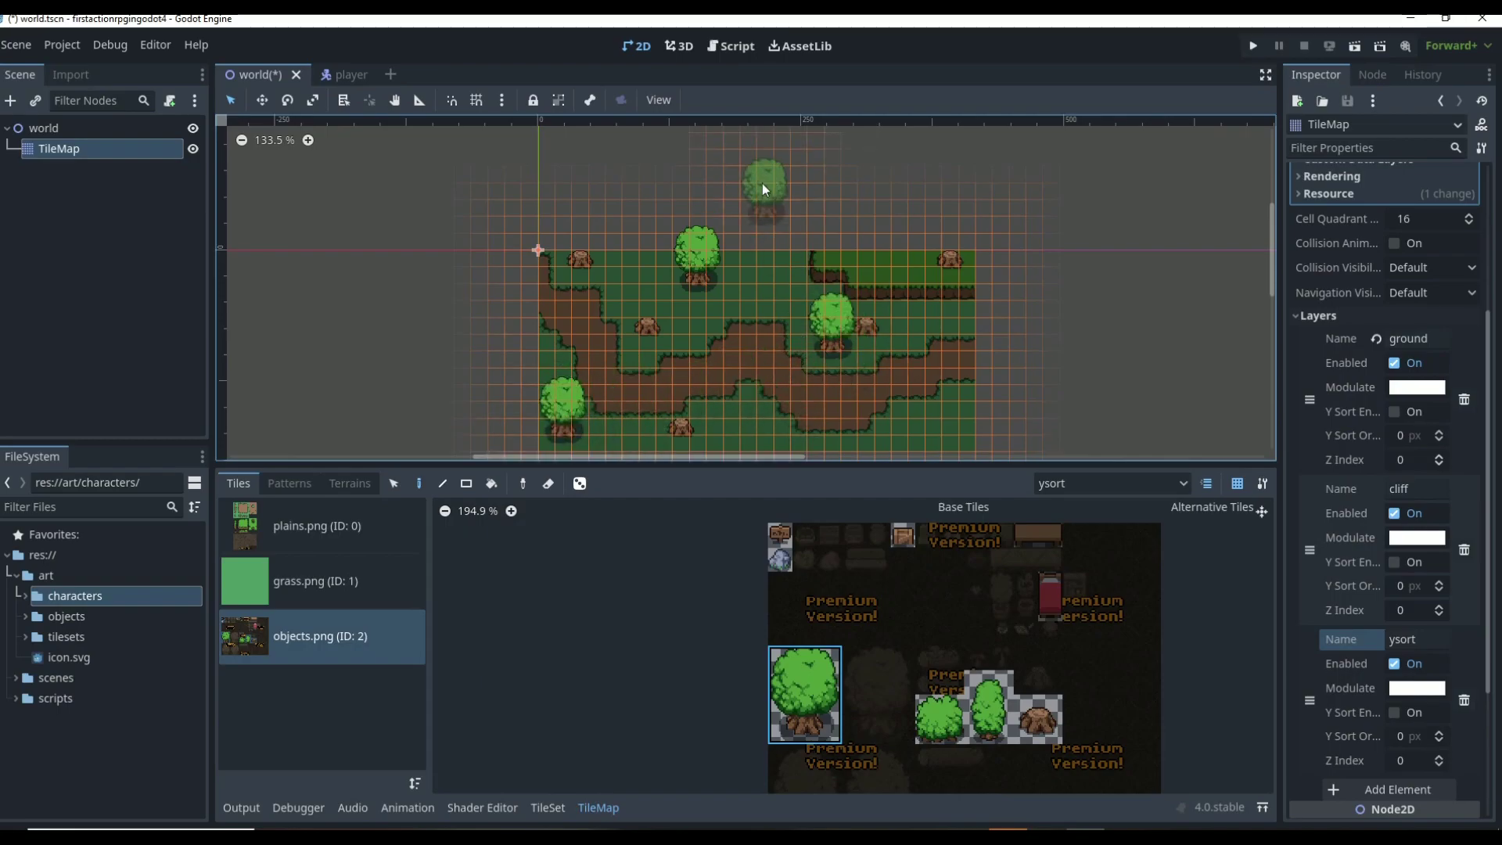
- Scatter six tall bushes: two near the map's upper left, one at the cliff face, and three along the grass below the path
left_click(989, 704)
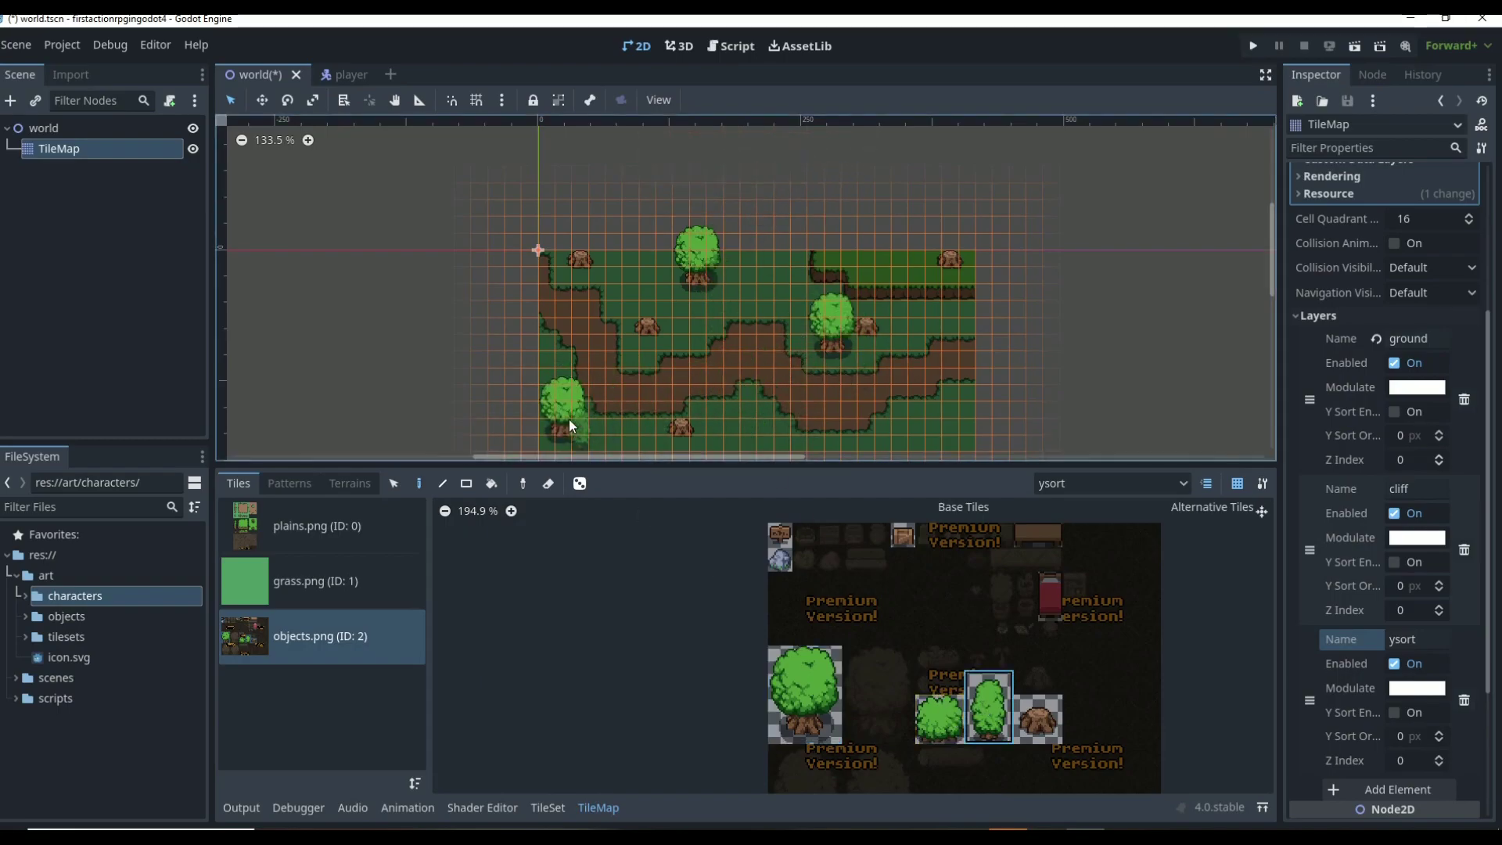
left_click(626, 412)
left_click(635, 289)
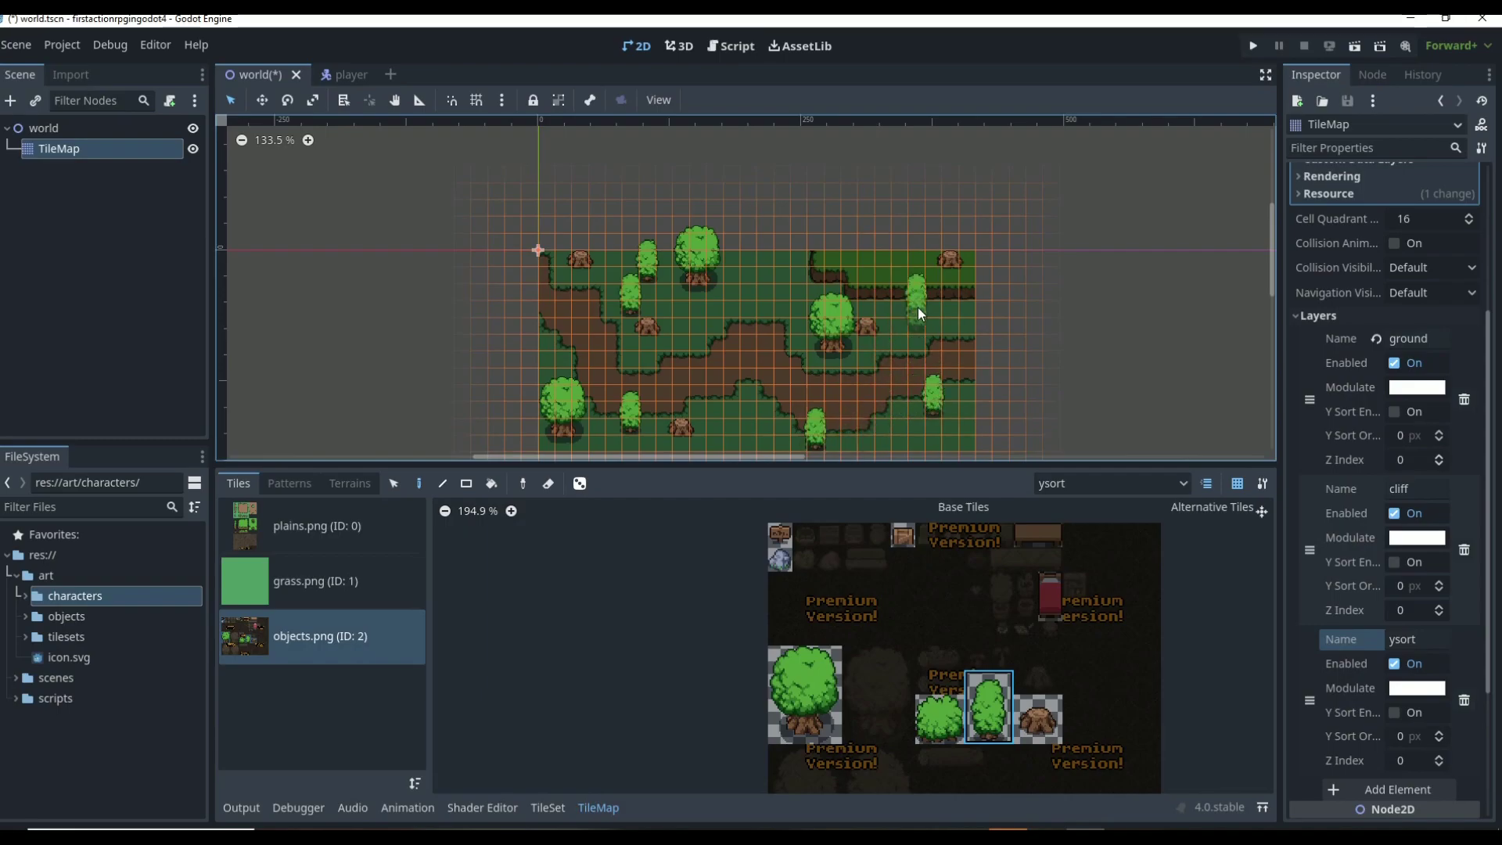
- Place three round bushes, one on the cliff top and two below the path, and a tall bush between the upper tree and the cliff
left_click(935, 704)
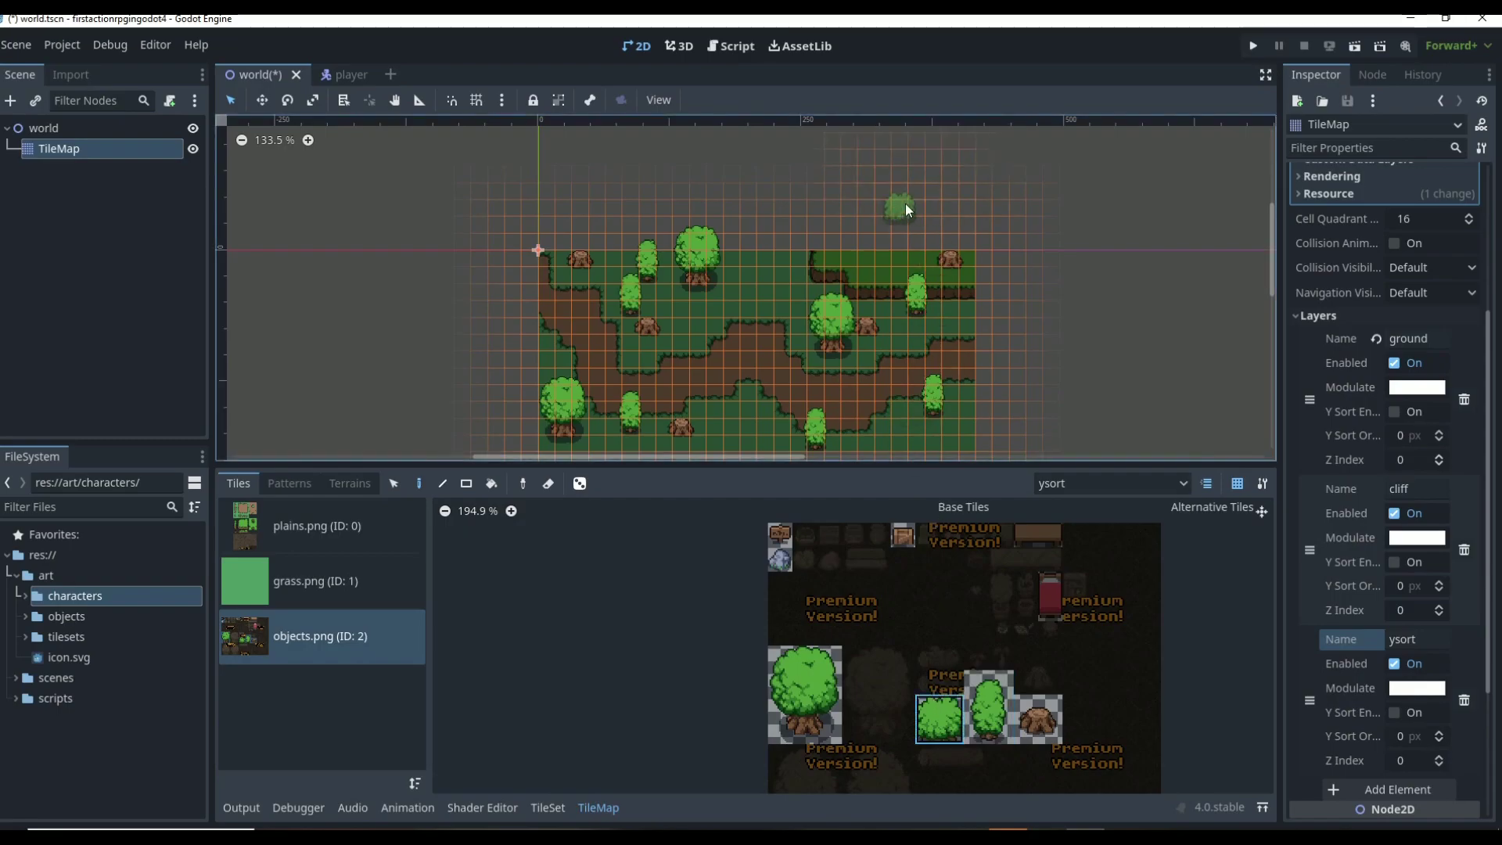
left_click(870, 256)
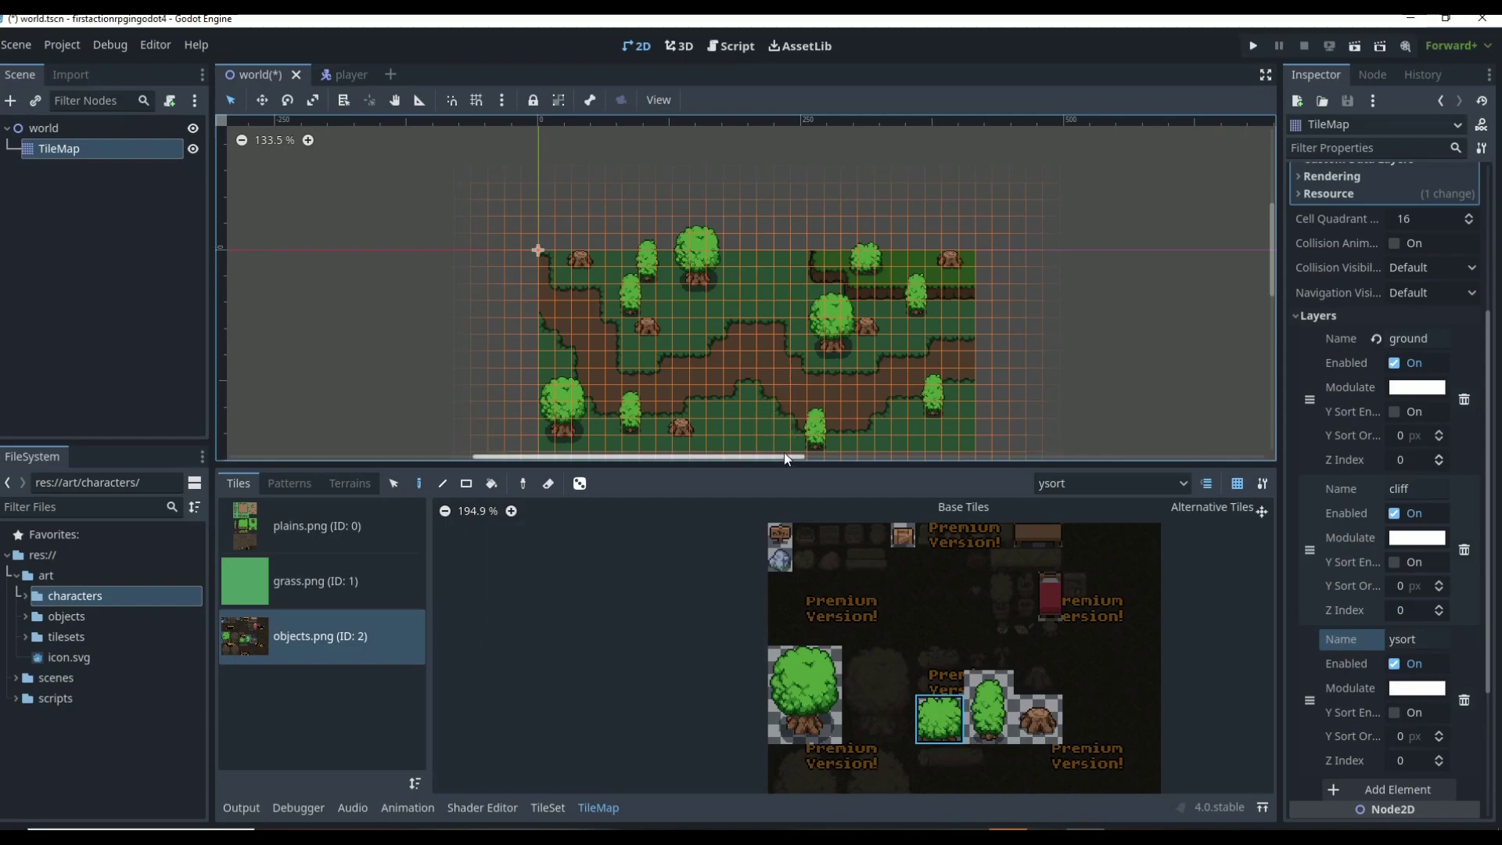
left_click(753, 406)
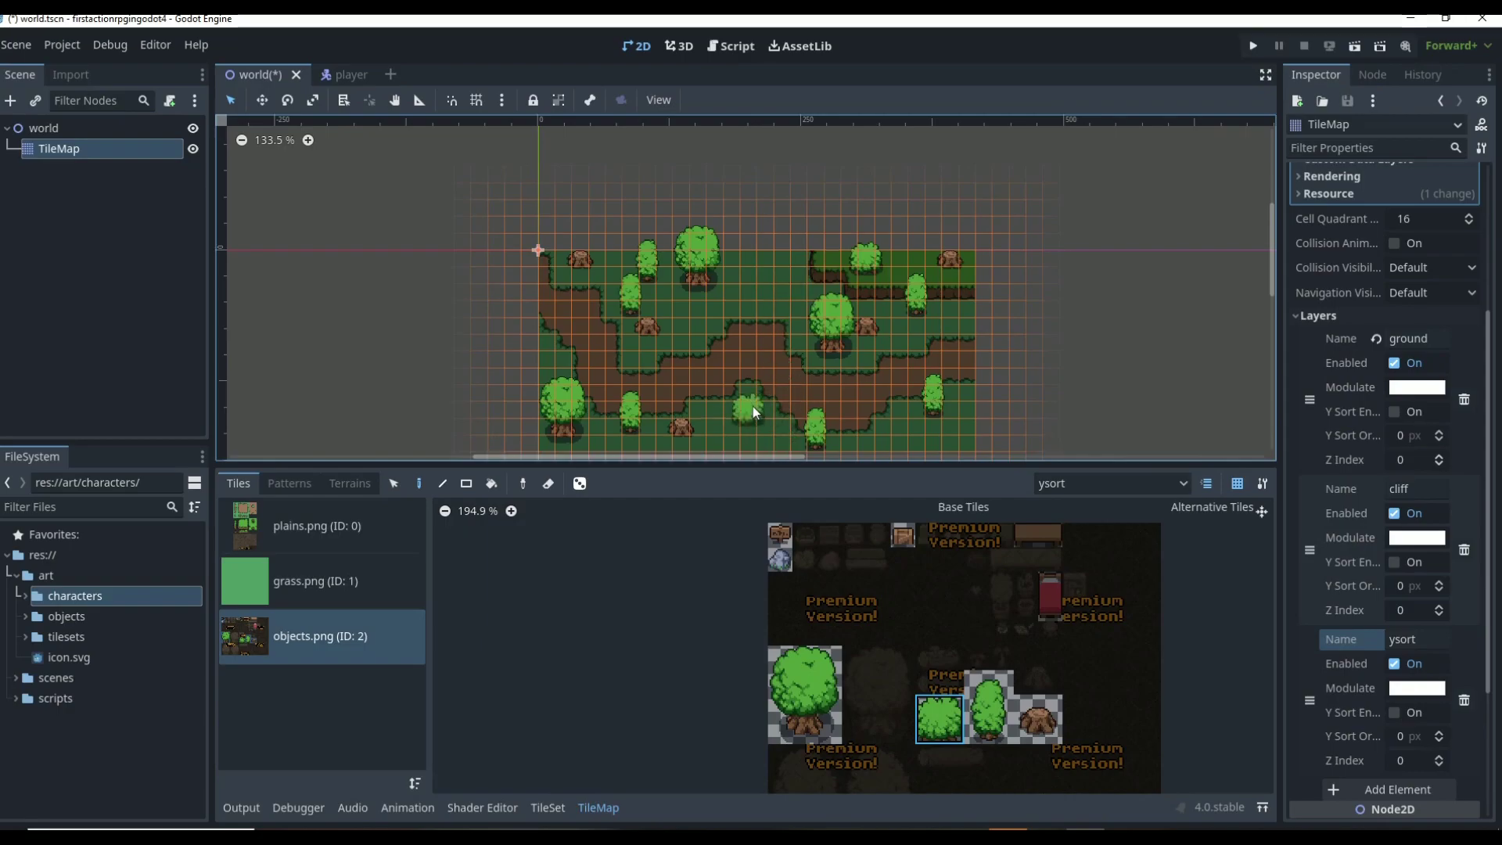
left_click(901, 423)
left_click(989, 706)
left_click(759, 284)
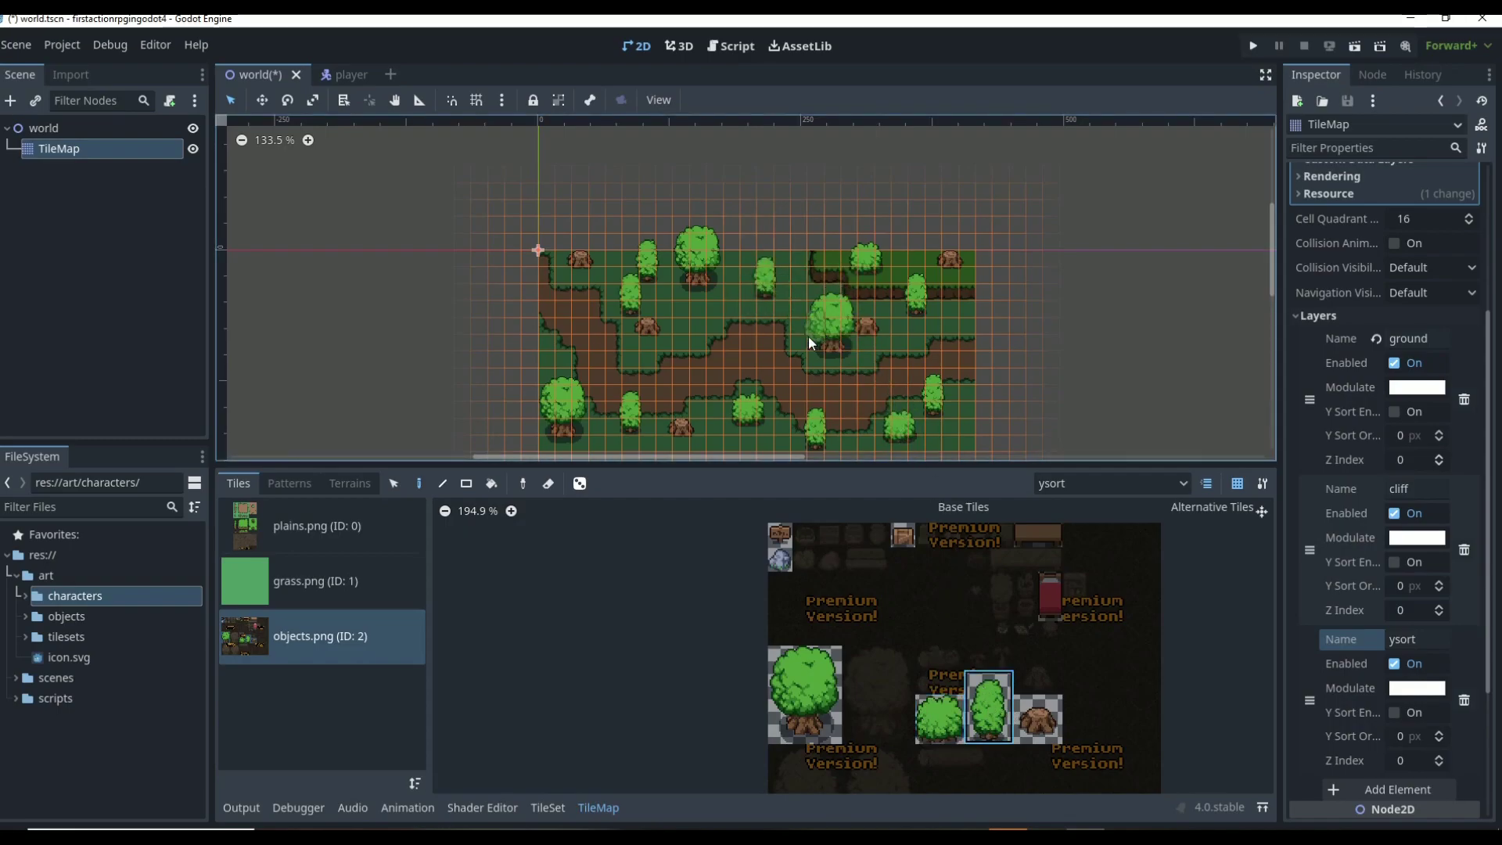
- Scatter five rocks: one on the cliff top, one below it at the right border, one above the path and two below it
left_click(780, 559)
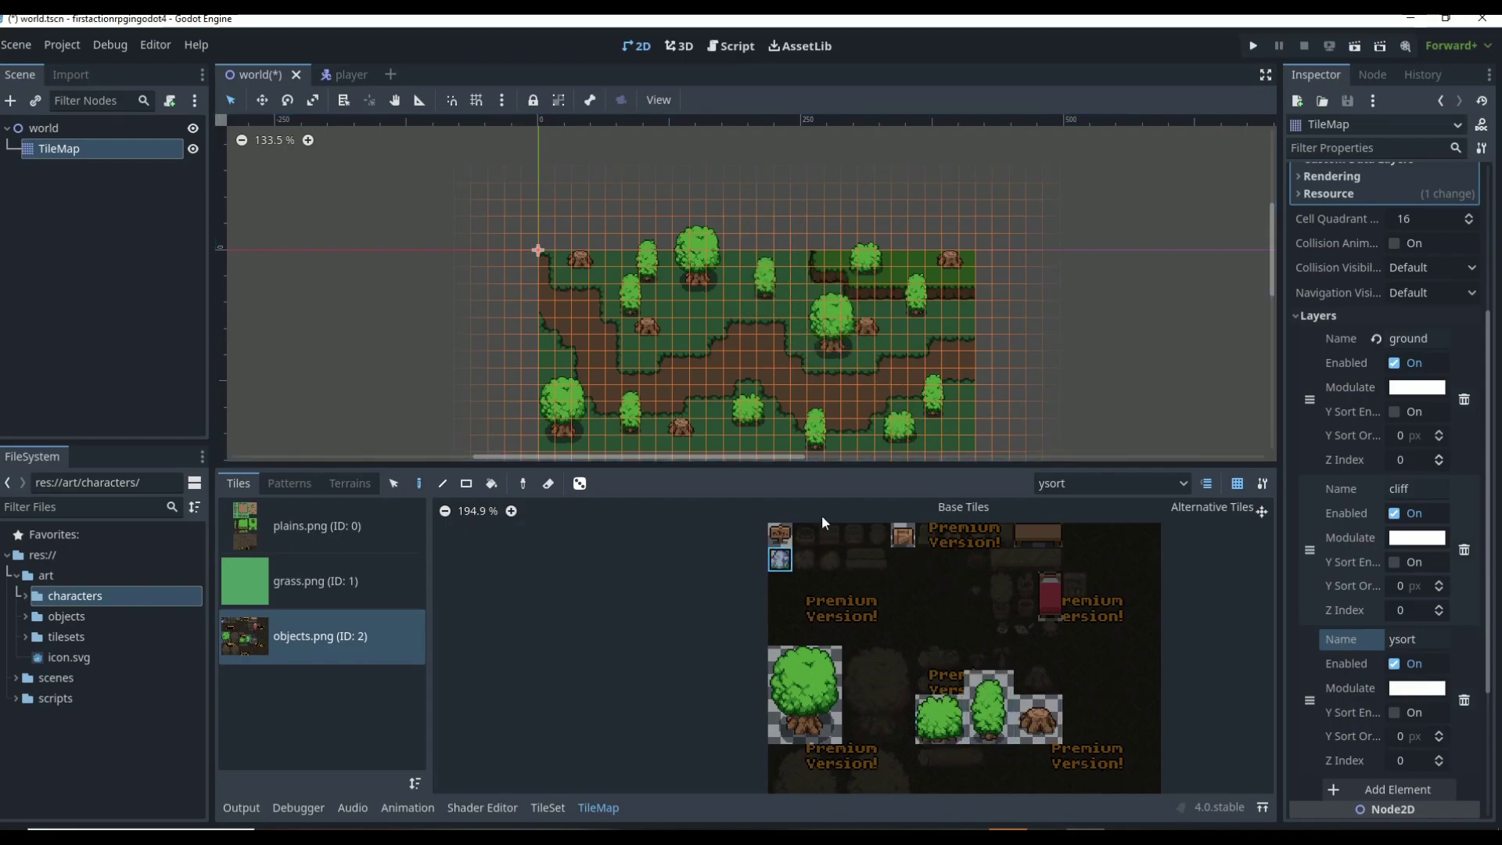
left_click(966, 305)
left_click(938, 279)
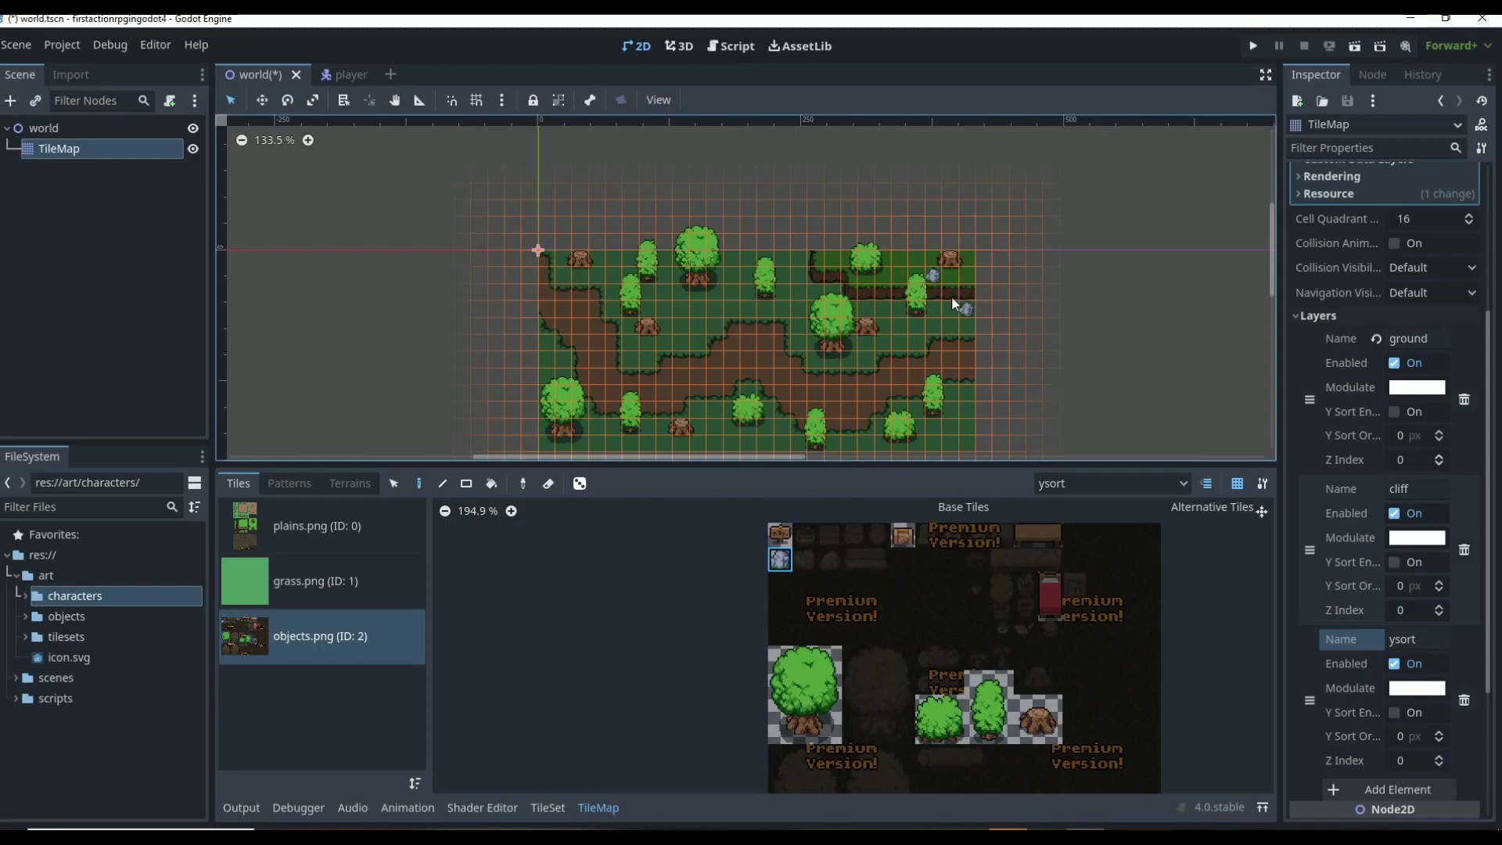
left_click(682, 312)
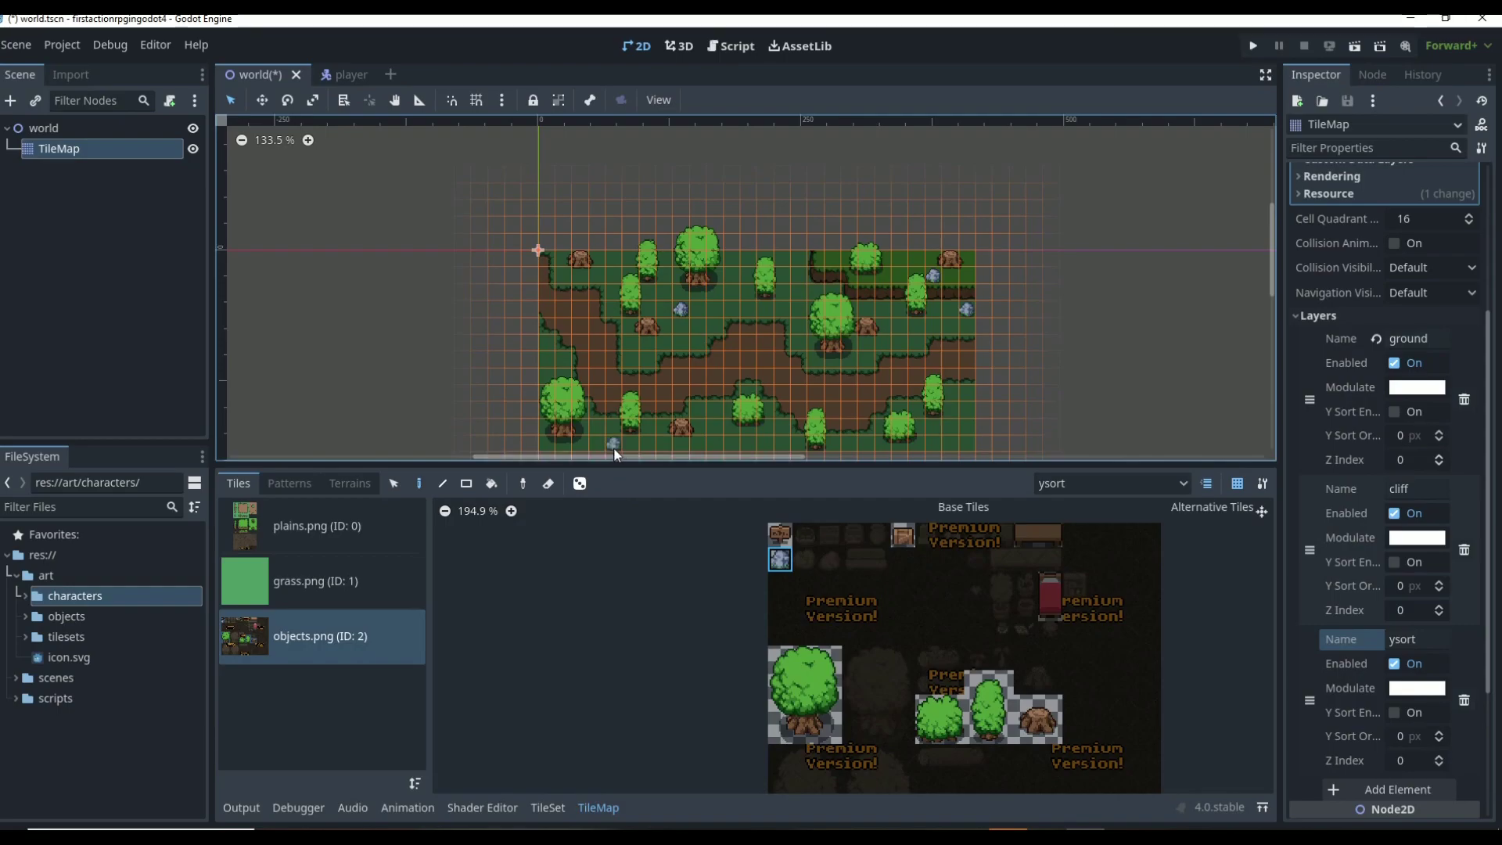
left_click(870, 448)
- Place a wooden crate and a wooden sign on the grass southeast of the large tree at the map's upper edge
scroll(915, 391, "down", 1)
scroll(953, 426, "up", 2)
scroll(974, 407, "down", 1)
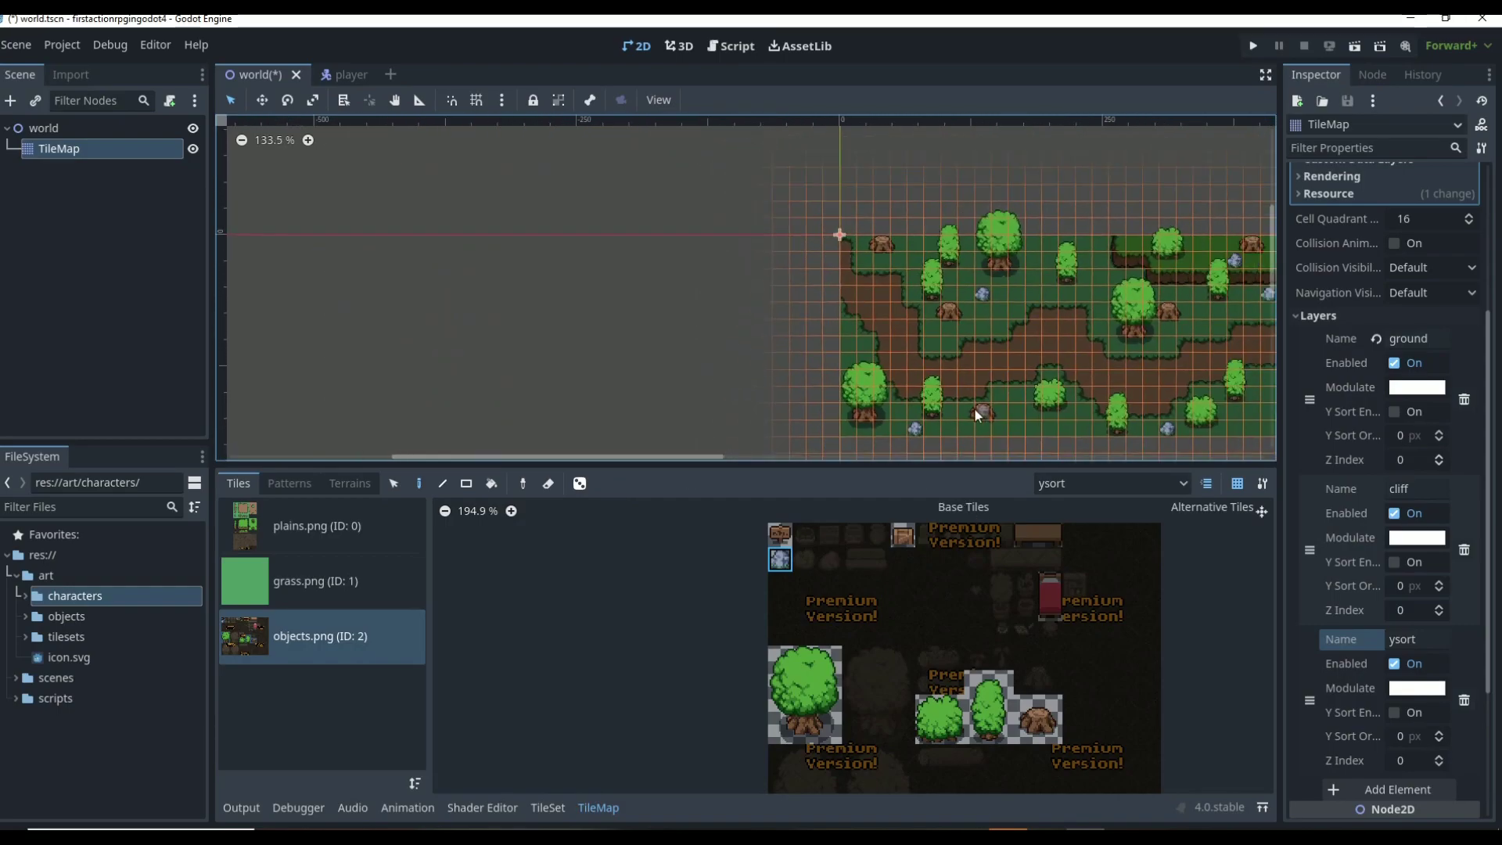
scroll(1111, 328, "up", 1)
left_click(902, 535)
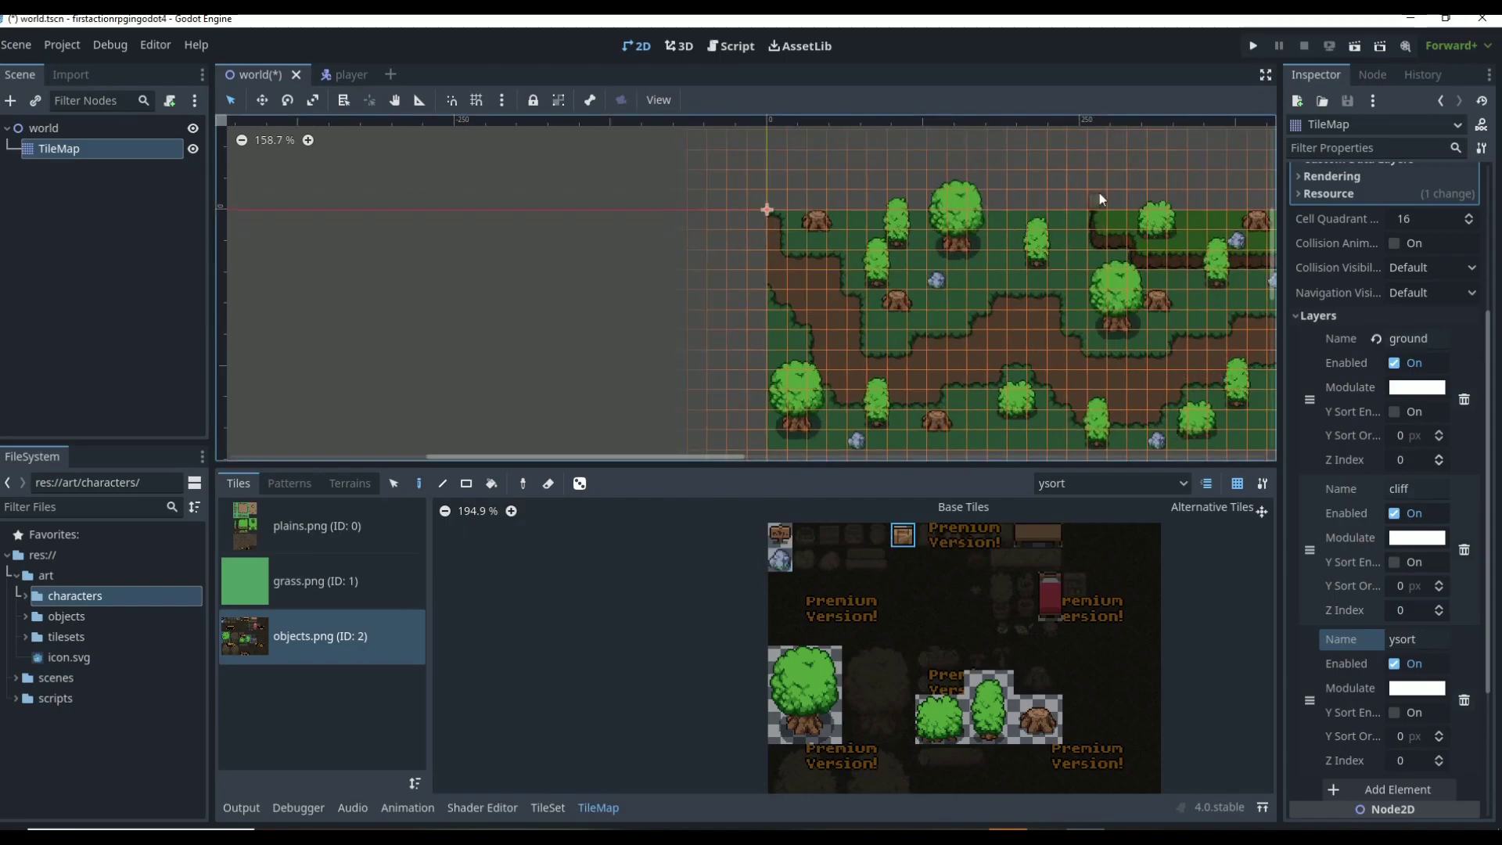
scroll(1097, 196, "up", 1)
scroll(1076, 203, "up", 1)
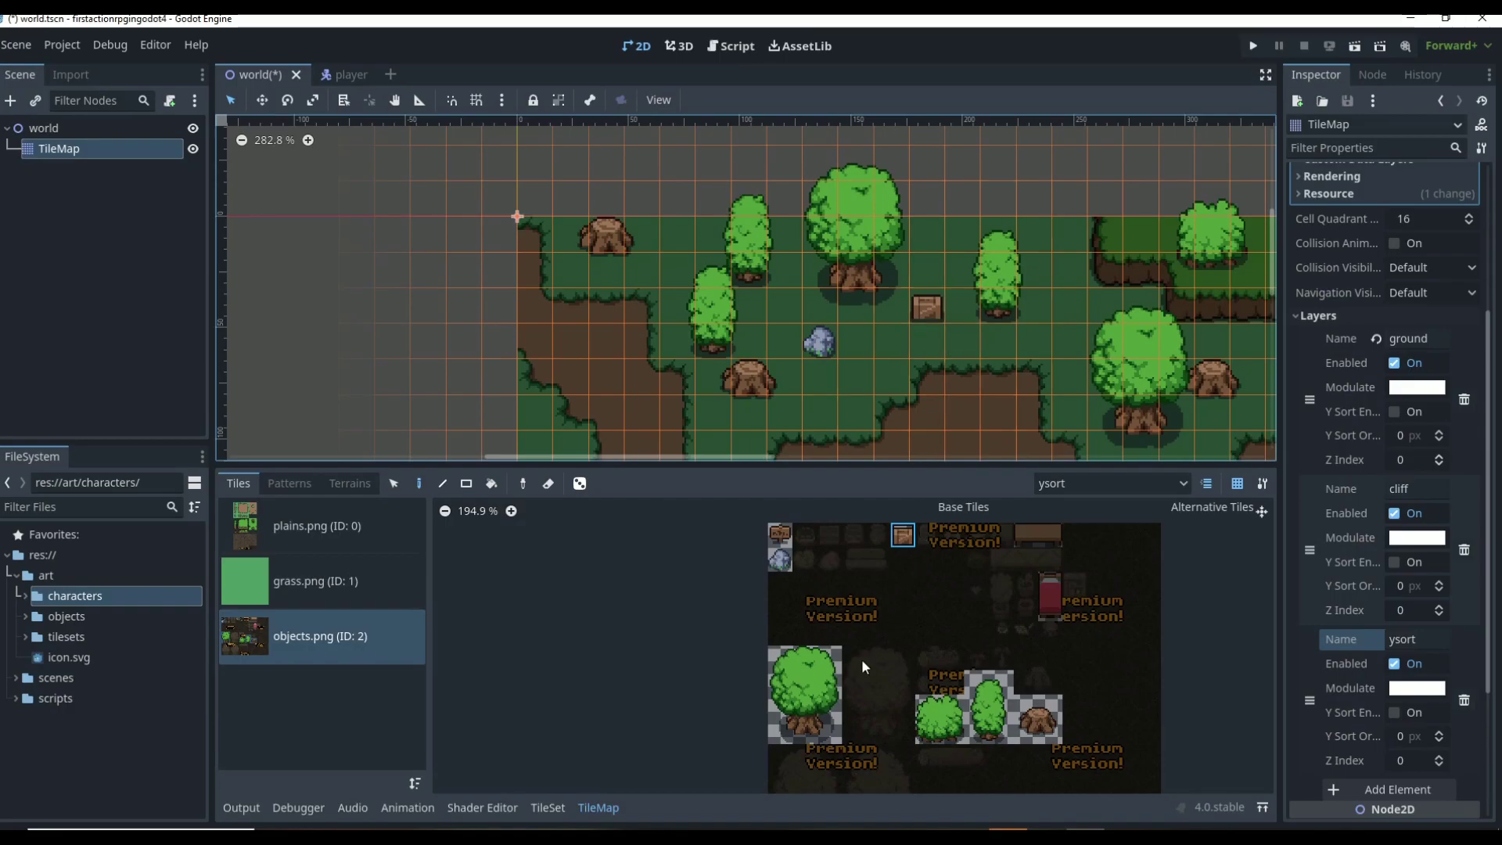
left_click(785, 534)
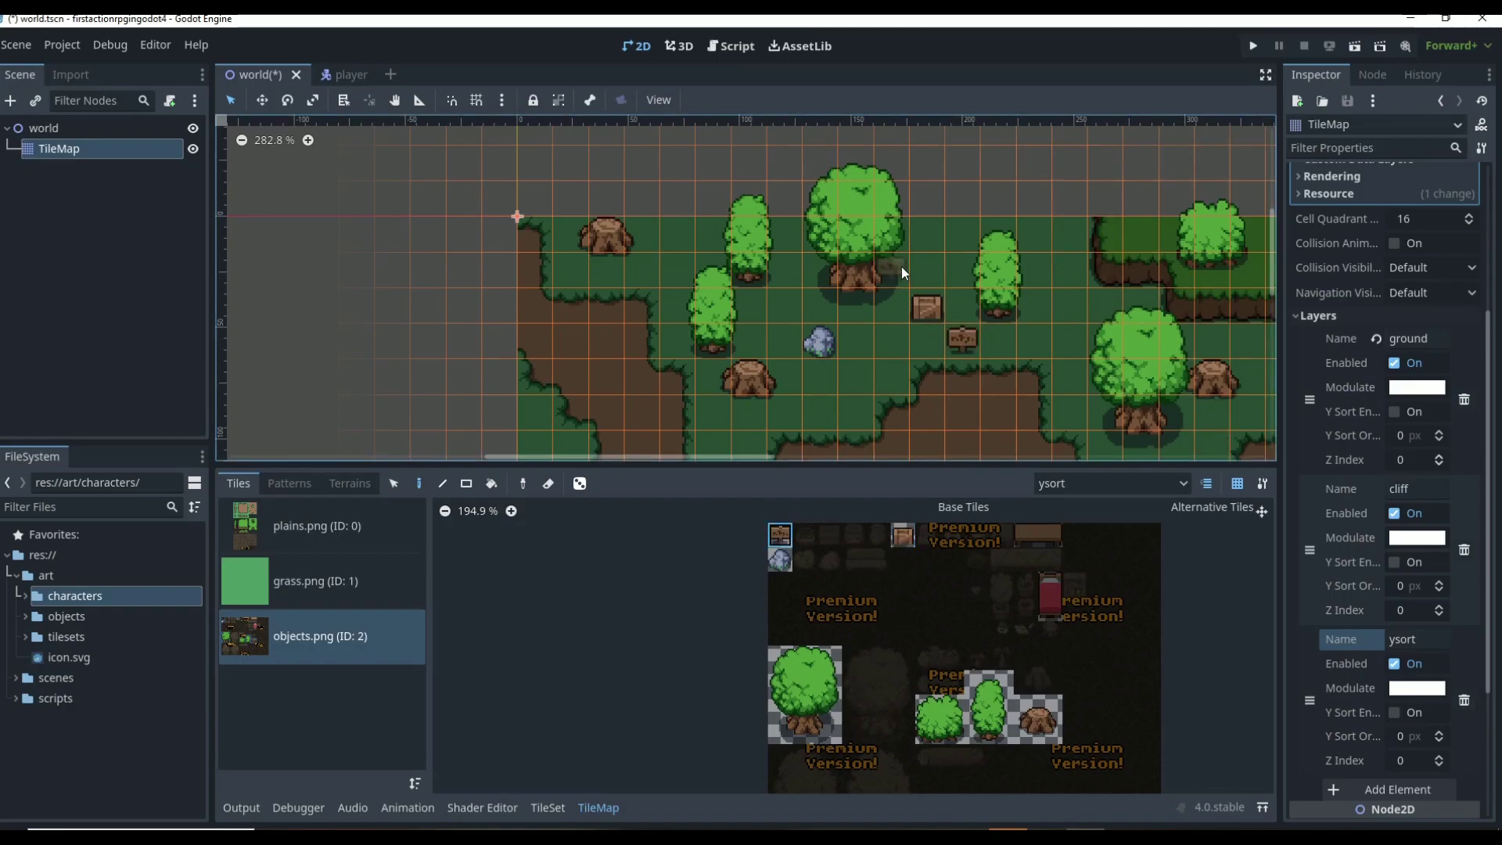
scroll(909, 326, "down", 2)
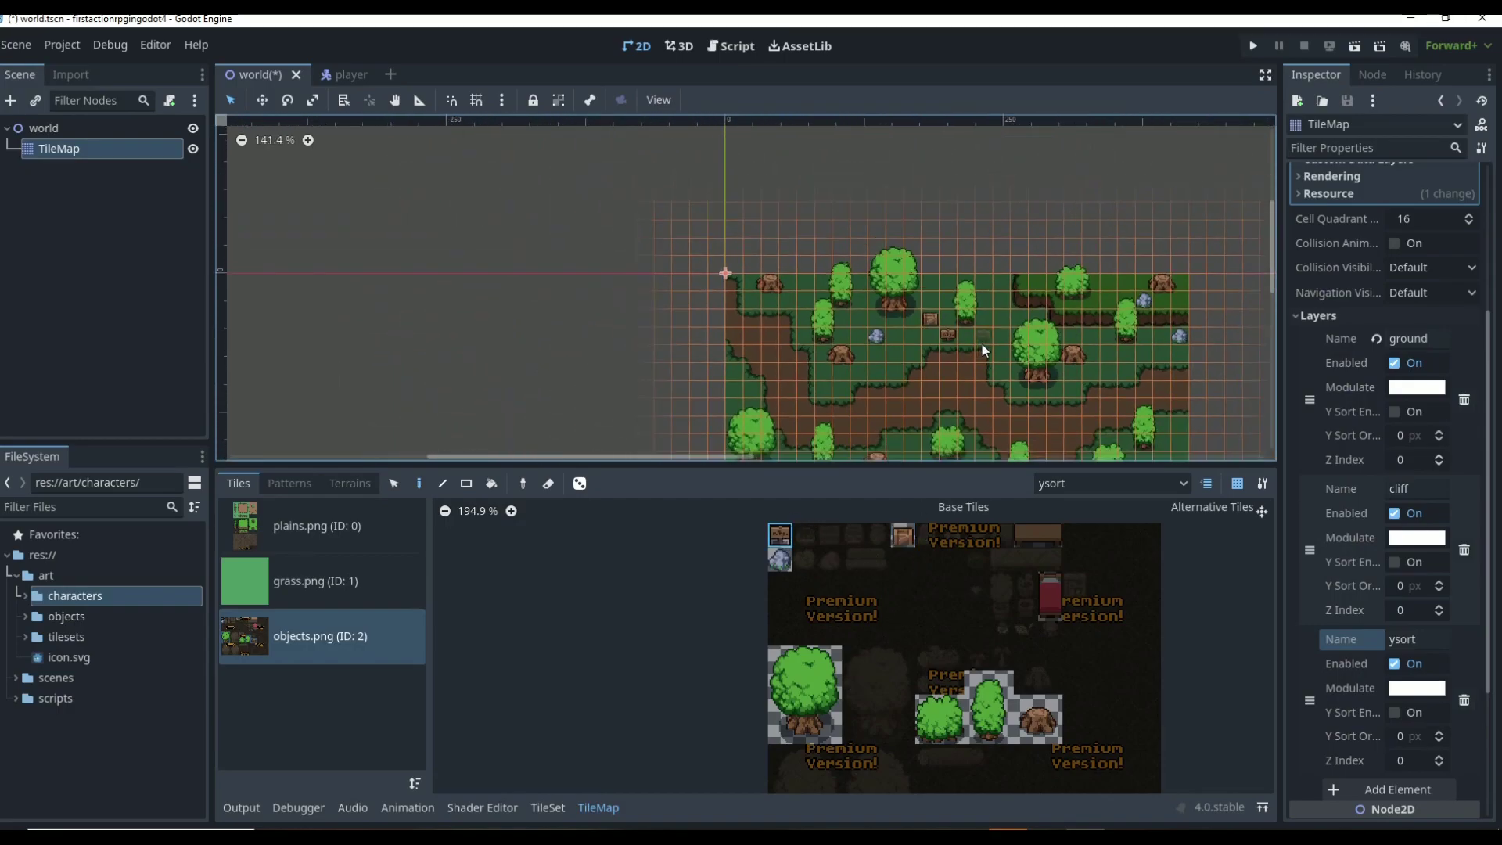
- Add a second wooden crate below the path, beside the round bush in the middle of the lower grass
left_click(903, 535)
scroll(937, 410, "up", 1)
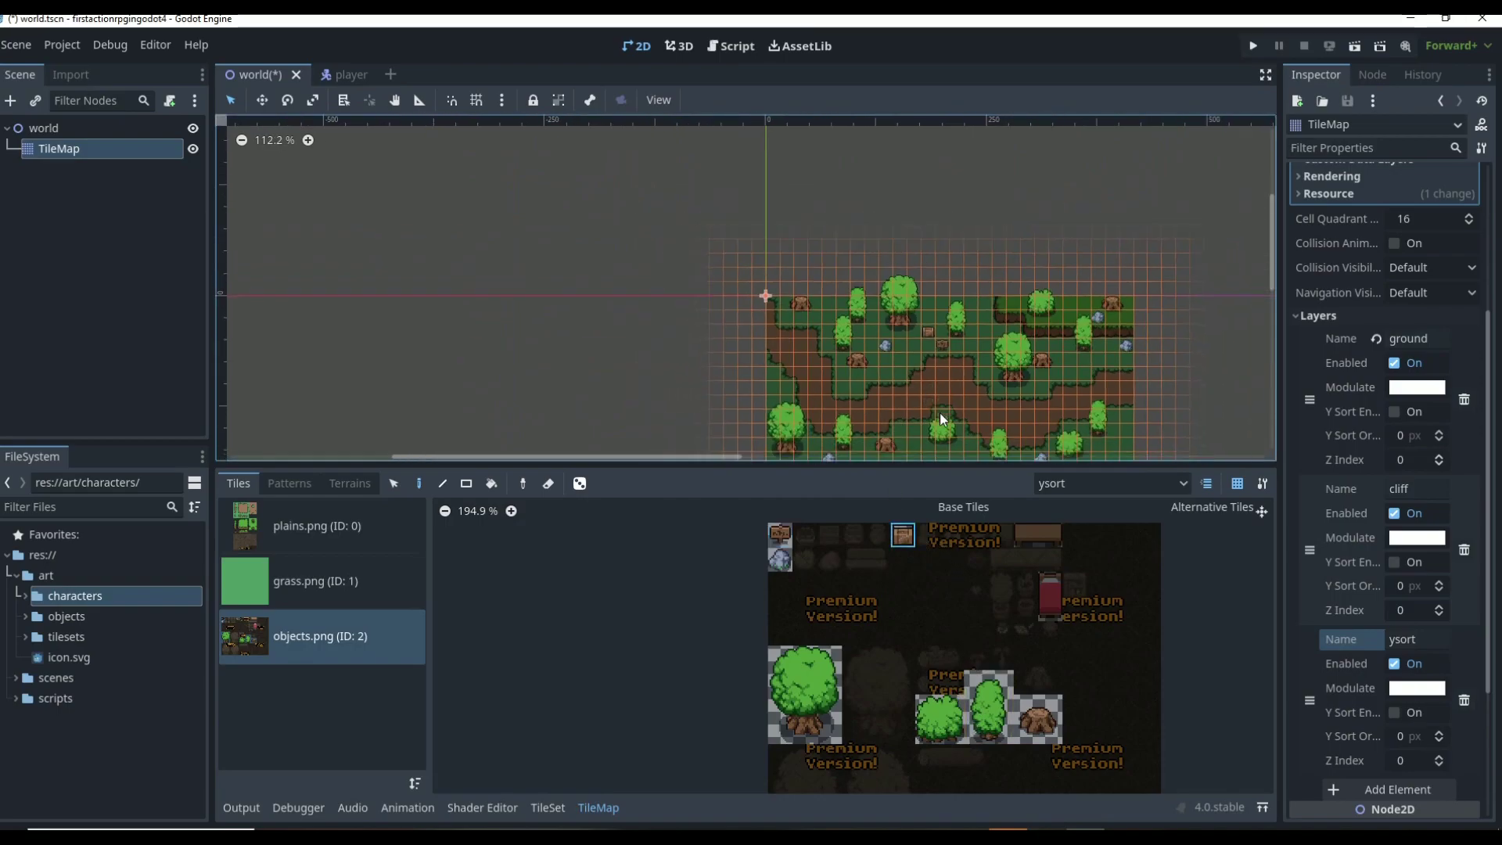
scroll(935, 434, "down", 1)
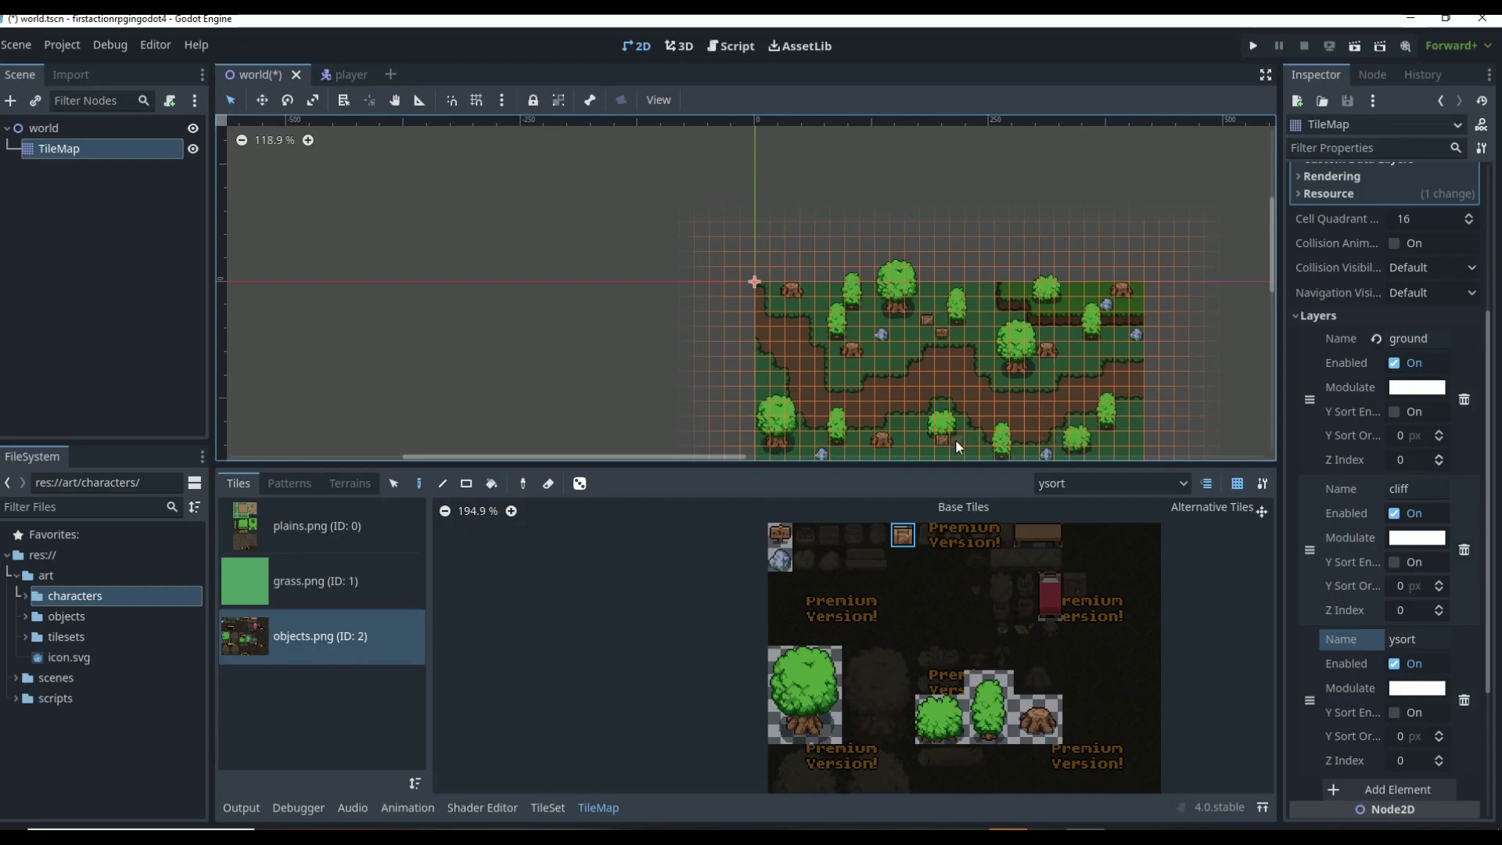
scroll(937, 440, "up", 1)
scroll(994, 444, "left", 10)
scroll(993, 399, "right", 8)
scroll(990, 401, "down", 5)
scroll(762, 359, "up", 5)
scroll(704, 413, "up", 2)
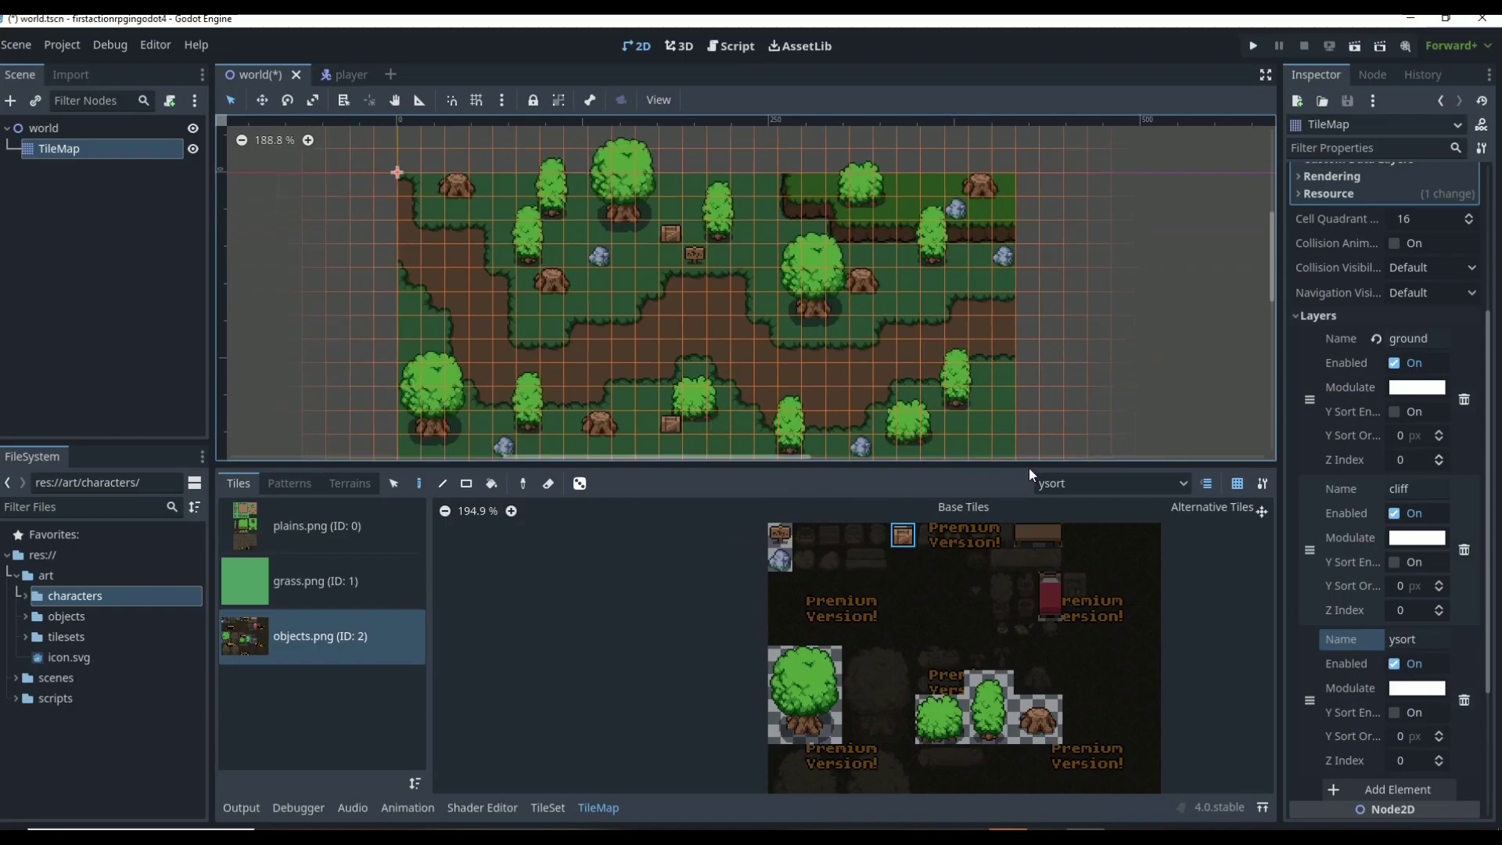
- Instance scenes/player.tscn as a child of the world root node and run the project
left_click(78, 130)
left_click(35, 100)
left_click(626, 356)
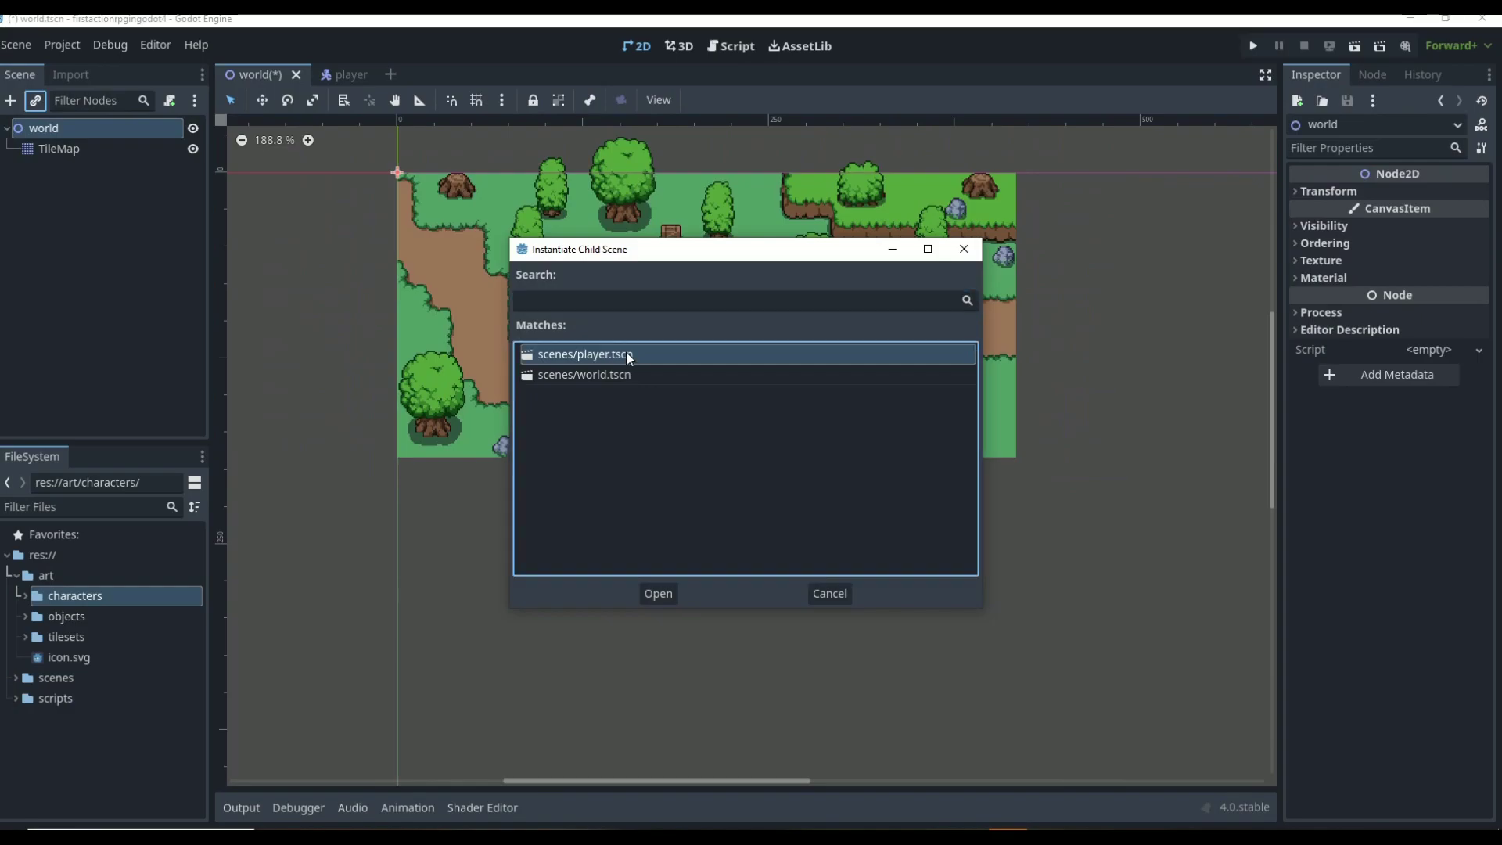
double_click(627, 356)
key("F5")
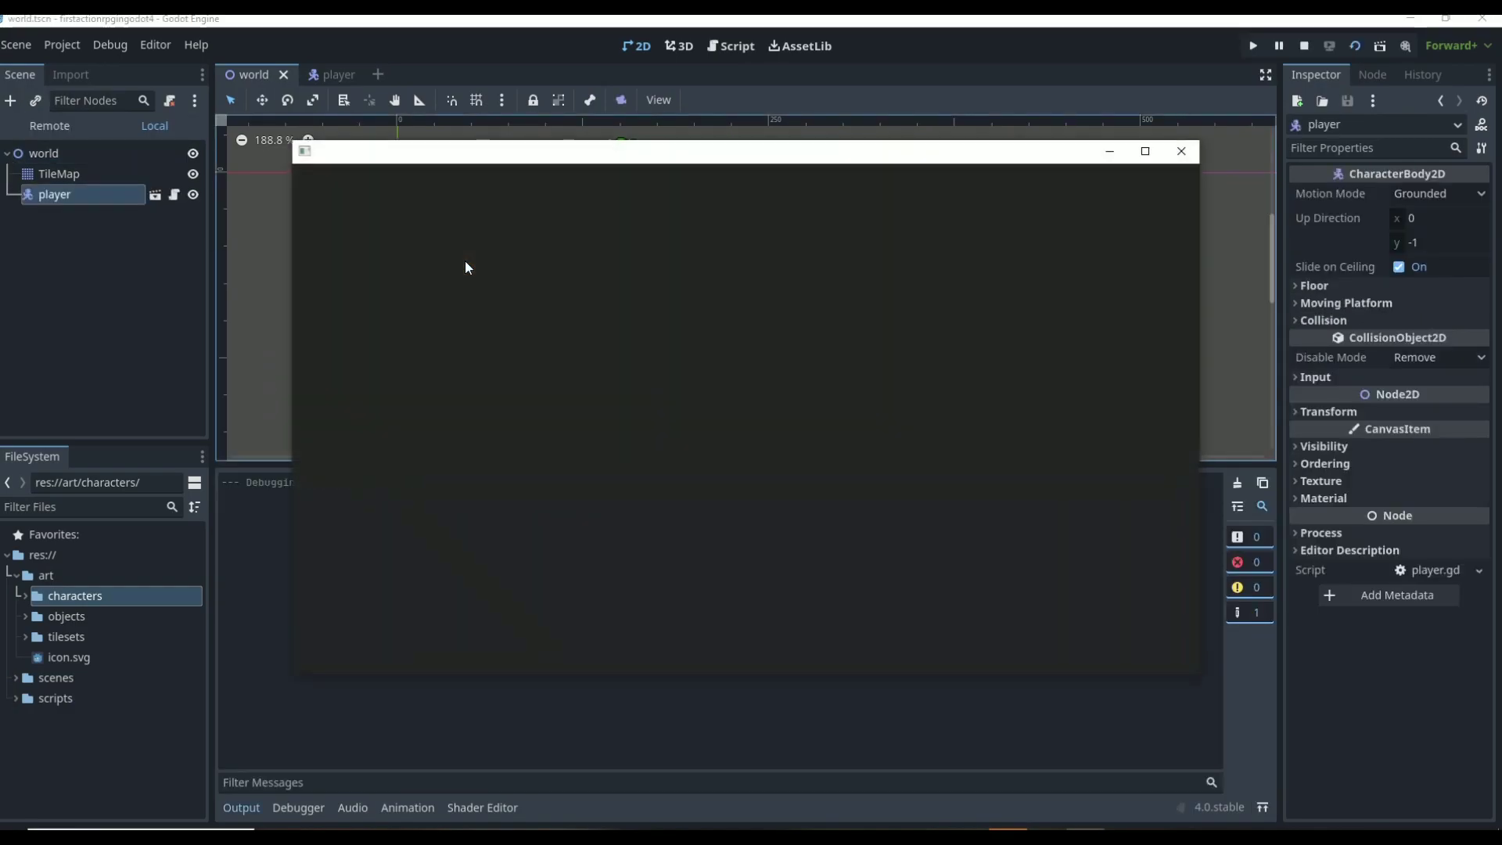
- Walk the player across the grass and path in the running game, ending beside the stump left of the rock
key("Down")
key("Right")
key("Down")
key("Down")
key("Right")
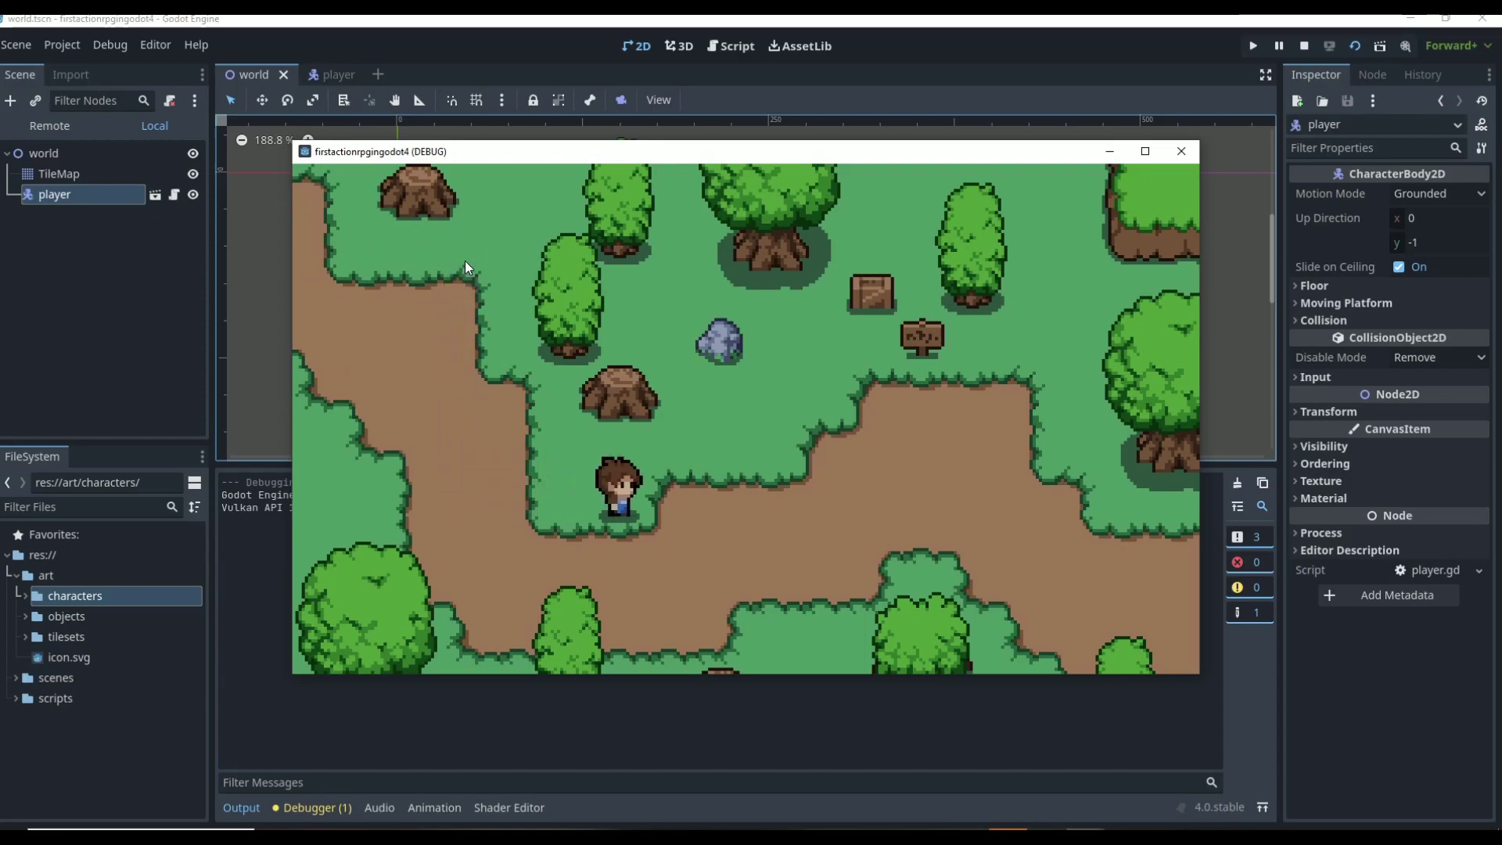
key("Up")
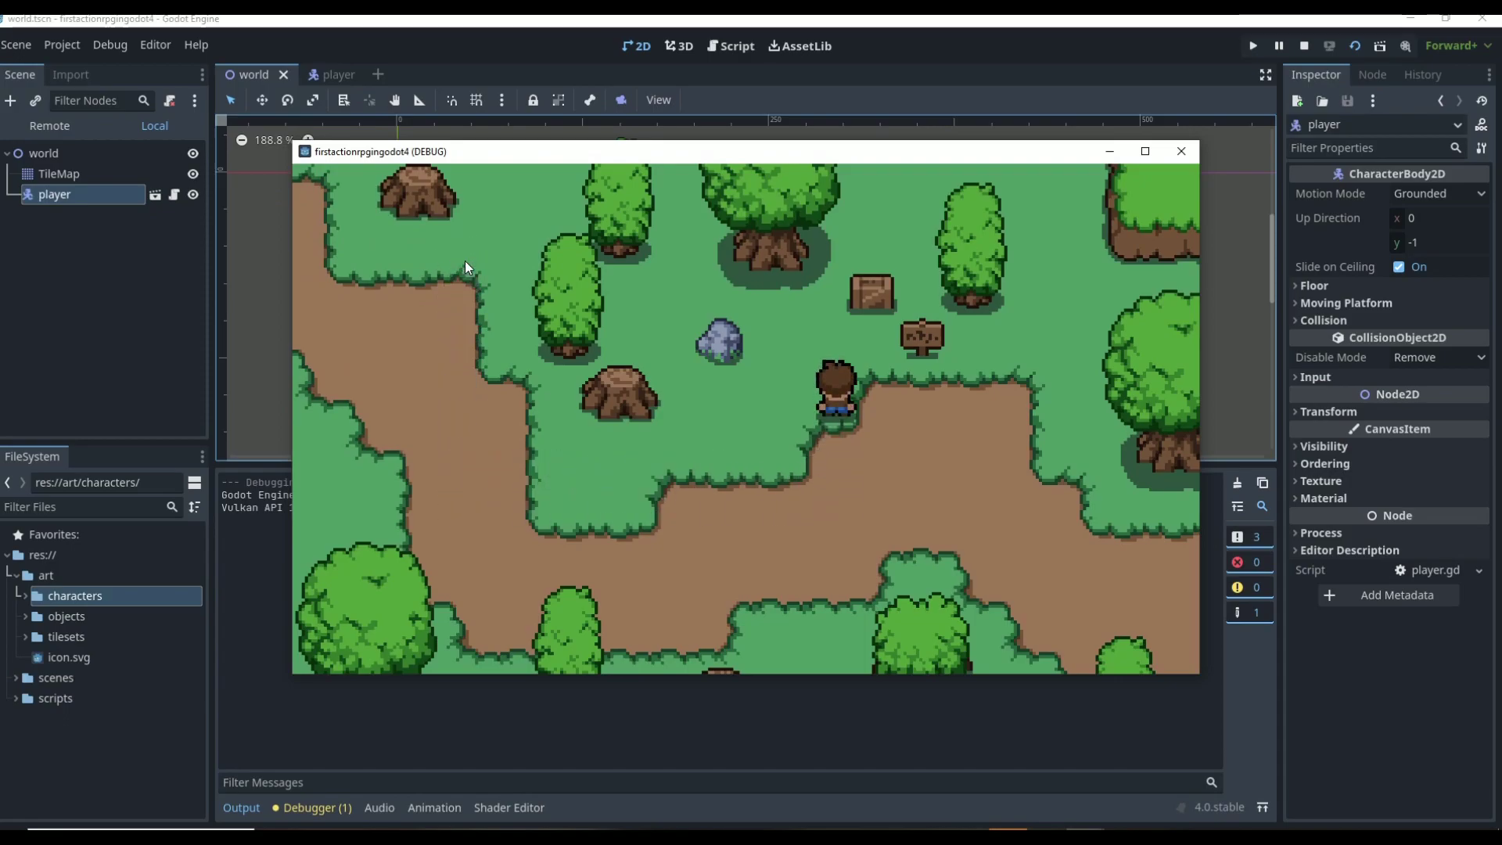
key("Left")
key("Down")
key("Right")
key("Left")
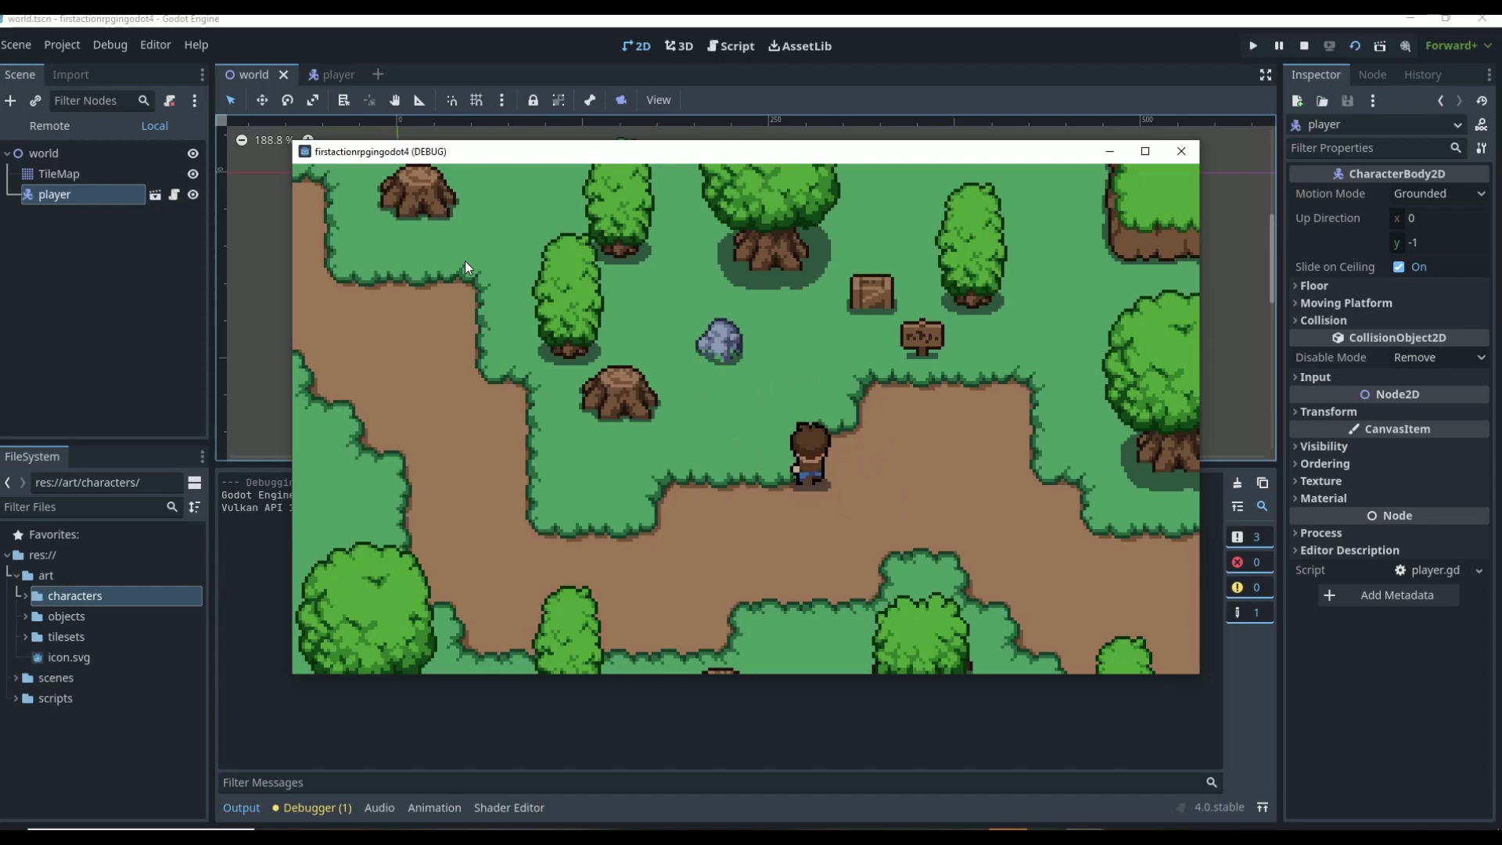
key("Up")
key("Left")
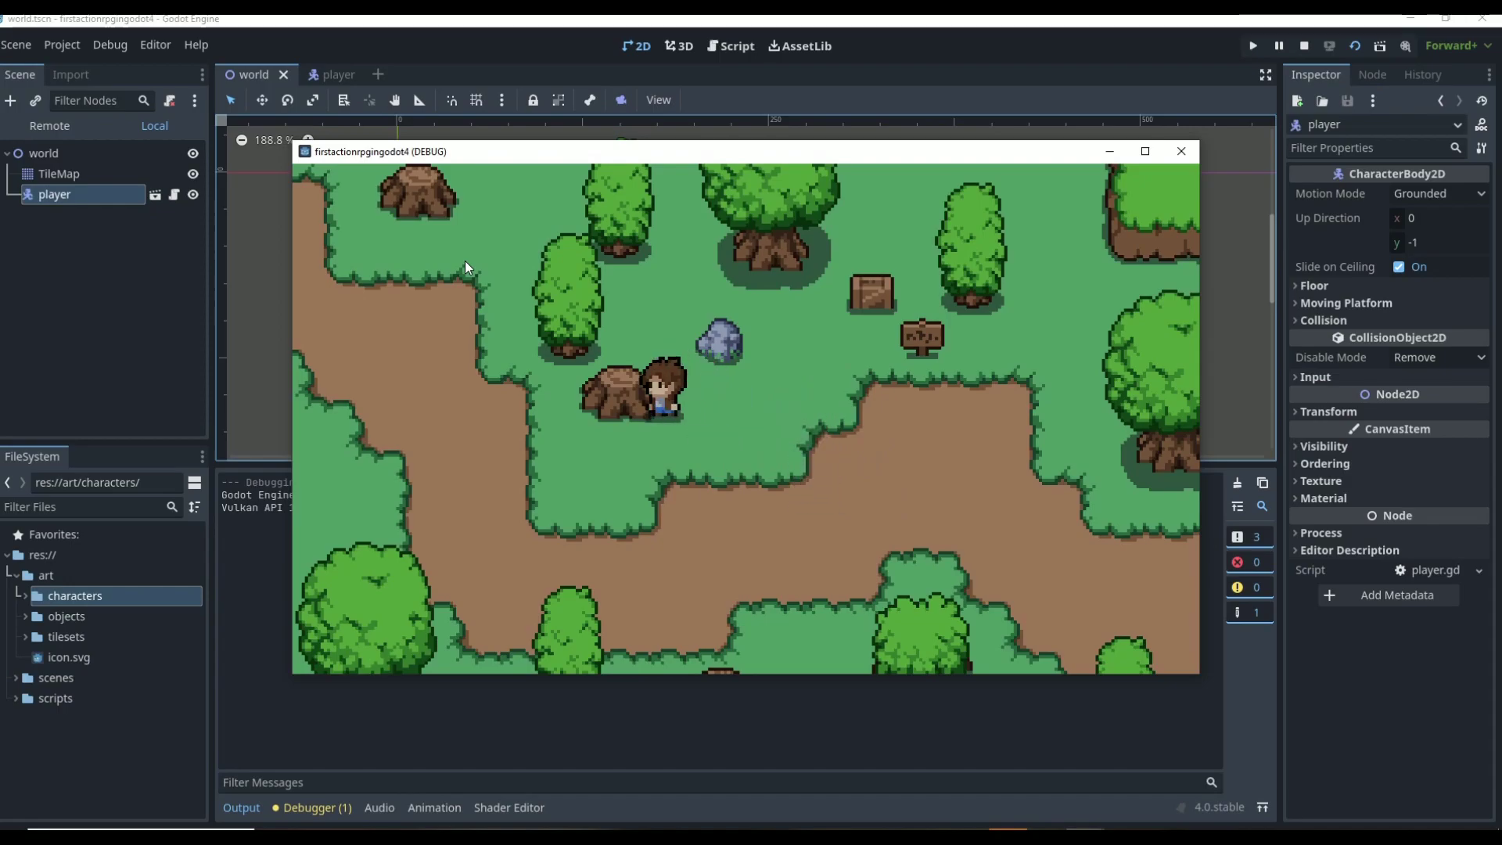
- Test the player against the cliff edge in the map's upper right and bring it back down to the path
key("Up")
key("Left")
key("Up")
key("Right")
key("Right")
key("Up")
key("Right")
key("Down")
key("Right")
key("Up")
key("Right")
key("Left")
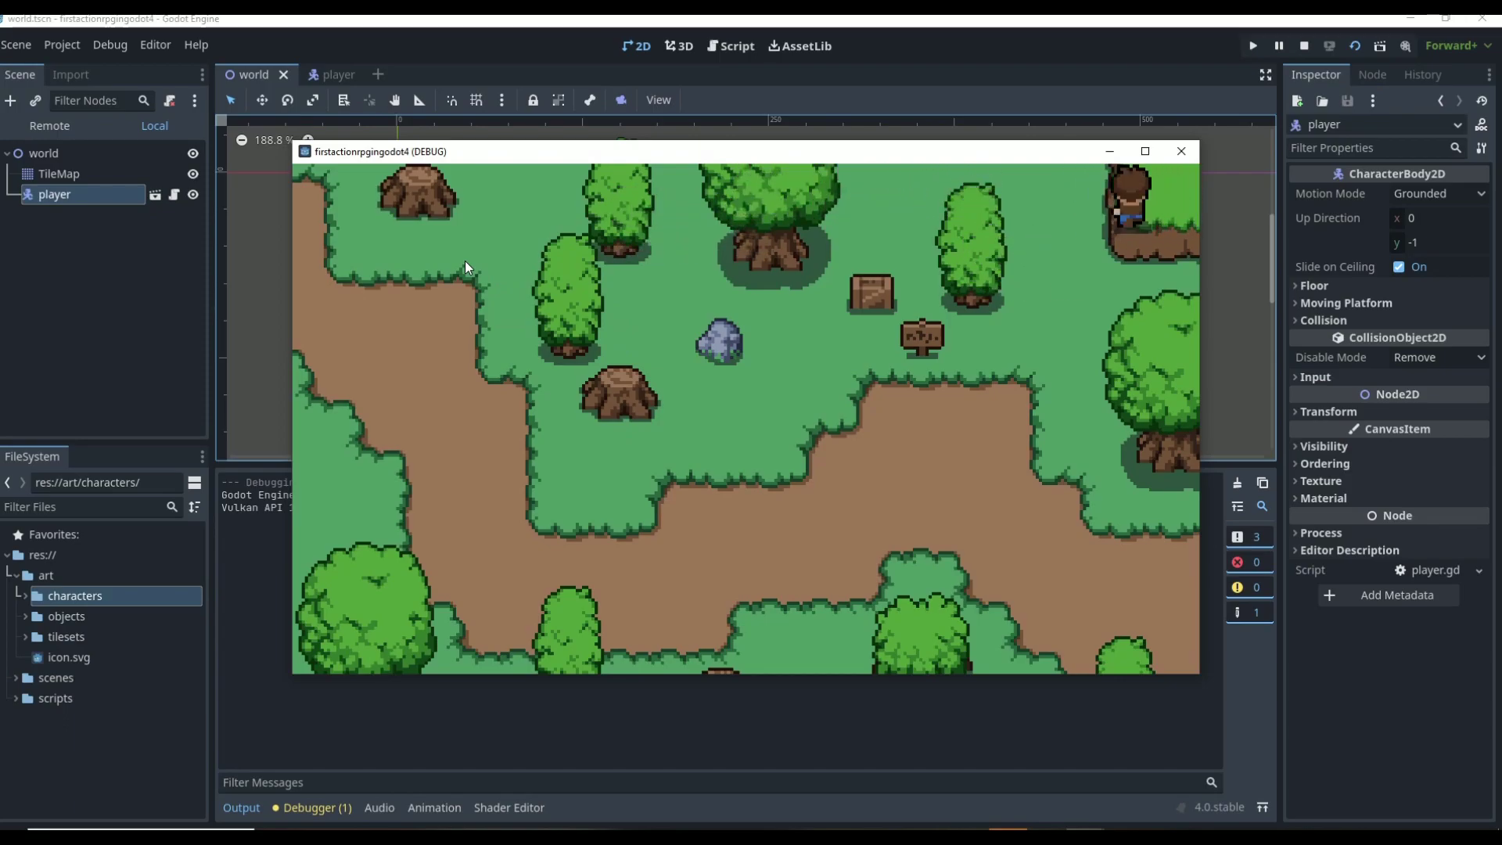
key("Down")
key("Down")
key("Left")
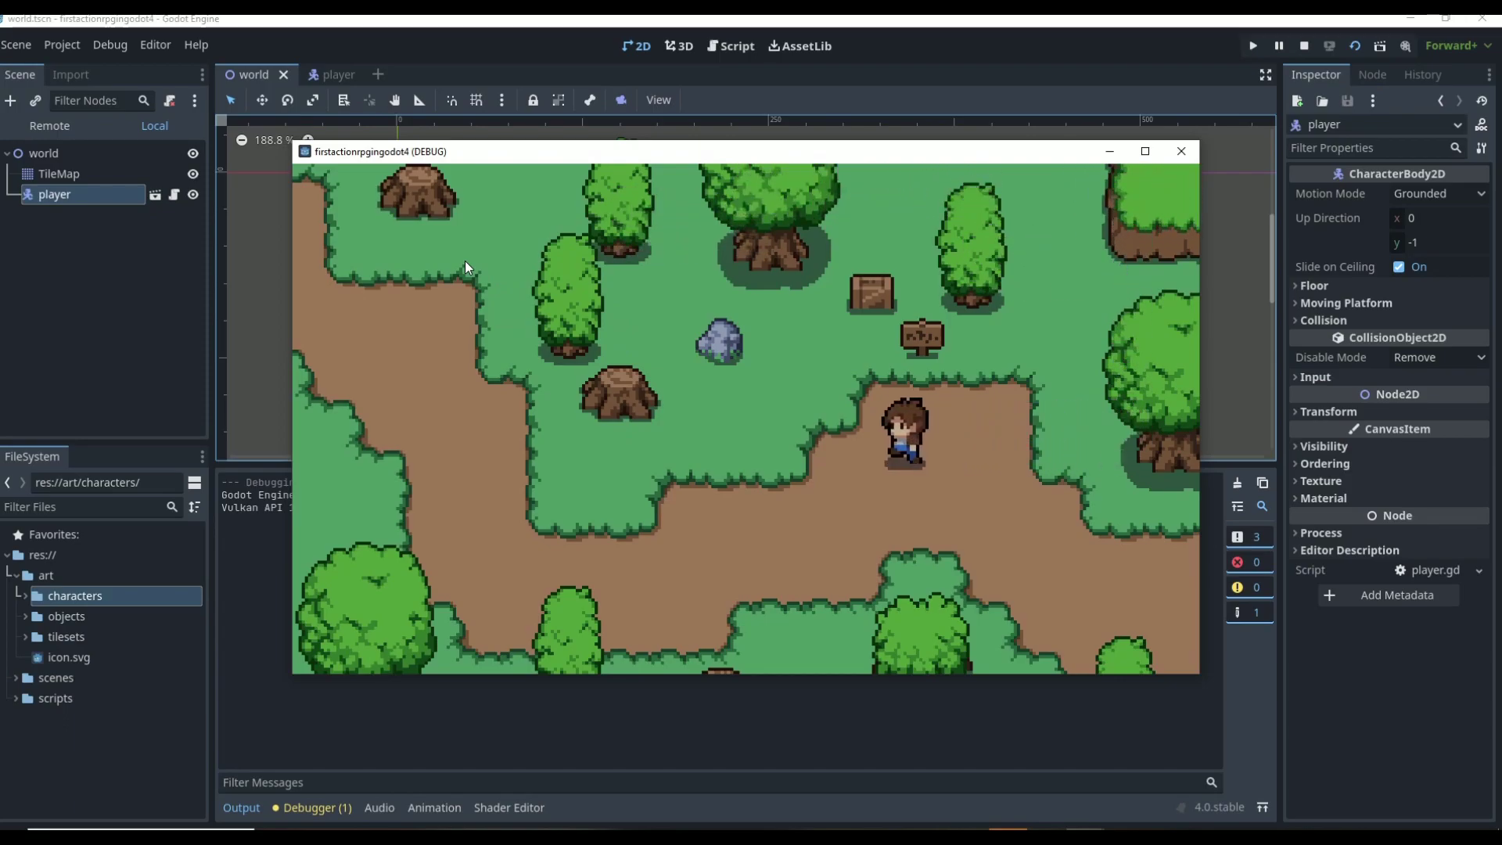
key("Down")
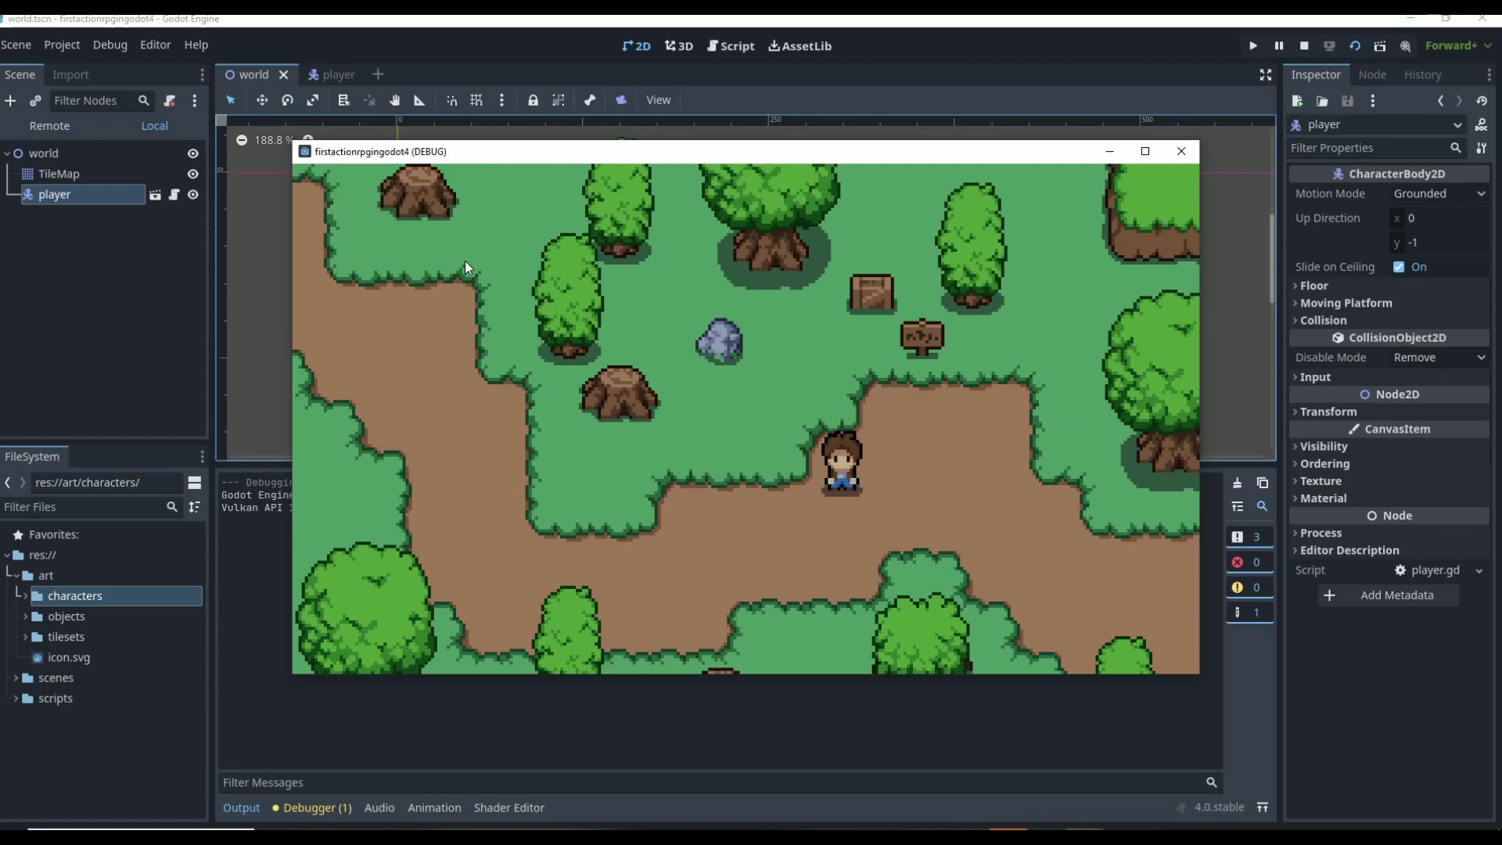
- Walk the player past the sign and behind the stump to the grass edge left of the slim tree
key("Left")
key("Up")
key("Left")
key("Left")
key("Down")
key("Right")
key("Left")
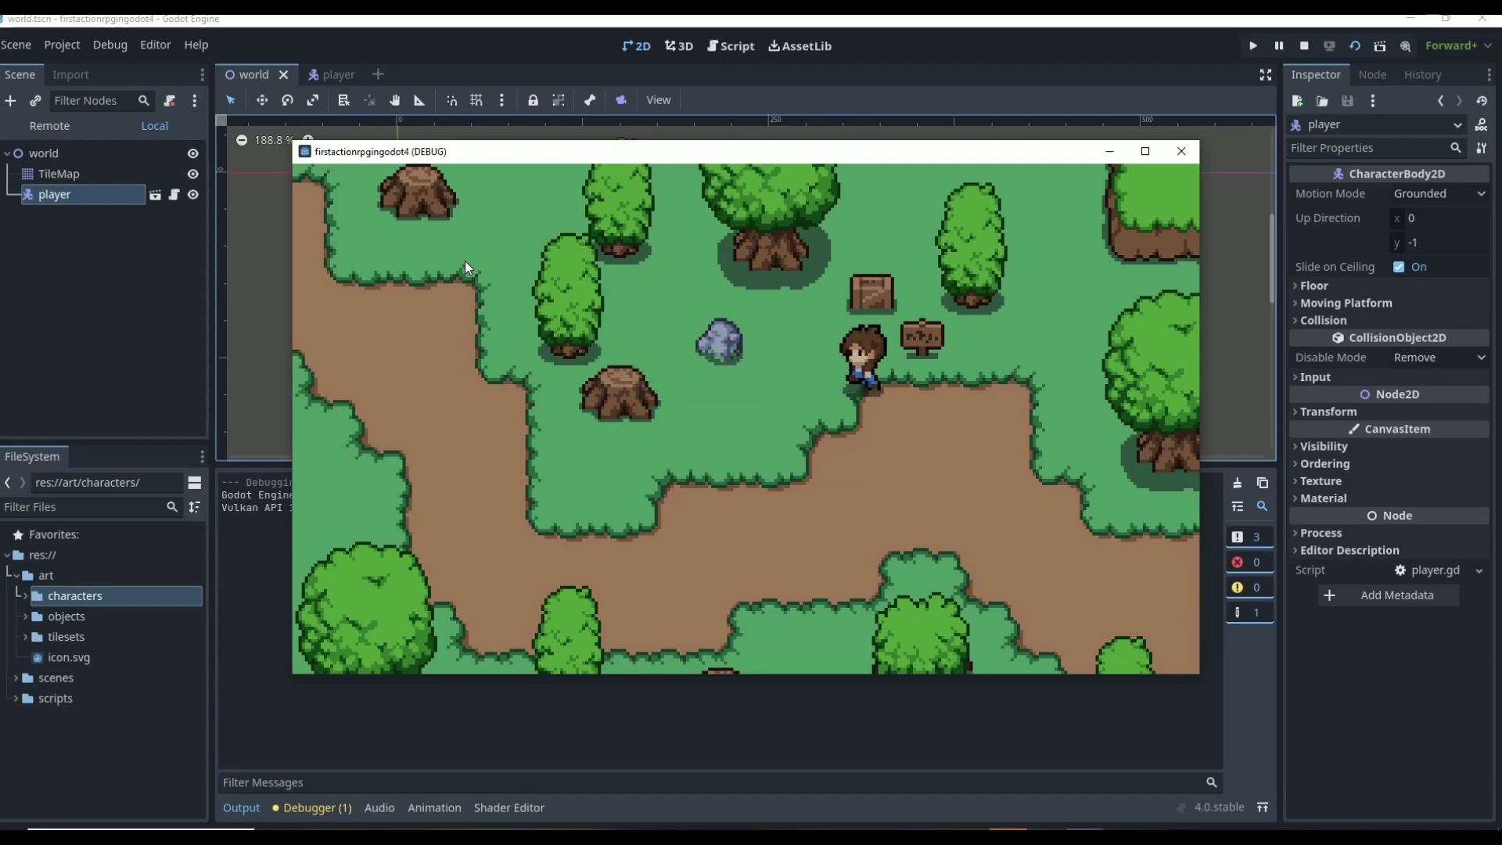
key("Up")
key("Left")
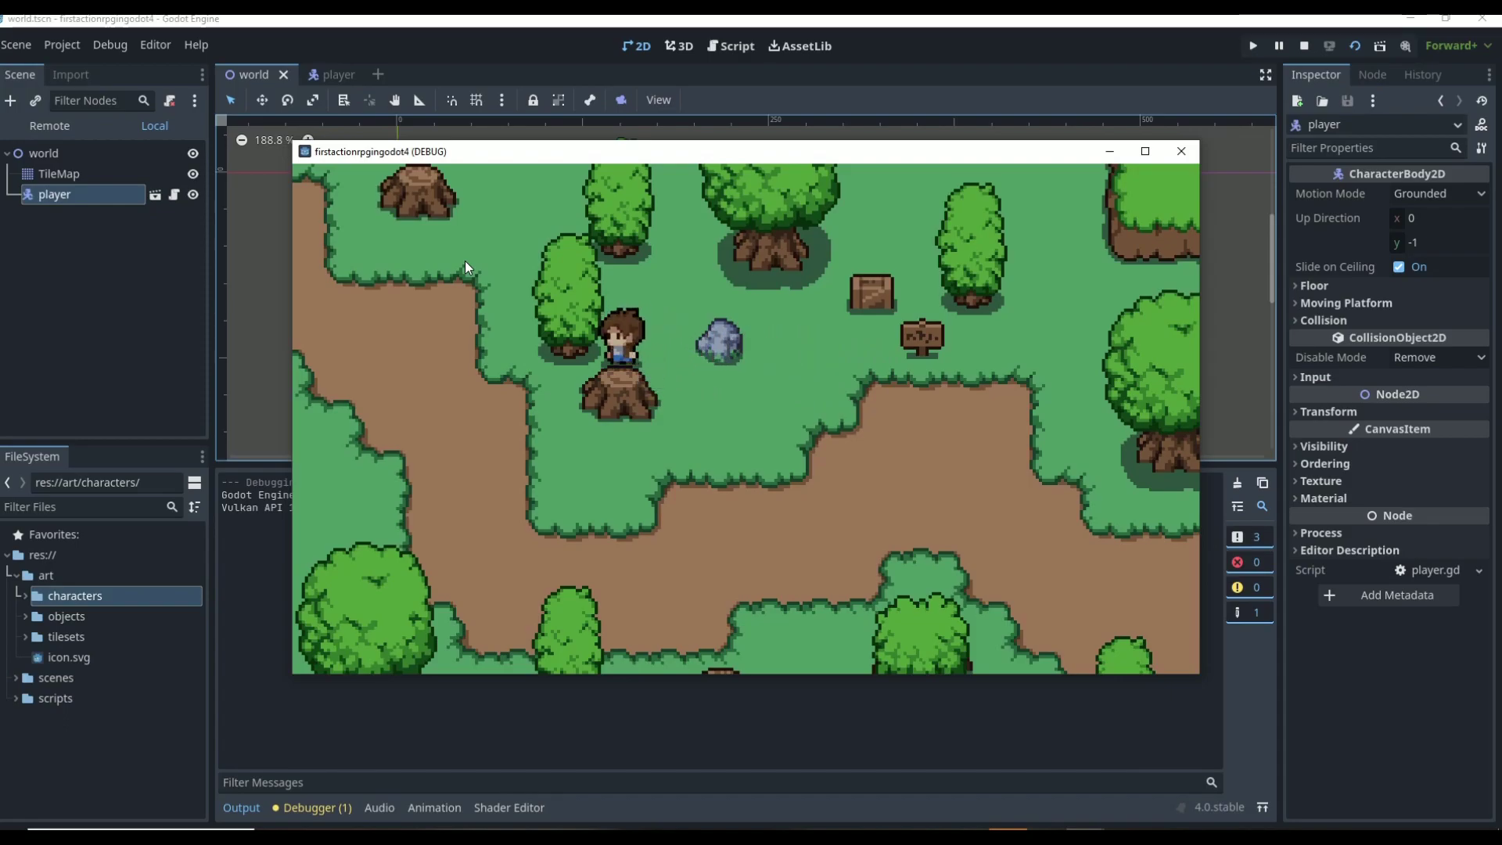
key("Right")
key("Right")
key("Left")
key("Up")
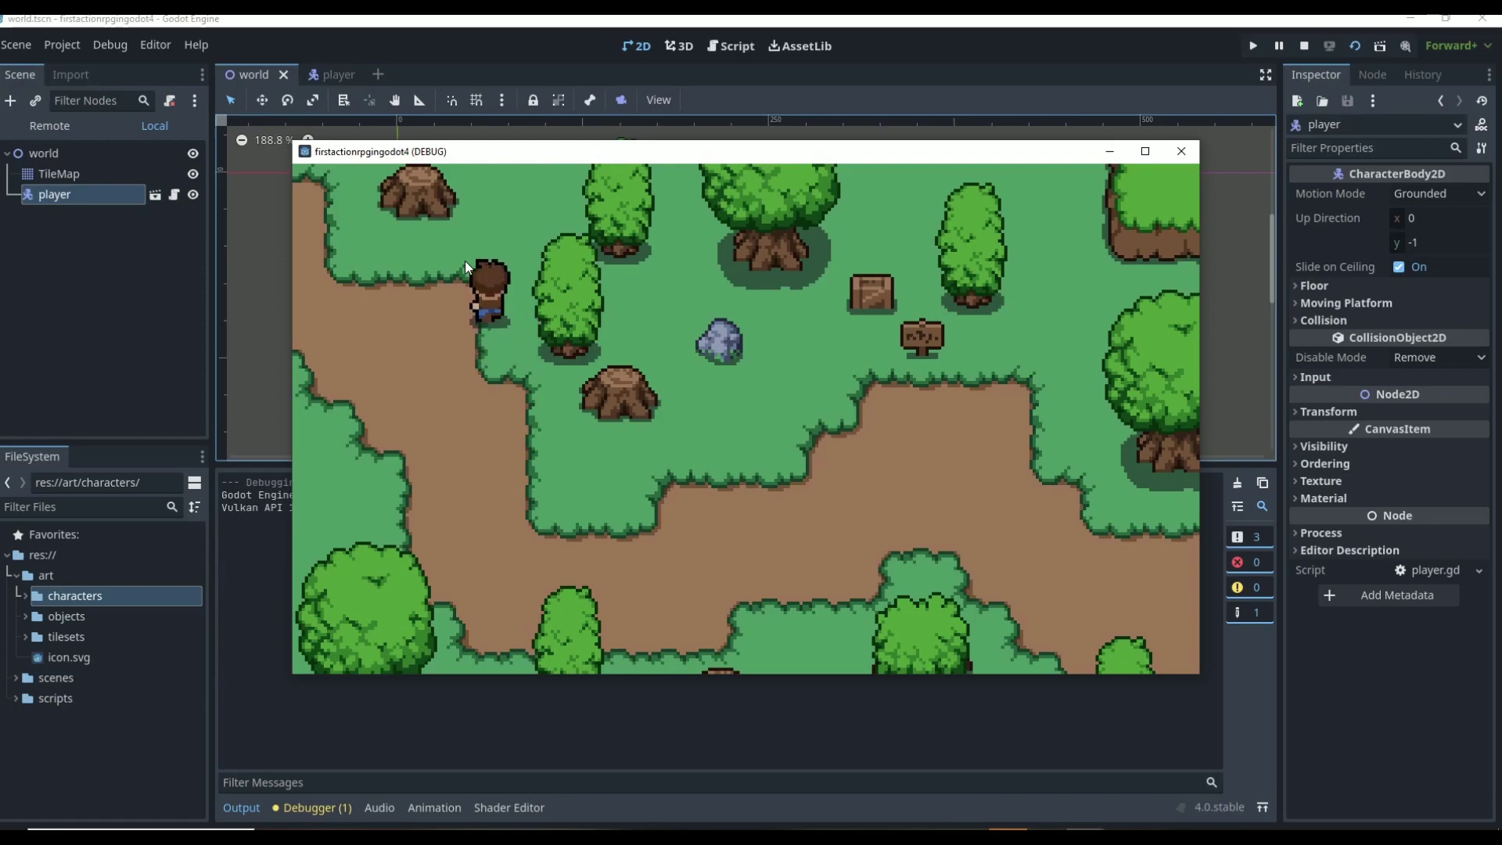
- Check how the player overlaps the slim tree above the stump, the large tree on the right and the slim tree beside the crate
key("Right")
key("Right")
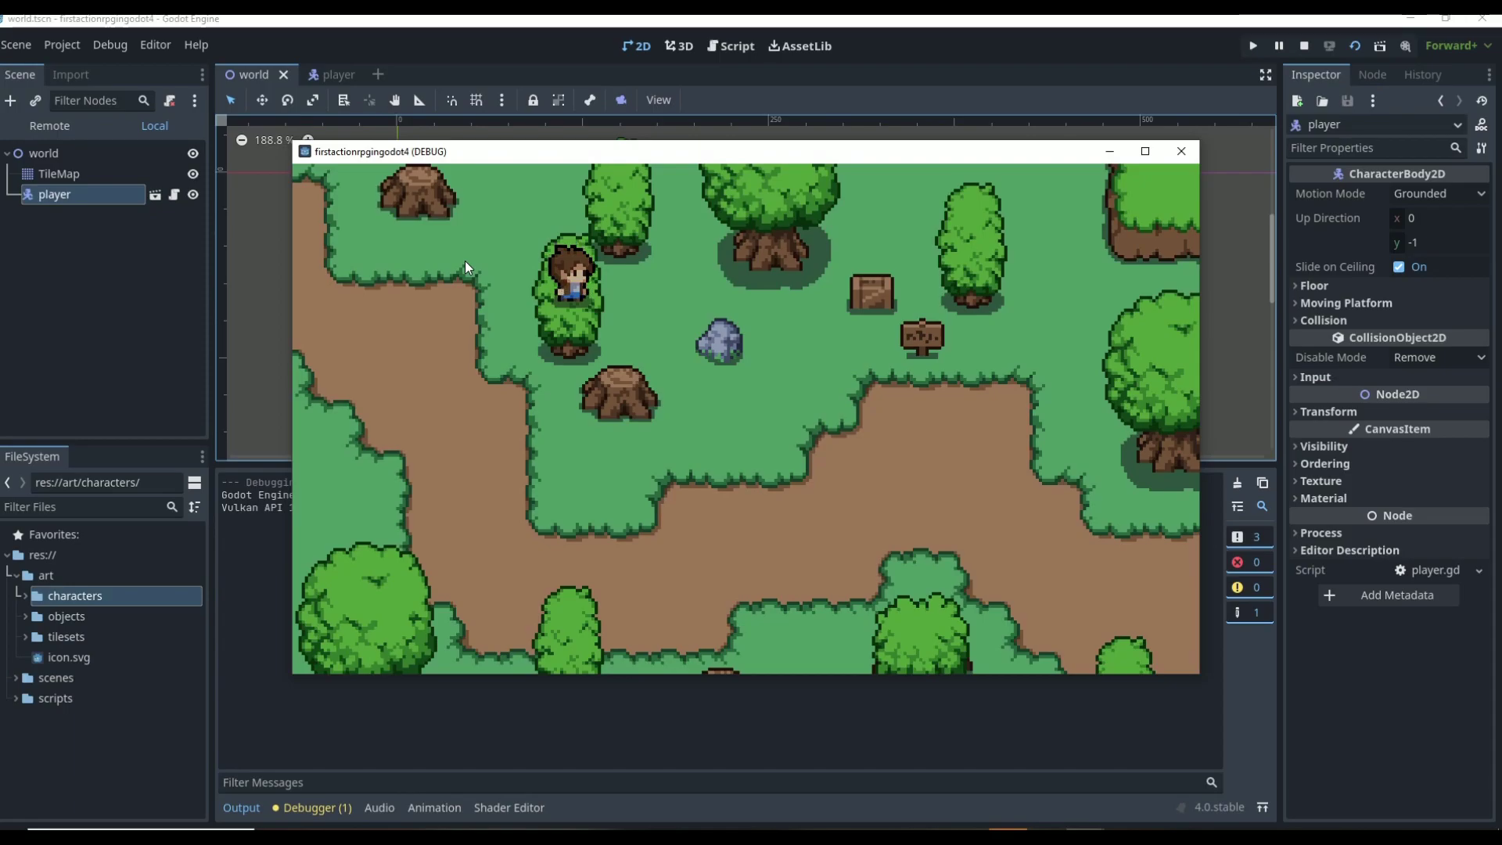
key("Up")
key("Left")
key("Up")
key("Right")
key("Down")
key("Right")
key("Left")
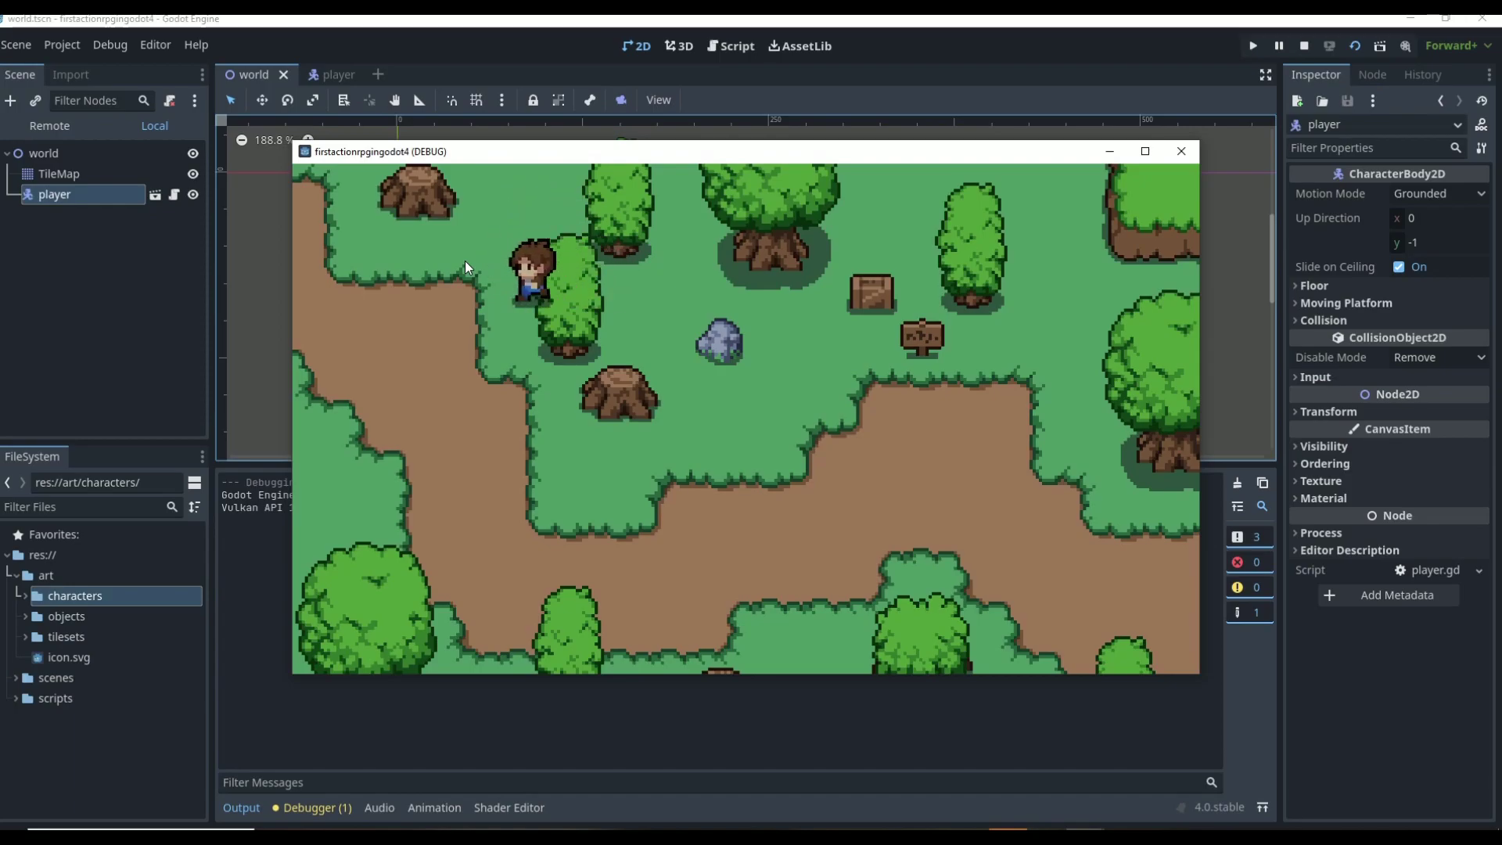
key("Right")
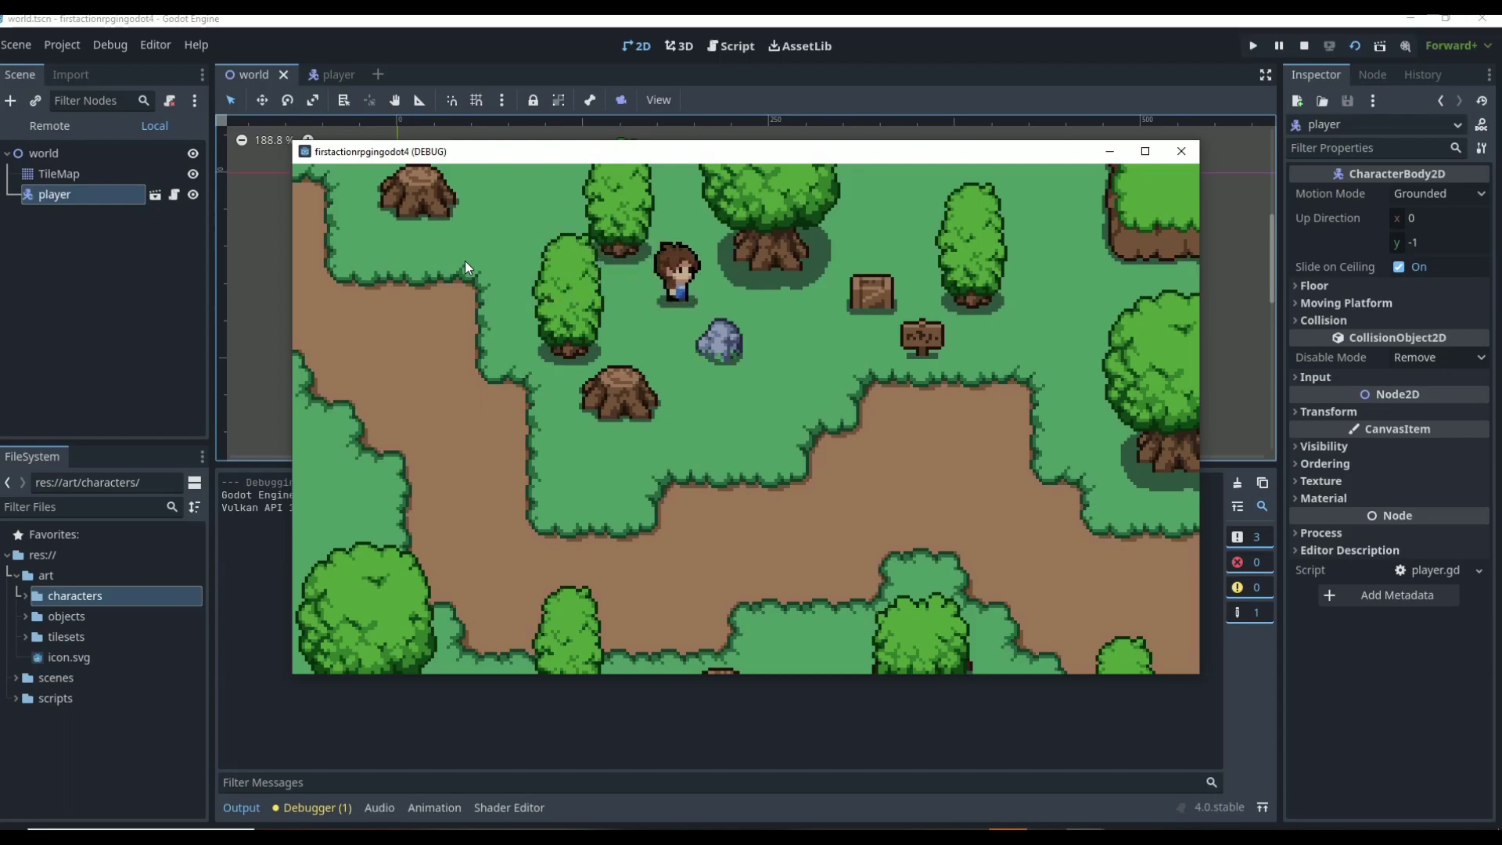
key("Down")
key("Down")
key("Right")
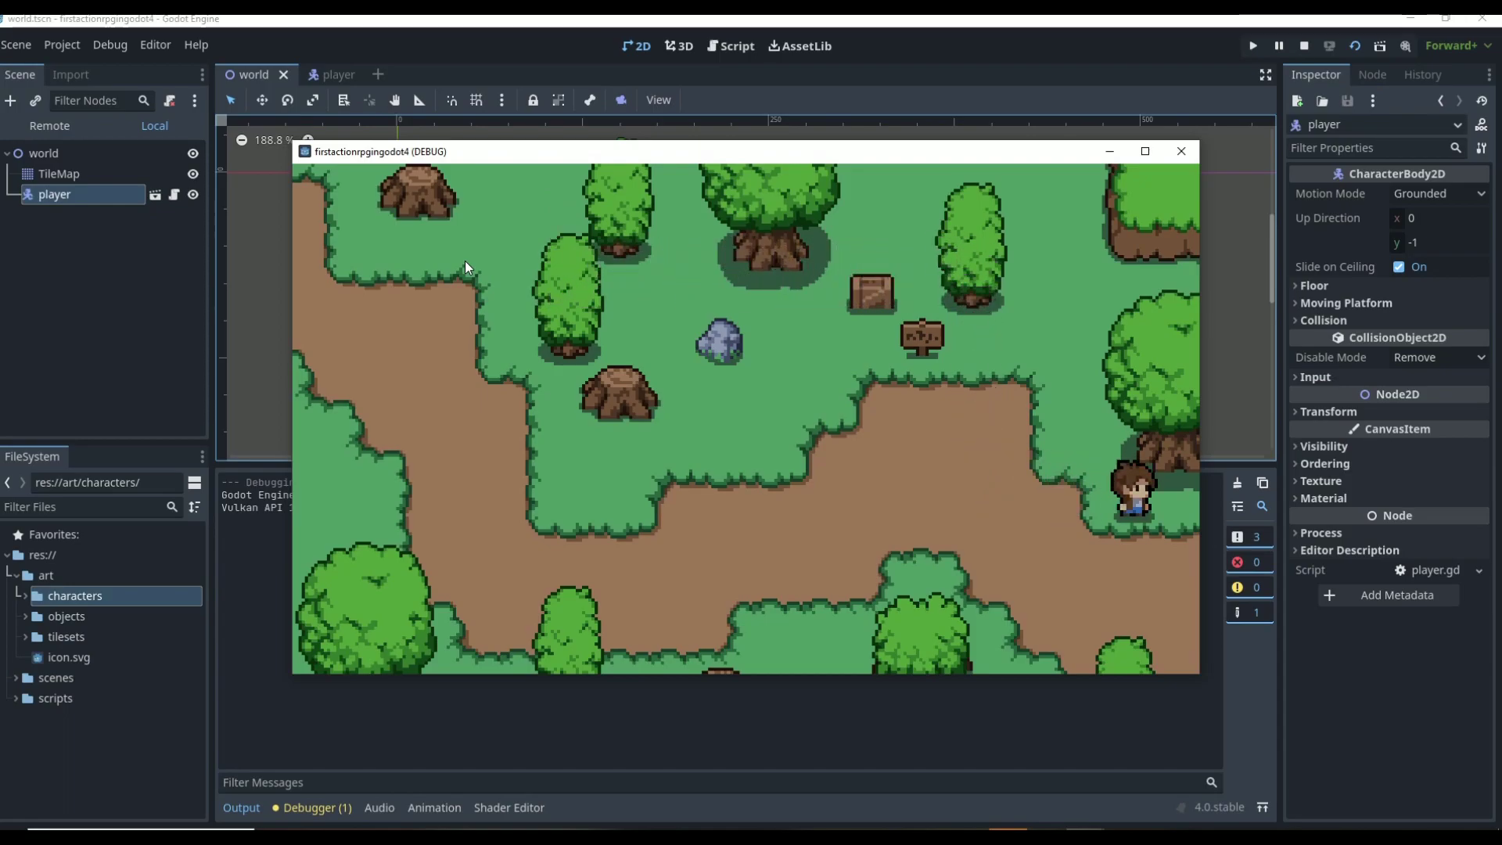
key("Left")
key("Up")
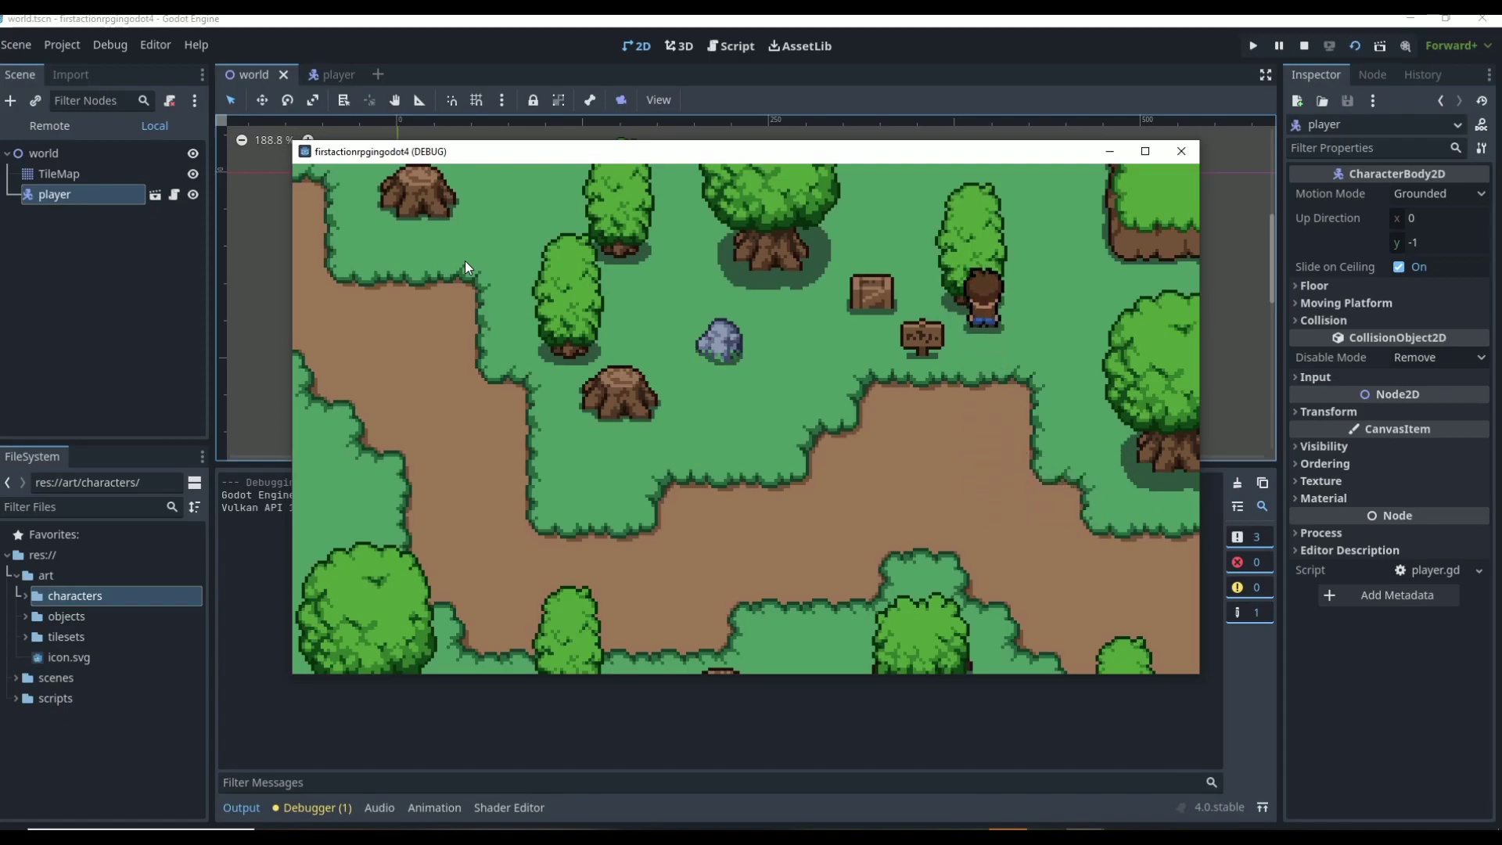
- Move the player around the slim tree beside the crate and over to the rock to examine their draw order
key("Right")
key("Up")
key("Left")
key("Down")
key("Right")
key("Right")
key("Left")
key("Down")
key("Left")
key("Up")
key("Left")
- Walk the player down the path to the round bush to check the overlap, and close the game
key("Right")
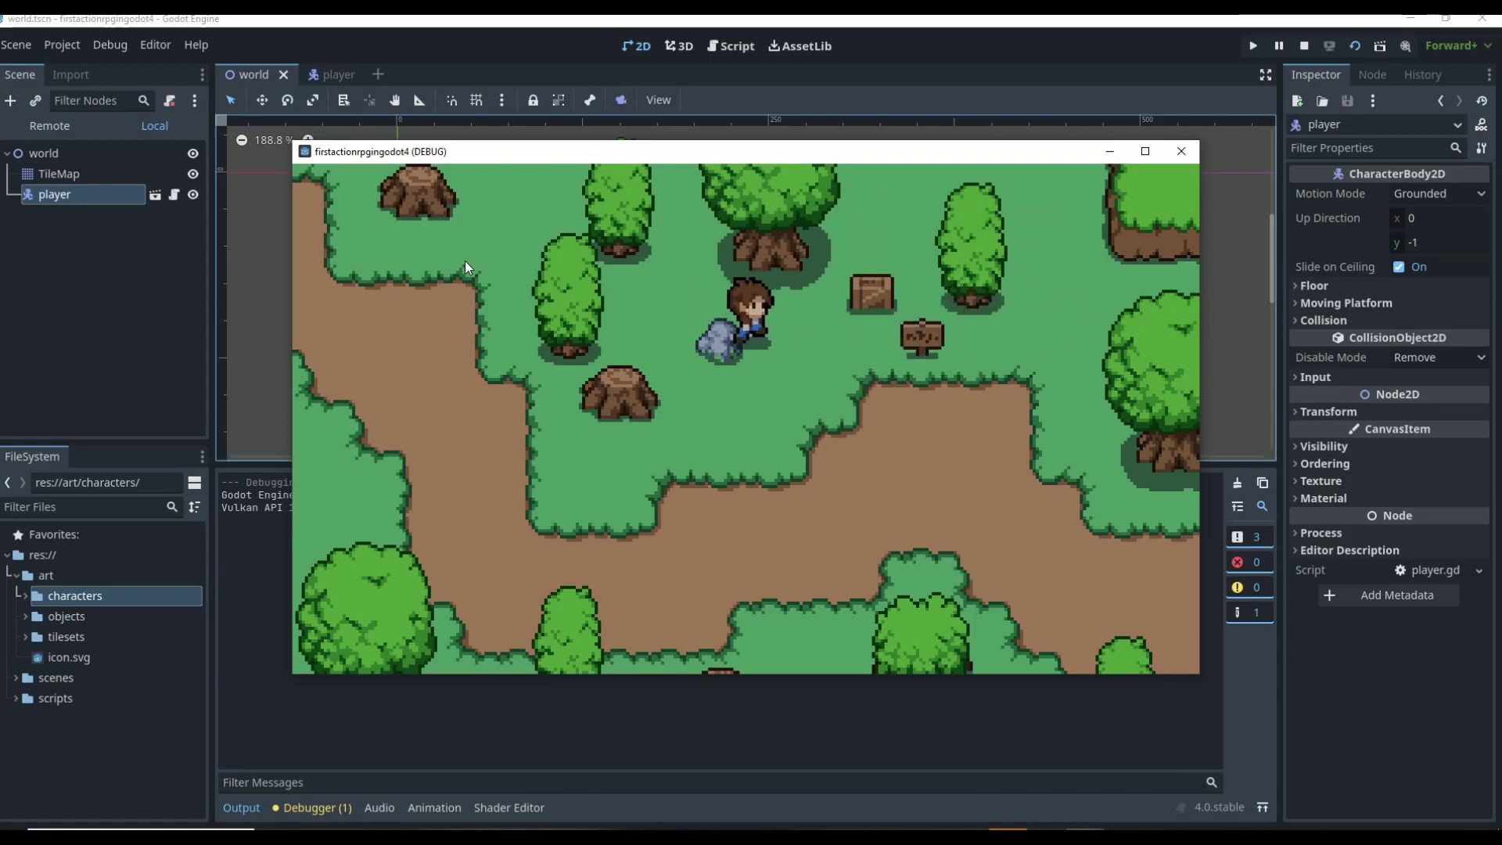
key("Up")
key("Right")
key("Down")
key("Left")
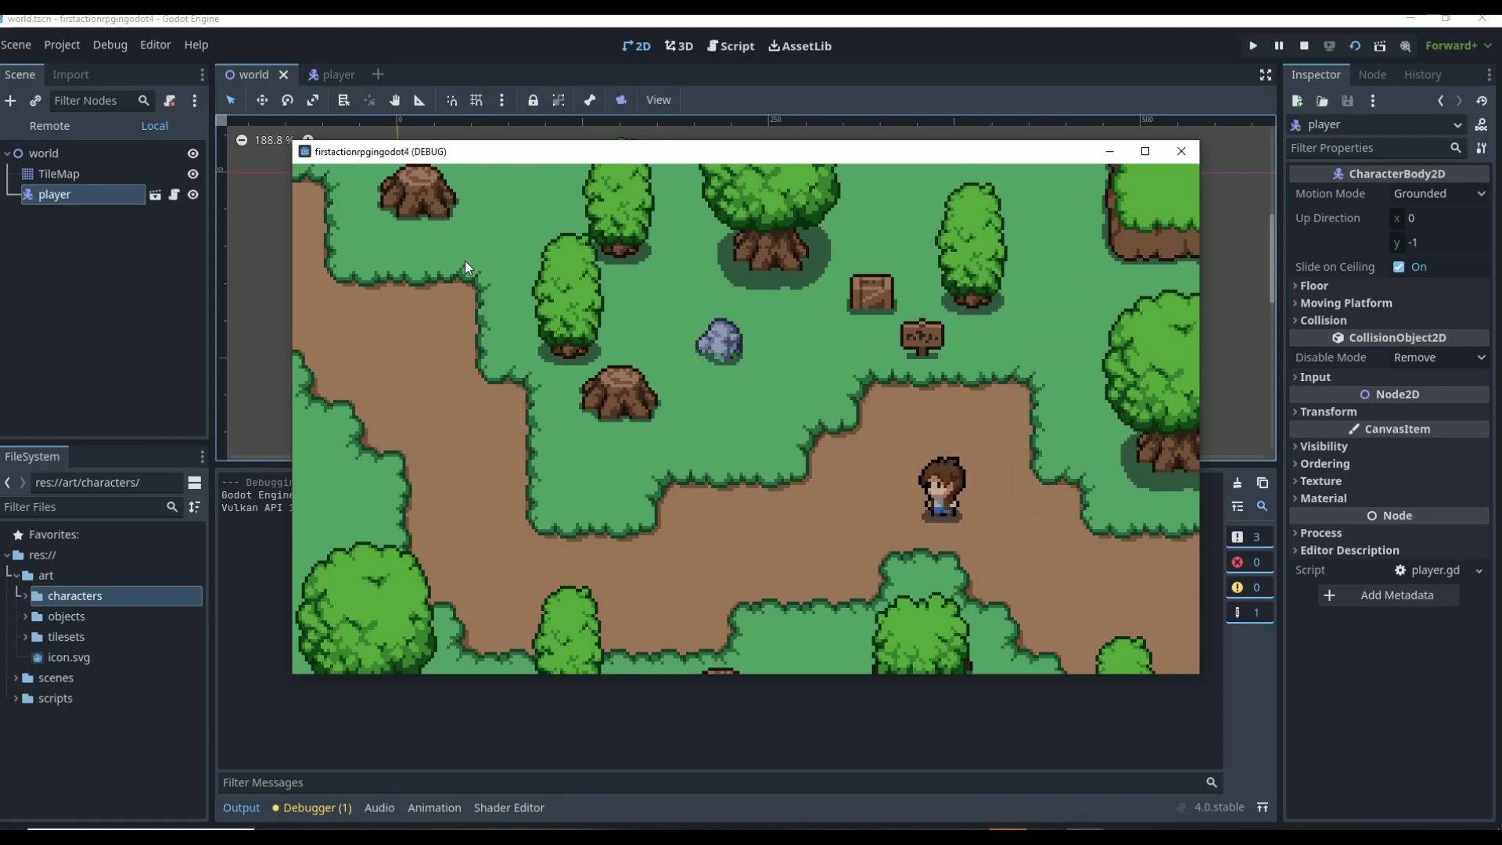
key("Right")
key("Down")
key("Left")
key("Up")
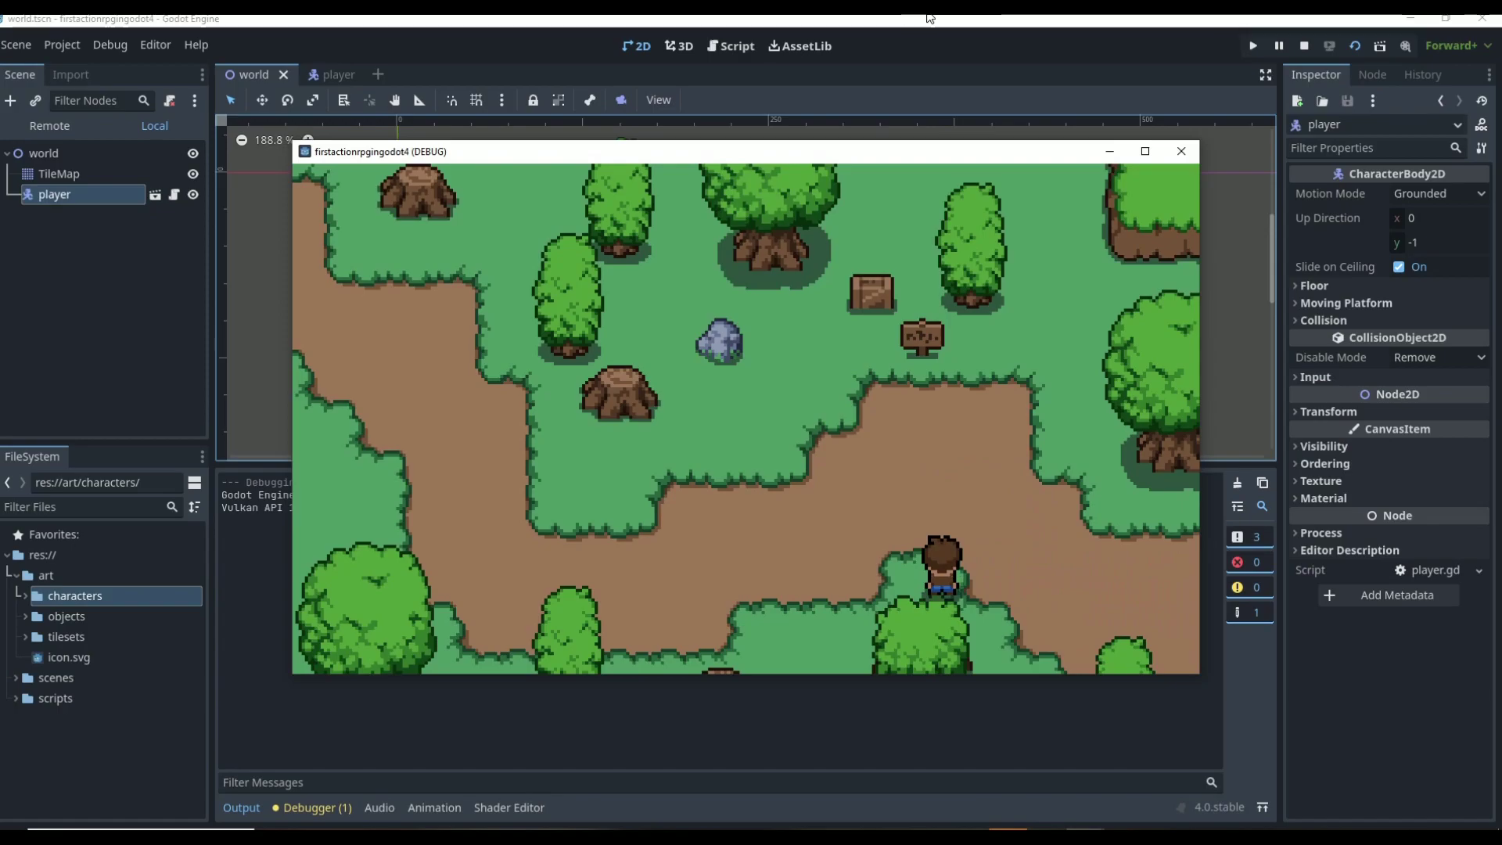
key("Up")
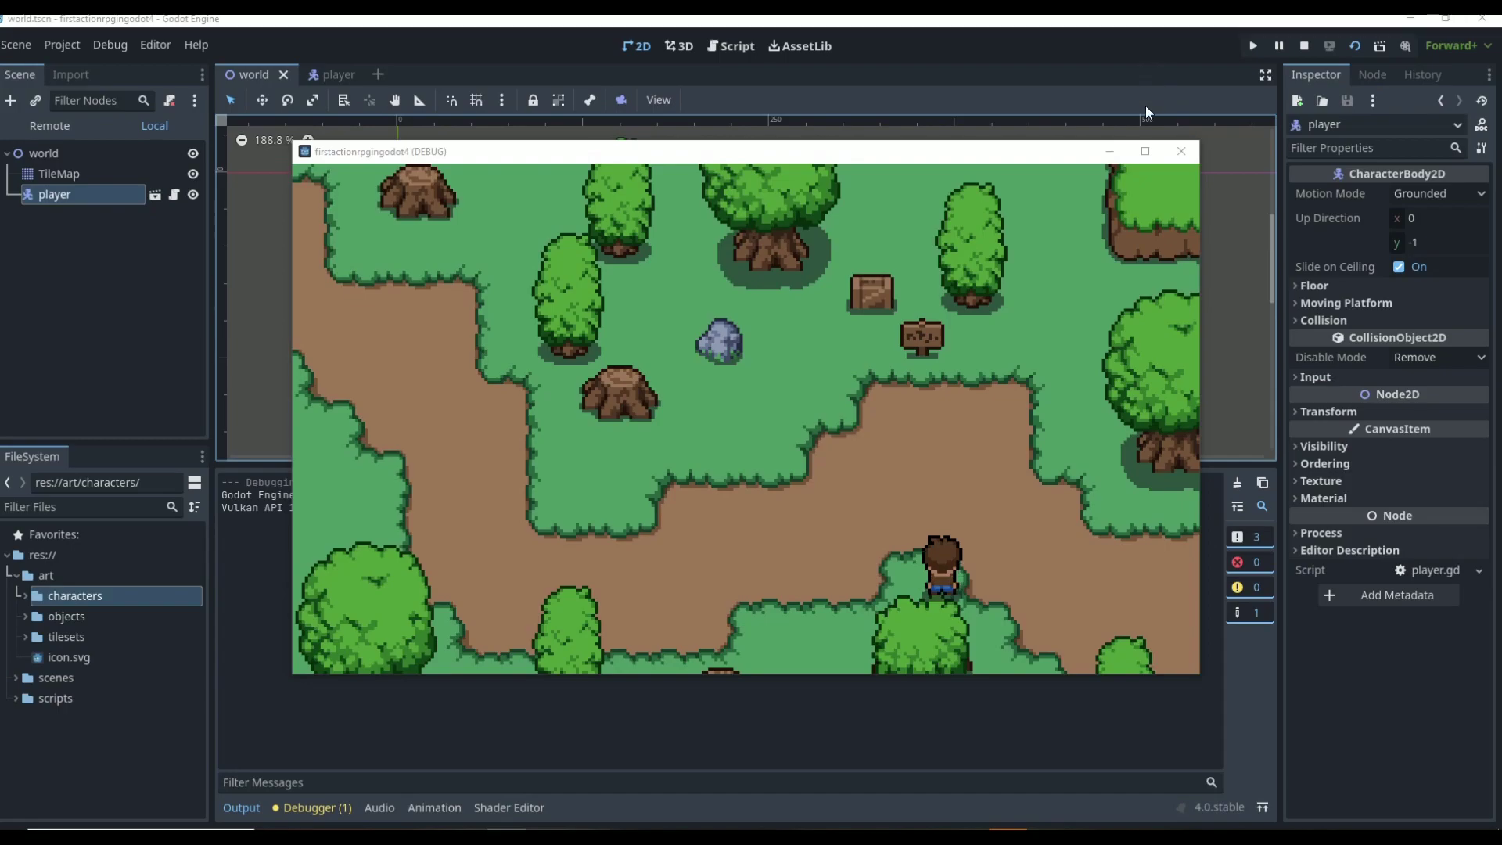
left_click(1181, 151)
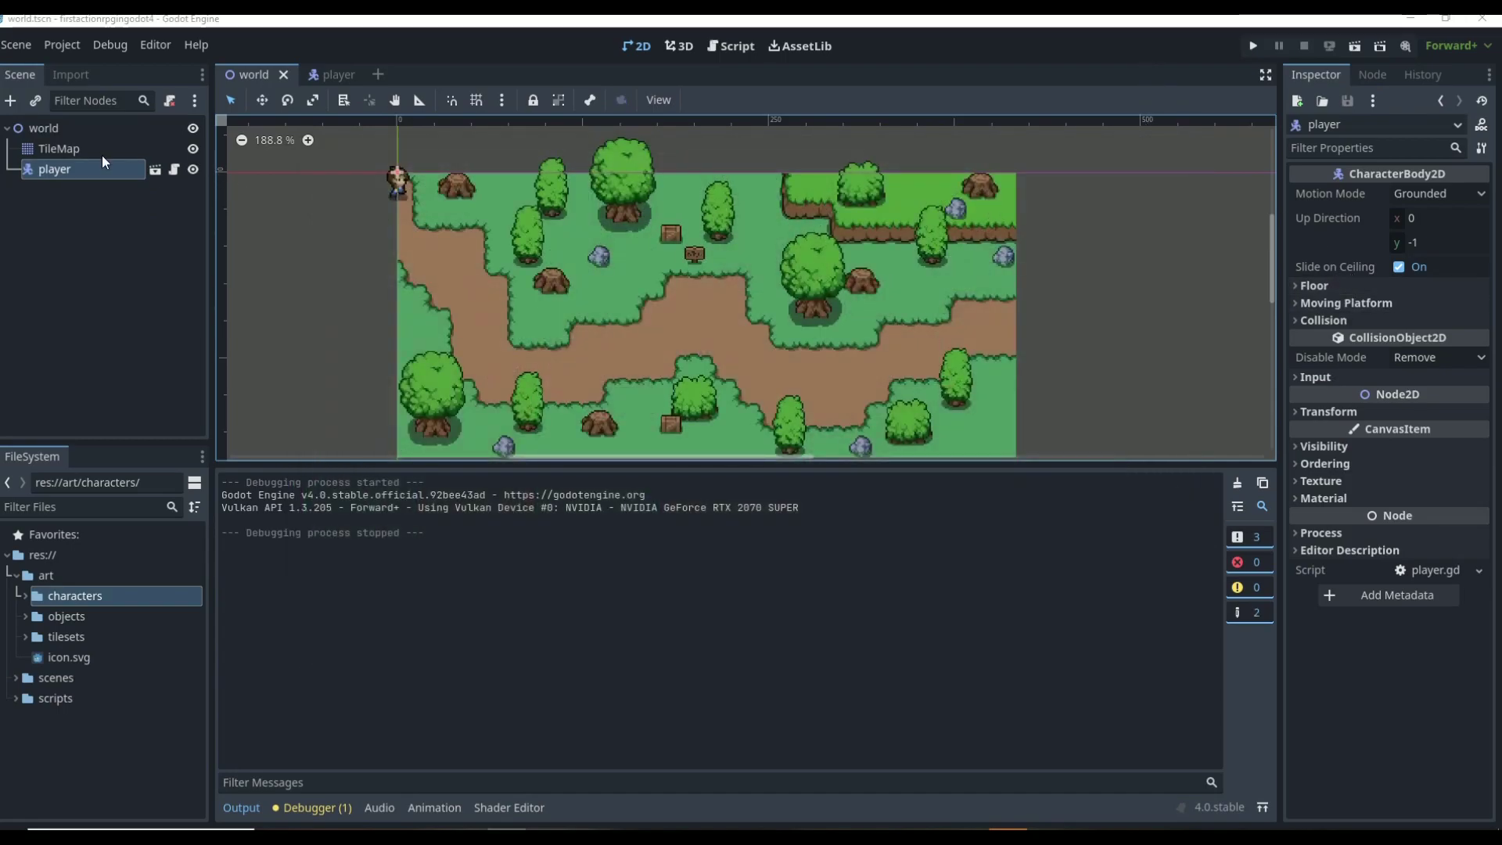
- Try enabling Y Sort on the TileMap's ysort layer, test the player against the slim tree in the running game, and disable it again
left_click(470, 220)
scroll(1392, 355, "down", 2)
scroll(1385, 344, "up", 3)
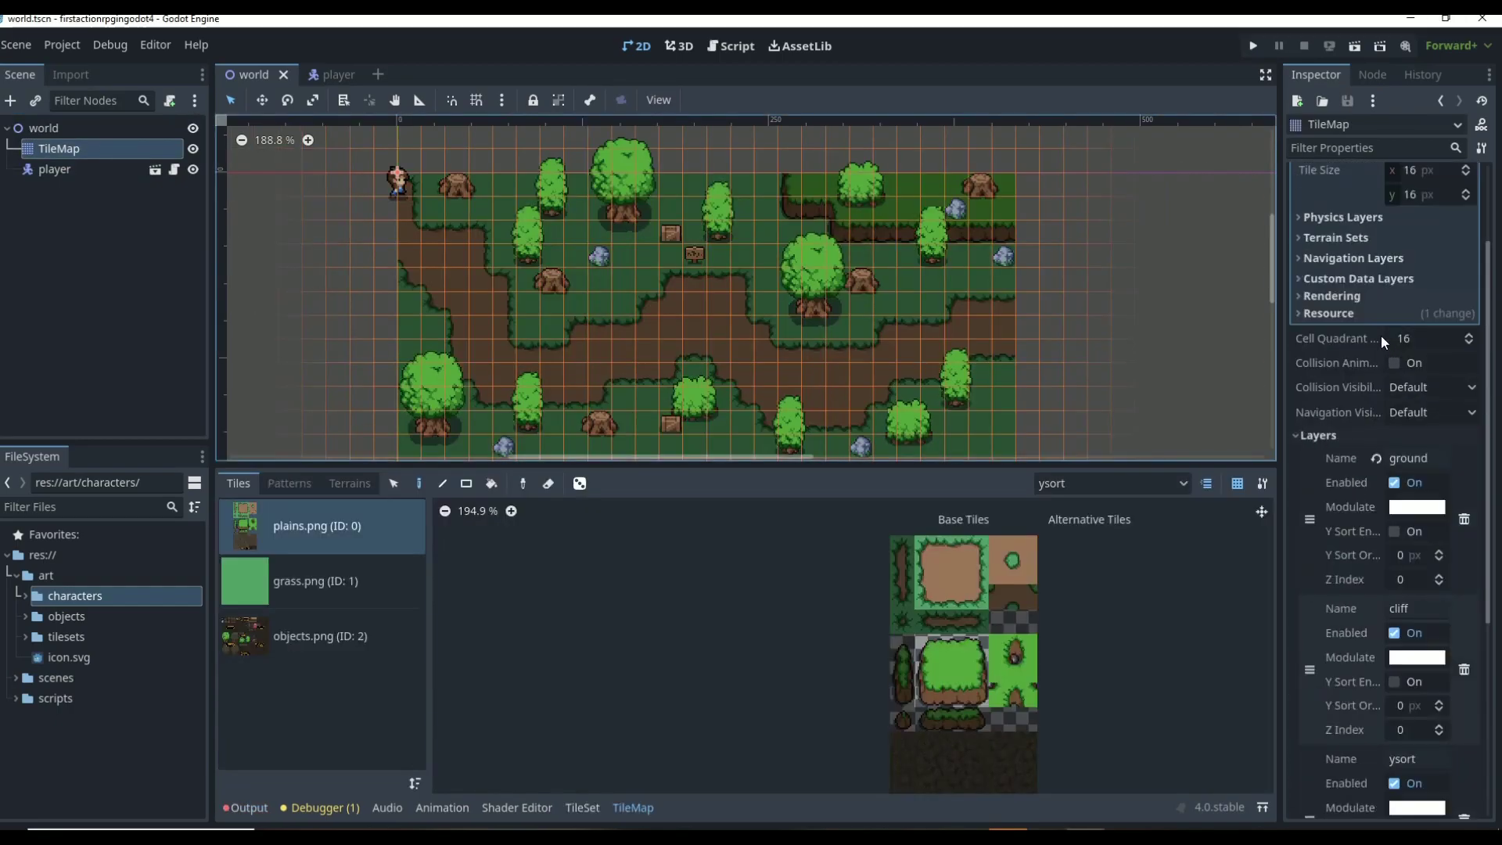
scroll(1369, 481, "down", 4)
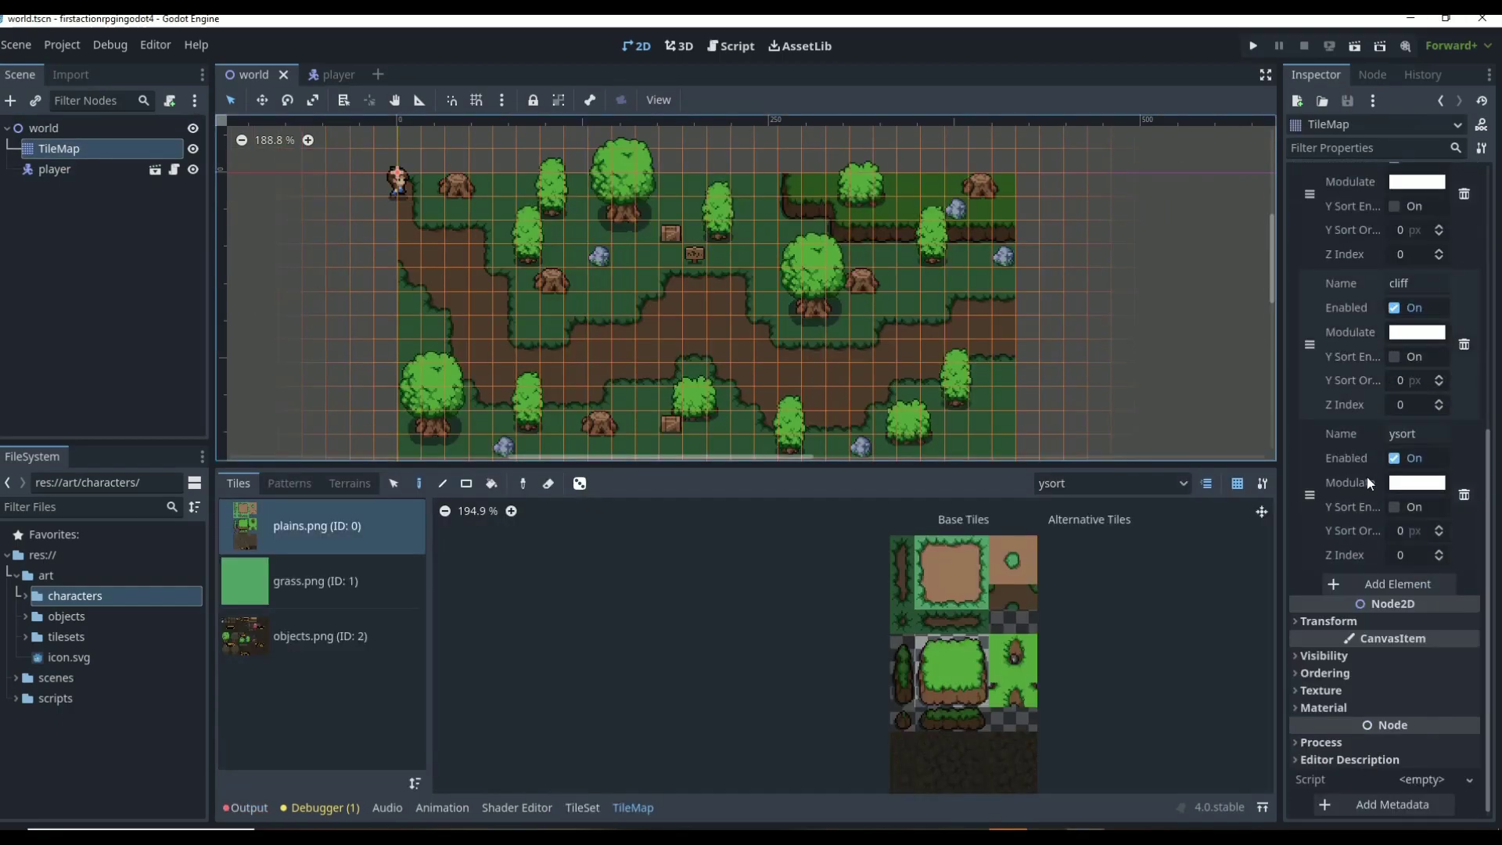
left_click(1394, 507)
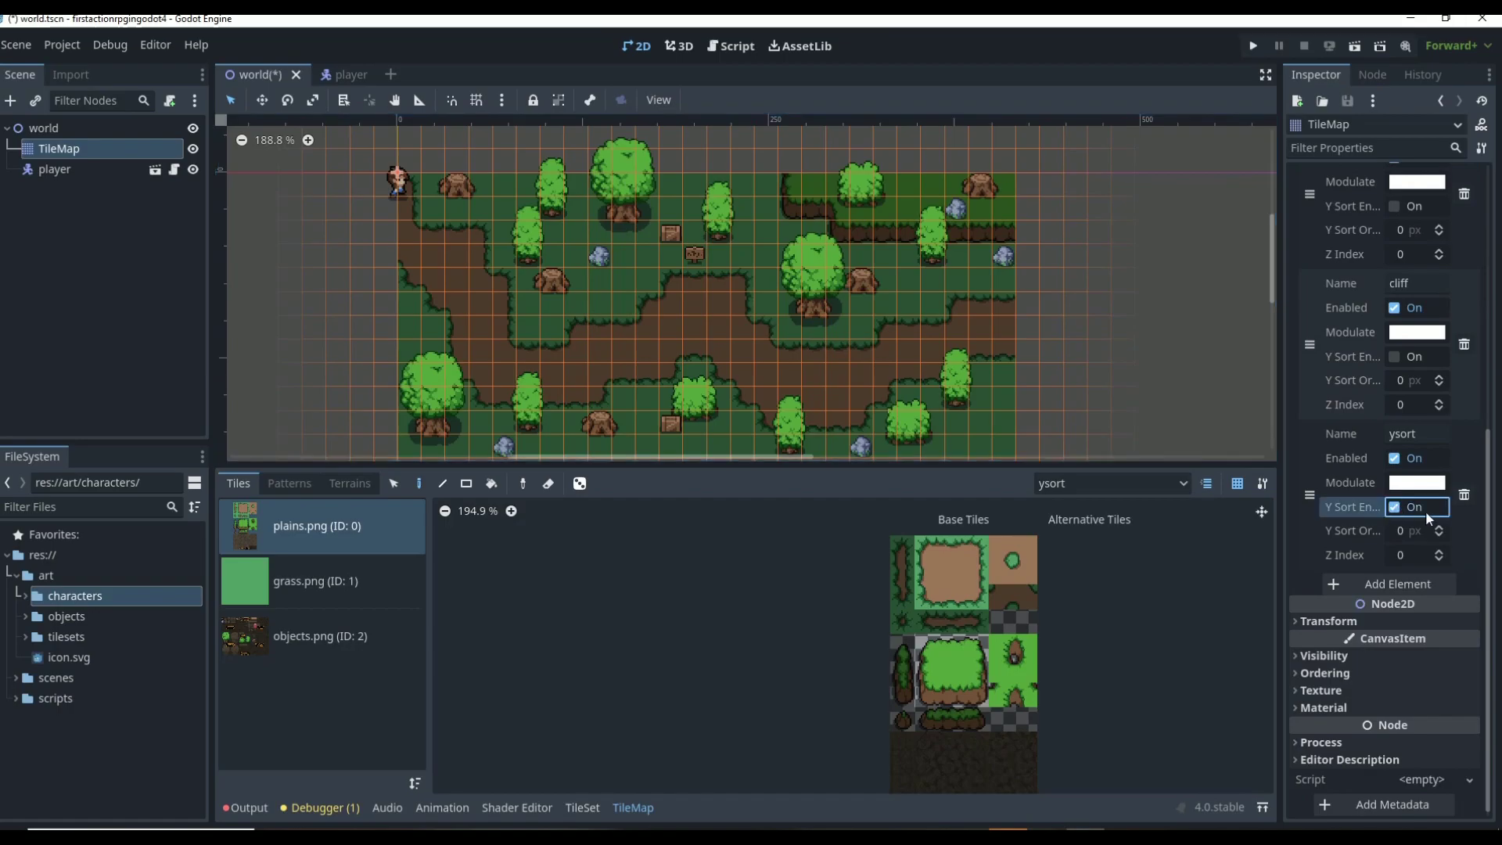
key("F5")
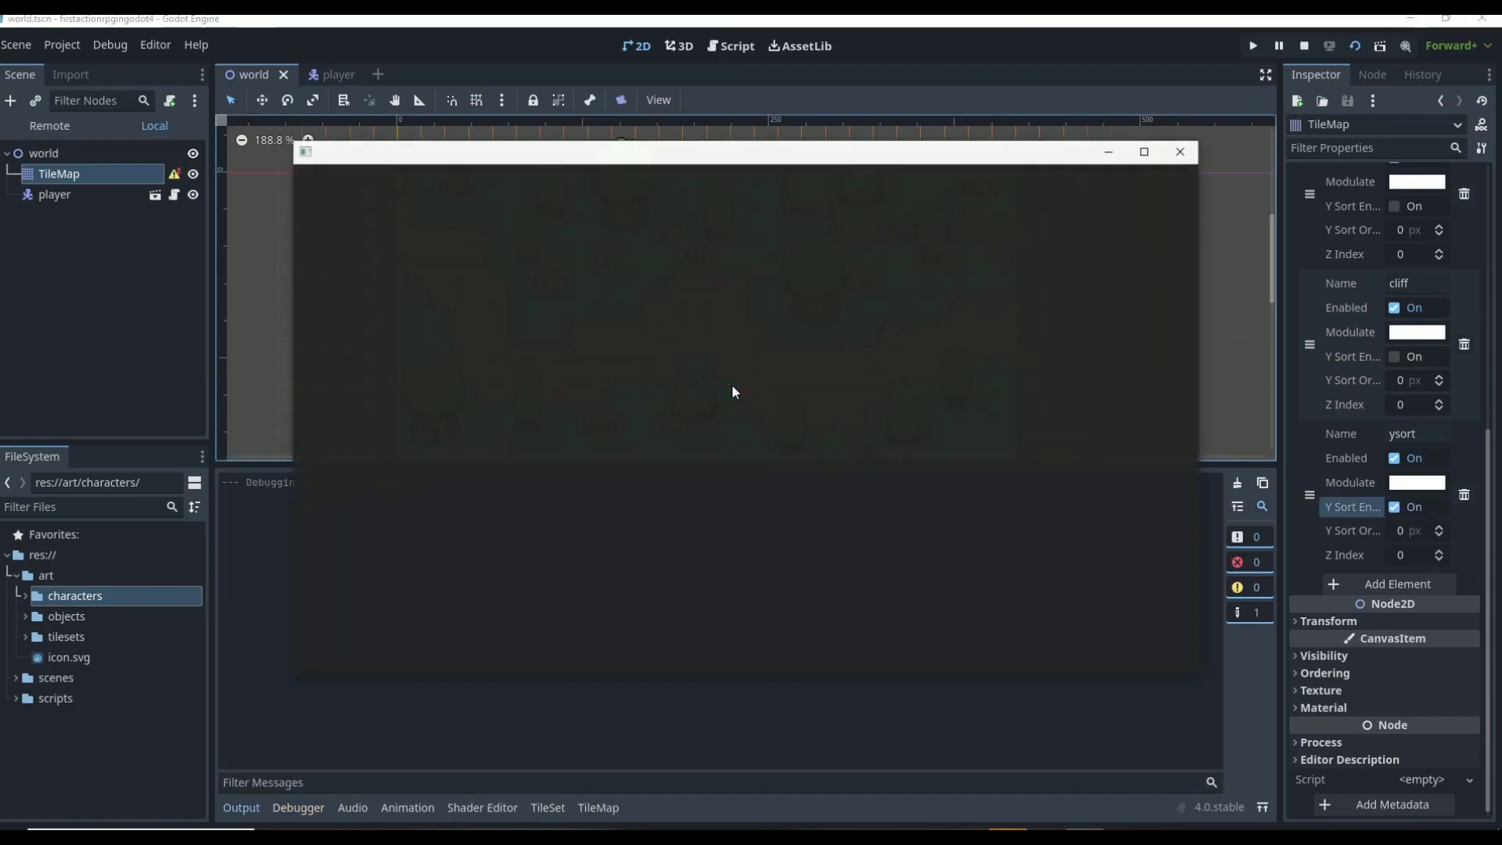
key("Down")
key("Right")
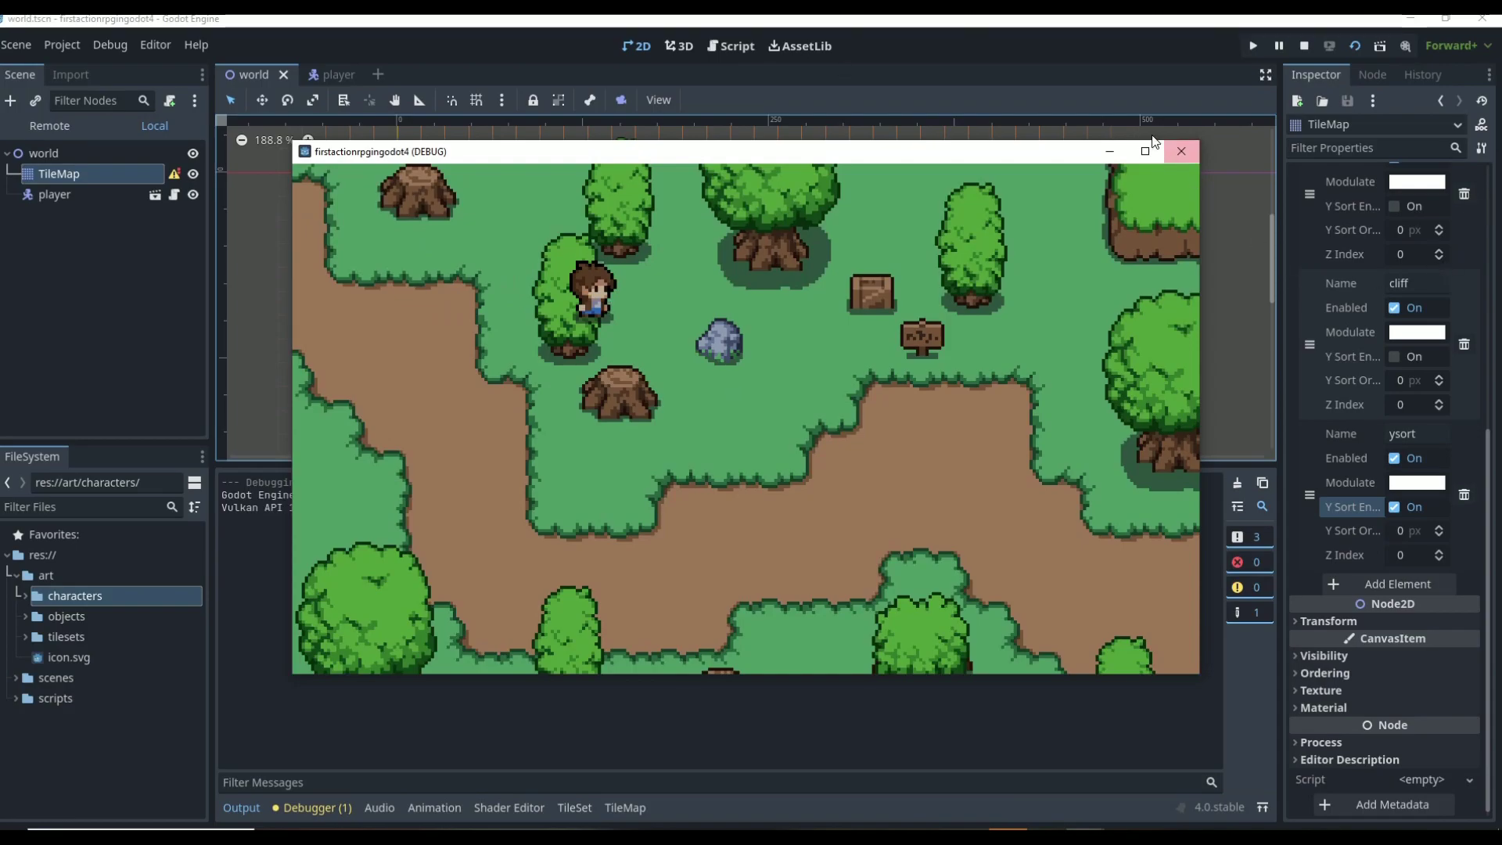
left_click(1181, 151)
left_click(1394, 508)
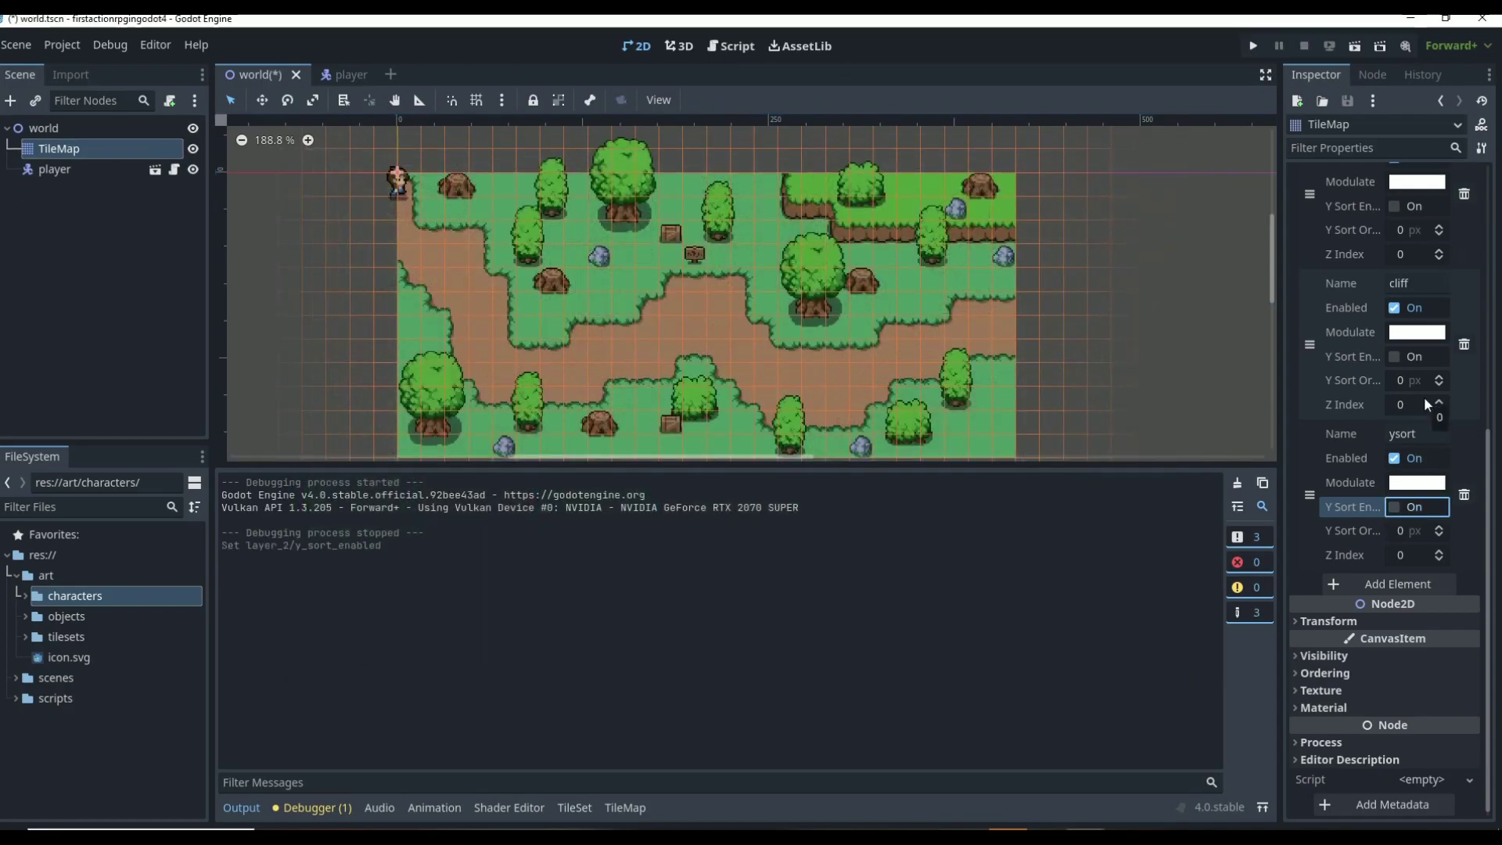
- Try a magenta ff60ff Modulate tint on the whole TileMap and restore it to white
left_click(1365, 622)
scroll(1369, 621, "down", 3)
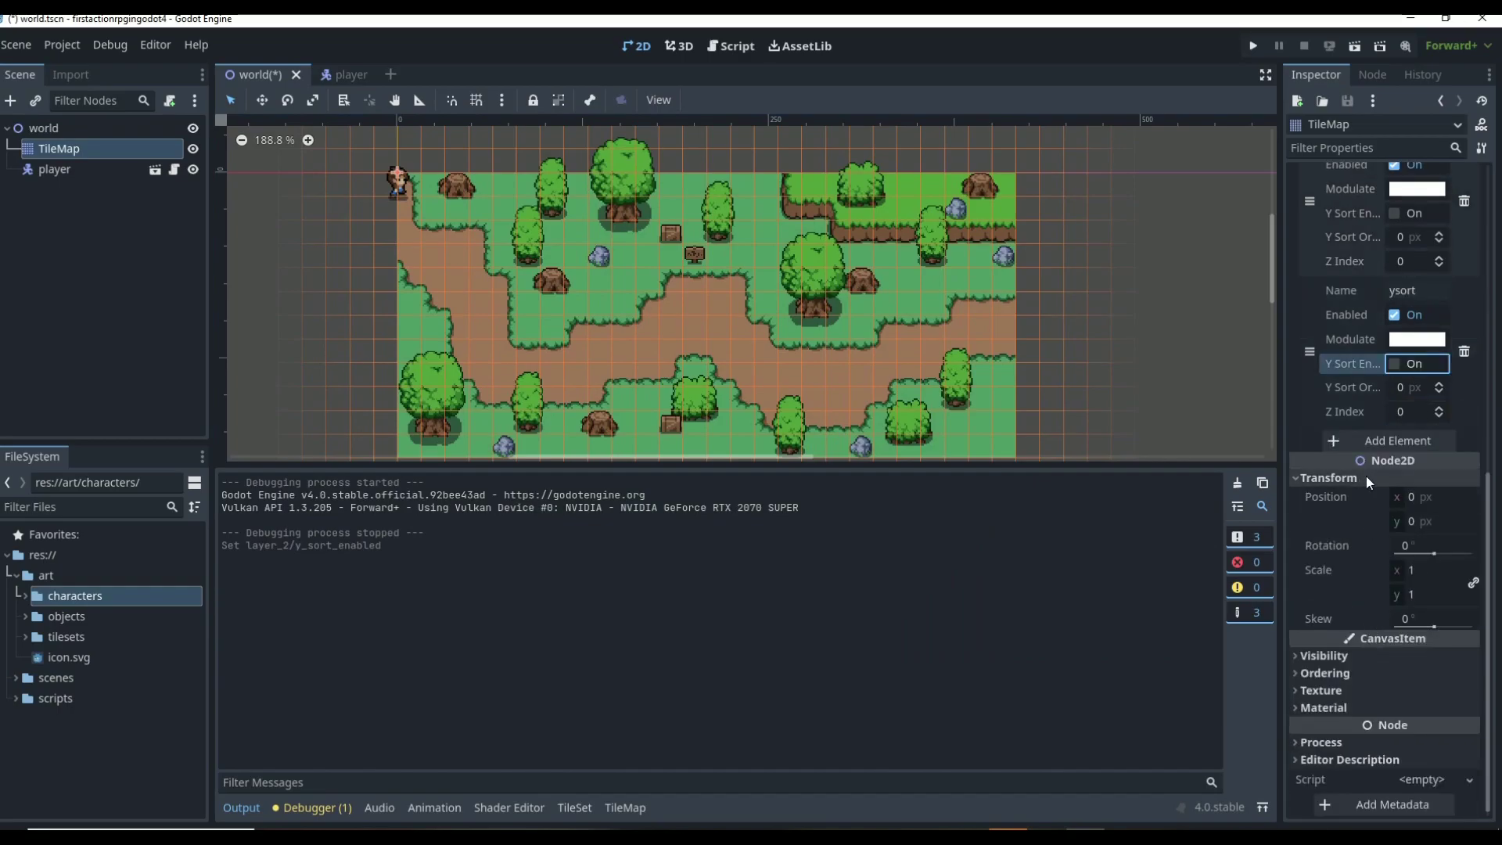
left_click(1310, 657)
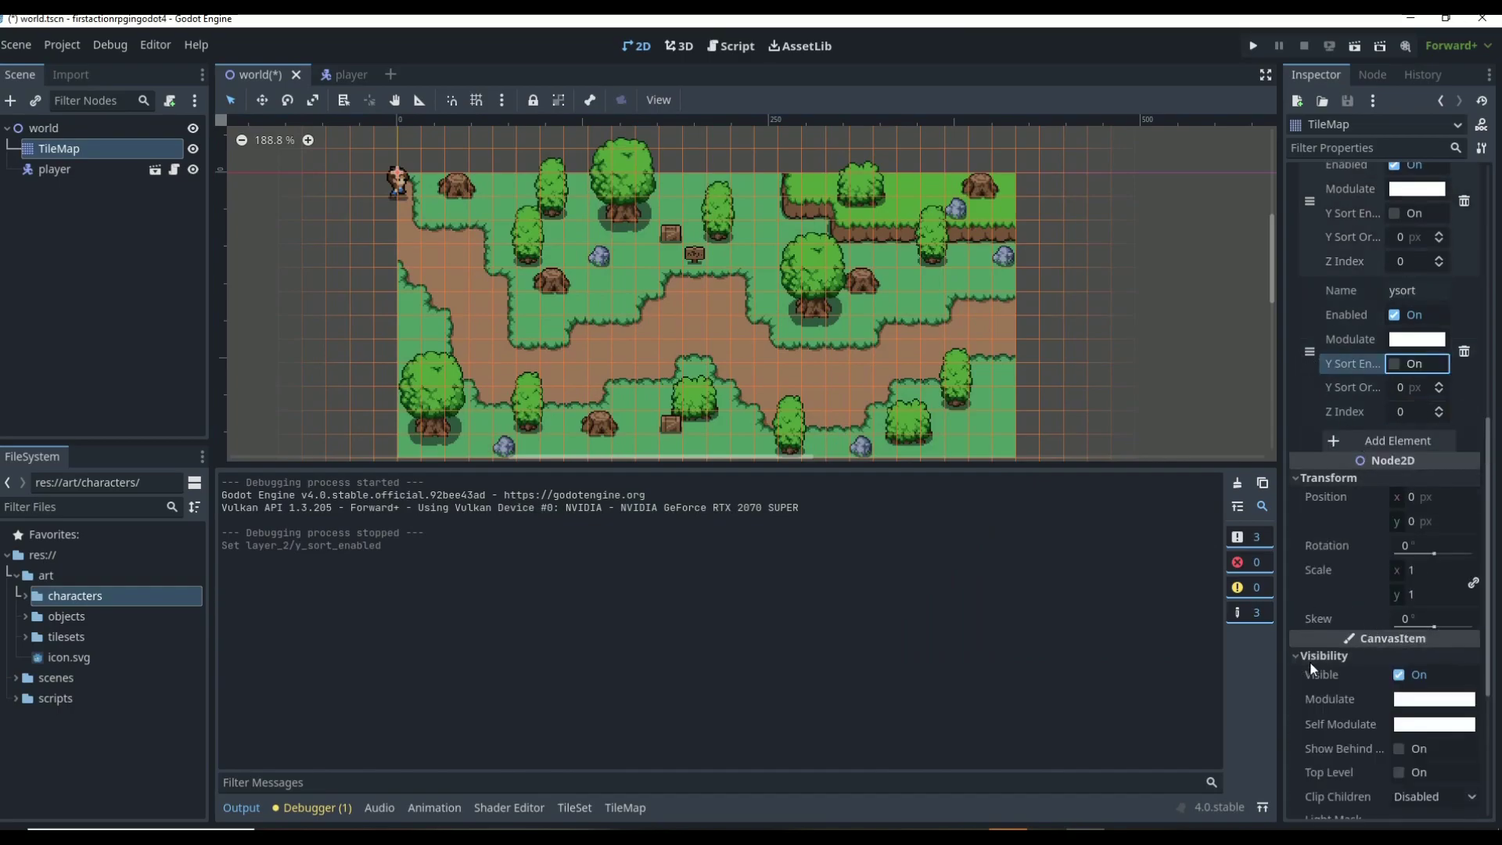
scroll(1354, 593, "down", 5)
left_click(1406, 448)
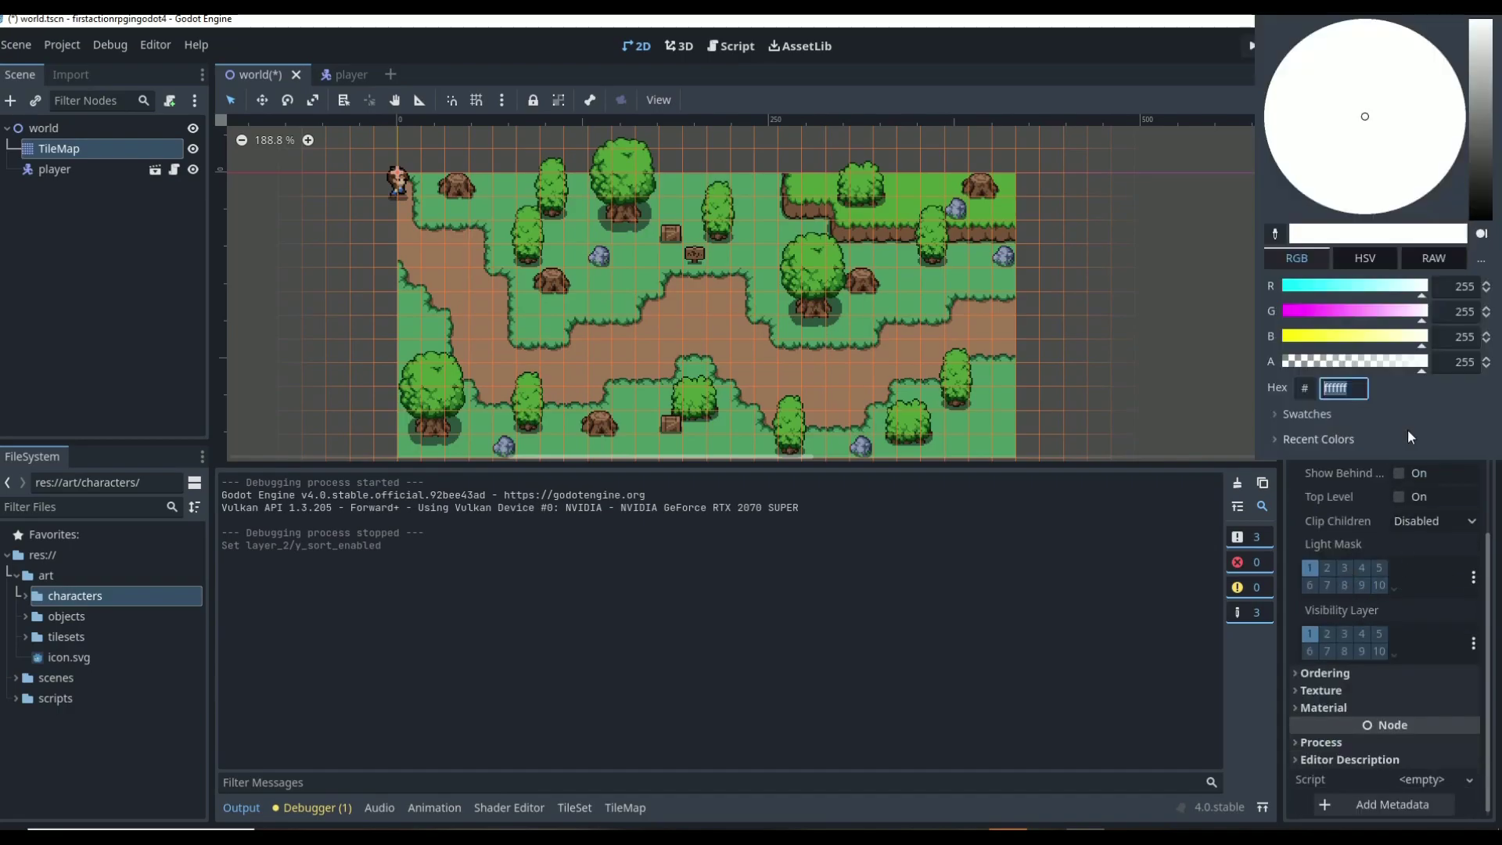
mouse_move(1328, 311)
left_mouse_down()
mouse_move(1311, 298)
mouse_move(1337, 307)
left_mouse_up()
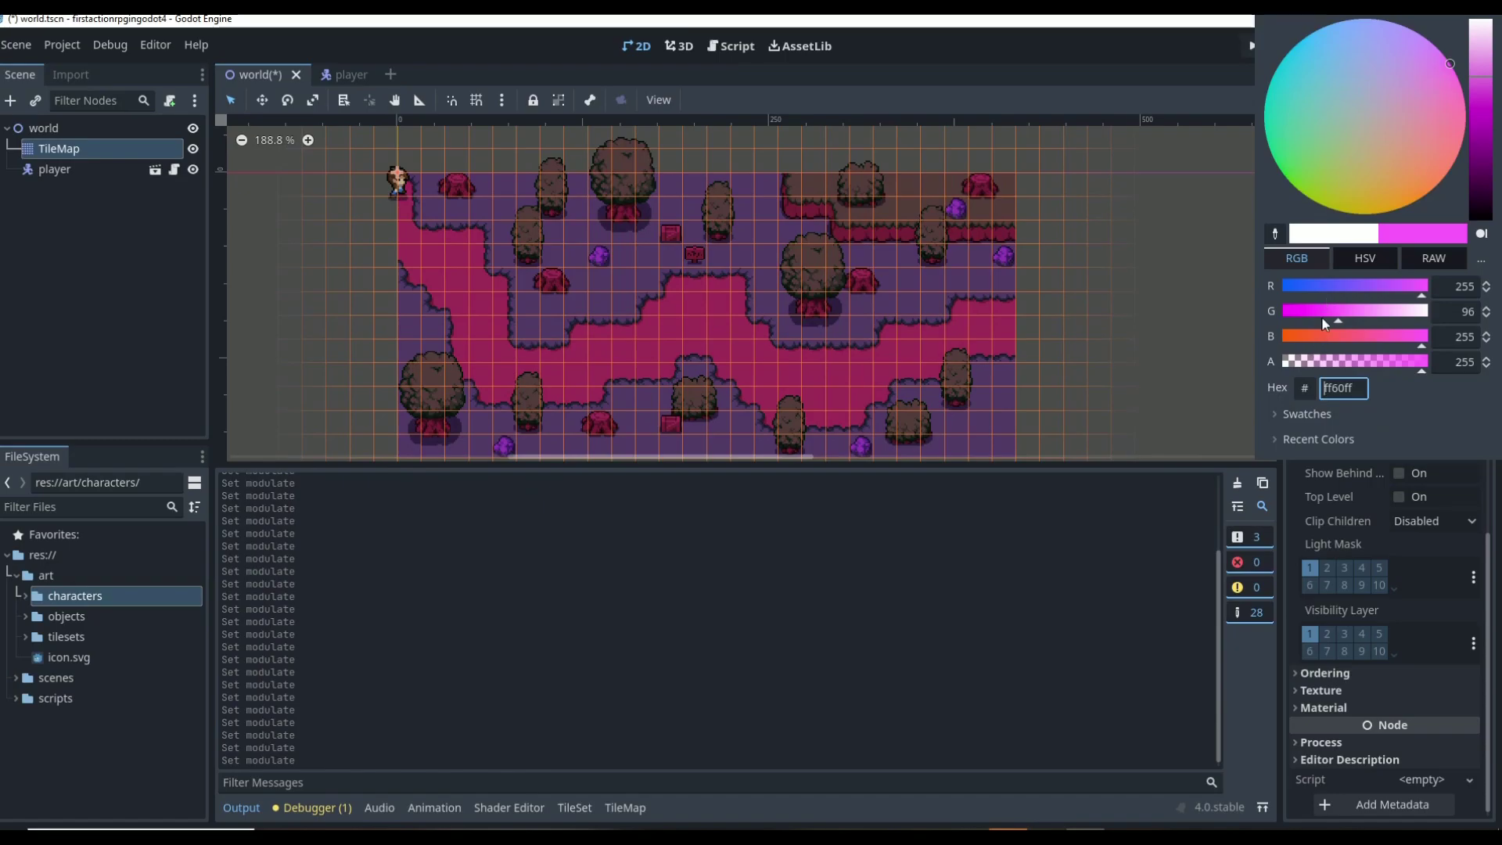
left_click(1367, 539)
left_click(1381, 425)
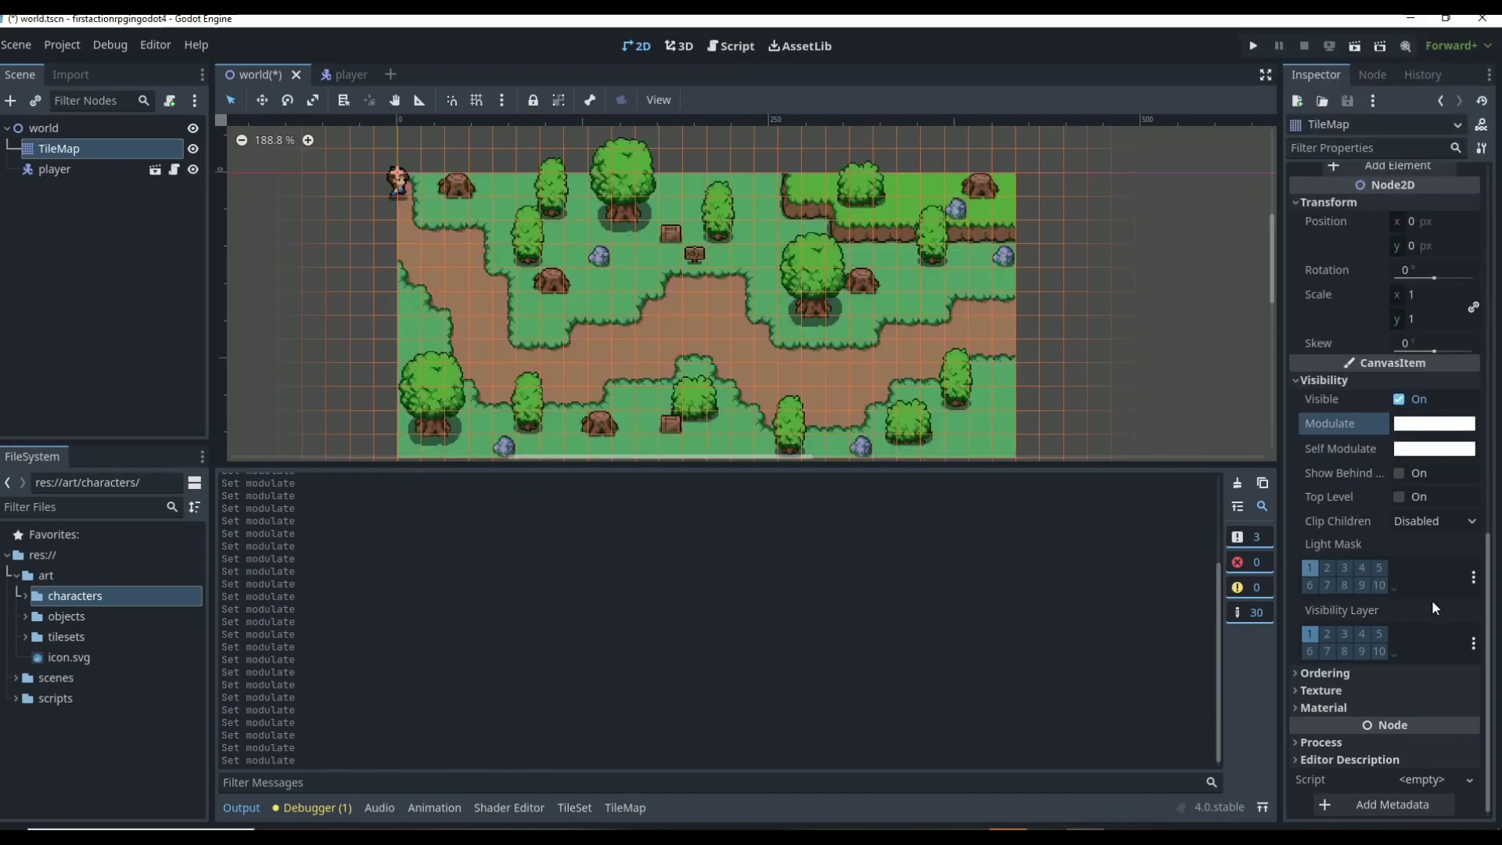
- Examine the TileMap's Ordering, Texture, Material and Process properties and its tile set settings
left_click(1368, 666)
scroll(1368, 663, "down", 1)
left_click(1358, 693)
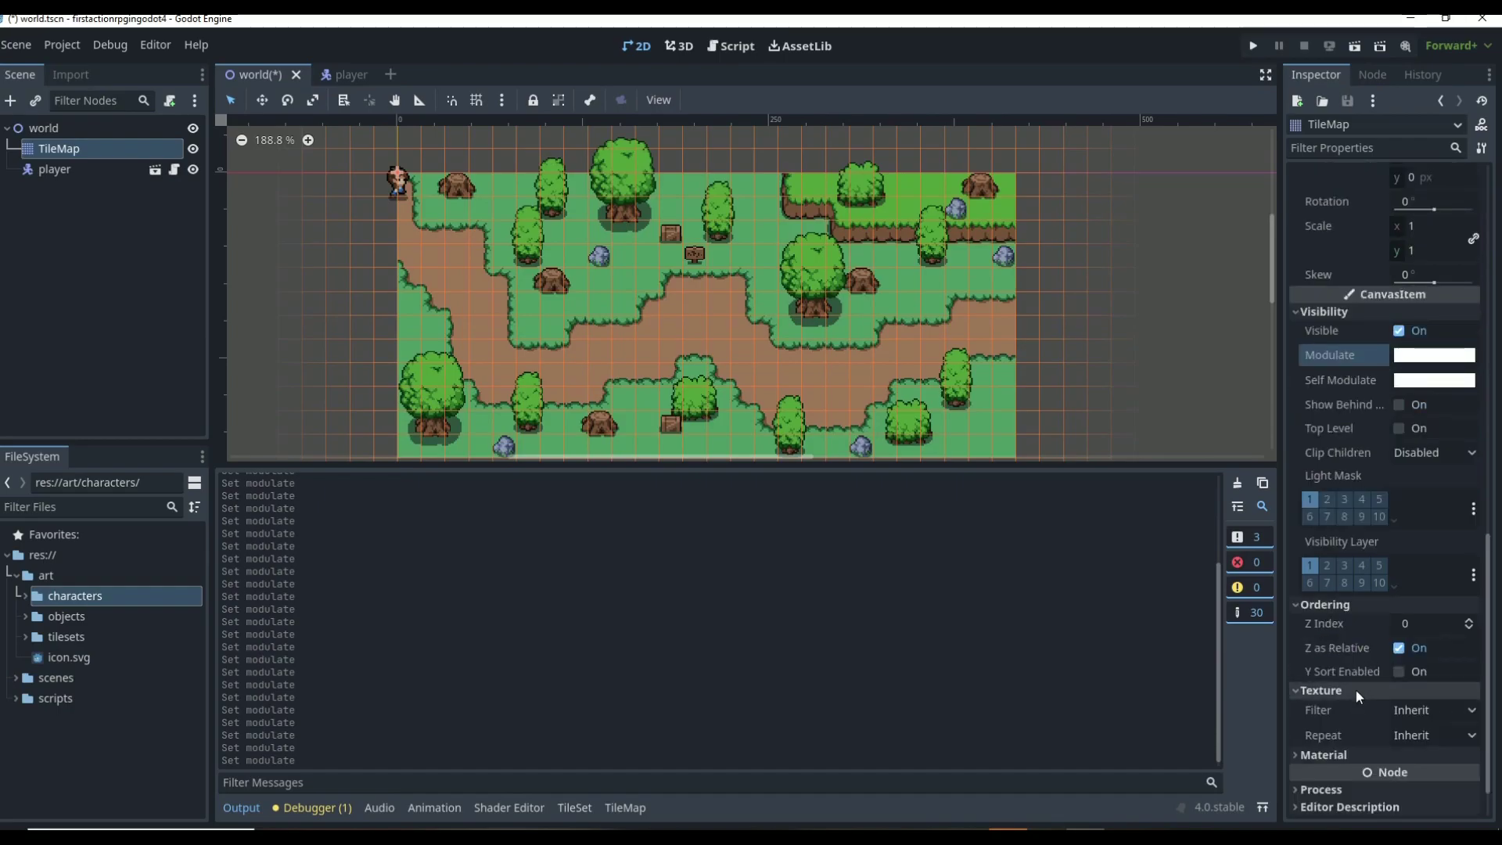
scroll(1357, 687, "down", 1)
left_click(1355, 704)
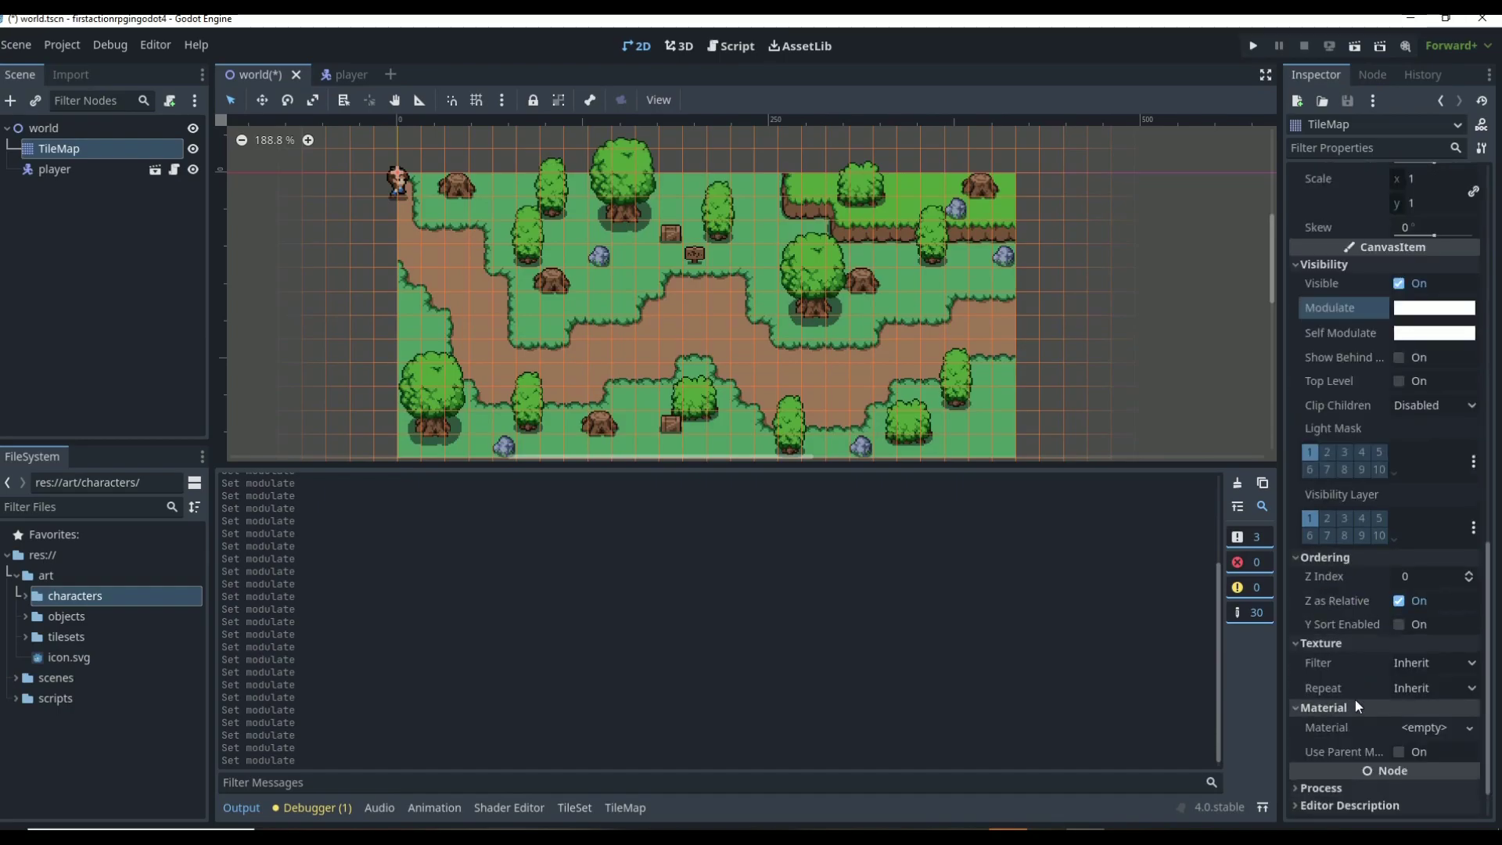
scroll(1341, 726, "down", 1)
left_click(1342, 742)
scroll(1340, 759, "down", 1)
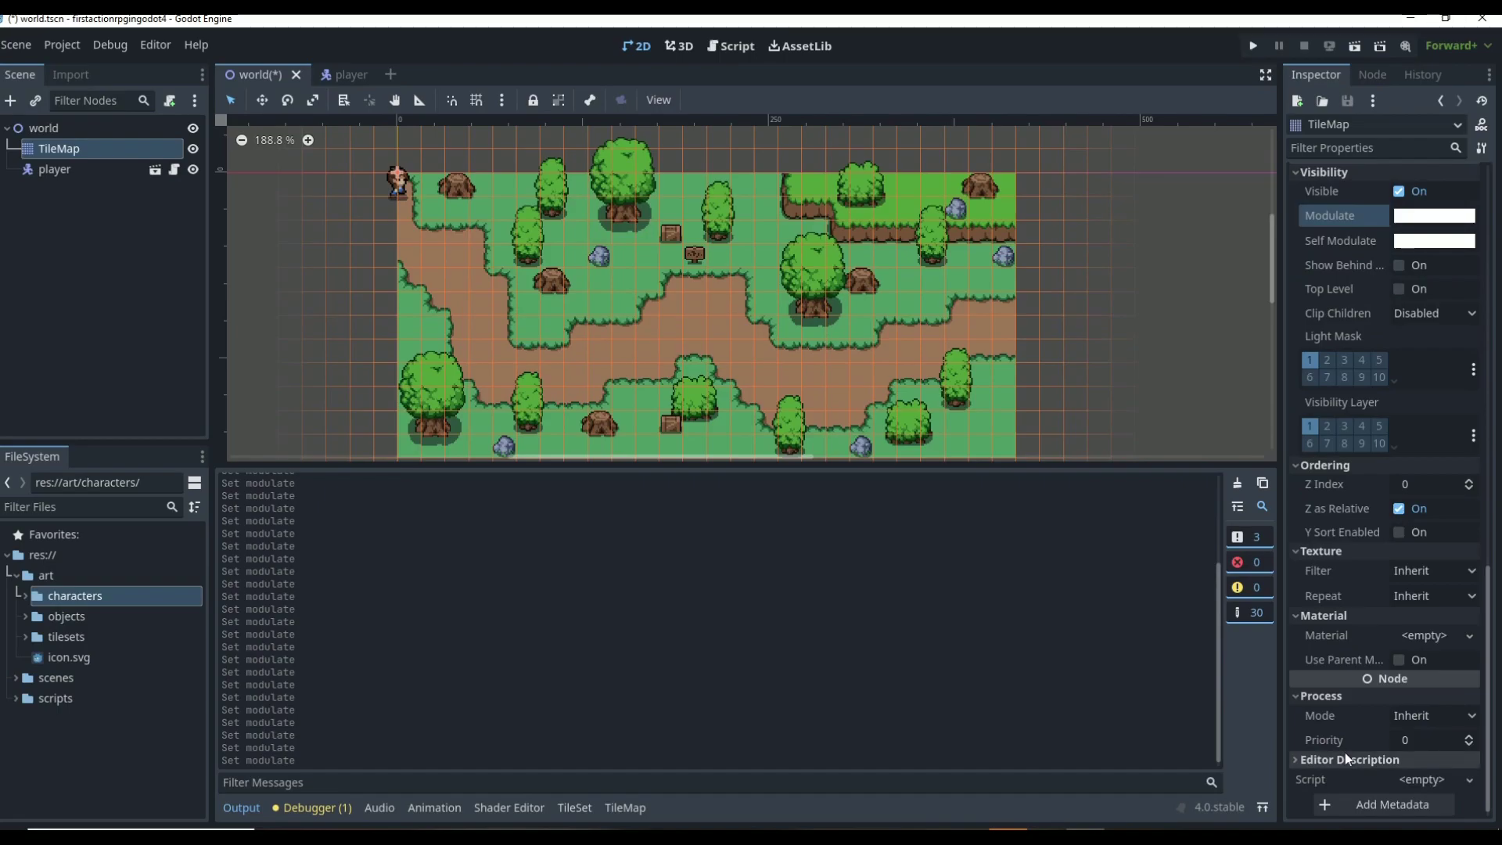
scroll(1365, 704, "up", 7)
left_click(1432, 194)
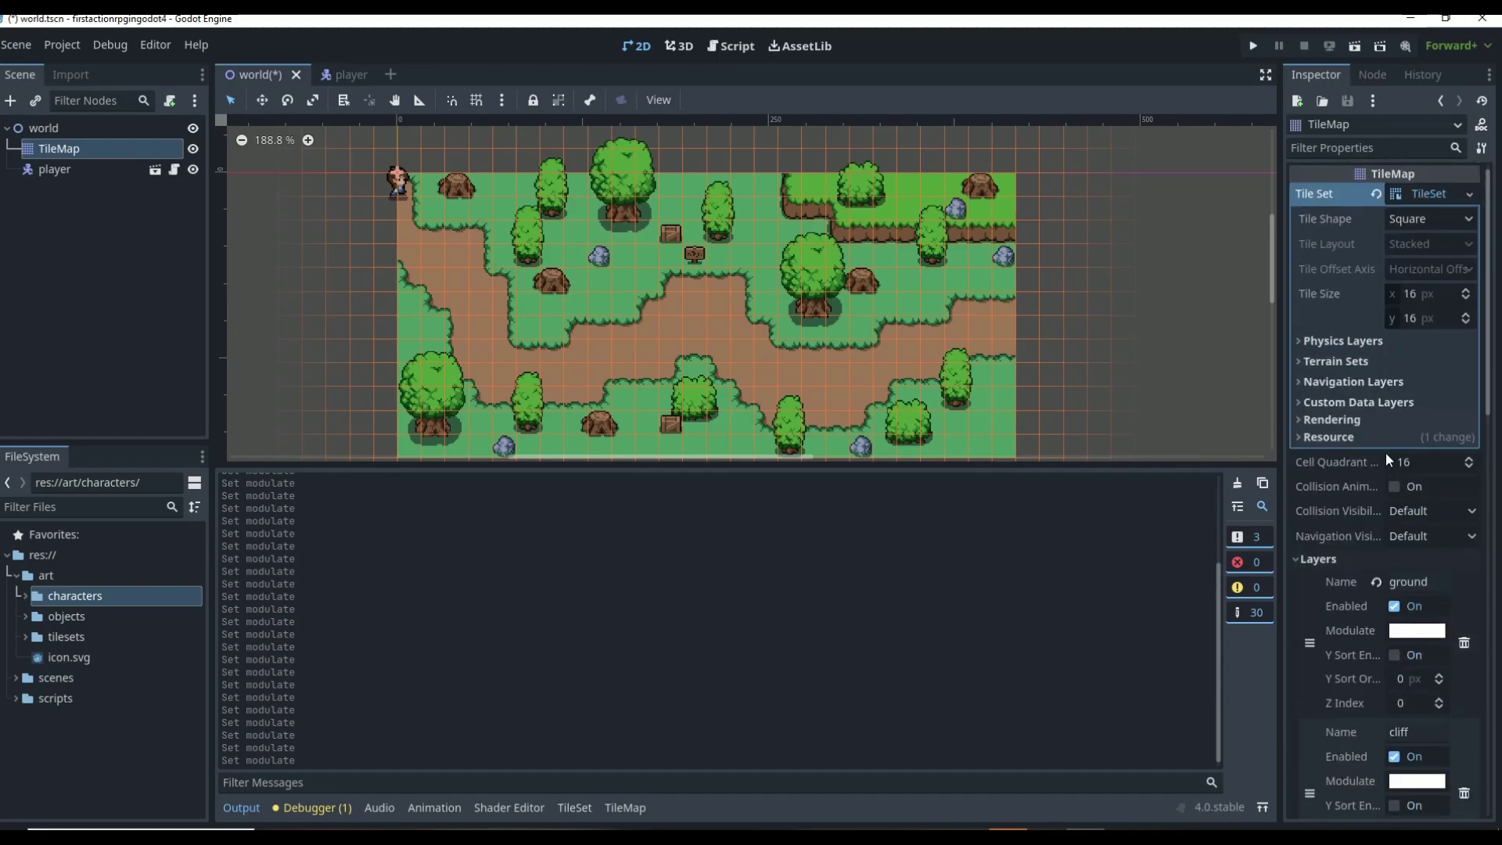
- Examine the tile set's physics layers, terrain sets, navigation layers, custom data layers and resource settings
left_click(1339, 342)
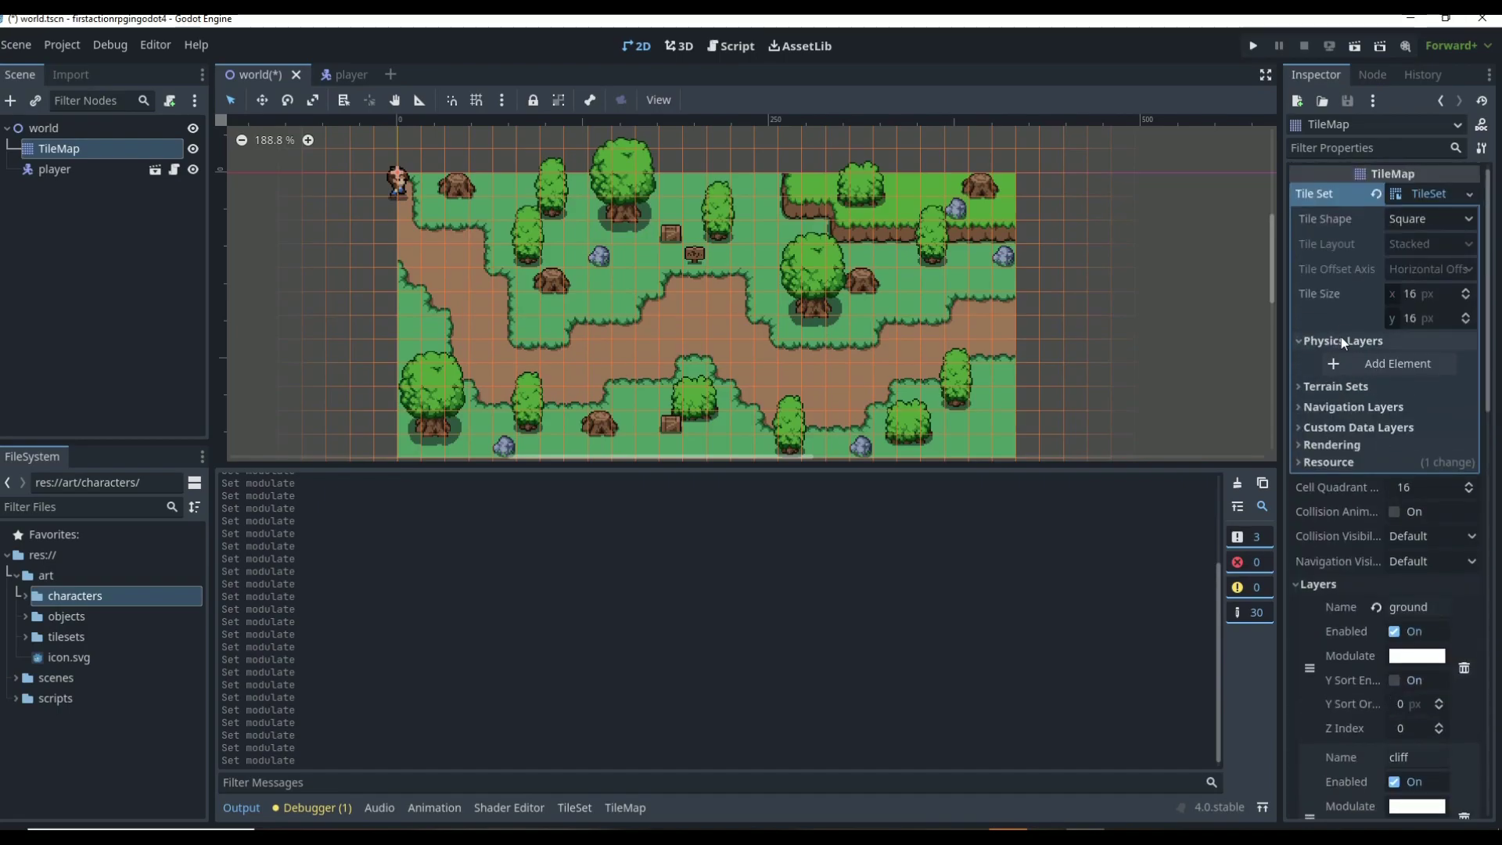
left_click(1331, 386)
left_click(1344, 436)
left_click(1345, 477)
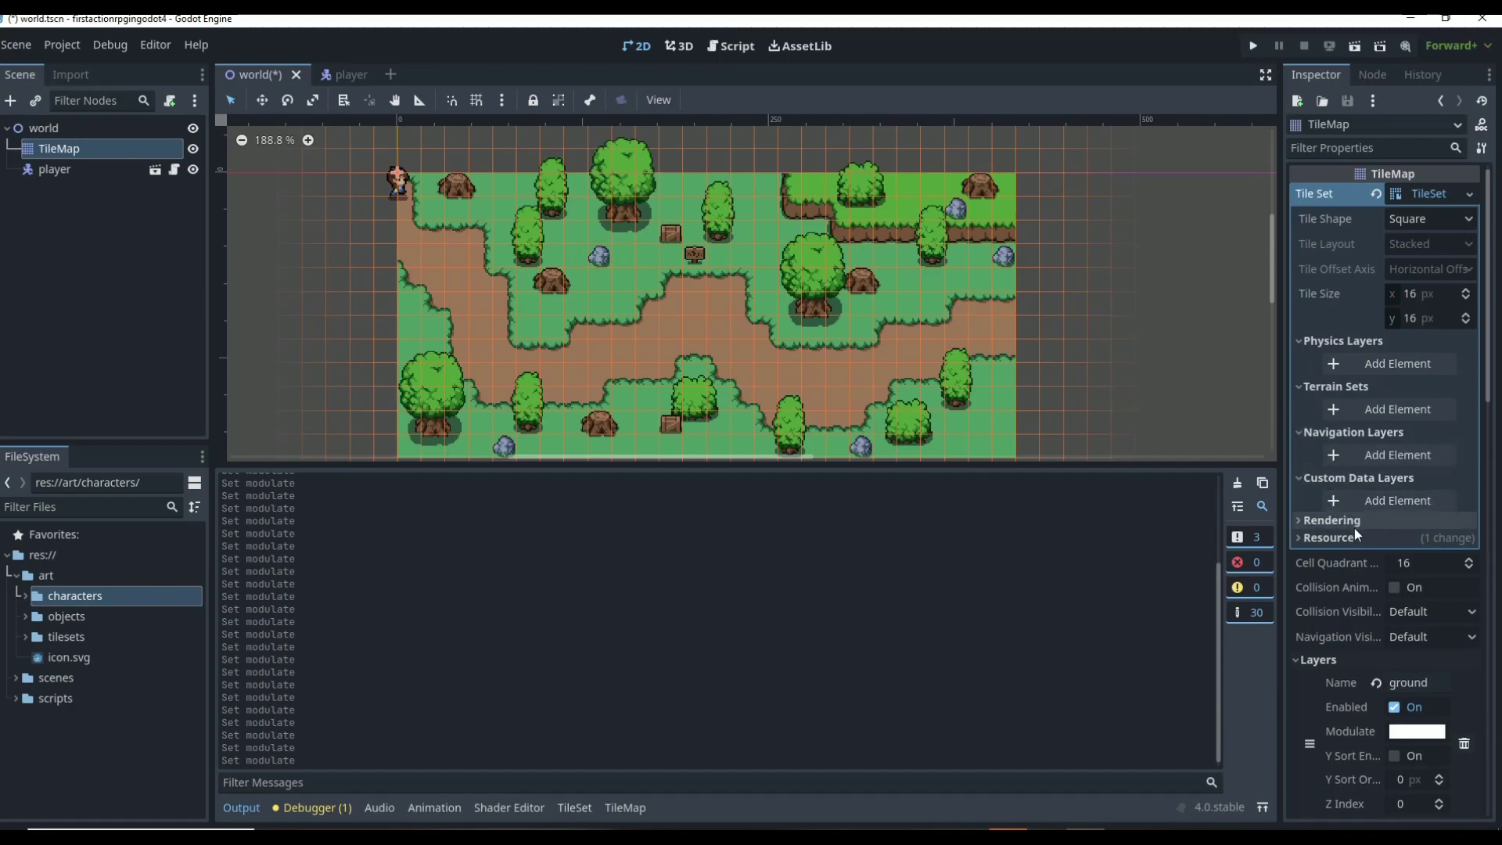
left_click(1354, 536)
left_click(1353, 521)
left_click(1353, 519)
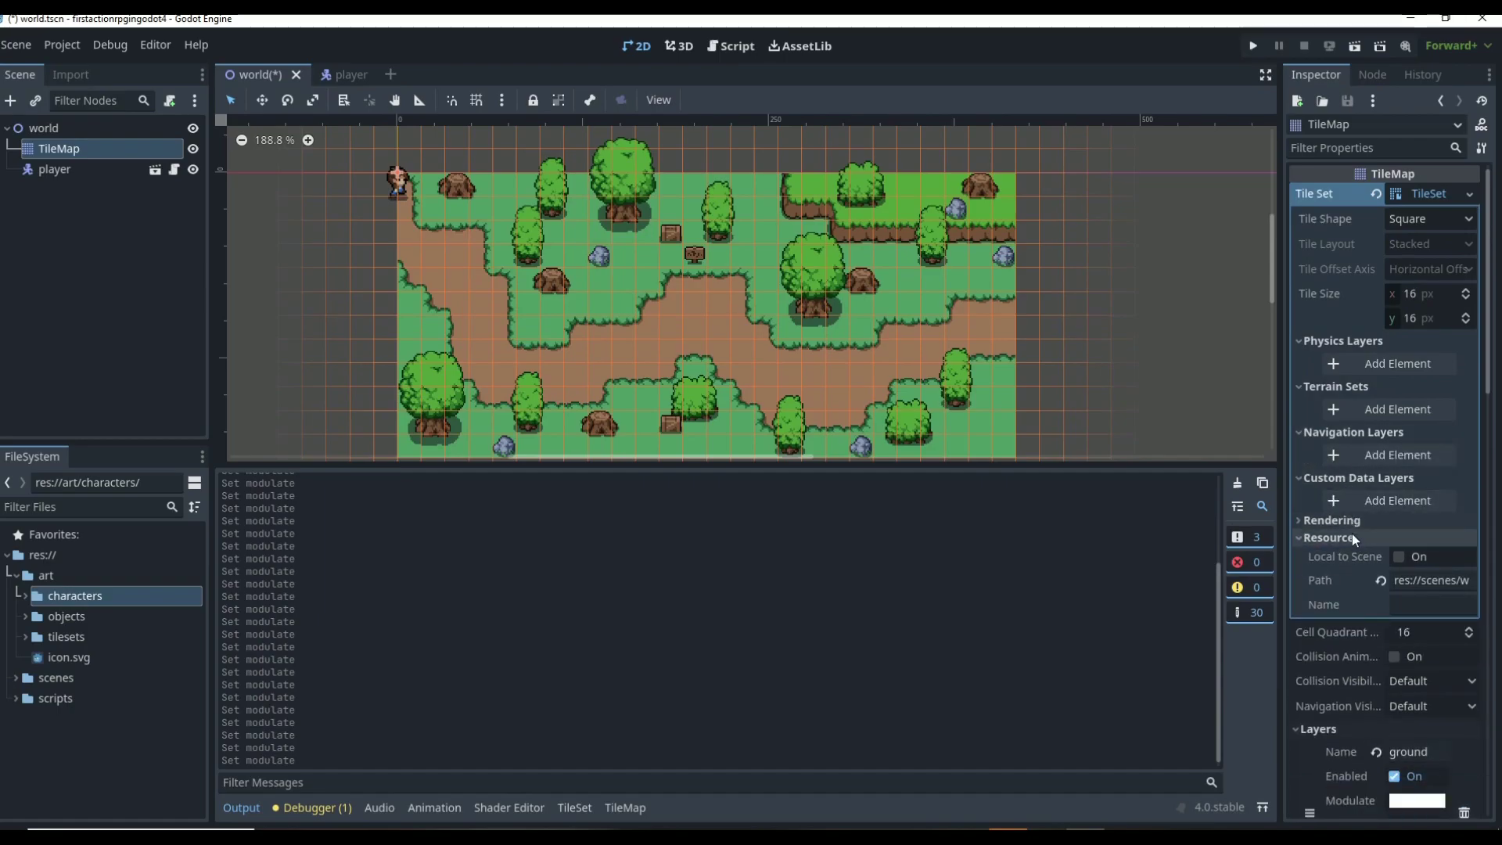
left_click(1352, 535)
left_click(1345, 477)
left_click(1346, 432)
left_click(1345, 386)
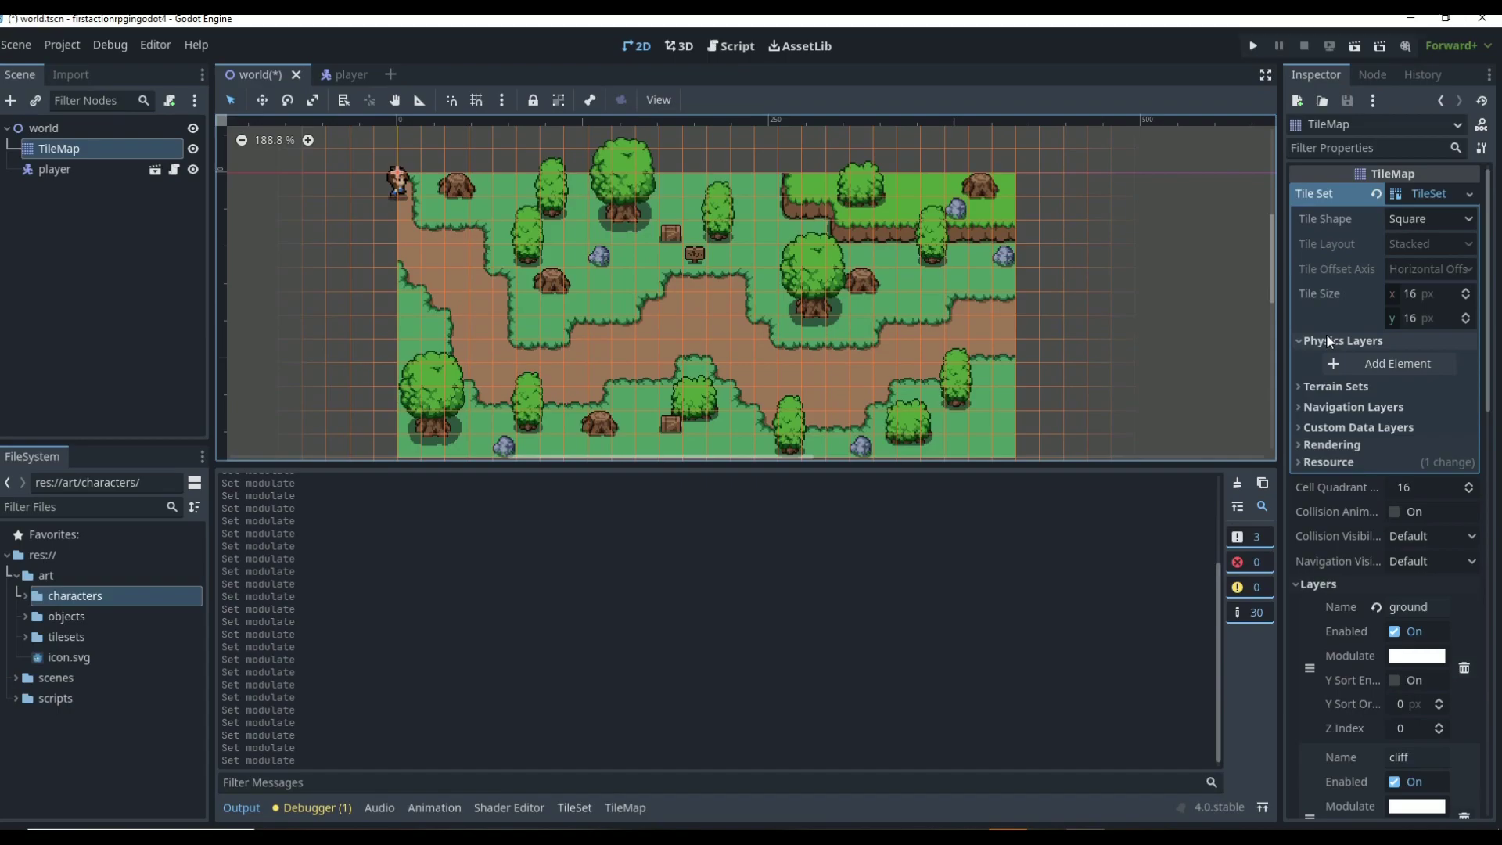
left_click(1332, 406)
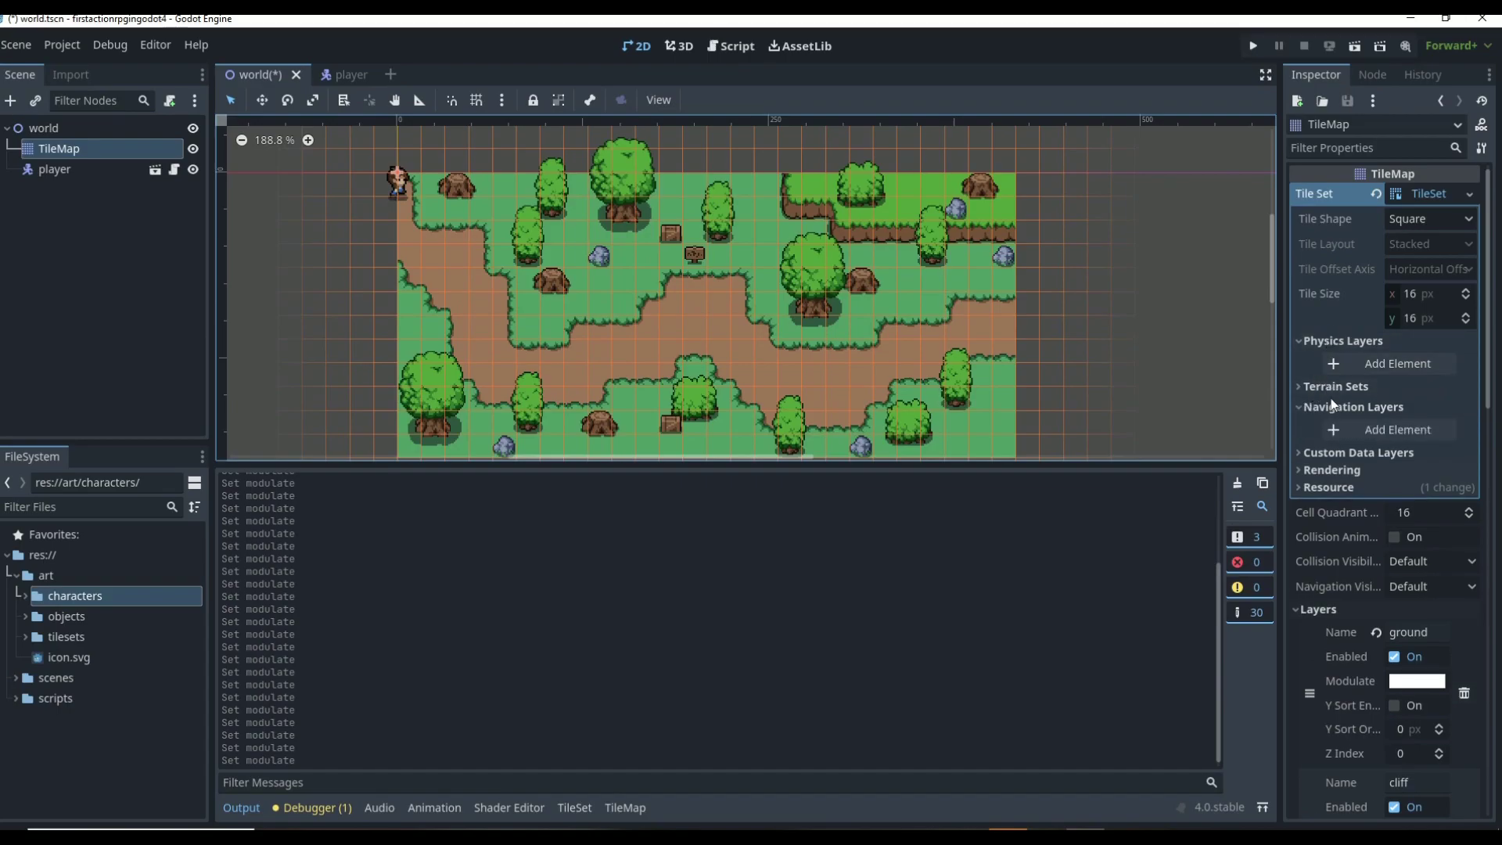
- Try adding a terrain set to the tile set, remove it again, and review the tile set's rendering and resource settings
left_click(1338, 387)
left_click(1348, 411)
left_click(1349, 483)
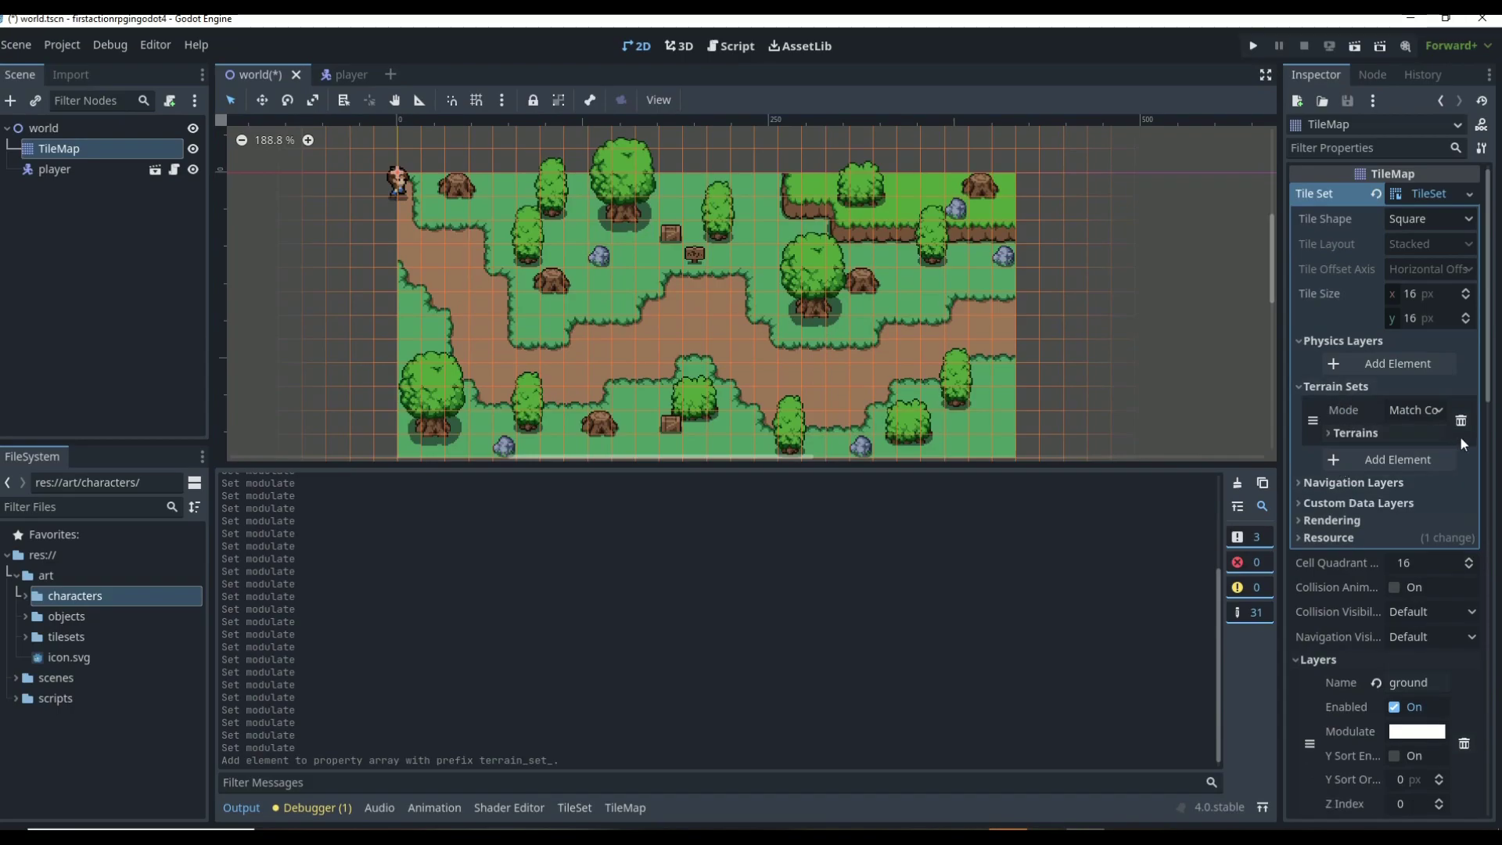
left_click(1461, 421)
left_click(1346, 488)
left_click(1345, 472)
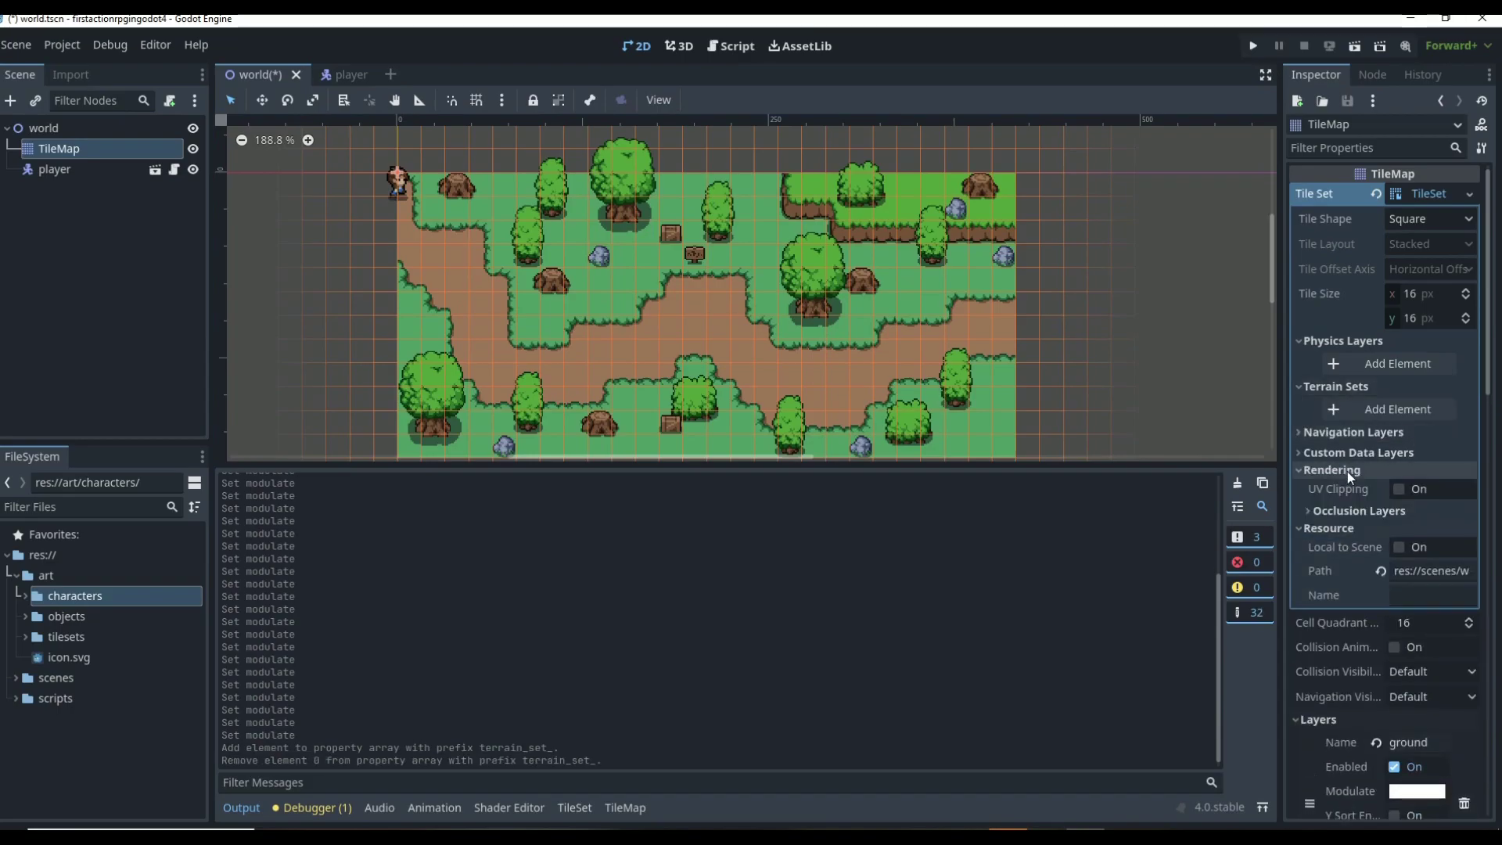
left_click(1348, 470)
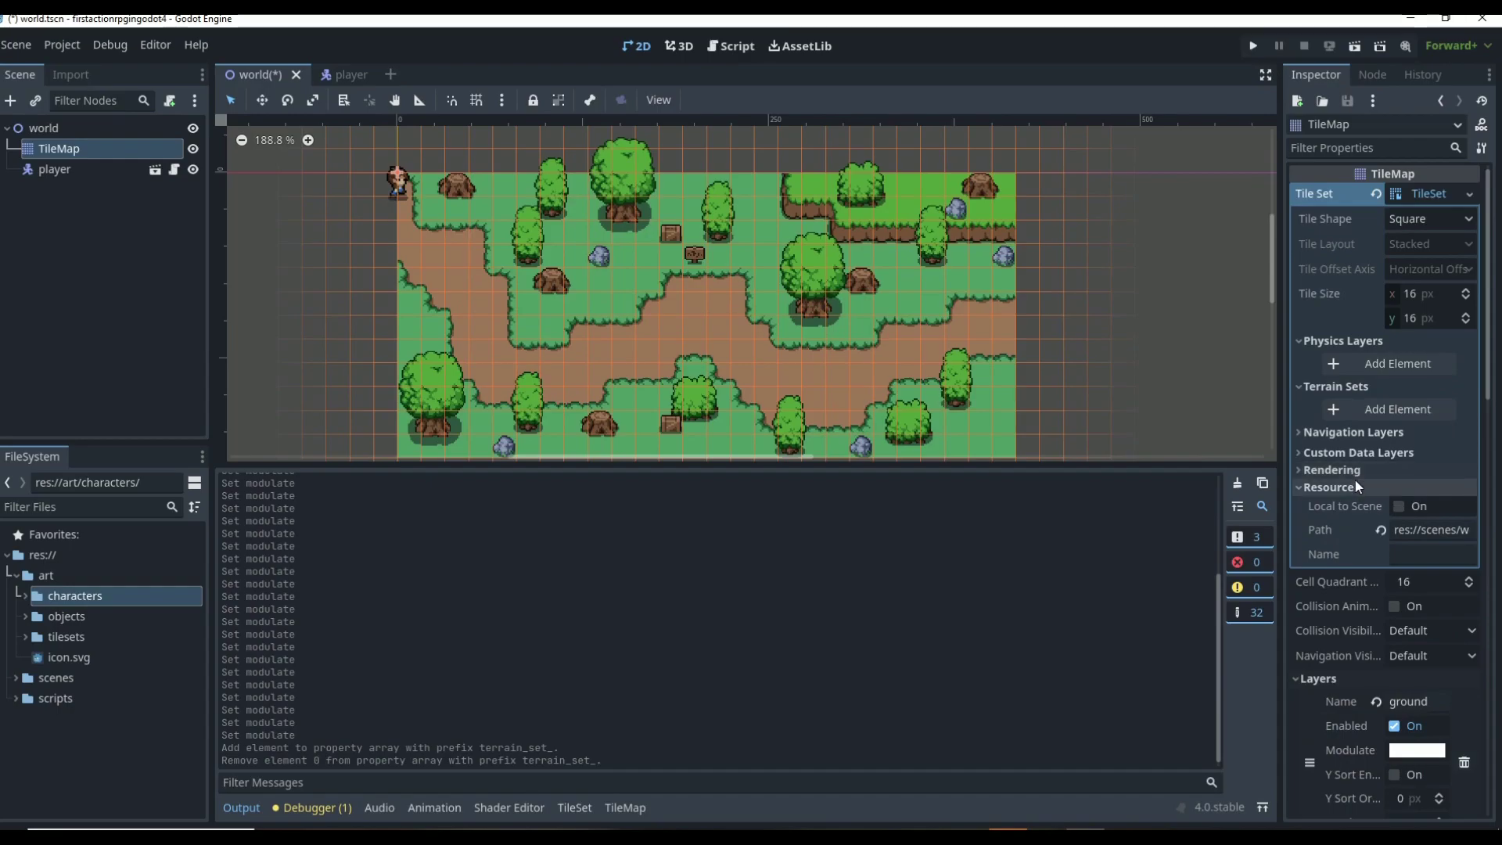
left_click(1355, 482)
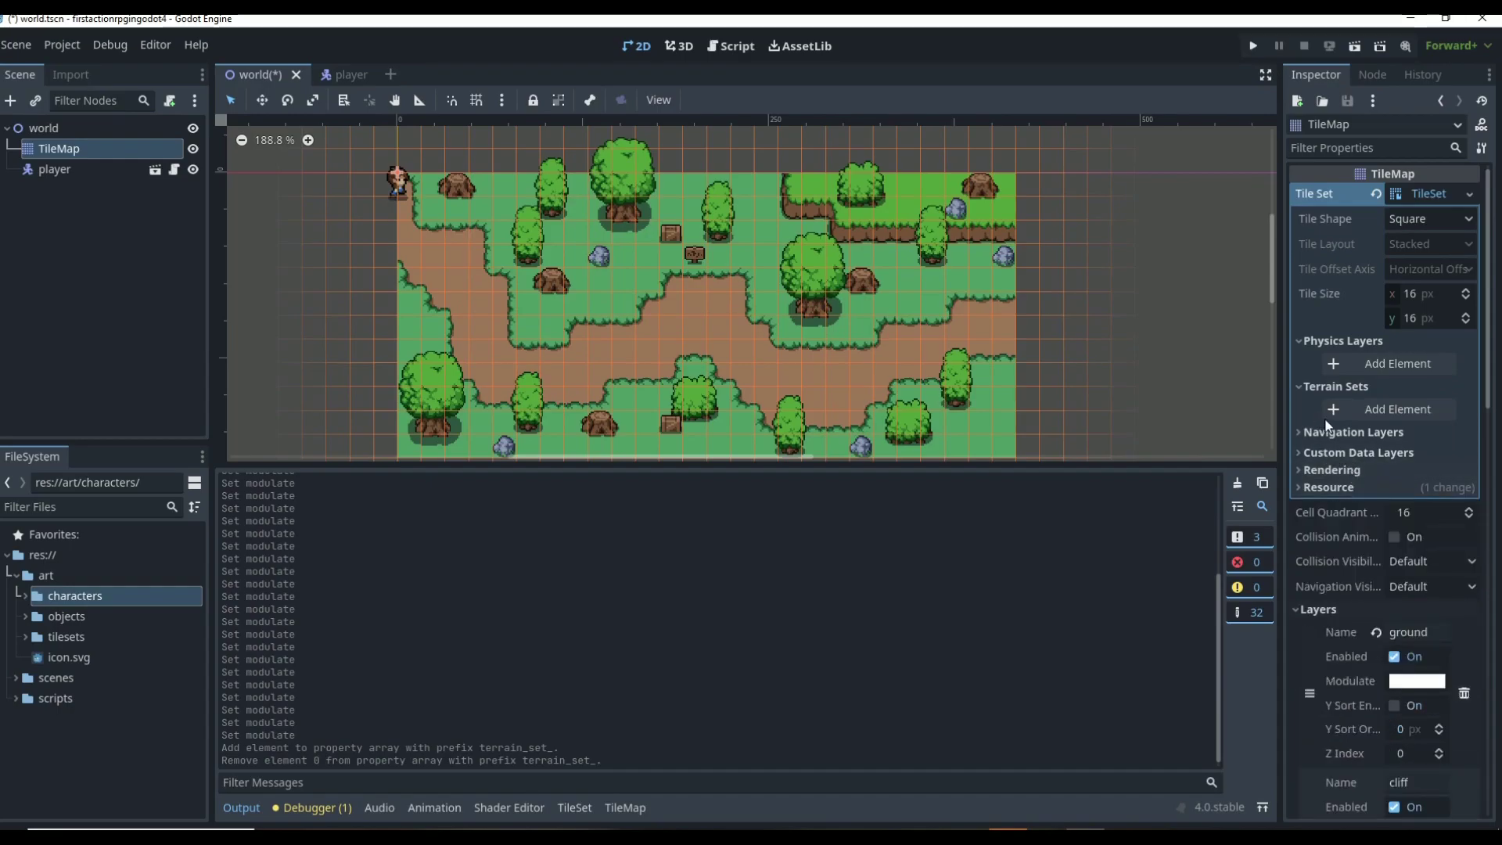